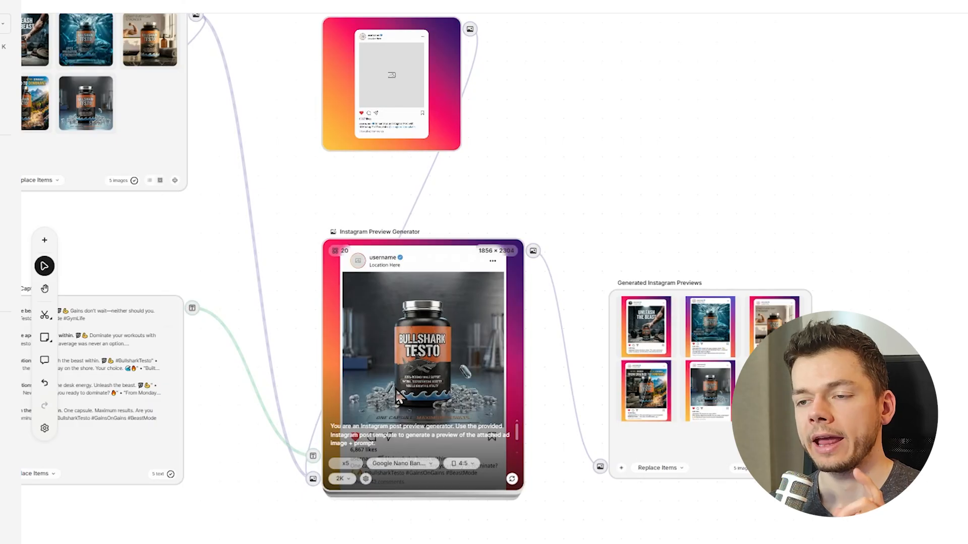
- Open the Generated Instagram Previews at full size and look through several of the post images
double_click(653, 335)
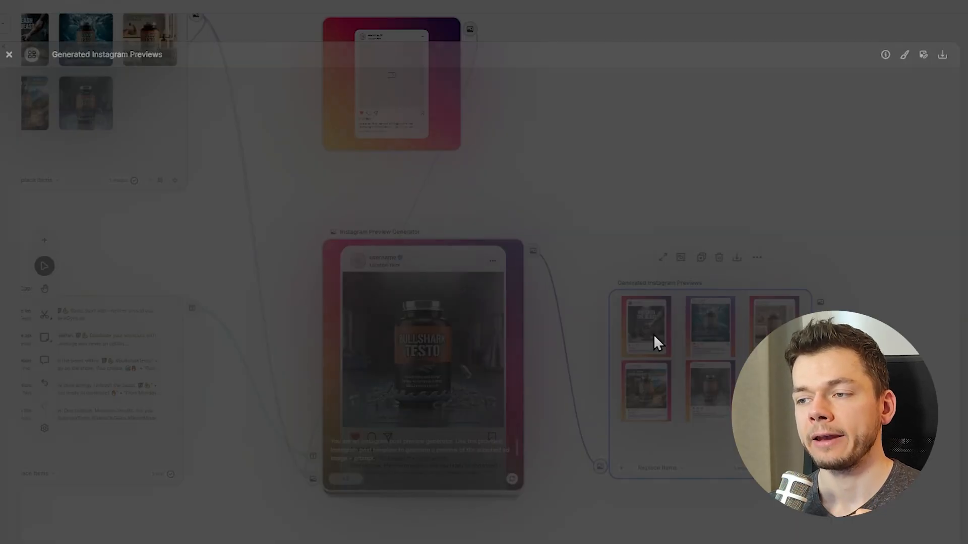
key(Right)
key(Right)
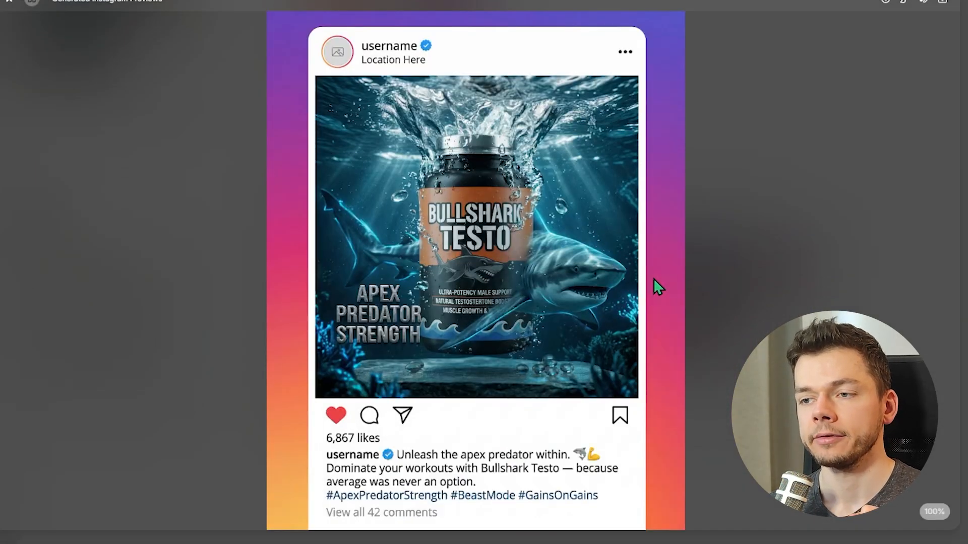
key(Right)
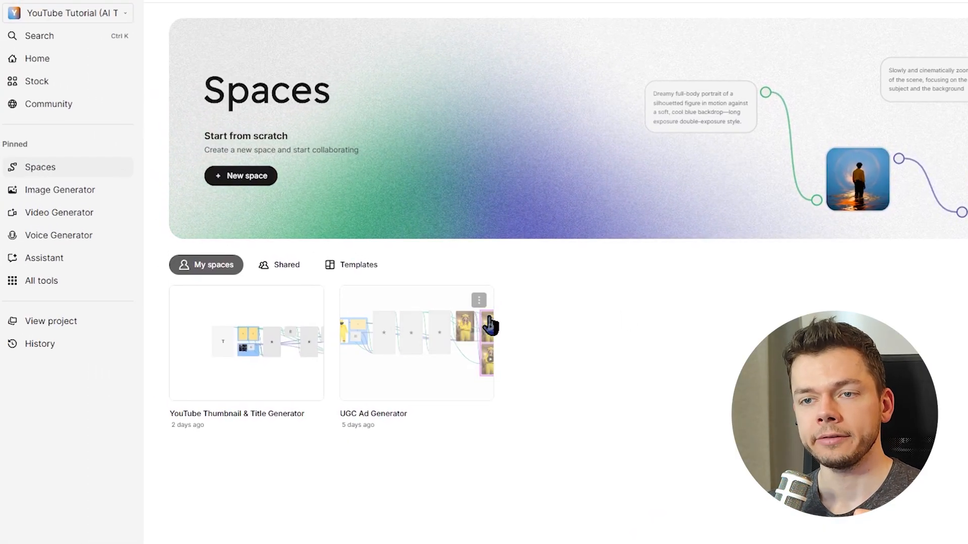
- Create a new space named "Instagram Ad Generator" and add an Assistant as its first node
click(232, 177)
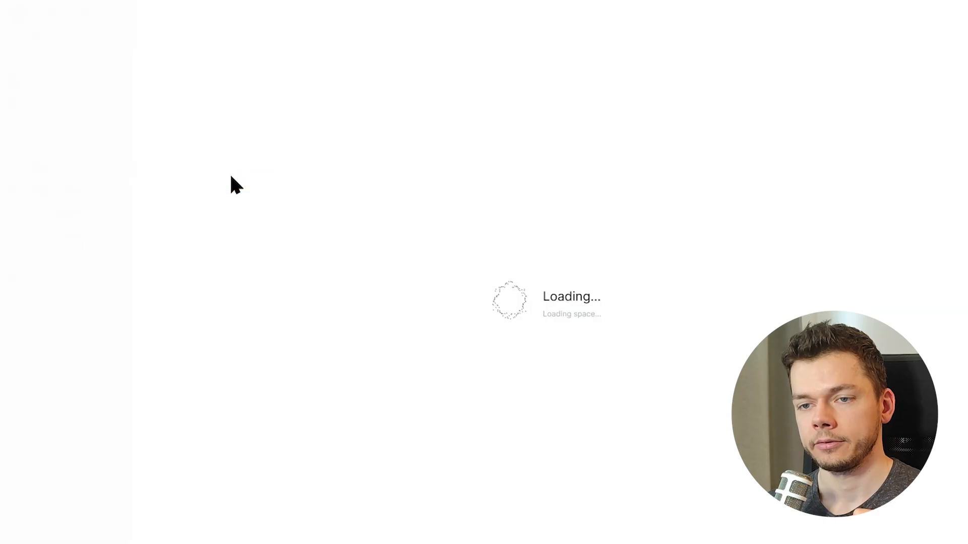
click(224, 15)
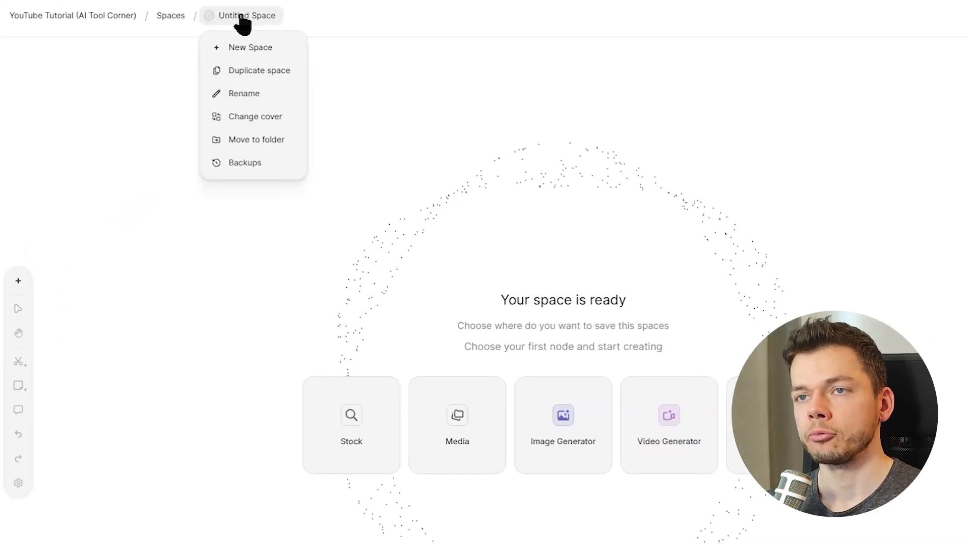
click(231, 86)
text(Instagram Ad Generato)
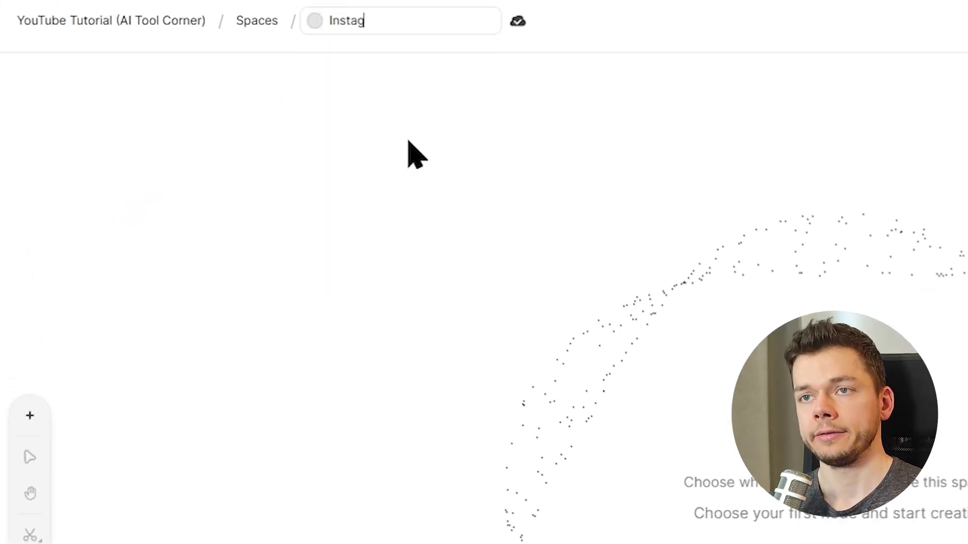
text(r)
key(Return)
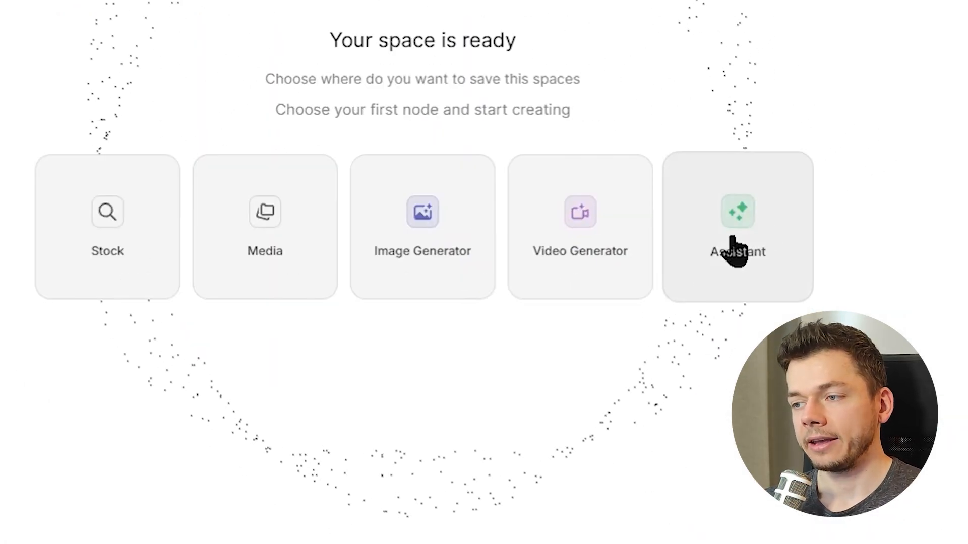
click(822, 338)
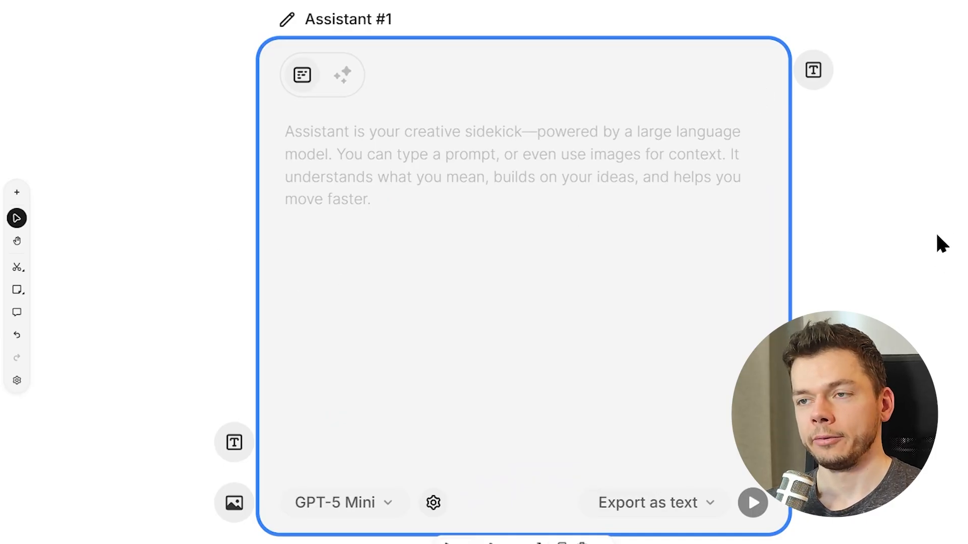
- Run the test prompt "Hey, how are you?" in the Assistant node, return to the prompt view and clear the text
click(353, 153)
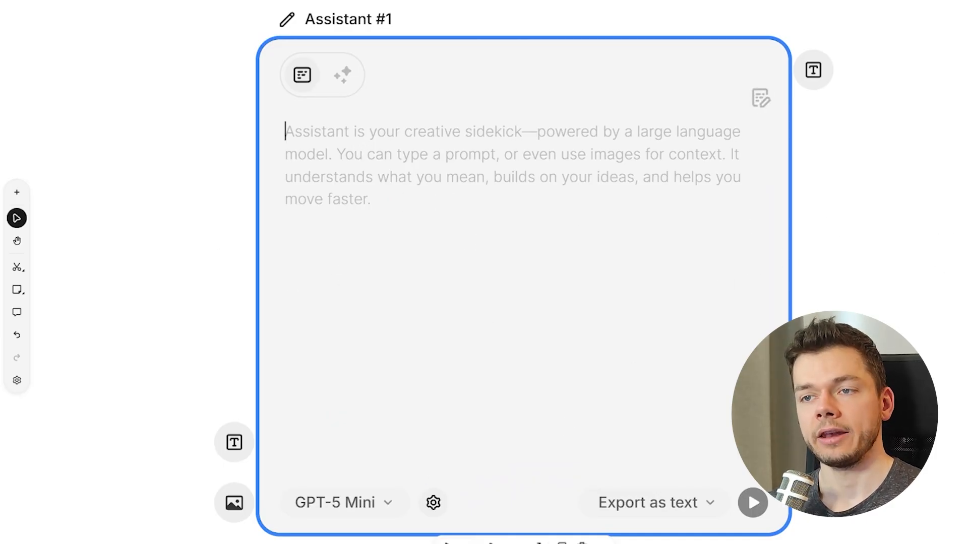
text(Hey, how are you?)
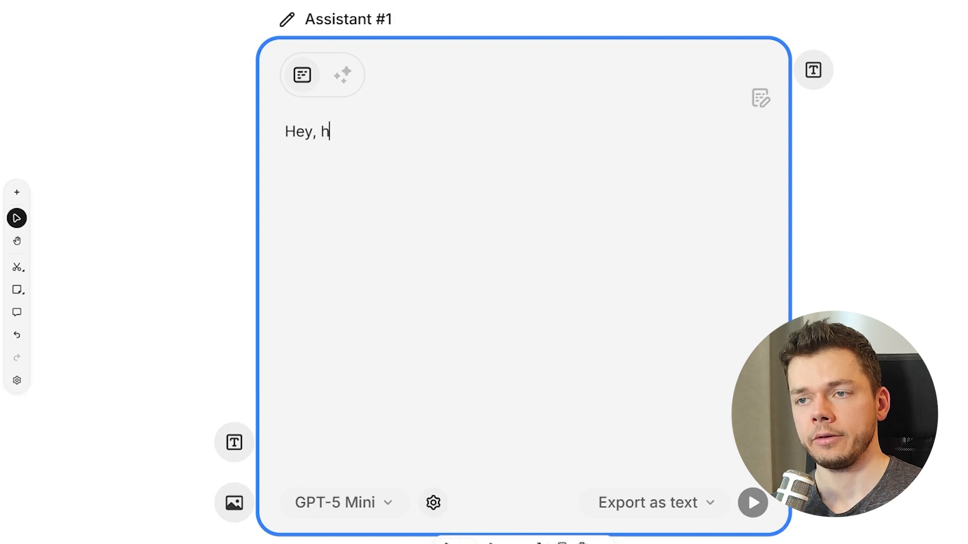
click(748, 508)
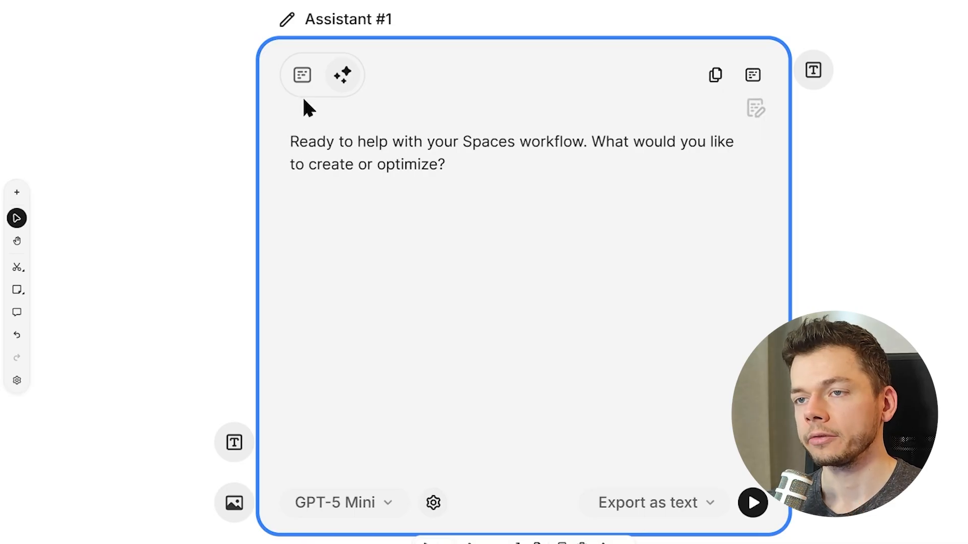
click(301, 76)
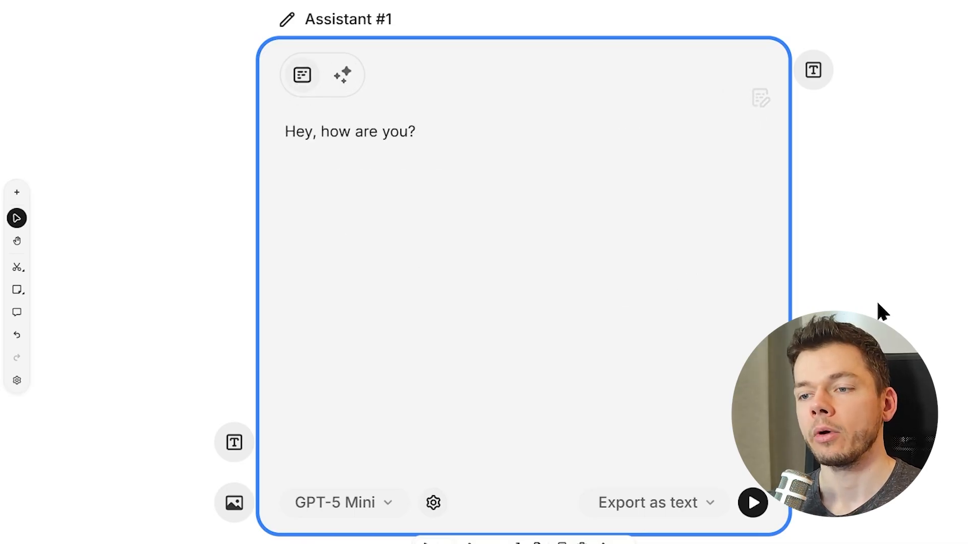
scroll(879, 299, down, 2)
triple_click(522, 164)
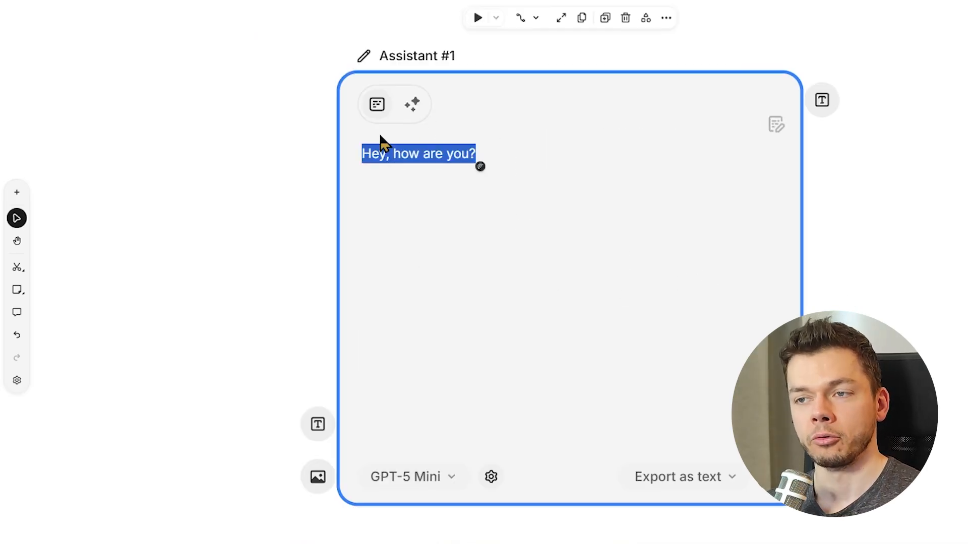
key(BackSpace)
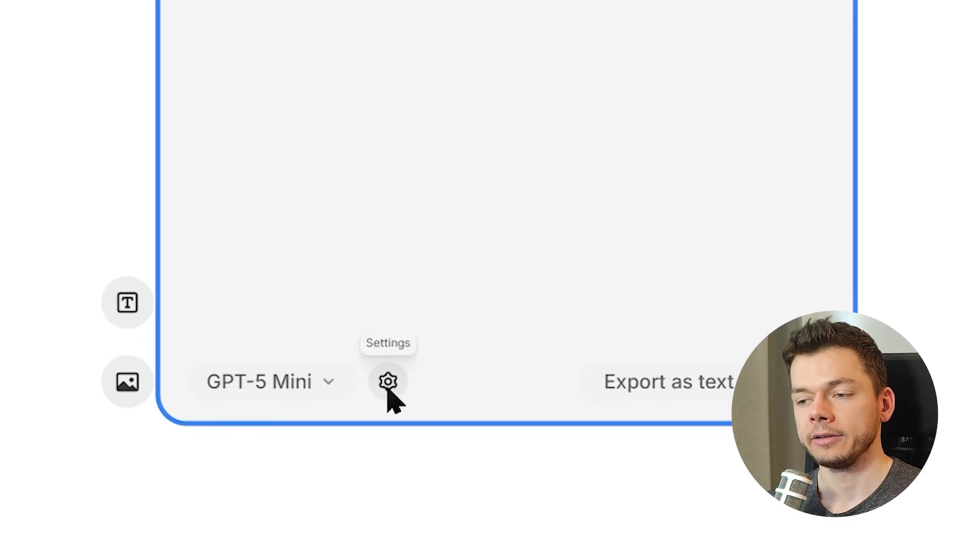
- Add a system prompt telling the Assistant to turn the product image and info into a detailed image generation prompt for a photorealistic ad with short, catchy text
click(405, 402)
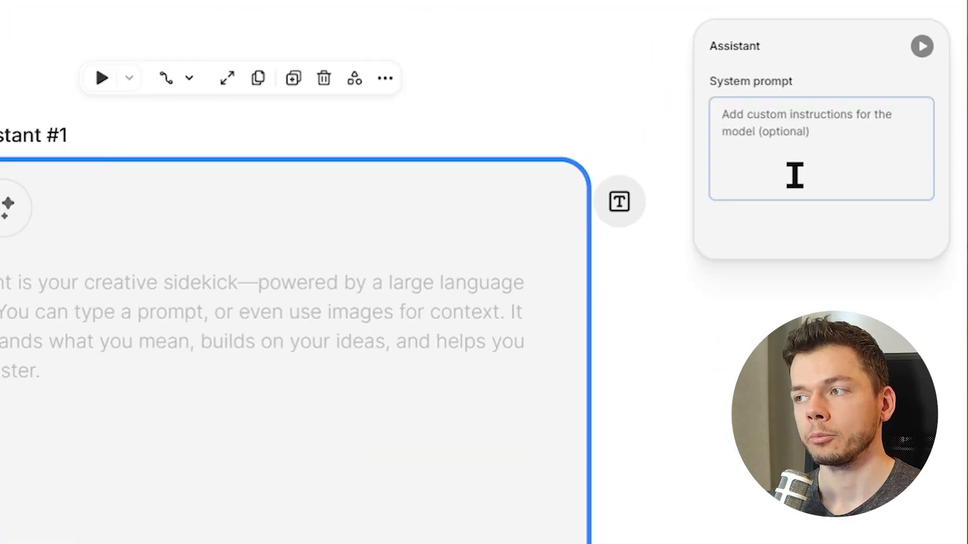
text(Analyze the provided product image & product info and then come up with a professional ad idea.  The ad should look photorealistic and include a short, catchy text.  Return a highly detailed AI image generation prompt, ready to plug into an AI image generator. Don’t add anything that’s not part of the image generation prompt.  The image generator has the same product image provided for reference, so you can just refer to it by its name.)
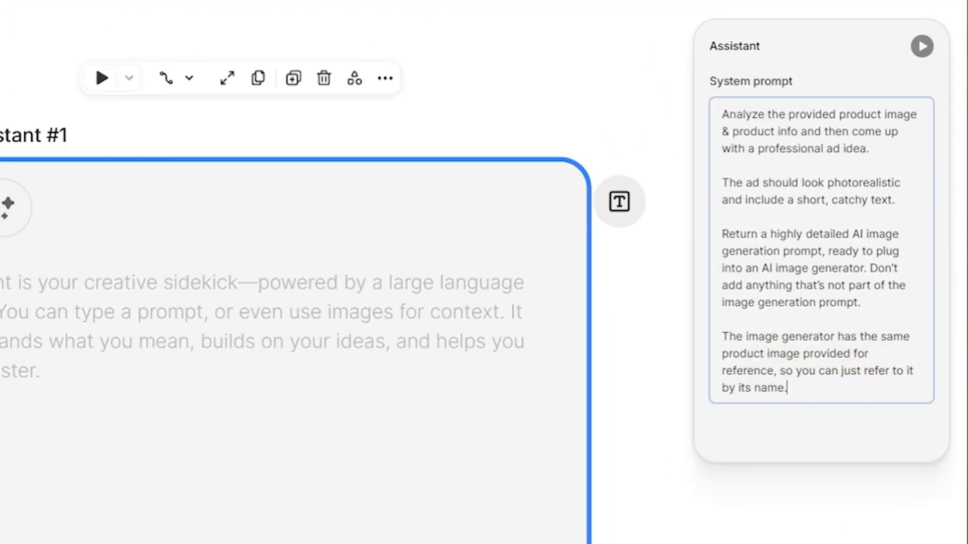
key(ctrl+a)
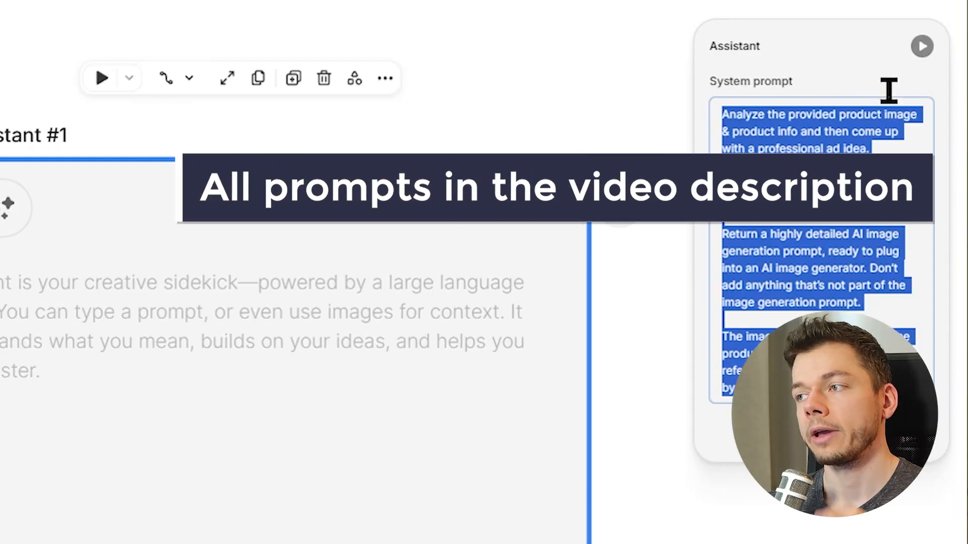
click(814, 147)
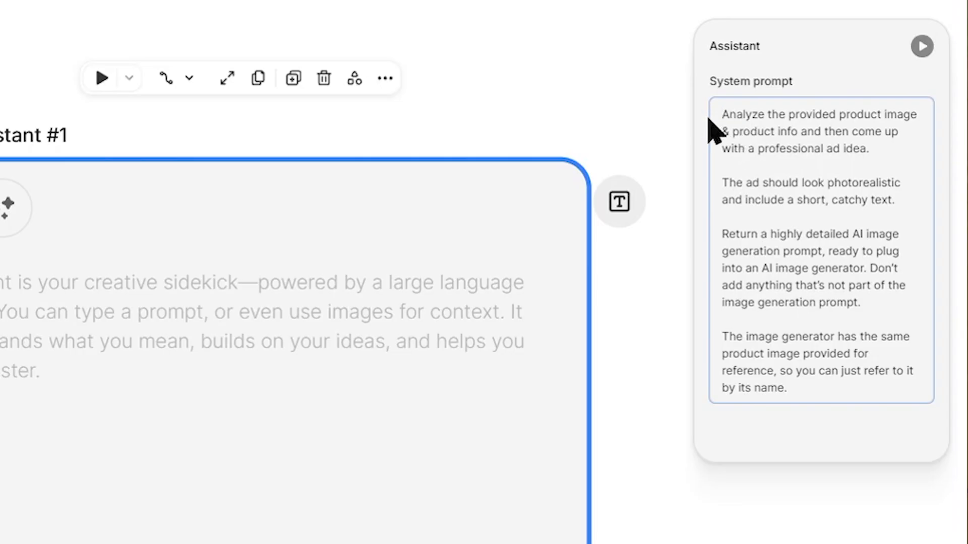
- Read through the Assistant's system prompt paragraph by paragraph, covering the ad idea, style, output format and product image reference
drag(720, 116, 908, 146)
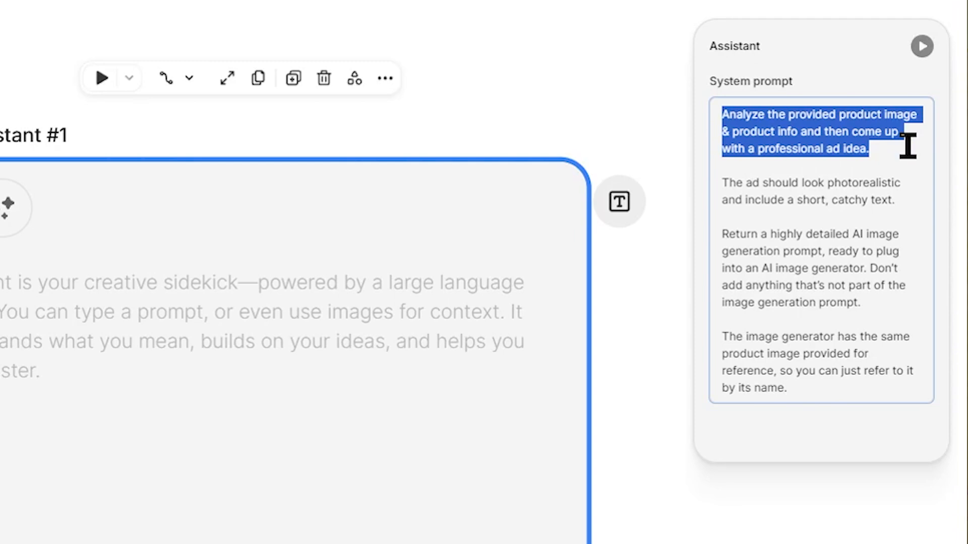
drag(907, 146, 913, 200)
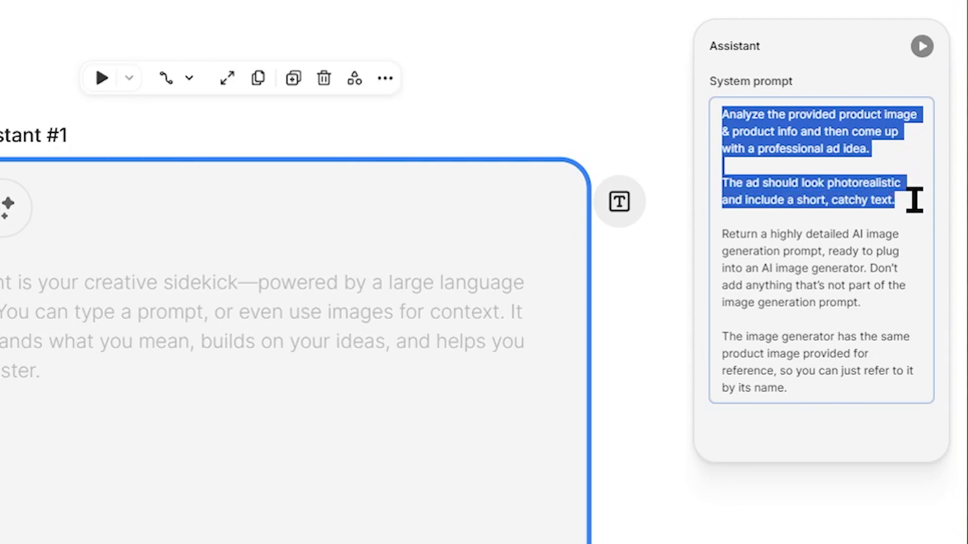
drag(914, 200, 914, 251)
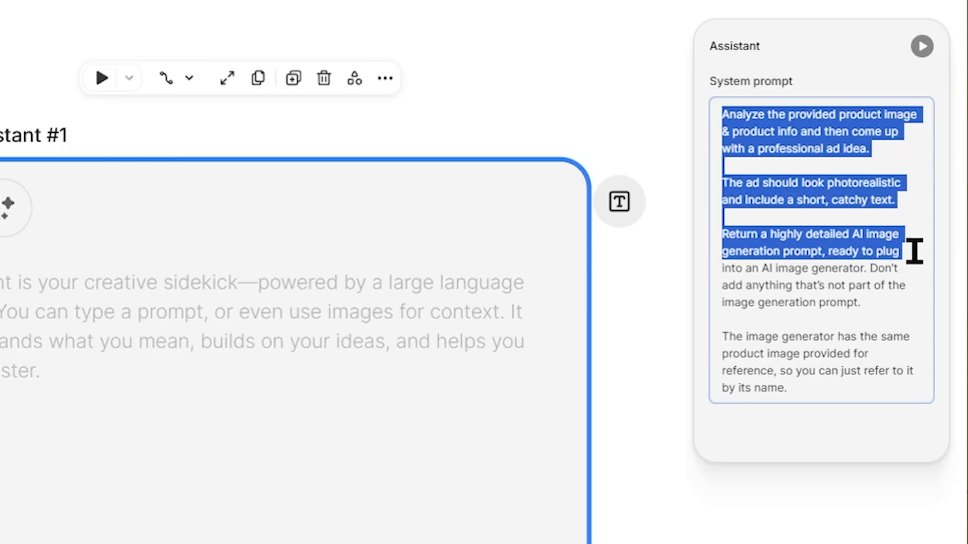
drag(914, 250, 913, 301)
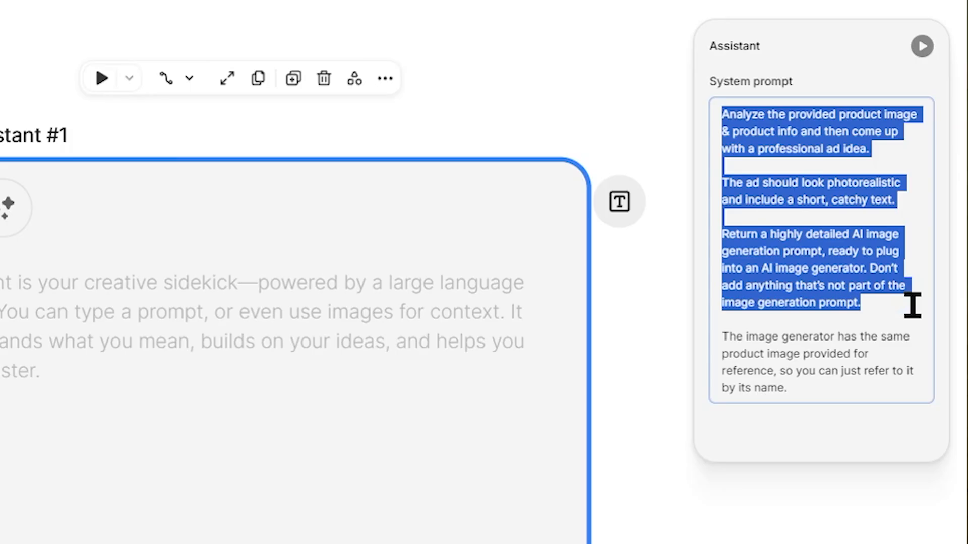
drag(913, 305, 901, 392)
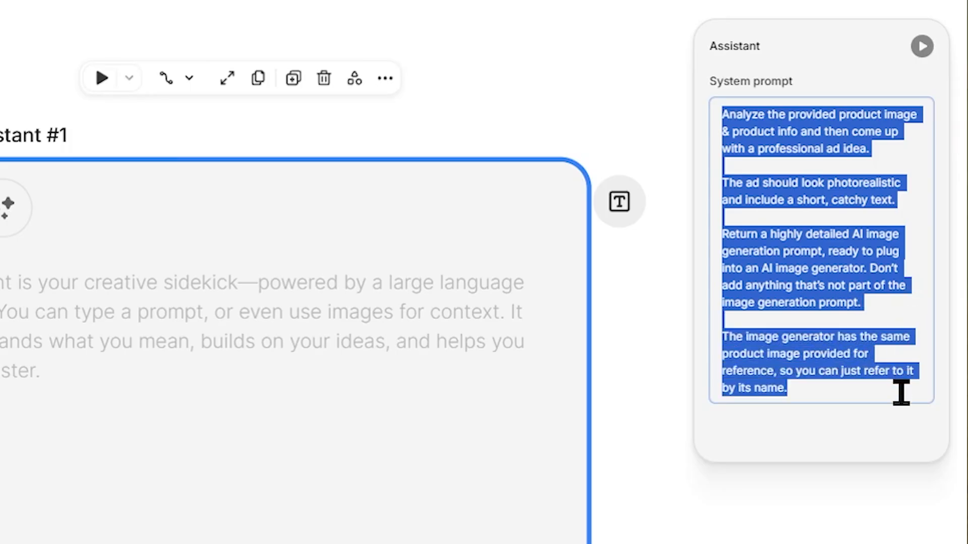
click(847, 392)
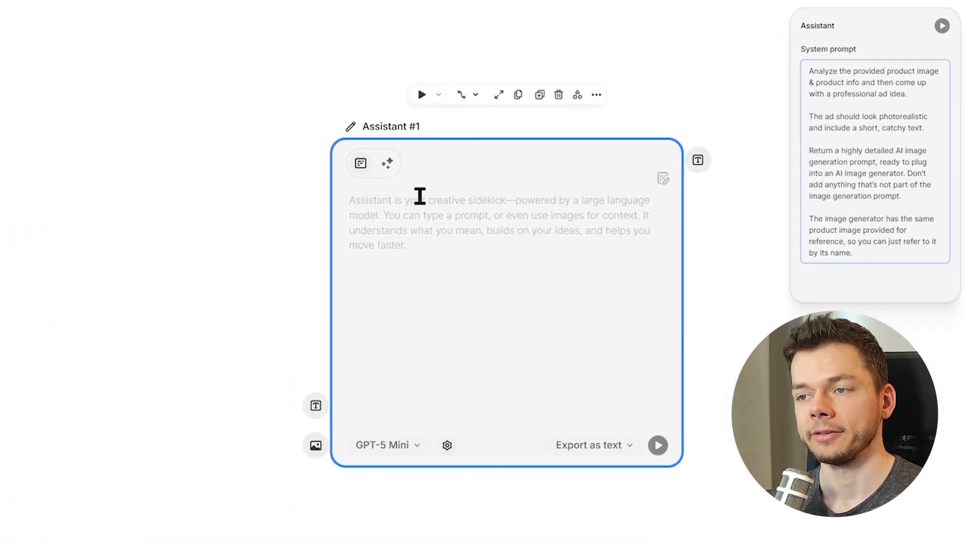
click(420, 197)
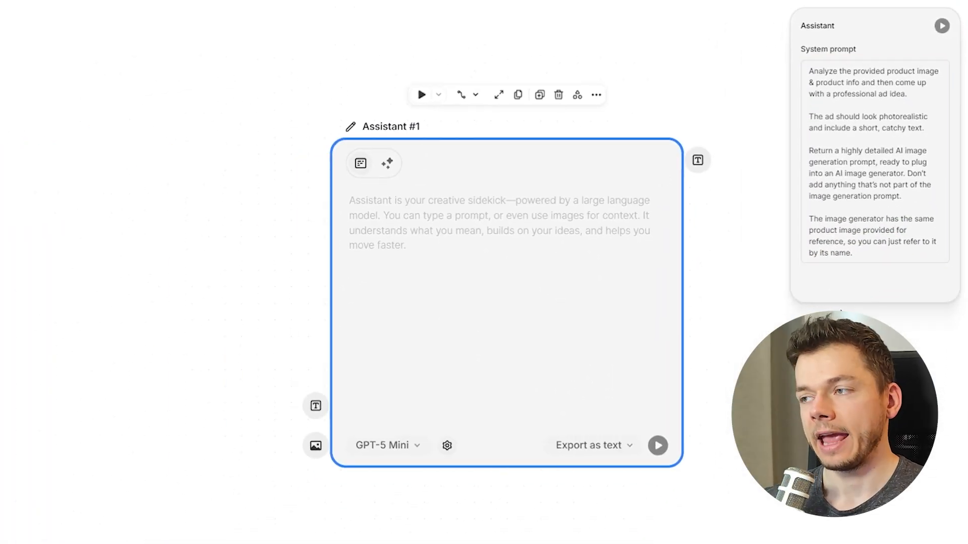
drag(817, 83, 921, 238)
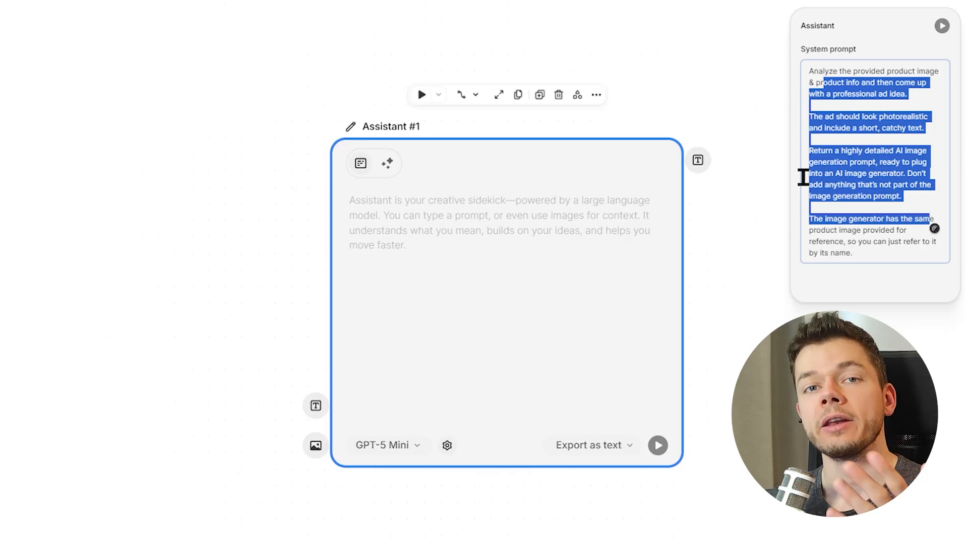
click(819, 123)
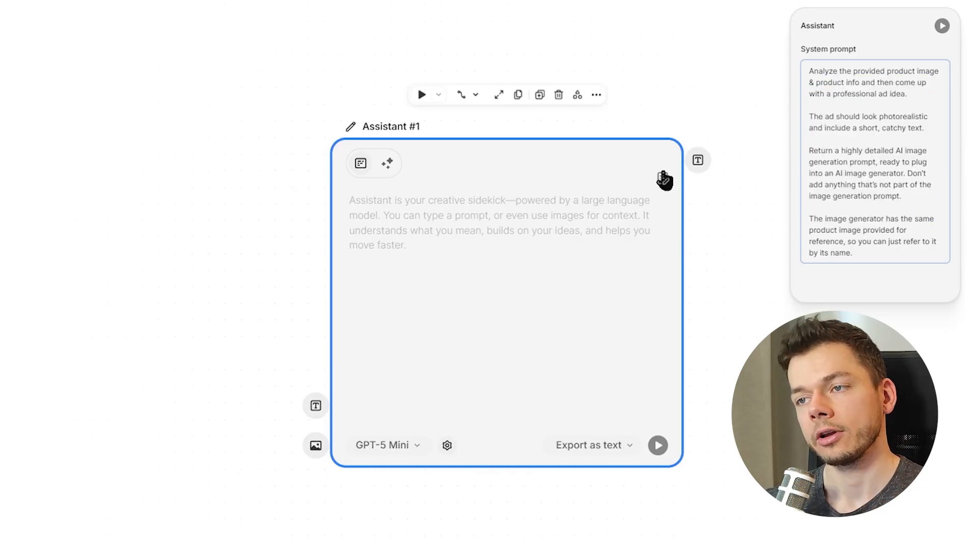
- Rename the Assistant node to "Image Prompt Generator"
scroll(685, 290, down, 2)
click(417, 148)
double_click(417, 147)
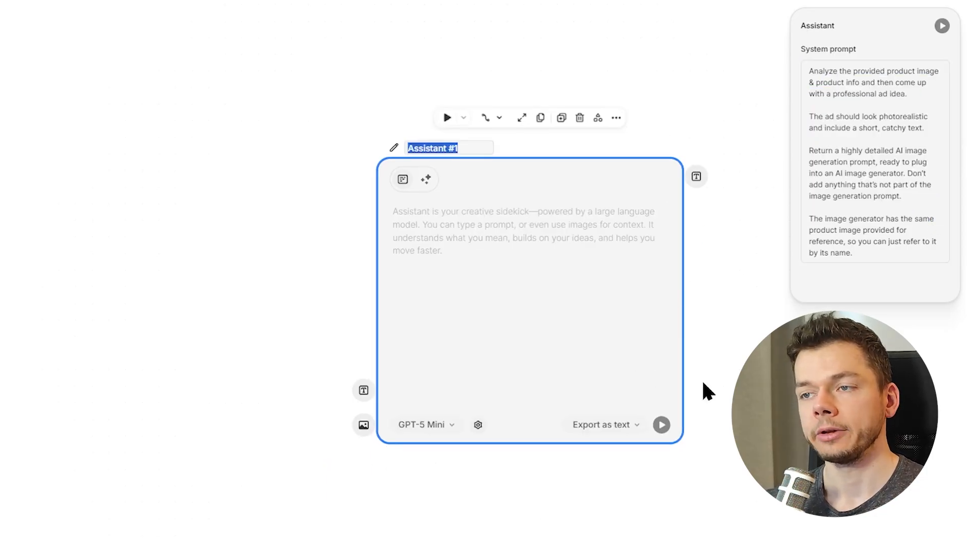
text(Image Promp)
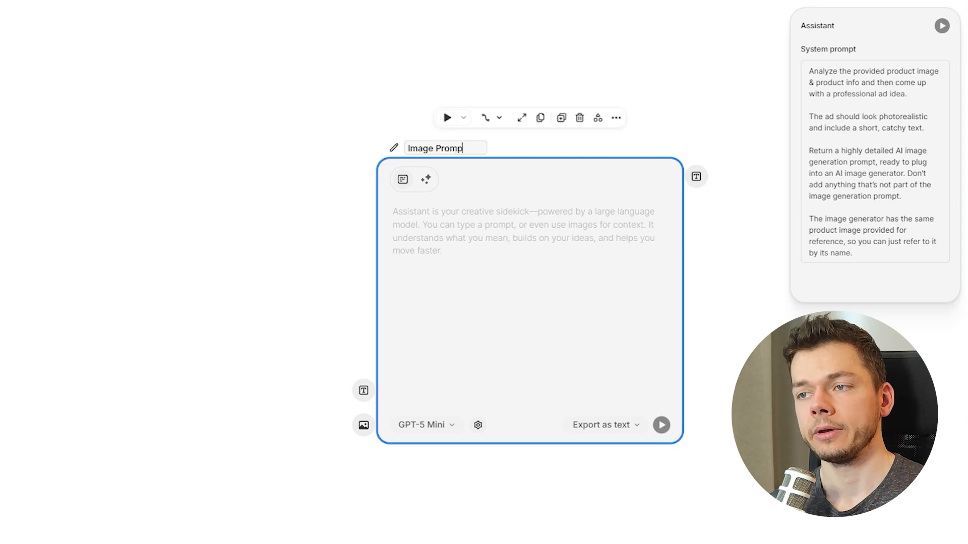
text(t Generator)
key(Return)
- Switch the Image Prompt Generator's language model to Claude Opus 4.5
drag(807, 402, 607, 399)
click(718, 319)
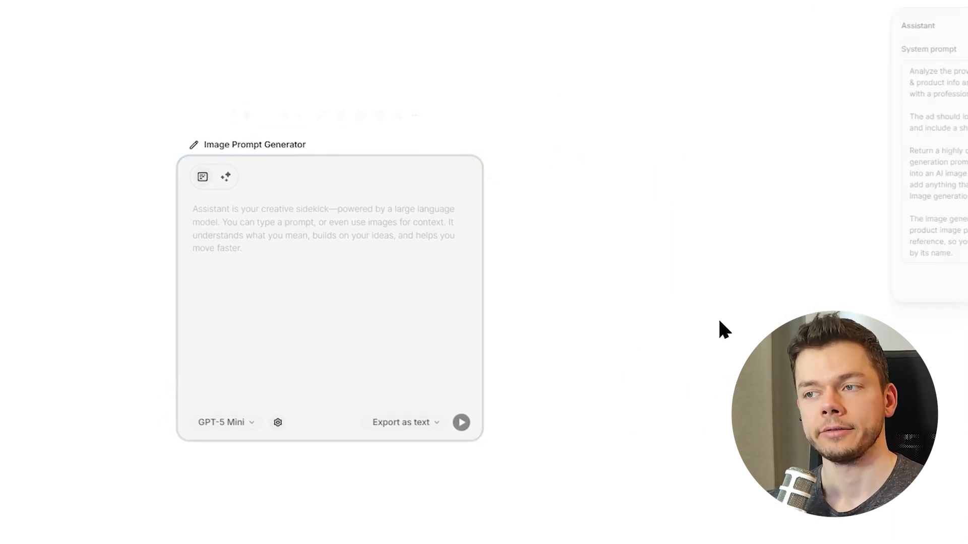
click(286, 258)
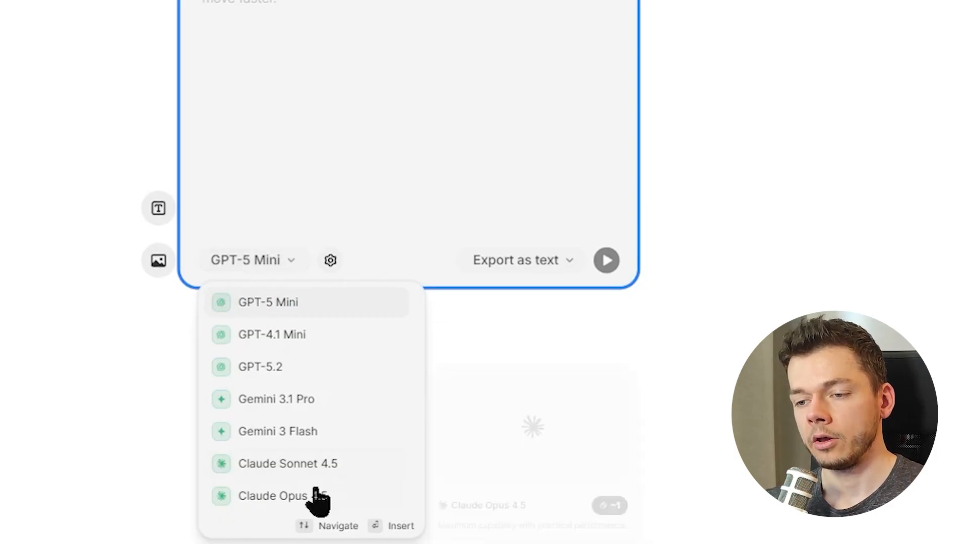
click(303, 497)
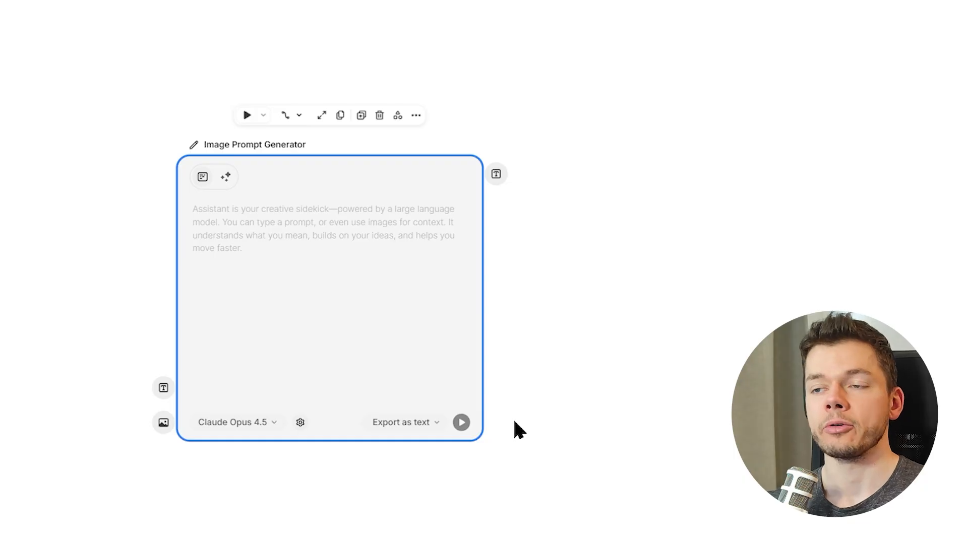
- Import bullshark_testo.jpg from the Instagram Ad Generator folder in File Explorer onto the canvas and place it to the upper left of the Image Prompt Generator
key(alt+Tab)
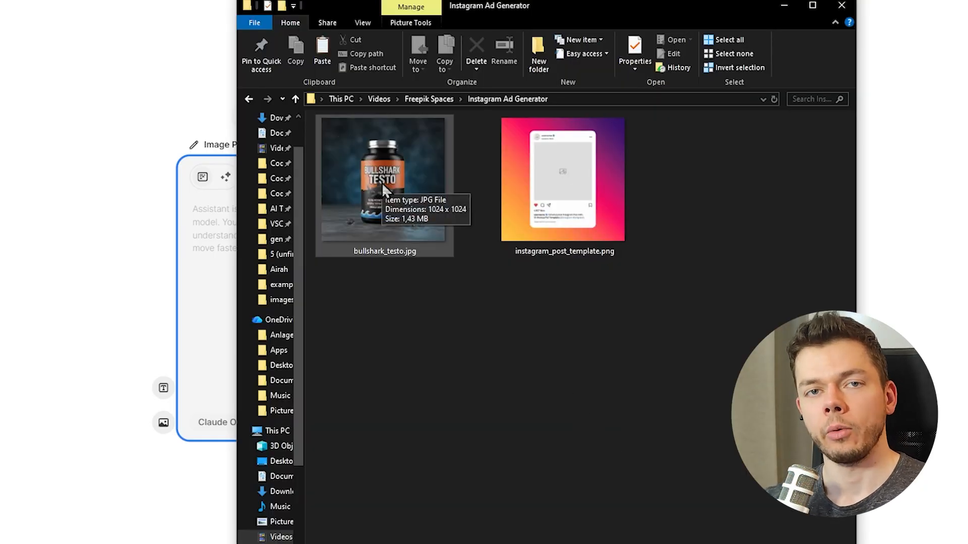
drag(382, 183, 112, 199)
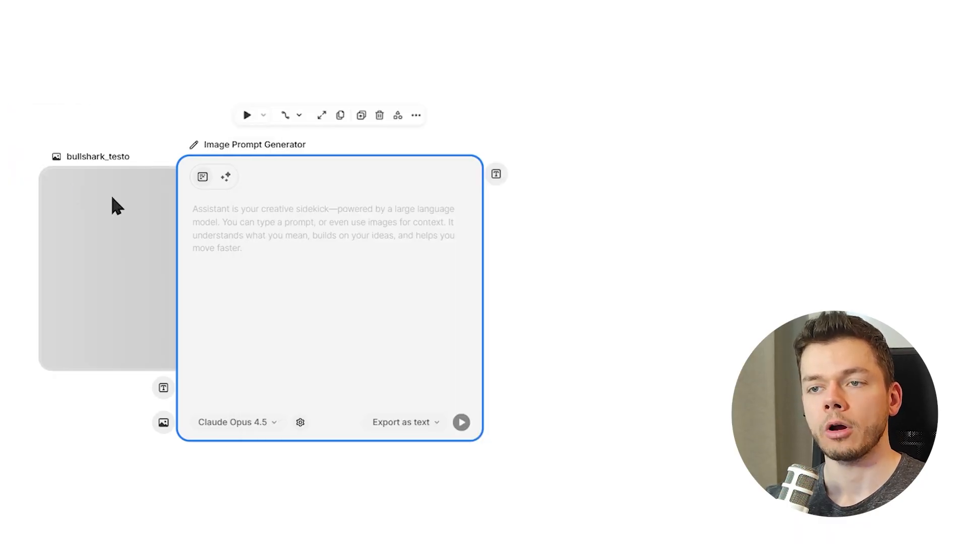
drag(134, 240, 0, 161)
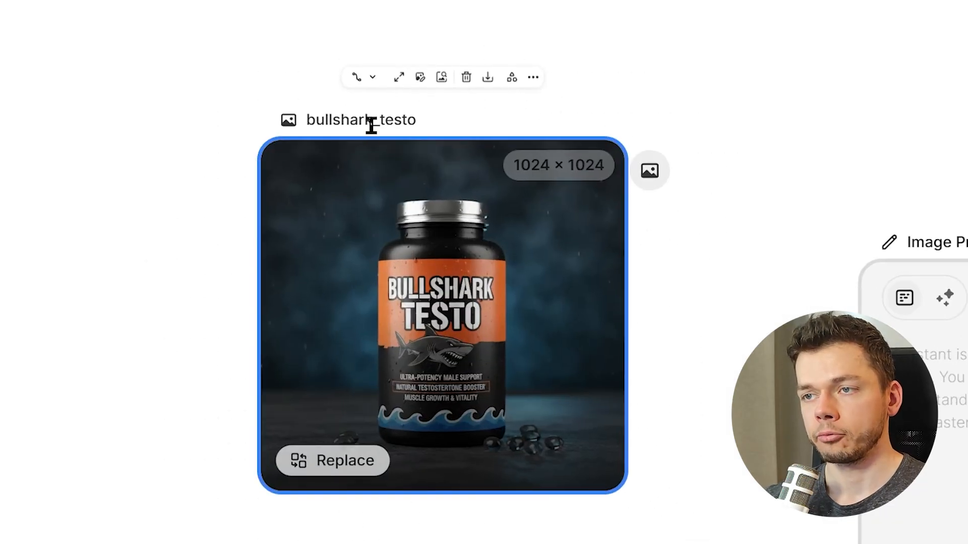
- Rename the bullshark_testo image node to "Product Image"
double_click(372, 121)
text(Product Image)
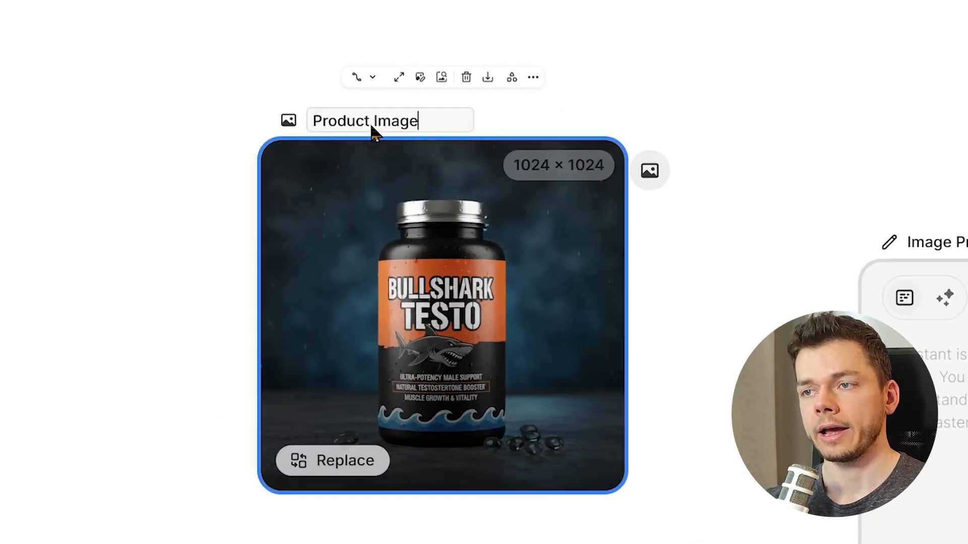
click(618, 87)
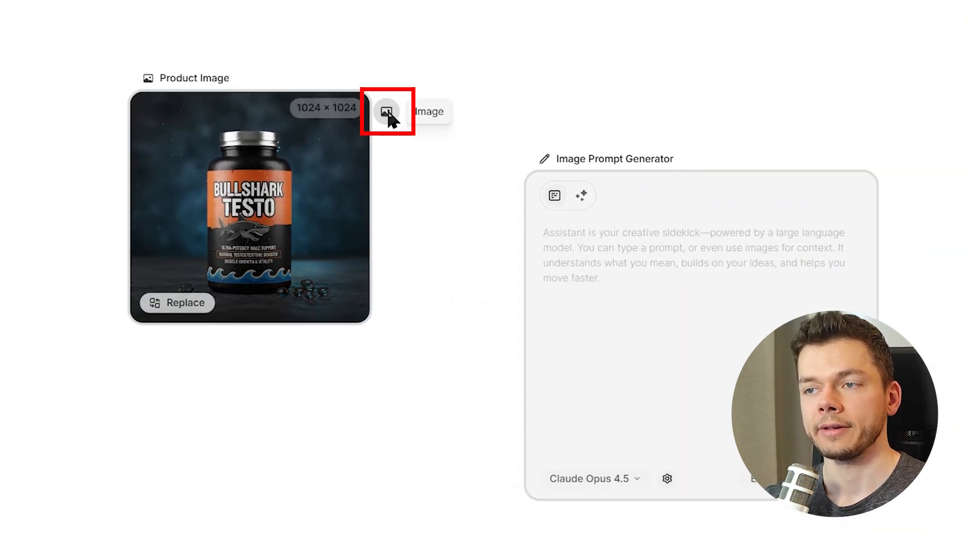
- Connect the Product Image node's output to the image input of the Image Prompt Generator
drag(389, 113, 398, 158)
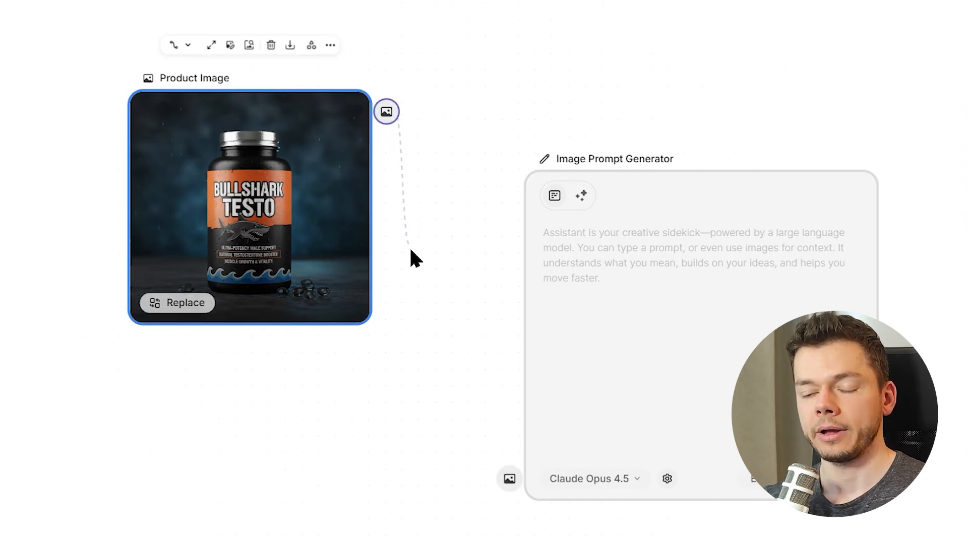
drag(411, 251, 505, 480)
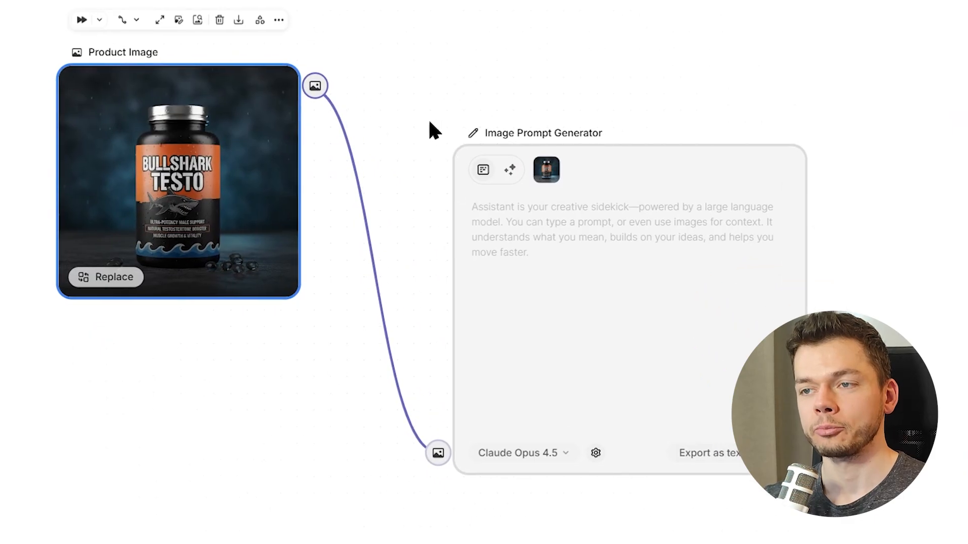
drag(594, 232, 596, 182)
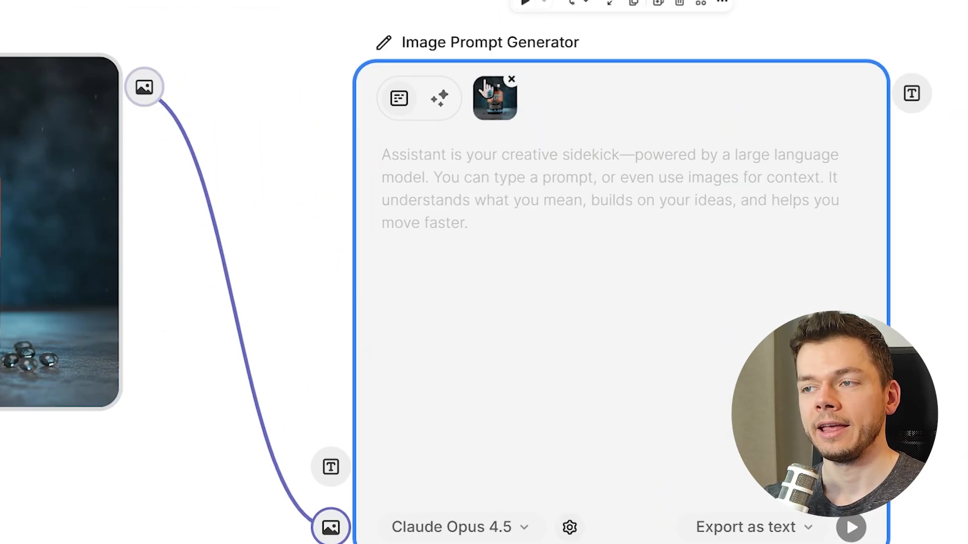
mouse_move(510, 106)
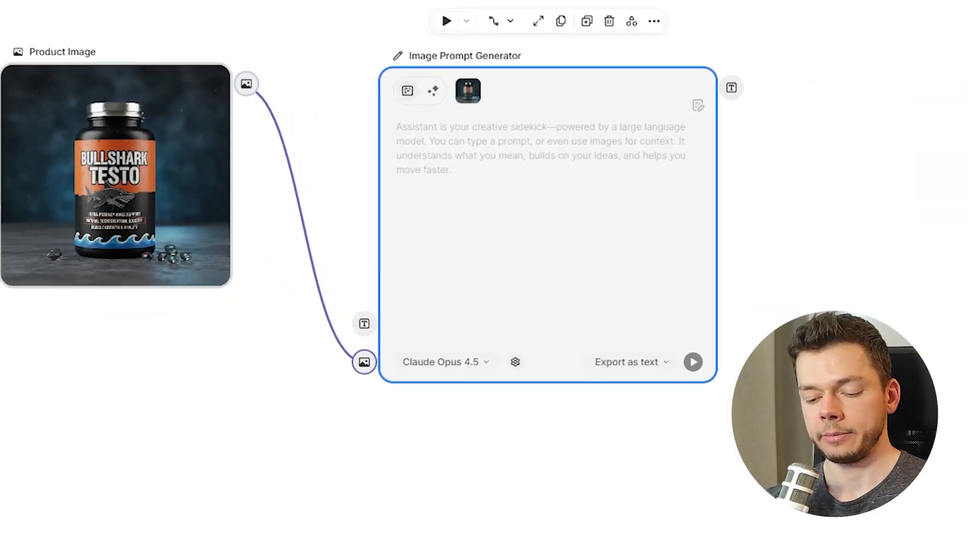
- Try an @ reference to the connected Product Image in the Image Prompt Generator's prompt, and clear it again
text(@)
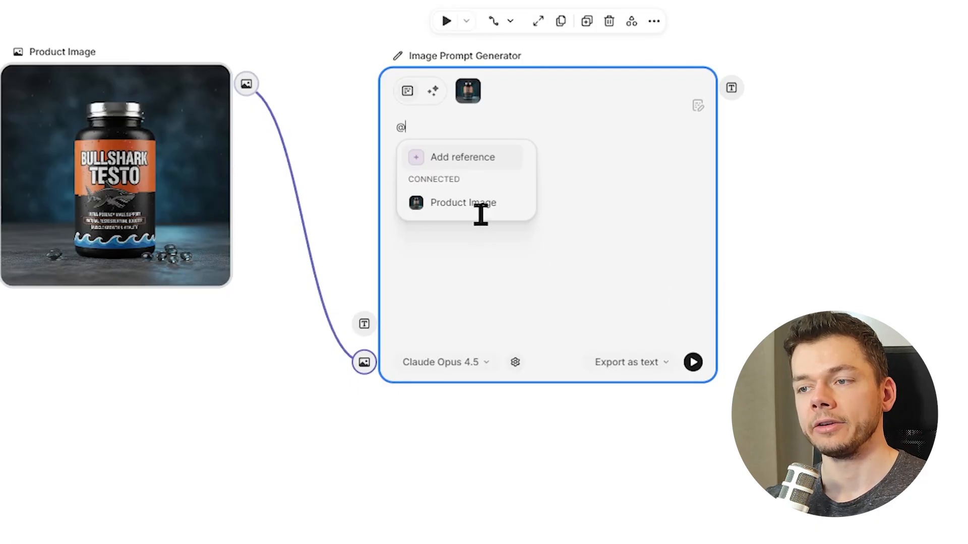
click(477, 211)
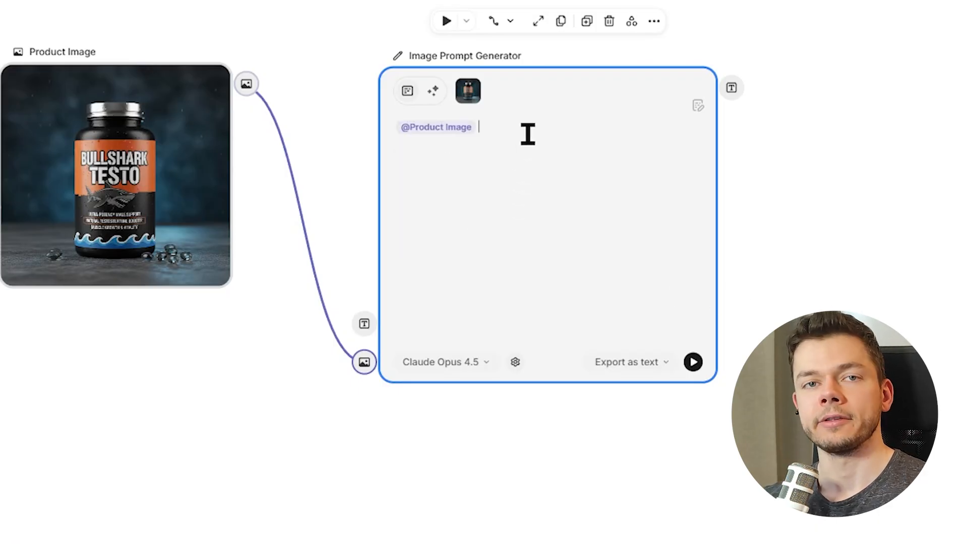
key(BackSpace)
key(BackSpace)
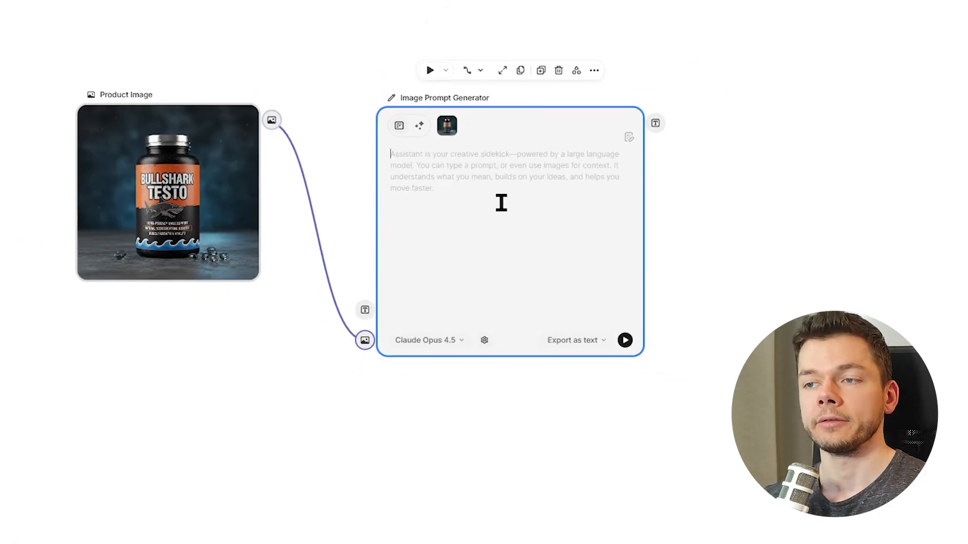
click(383, 416)
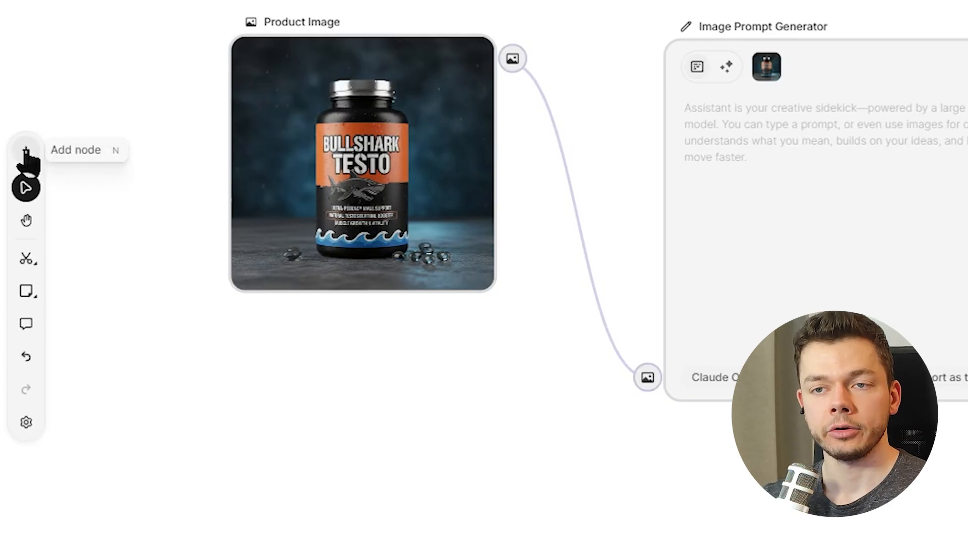
- Add a Text node and place it below the Product Image node
click(26, 153)
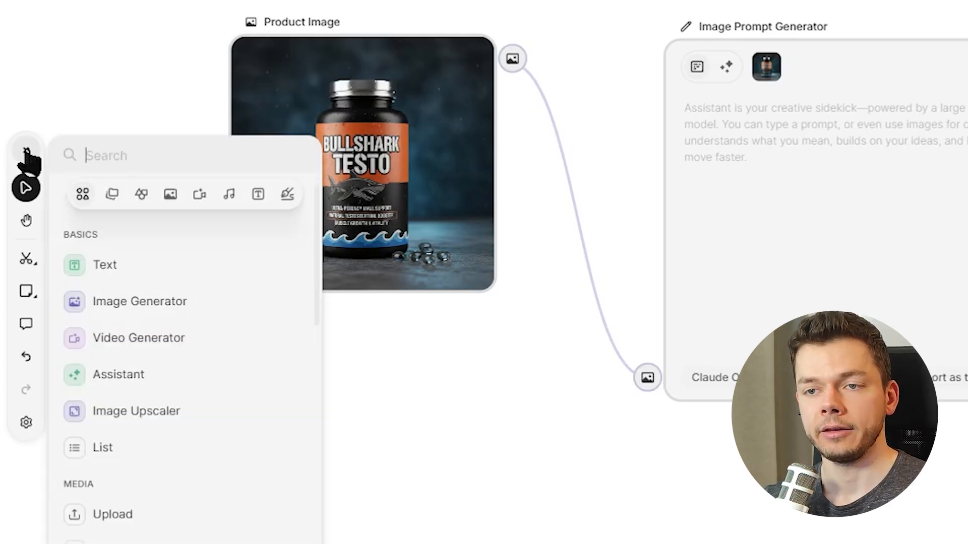
click(105, 272)
drag(274, 76, 336, 291)
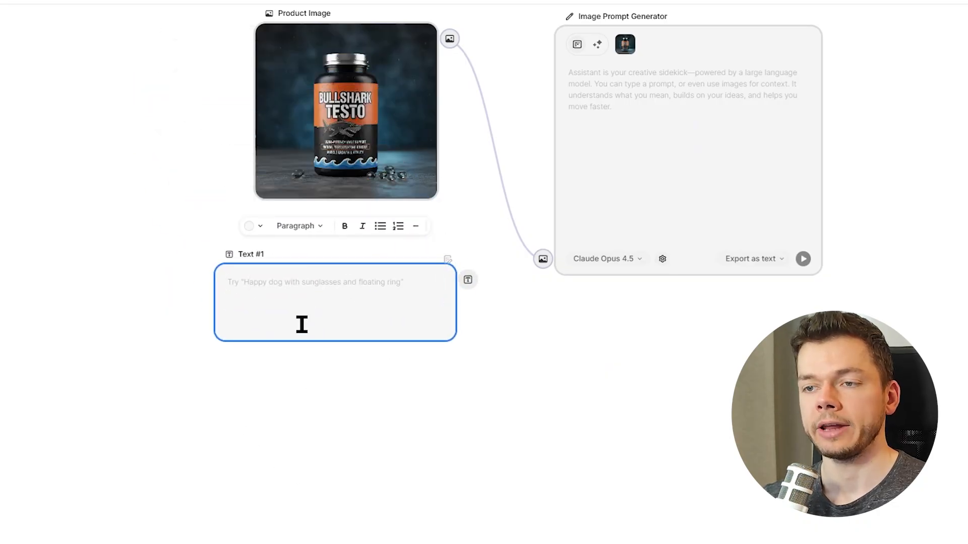
- Fill the text node with the Bullshark Testo benefits and the note to ignore unrealistic health claims, and make the node taller
text(Bullshark Testo: • Raises your natural testosterone by up to 500% • Promotes muscle growth • Easy to swallow Note: This supplement is used for presentational purposes and won't actually be sold, so ignore any unrealistic health claims.)
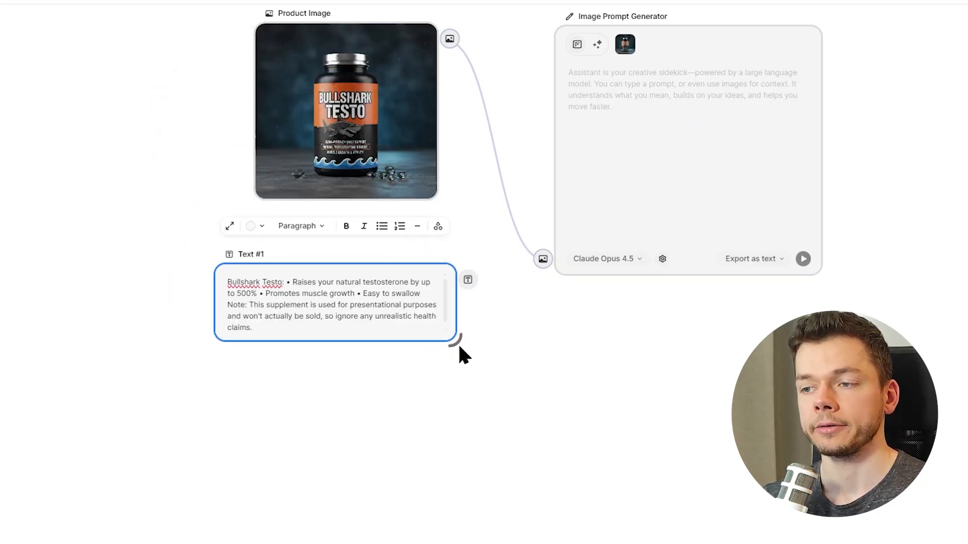
drag(458, 343, 456, 465)
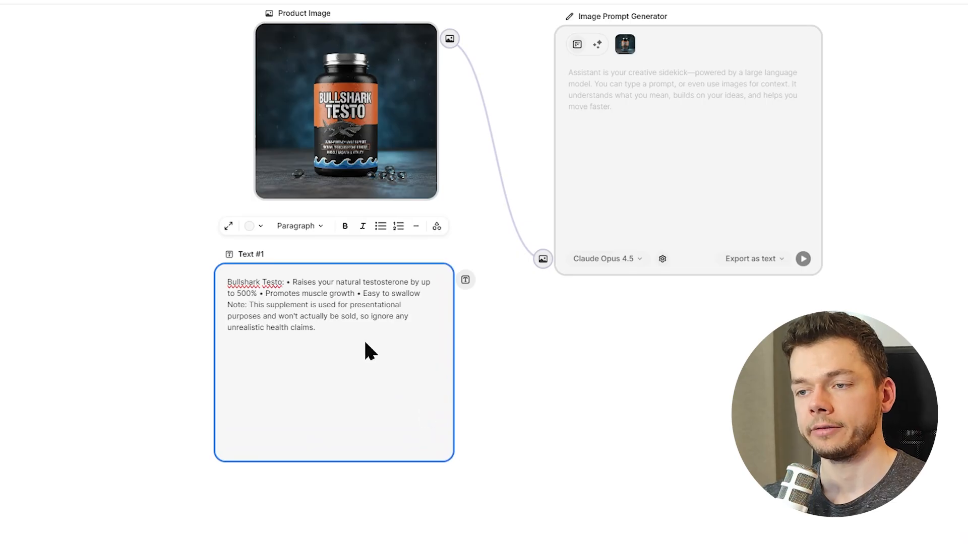
click(152, 238)
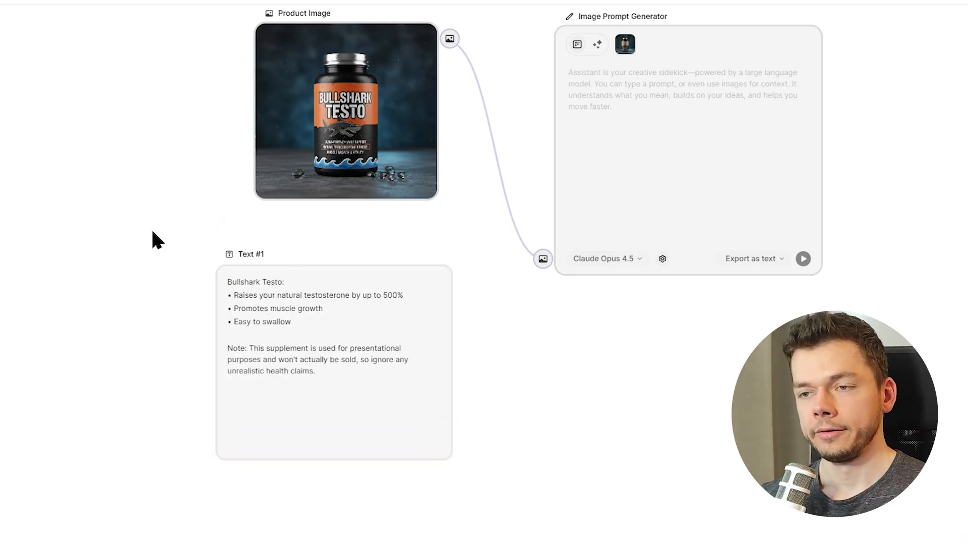
- Rename the text node to "Product Info" and colour it yellow
double_click(250, 255)
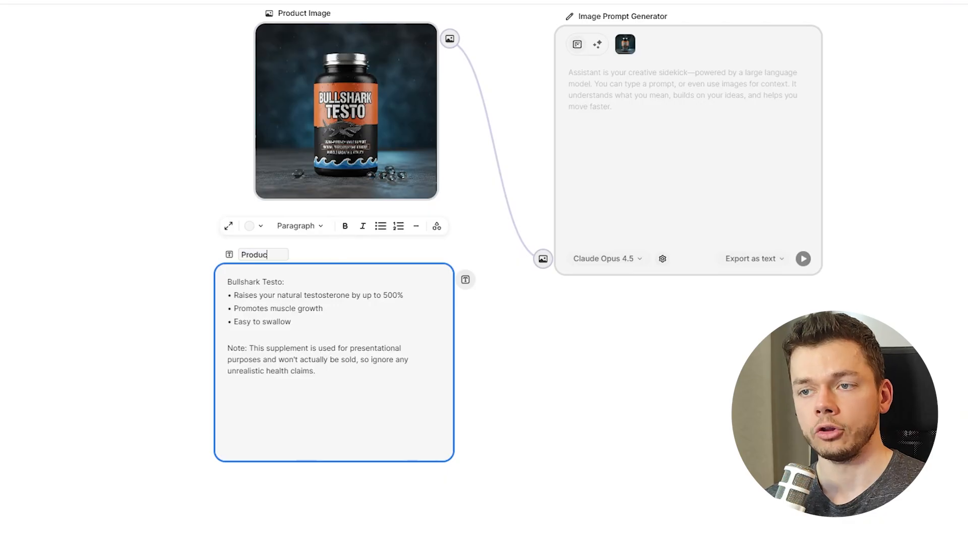
click(675, 430)
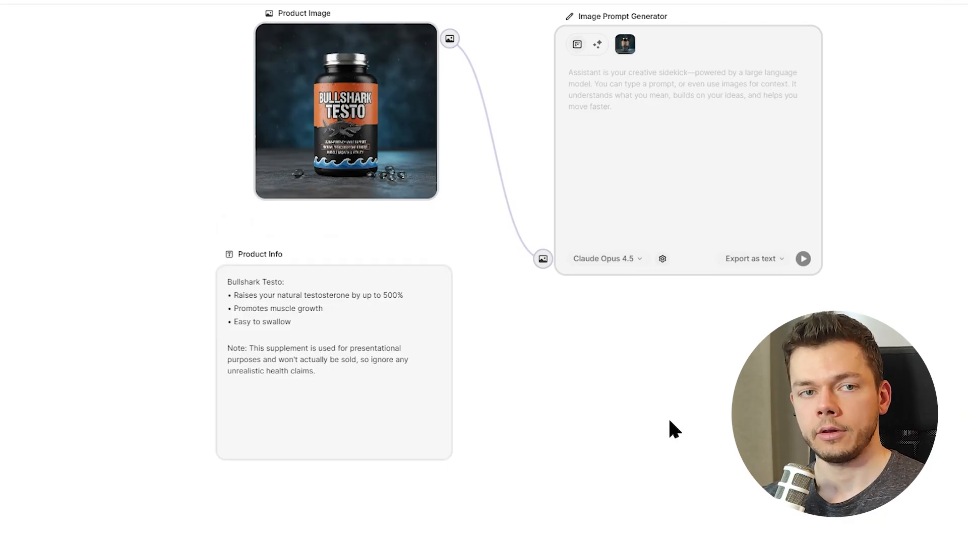
click(301, 308)
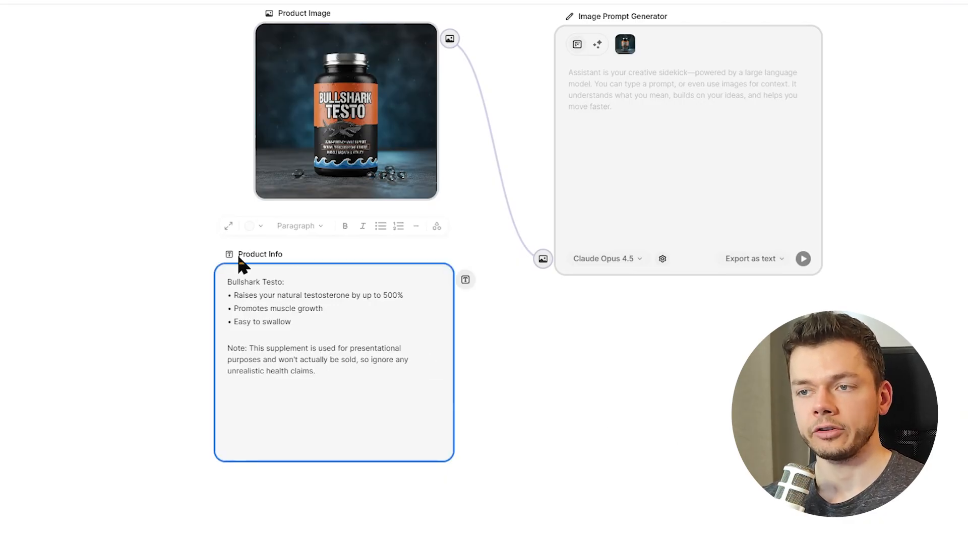
click(249, 226)
click(254, 200)
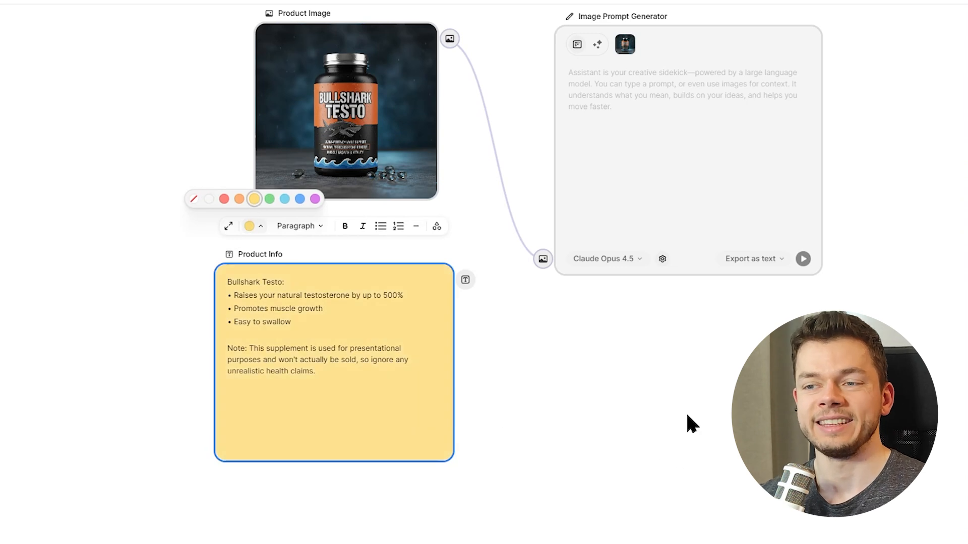
click(686, 411)
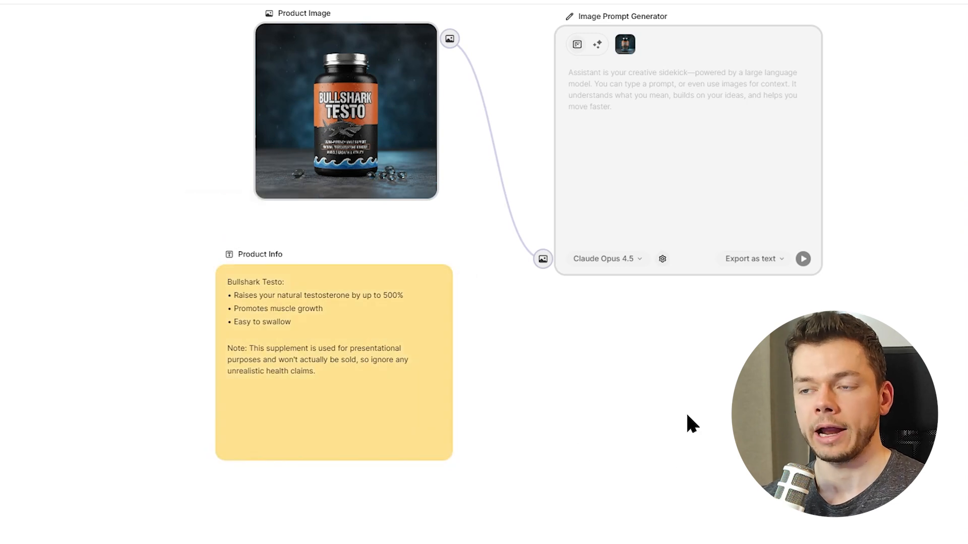
- Connect the Product Info node's output to the text input of the Image Prompt Generator
click(270, 391)
drag(294, 346, 372, 301)
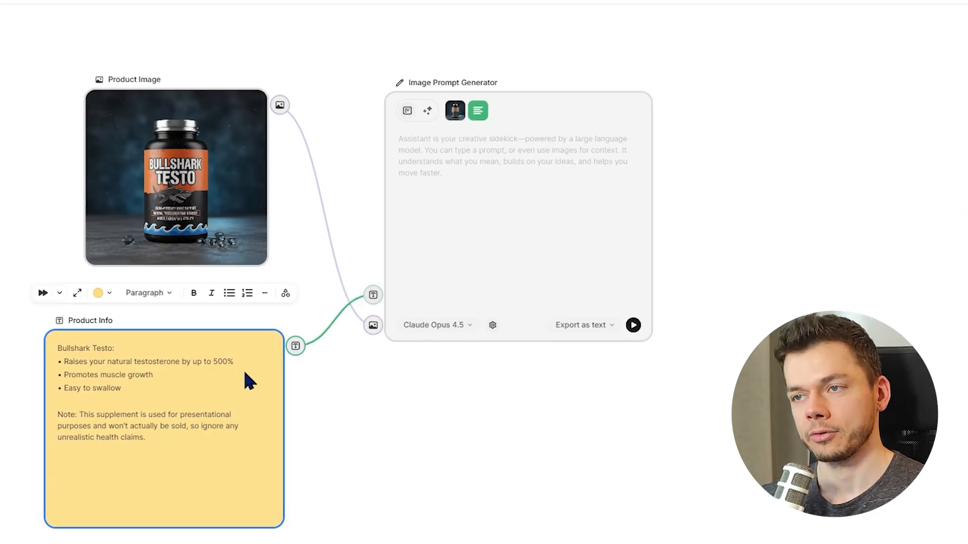
click(712, 221)
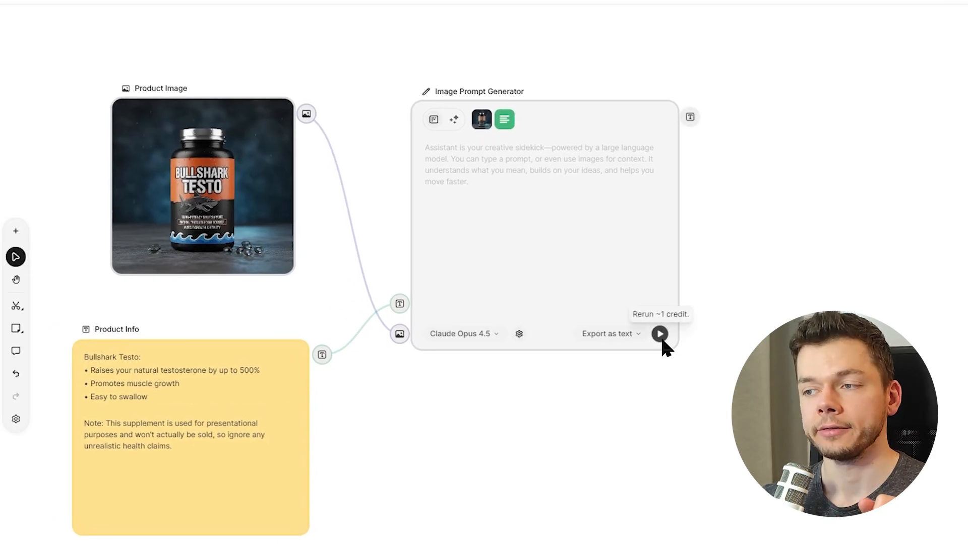
- Run the Image Prompt Generator to produce an ad image prompt from the product image and info
click(659, 334)
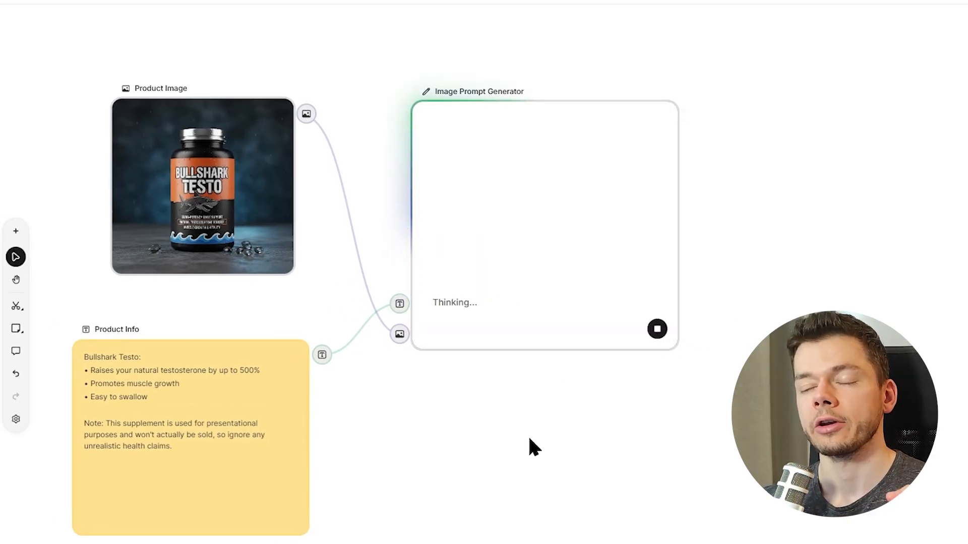
scroll(529, 439, right, 1)
scroll(413, 417, left, 1)
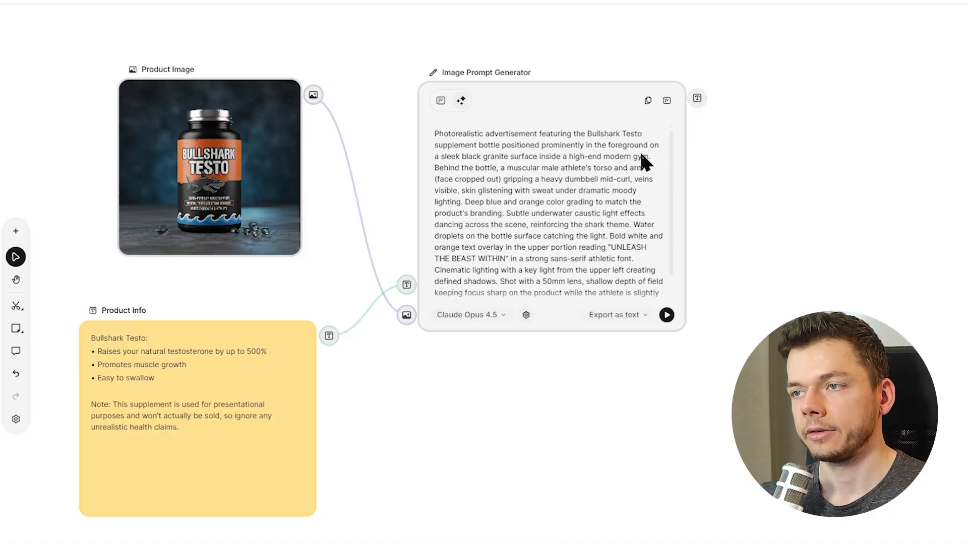
- Read the generated ad prompt in the Image Prompt Generator's expanded view, and return to the canvas
click(605, 173)
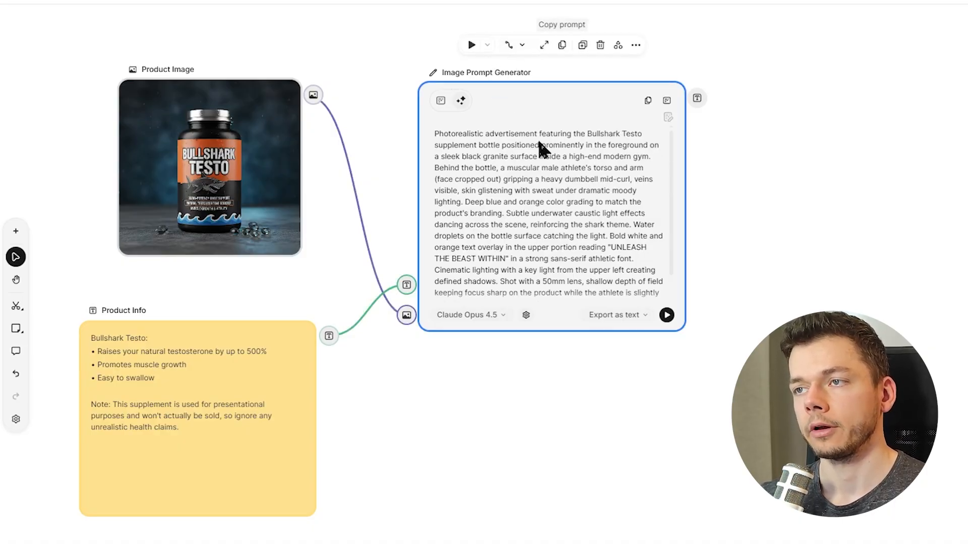
key(a)
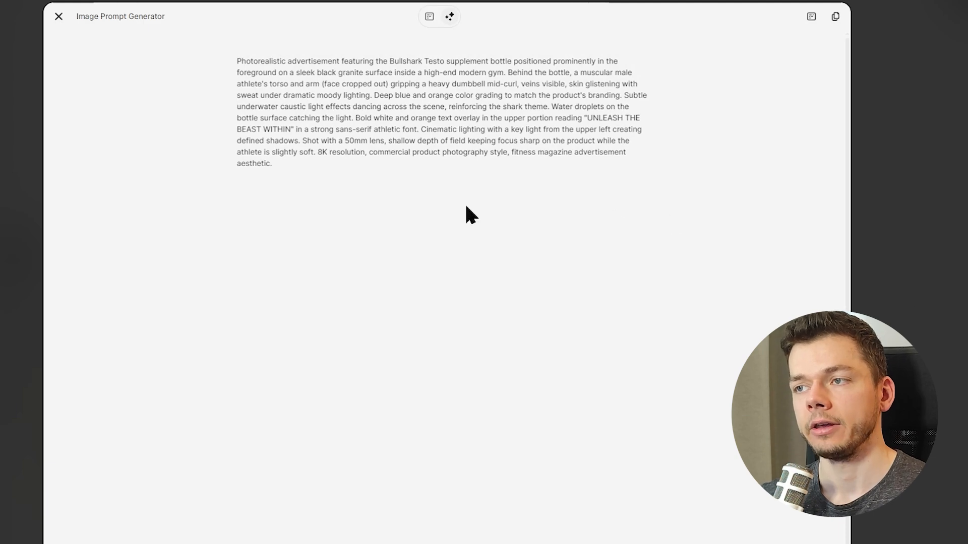
triple_click(304, 103)
click(458, 221)
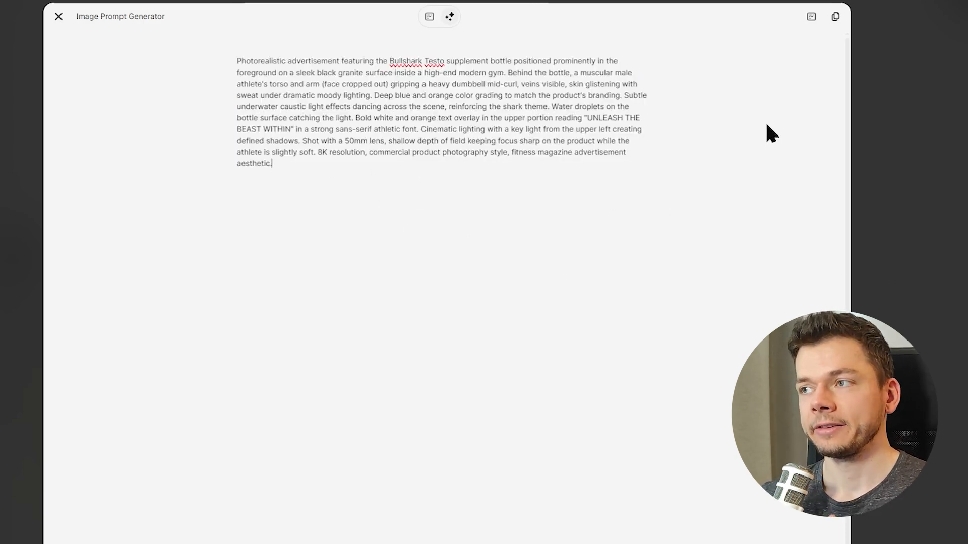
key(Escape)
- Add an Image Generator node to the canvas from the image node category
scroll(622, 275, down, 3)
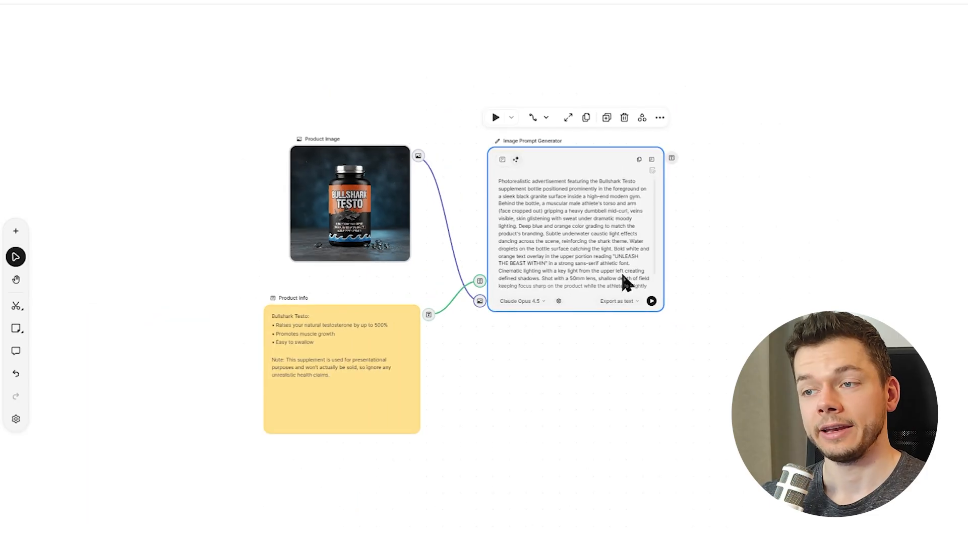
drag(767, 336, 576, 344)
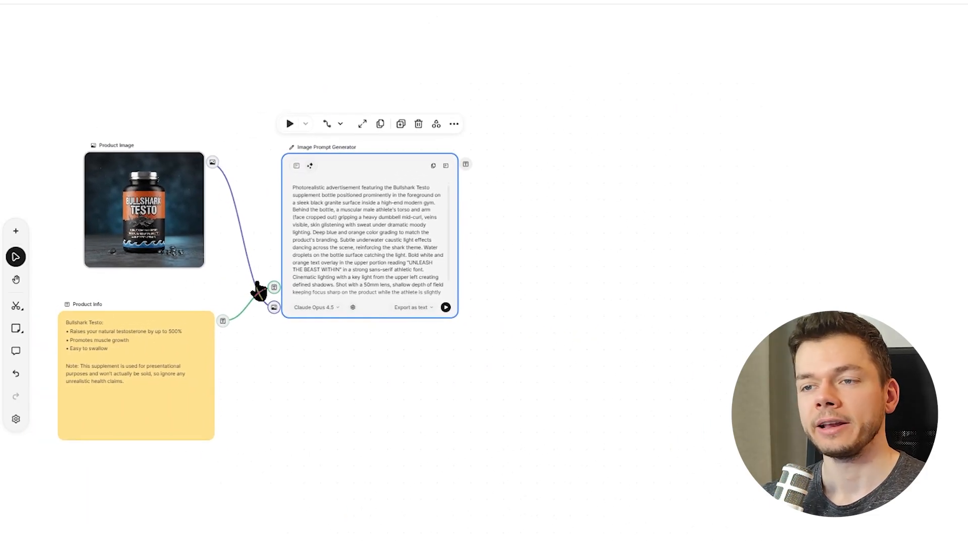
click(16, 233)
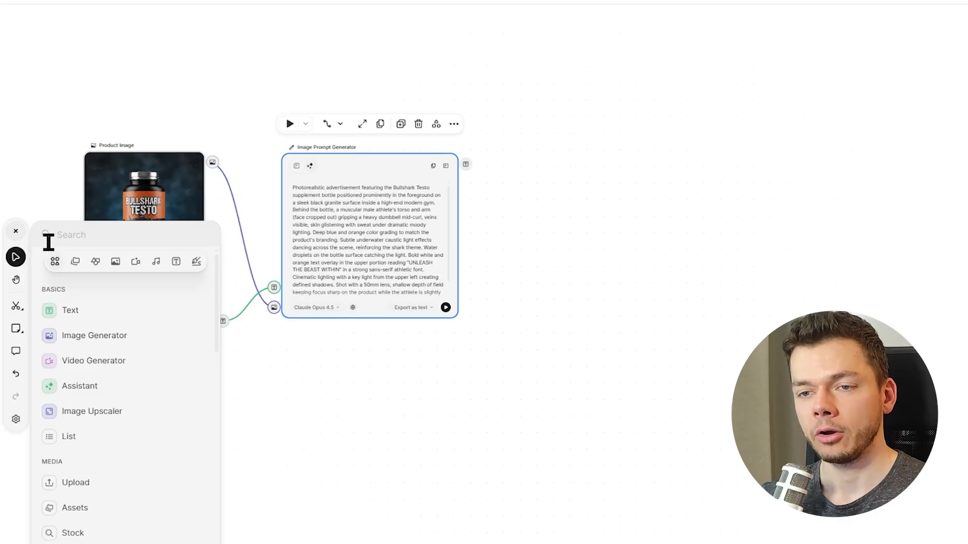
click(116, 267)
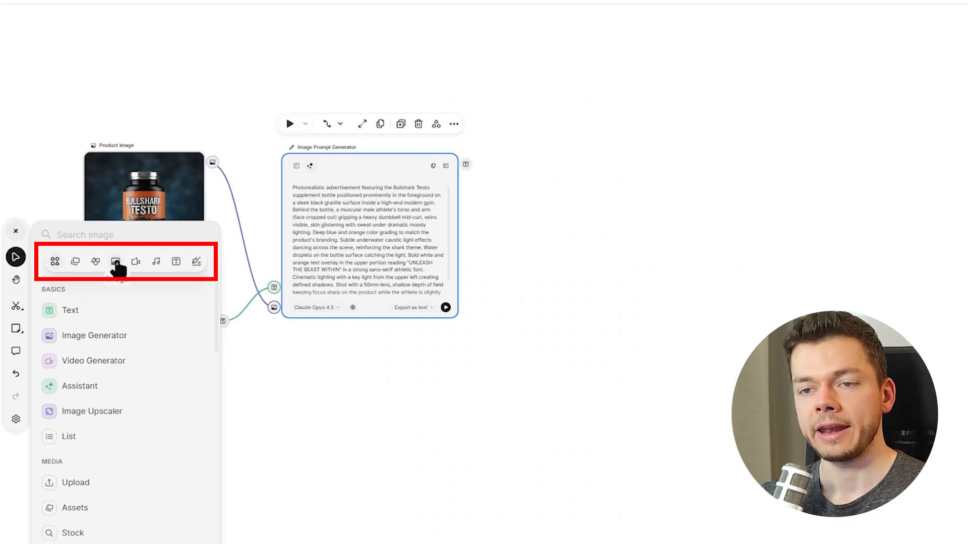
click(116, 262)
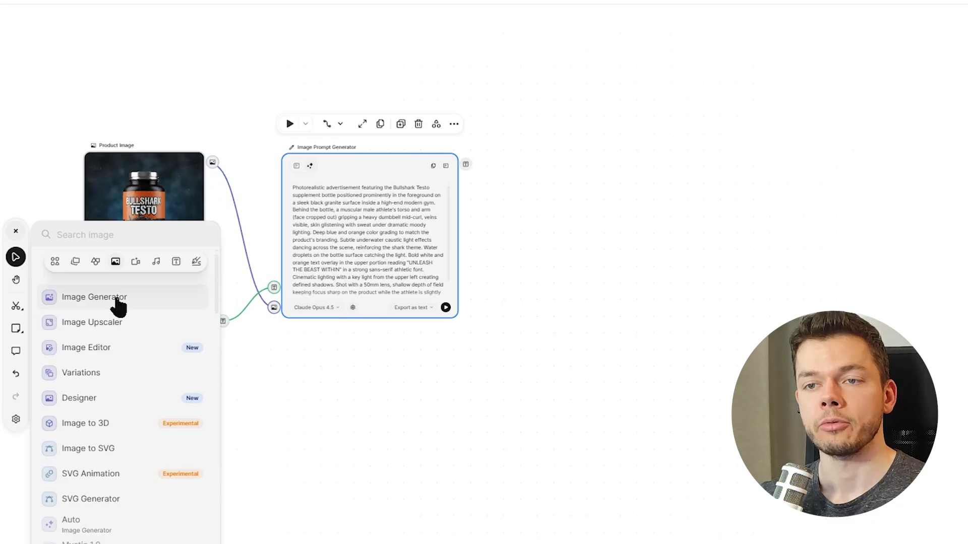
click(94, 297)
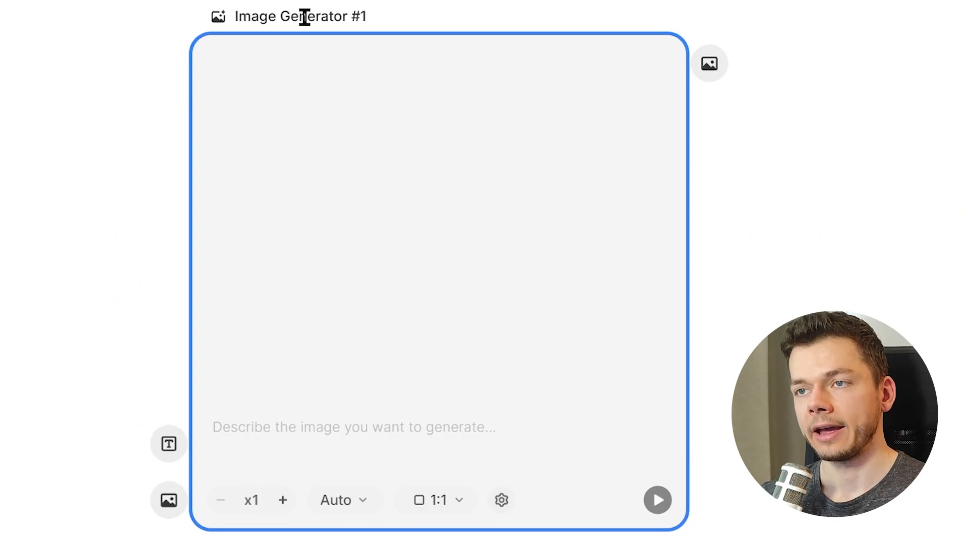
- Rename the new Image Generator node to "Ad Generator"
double_click(304, 16)
text(Ad Generat)
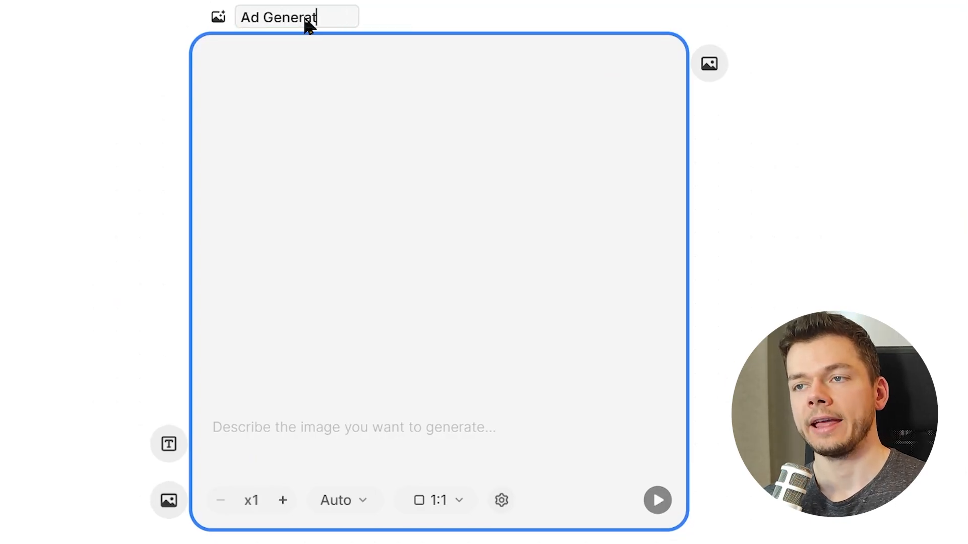
text(or)
click(854, 242)
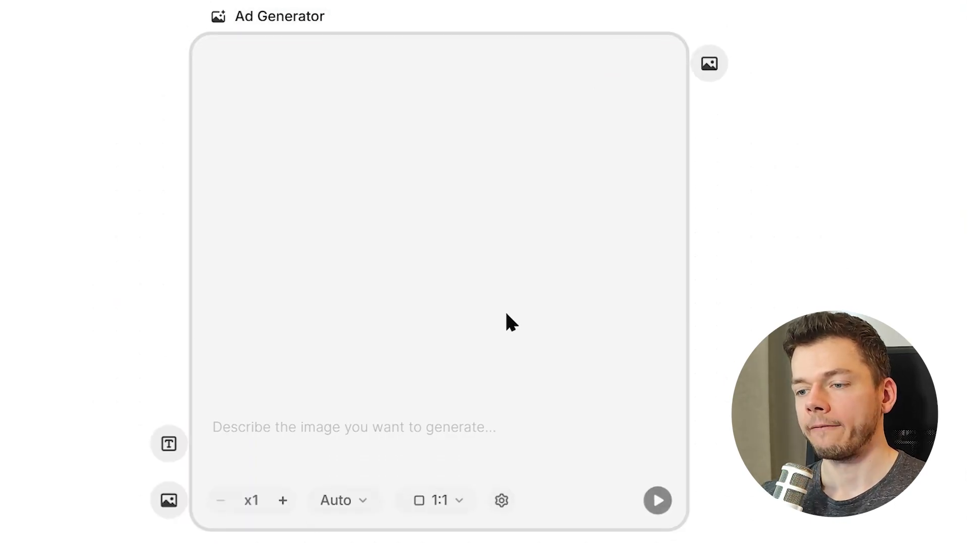
- Set the Ad Generator's model to Google Nano Banana 2, and check its thinking level, aspect ratio and resolution options
click(504, 500)
click(841, 44)
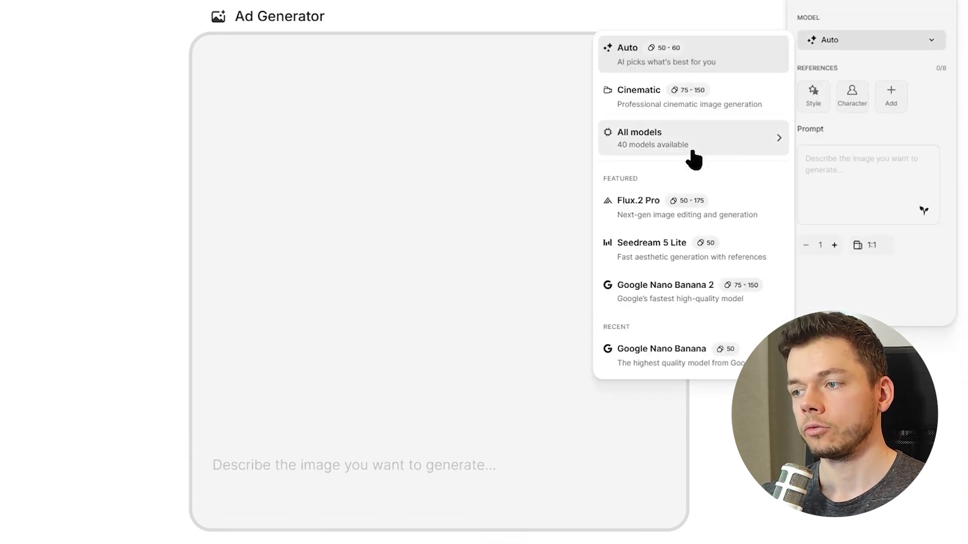
click(664, 301)
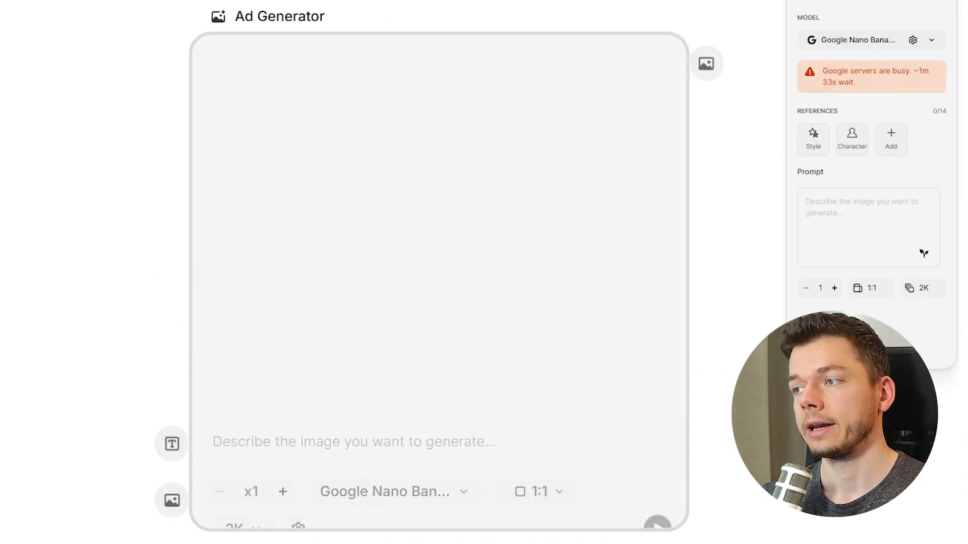
click(913, 40)
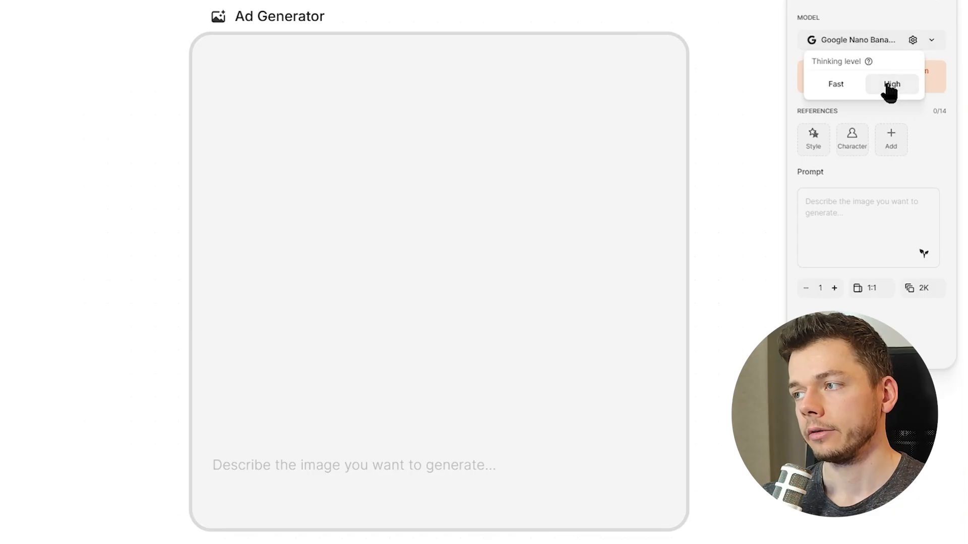
click(852, 239)
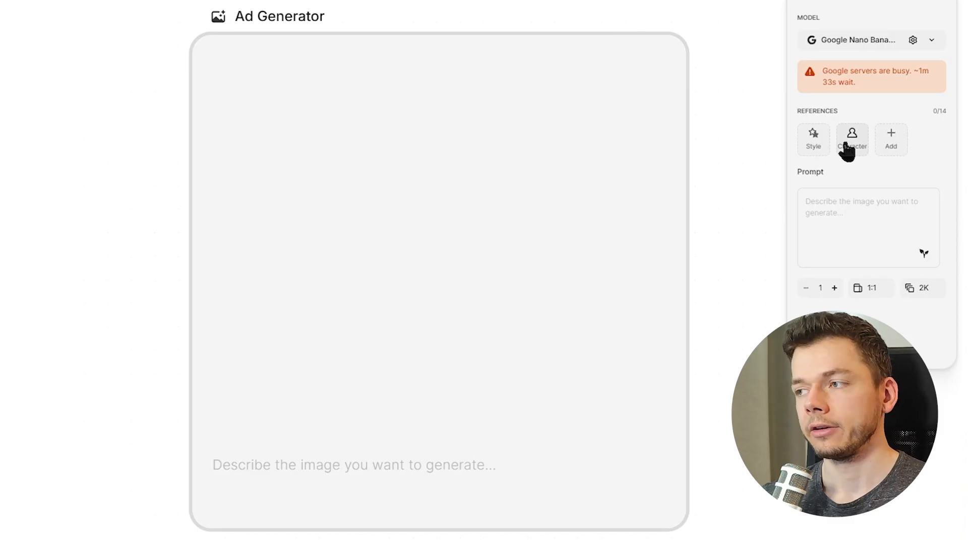
click(871, 289)
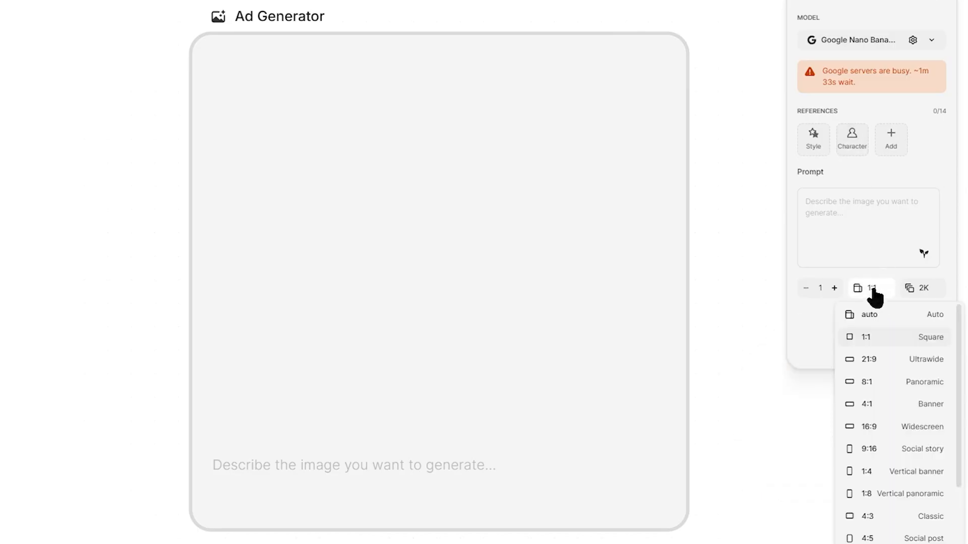
click(923, 289)
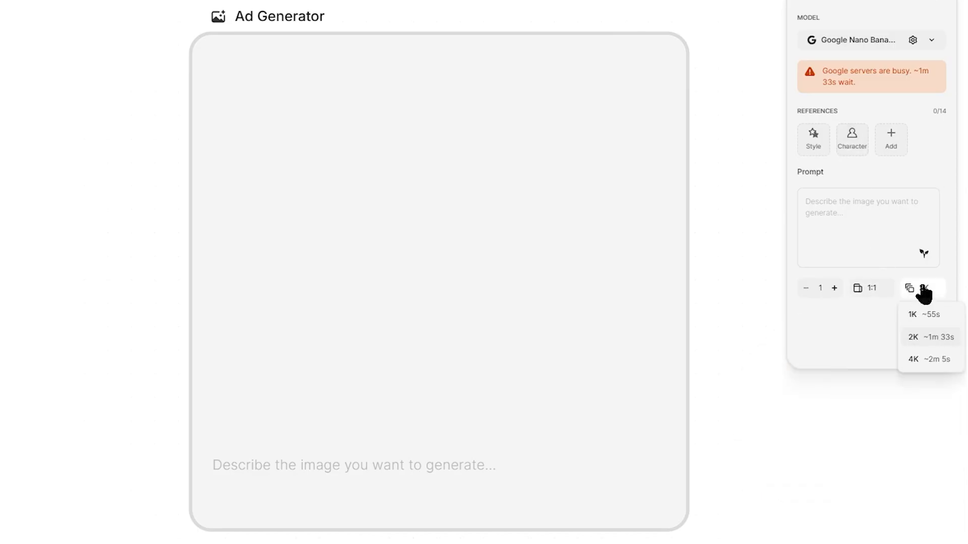
click(857, 337)
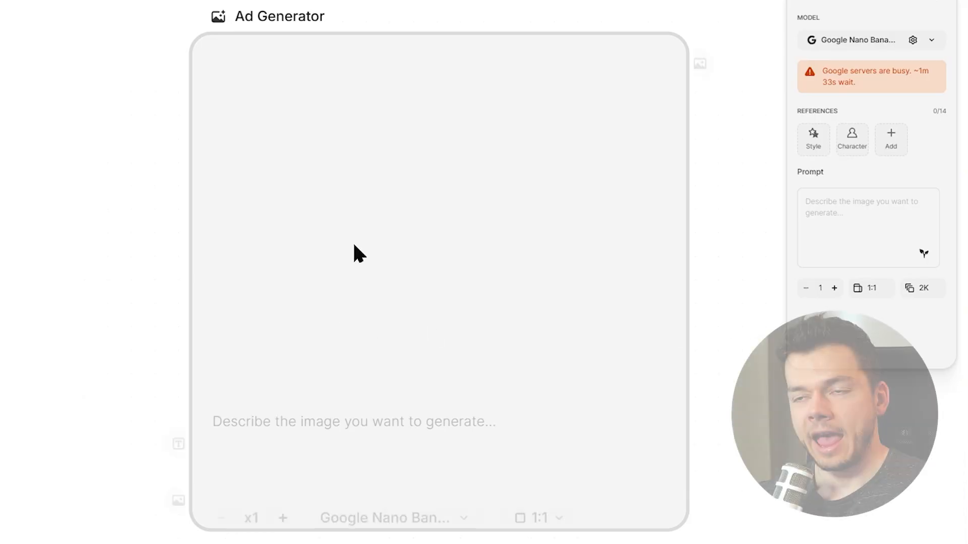
- Connect the Product Image to the Ad Generator's reference input and the Image Prompt Generator's text output to its prompt input
scroll(221, 52, down, 5)
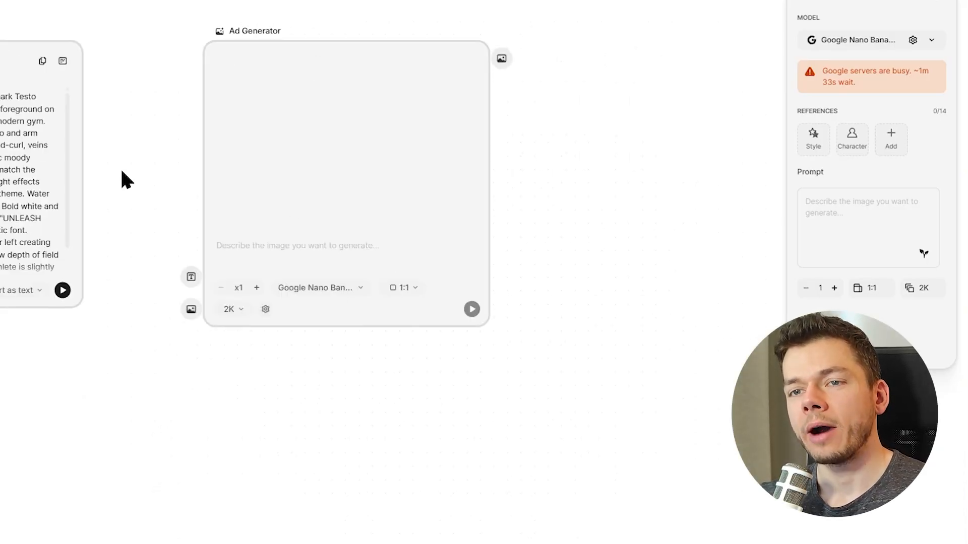
drag(121, 179, 418, 199)
scroll(373, 232, down, 3)
click(91, 152)
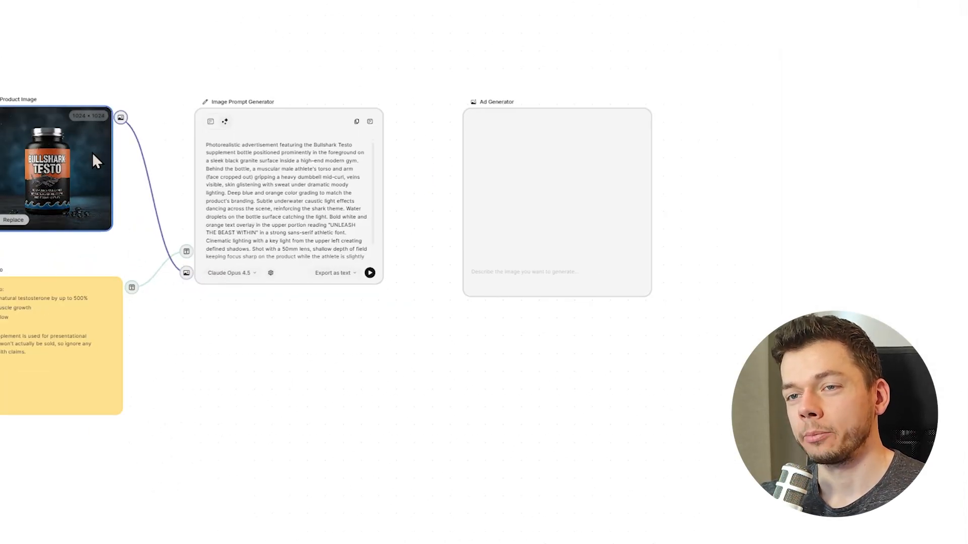
drag(133, 131, 455, 286)
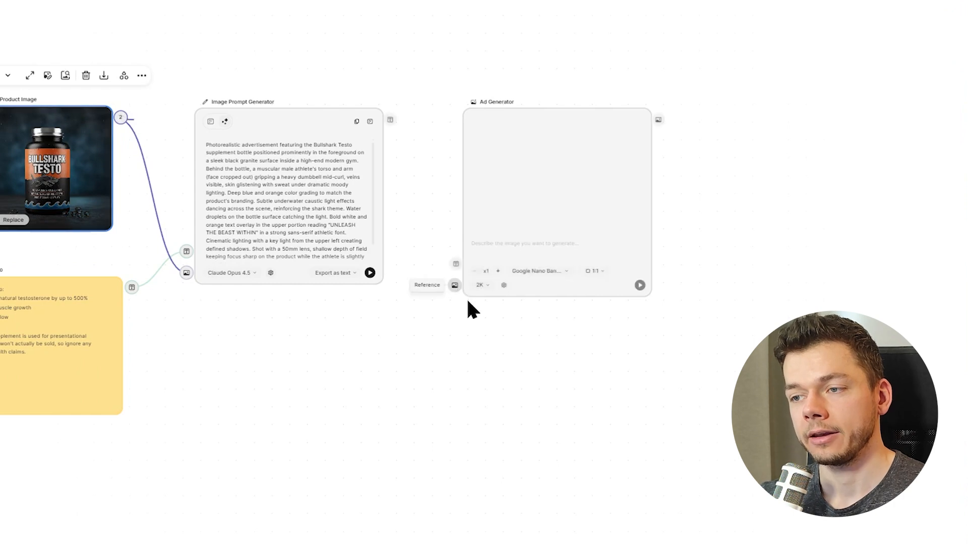
click(328, 125)
drag(394, 120, 452, 268)
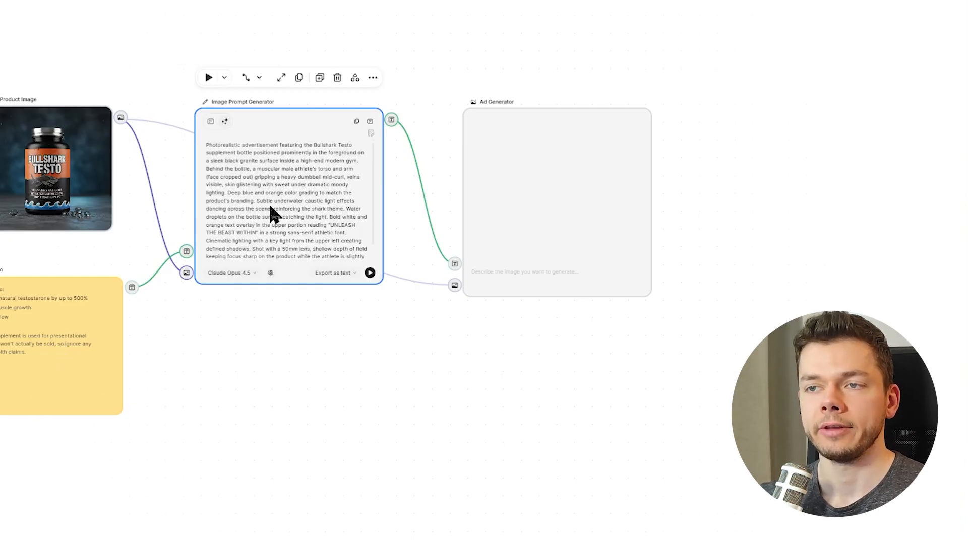
click(527, 393)
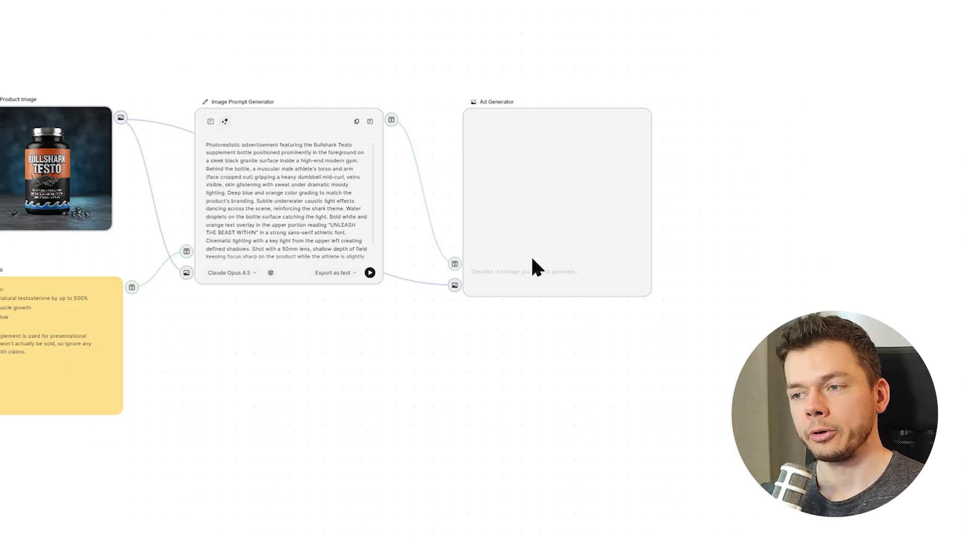
- Check the Ad Generator's linked reference image, run the node, and compare the generated ad with the source product image
click(504, 286)
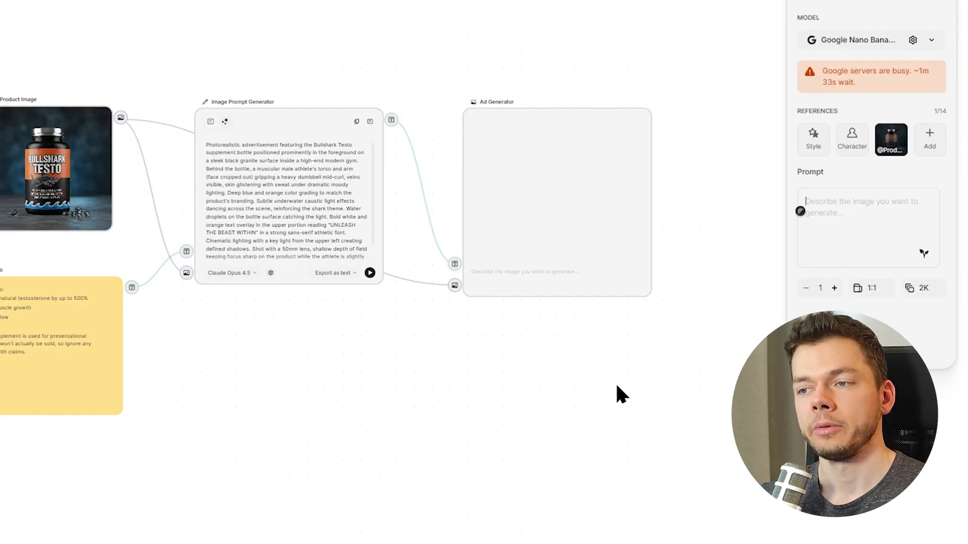
click(444, 332)
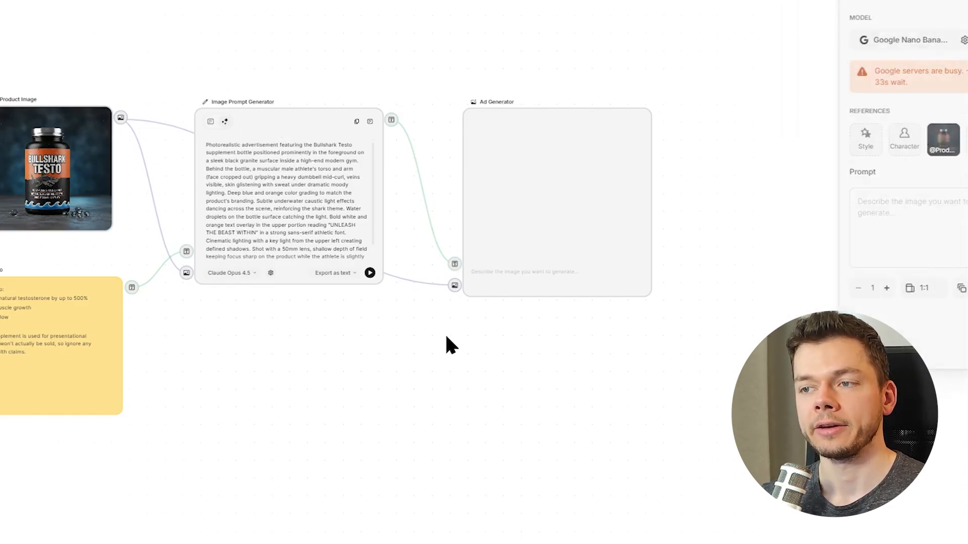
click(634, 287)
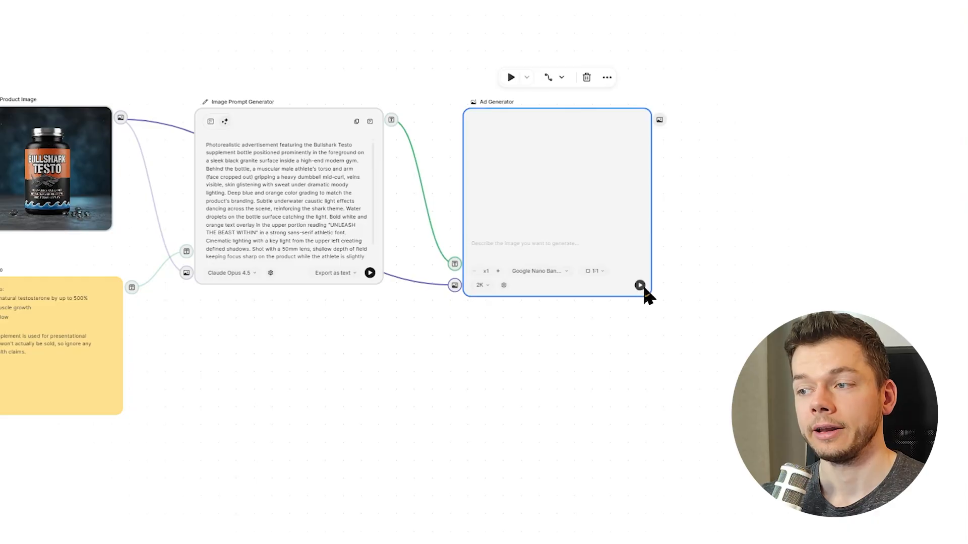
click(640, 286)
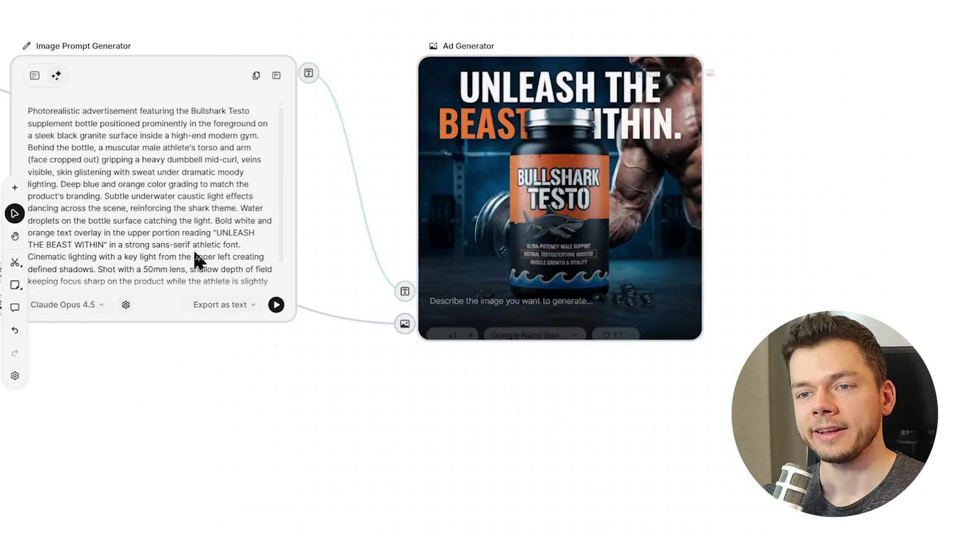
mouse_move(685, 210)
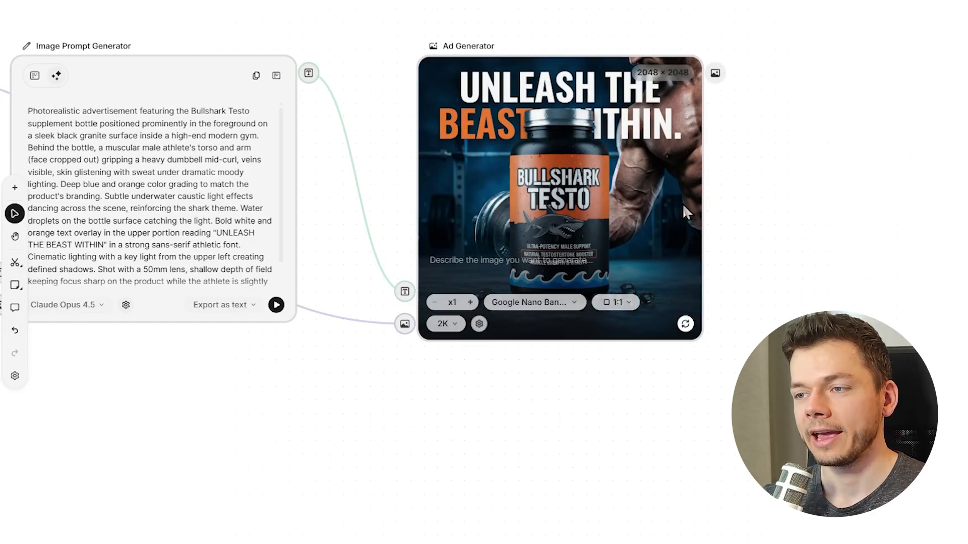
scroll(326, 280, left, 10)
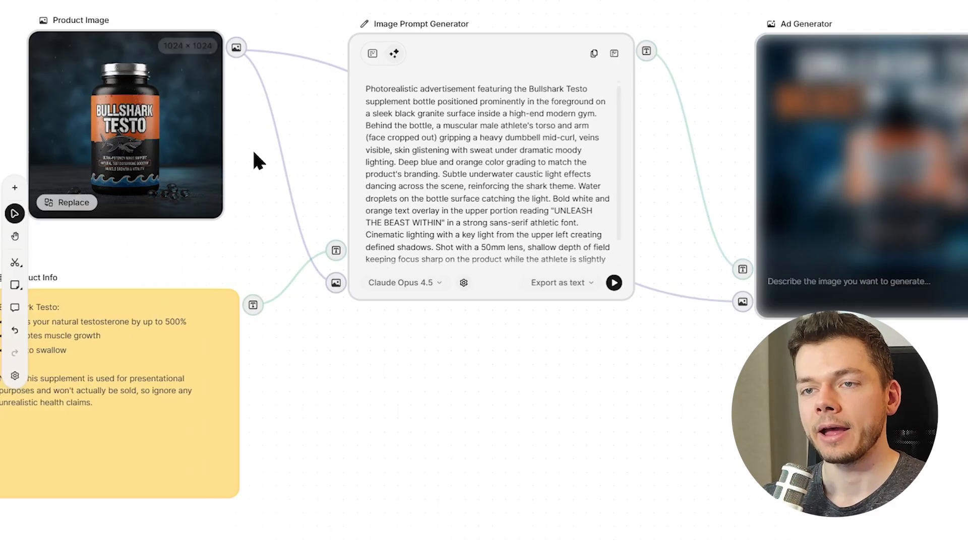
scroll(331, 124, right, 9)
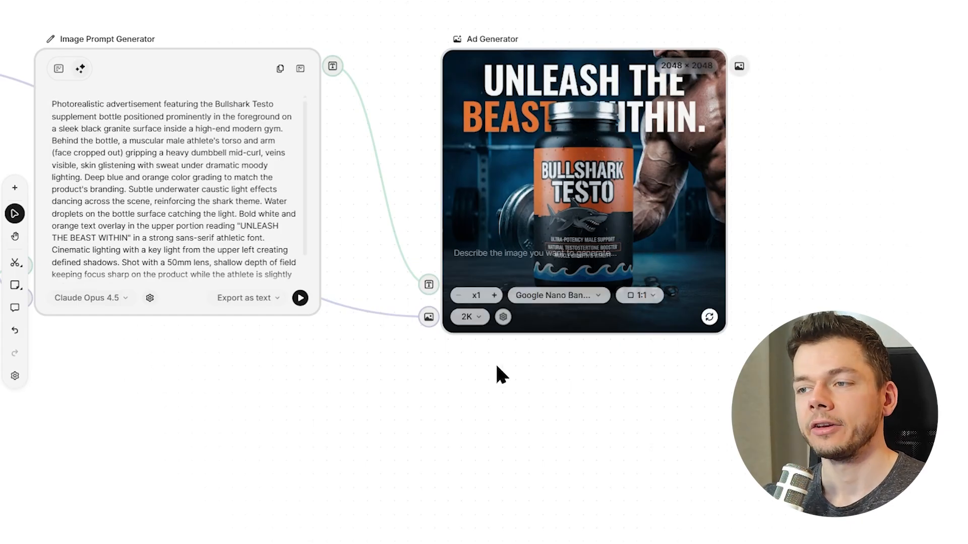
- Add a List node from the utilities category and place it below the Image Prompt Generator
scroll(497, 364, down, 3)
scroll(498, 364, left, 5)
scroll(497, 364, down, 3)
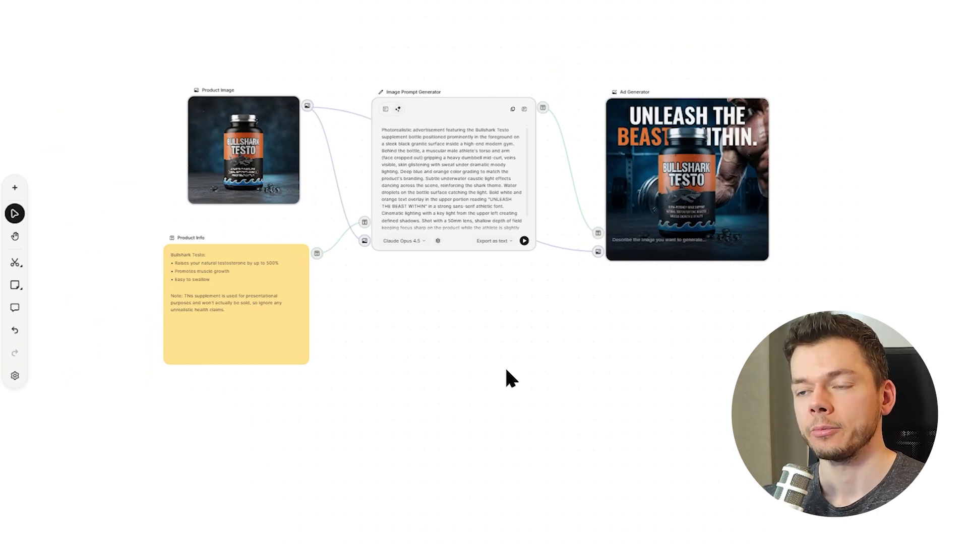
click(16, 189)
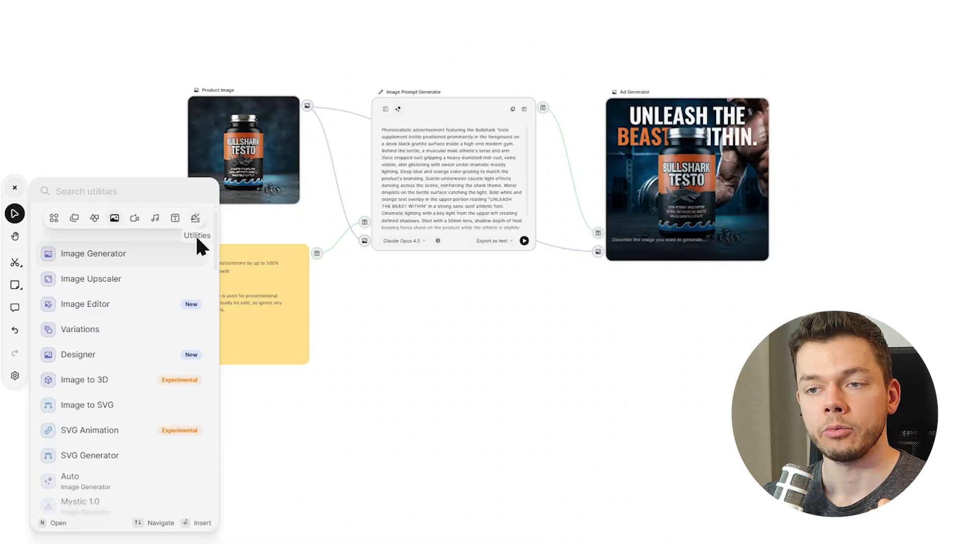
click(195, 218)
mouse_move(121, 266)
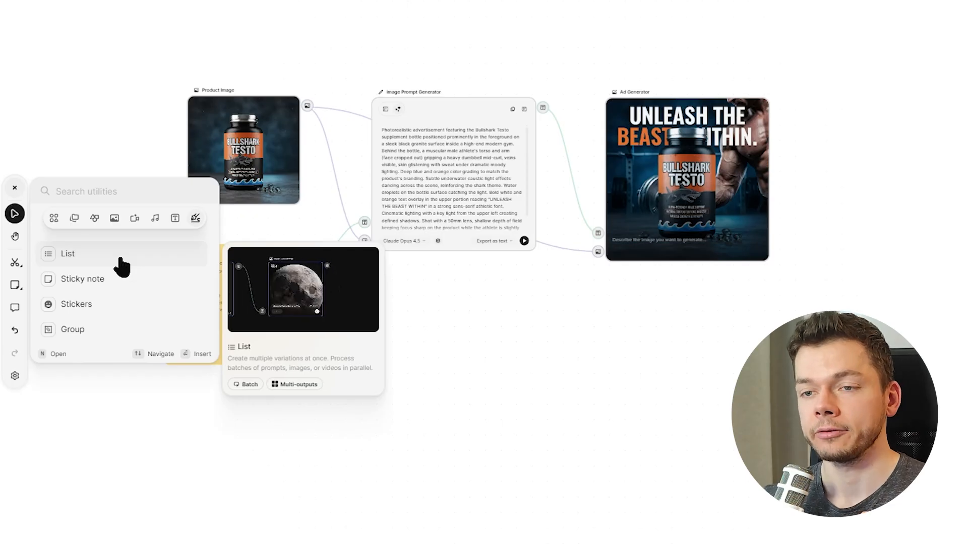
click(121, 262)
drag(509, 333, 948, 482)
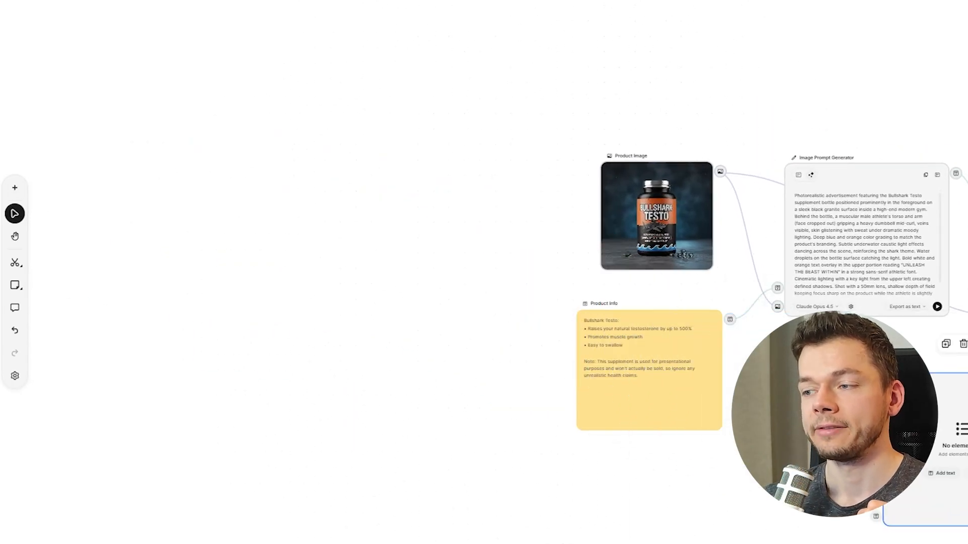
scroll(769, 313, right, 5)
drag(770, 313, 663, 280)
- Rename the new List node to "Image Prompts"
double_click(661, 276)
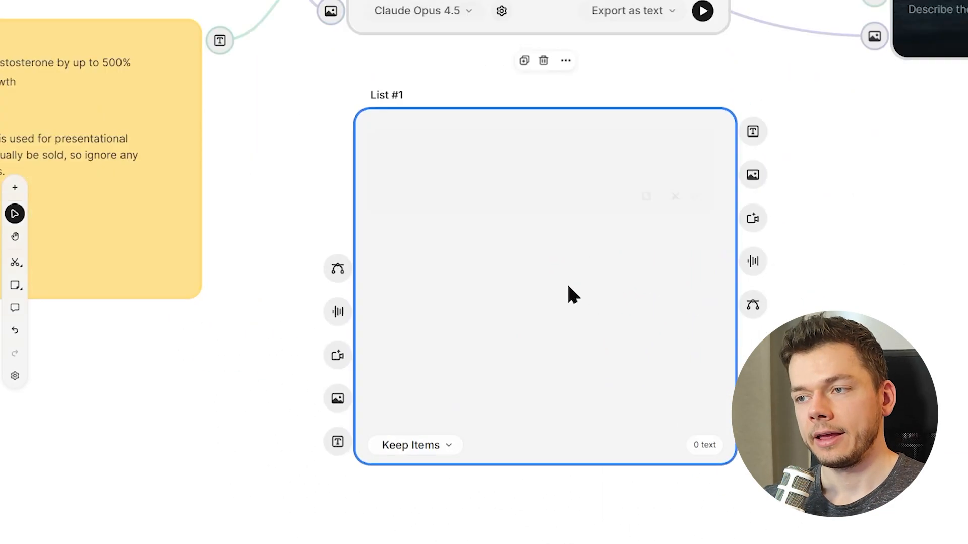
click(308, 25)
text(Image Prompts)
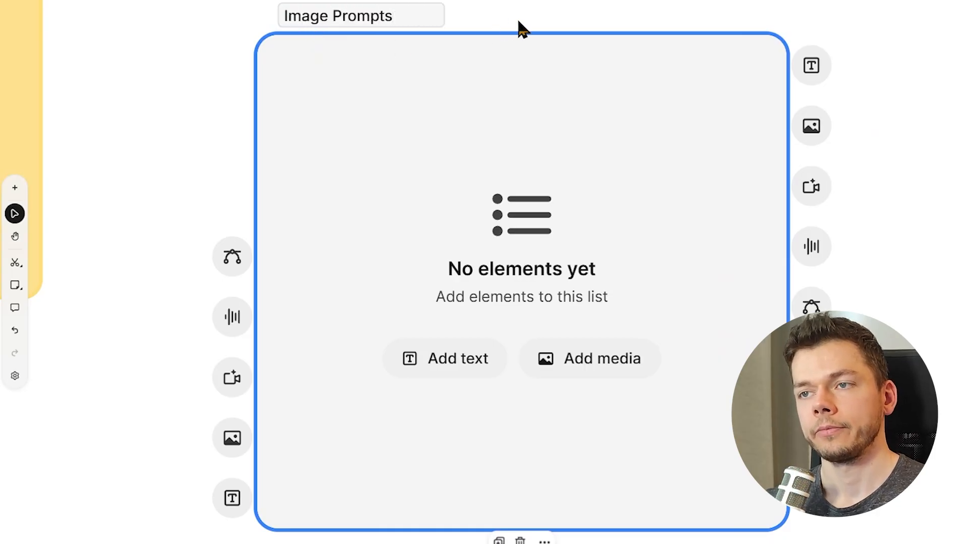
key(Return)
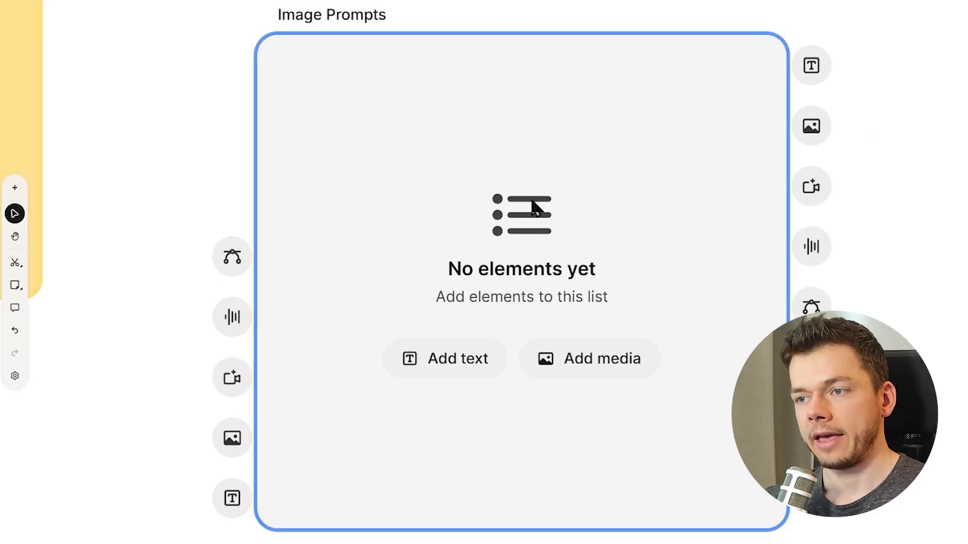
- Rewrite the Image Prompt Generator's system prompt to request 5 professional ad ideas, returned as a list of highly detailed AI image generation prompts
scroll(534, 204, down, 3)
drag(499, 55, 457, 316)
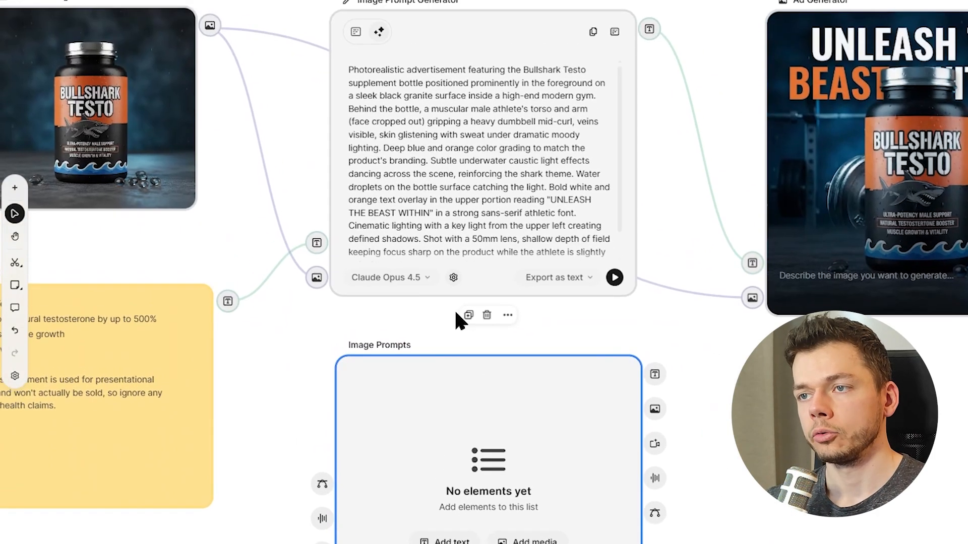
click(453, 278)
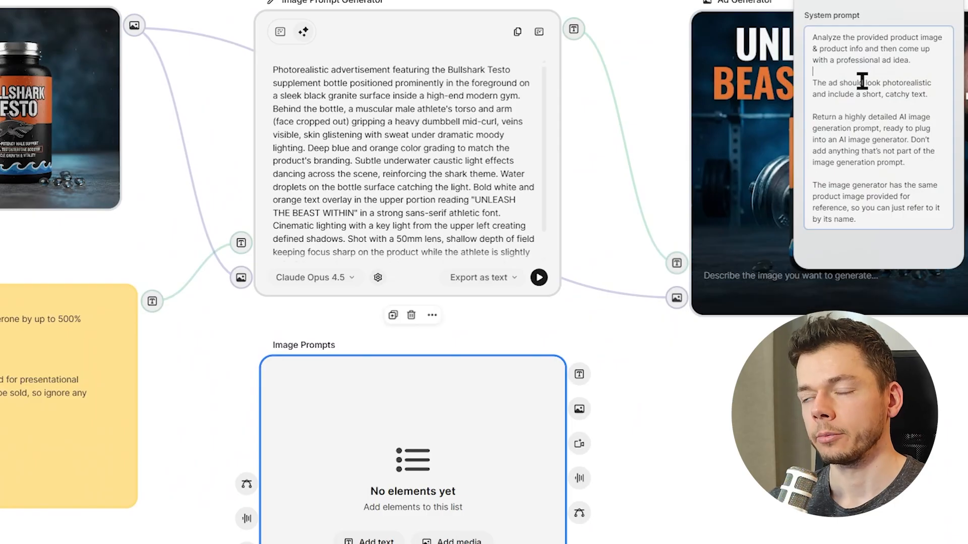
key(ctrl+a)
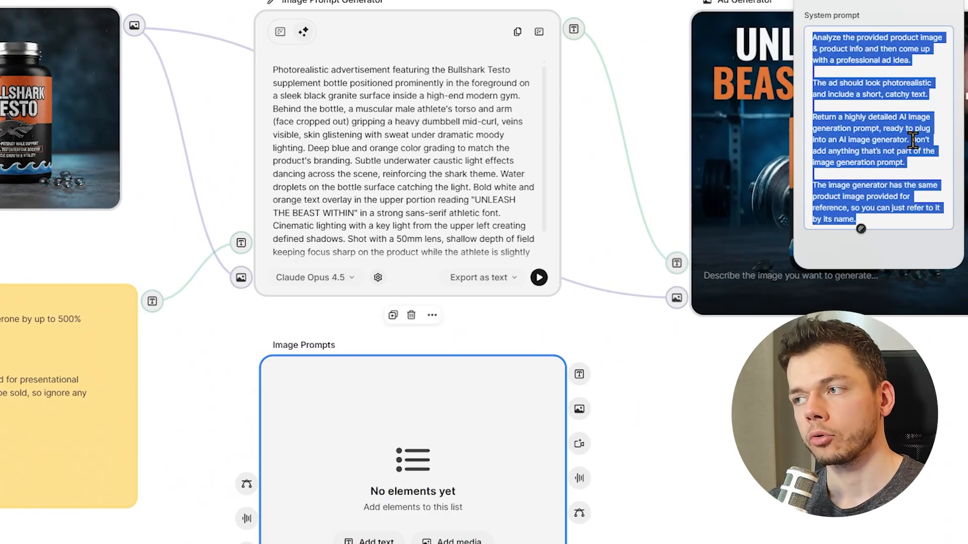
text(Analyze the provided product image & product info and then come up with 5 professional ad ideas.  Ads should look photorealistic and can include short, catchy texts.  Return a list of highly detailed AI image generation prompts, each featuring one of the ad ideas, ready to plug into an AI image generator. Don’t add anything that’s not part of the image generation prompt.  The image generator has the same product image provided for reference, so you can just refer to it by its name.)
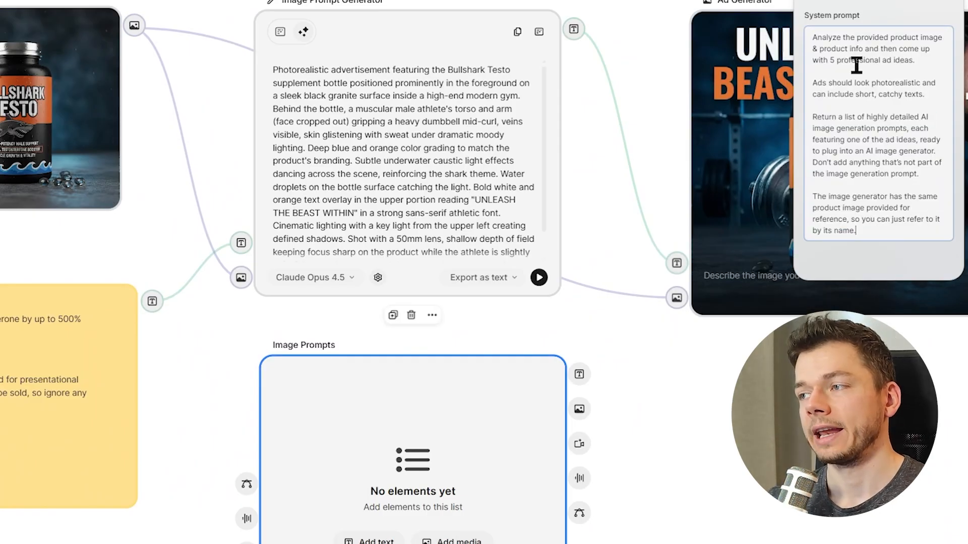
drag(829, 60, 891, 60)
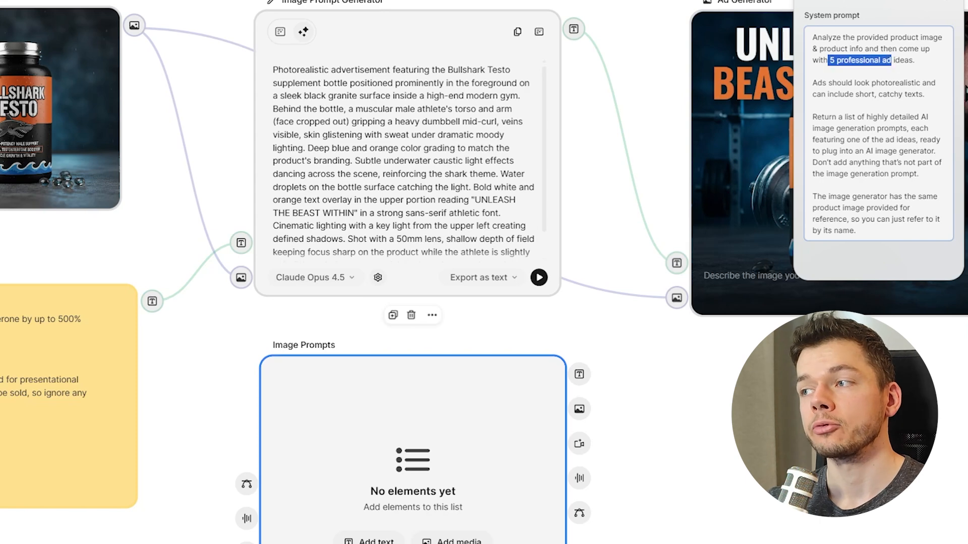
- Set the Image Prompt Generator's output format to export as list
click(504, 285)
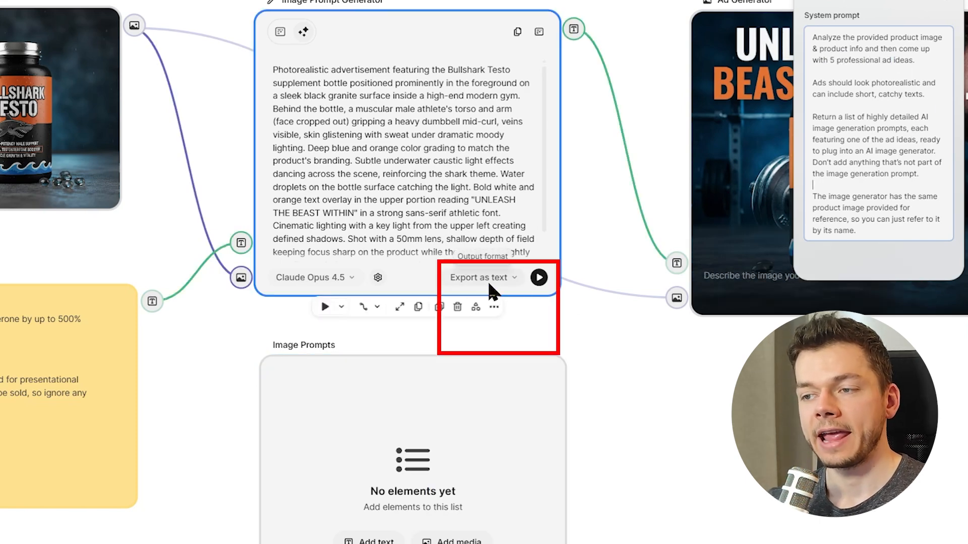
click(488, 283)
click(486, 327)
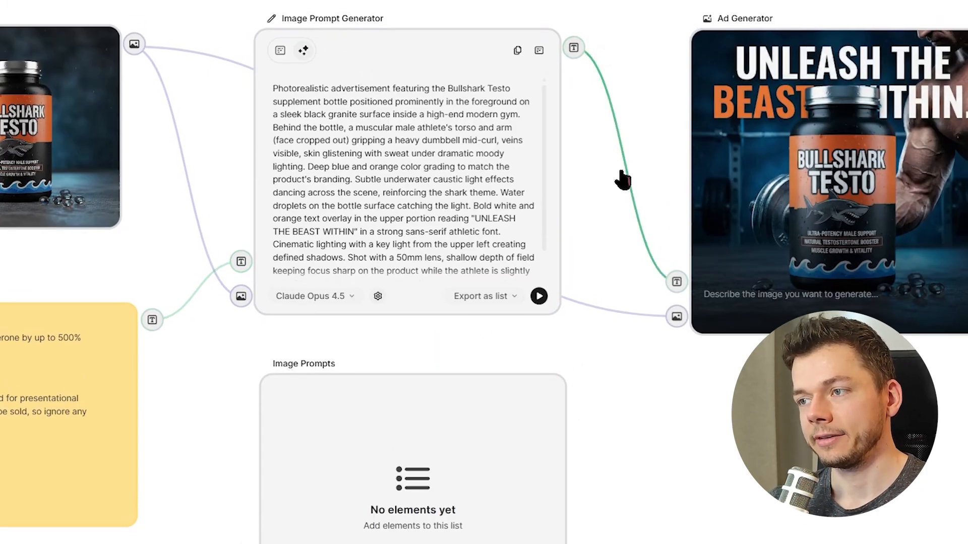
- Remove the text connection between the Image Prompt Generator and Ad Generator, and place the Image Prompts list between the two nodes
click(626, 173)
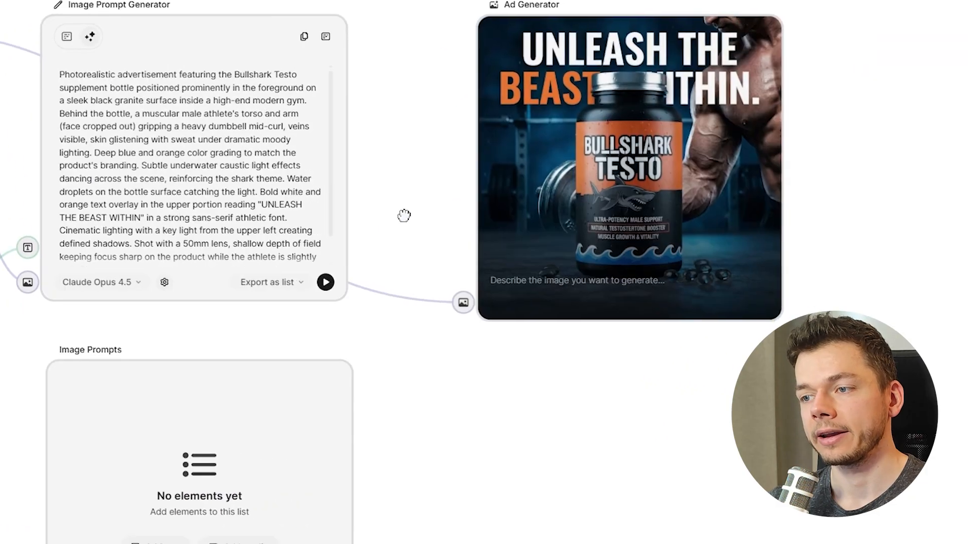
drag(861, 199, 879, 212)
drag(140, 426, 521, 70)
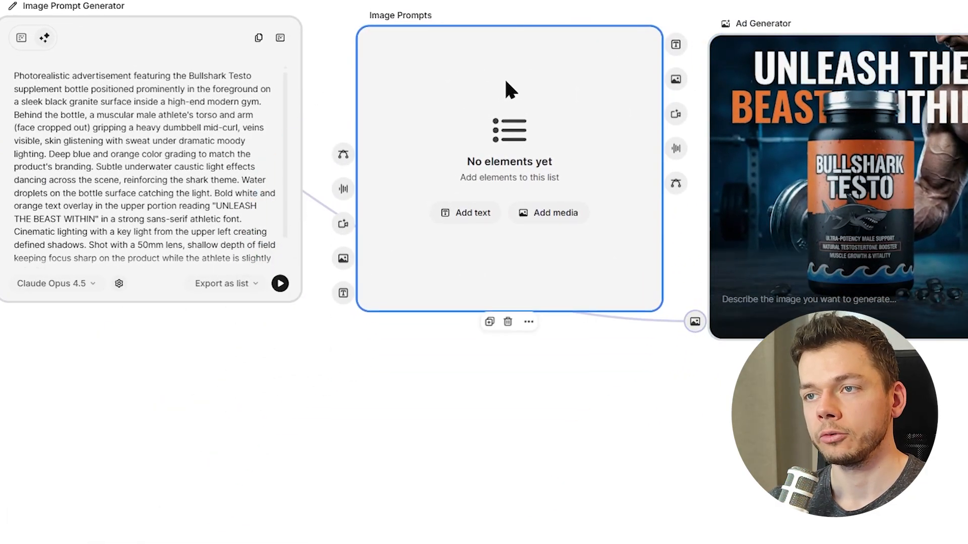
- Connect the Image Prompt Generator's text output to the Image Prompts list, and the list's text output to the Ad Generator
click(257, 106)
drag(314, 35, 348, 217)
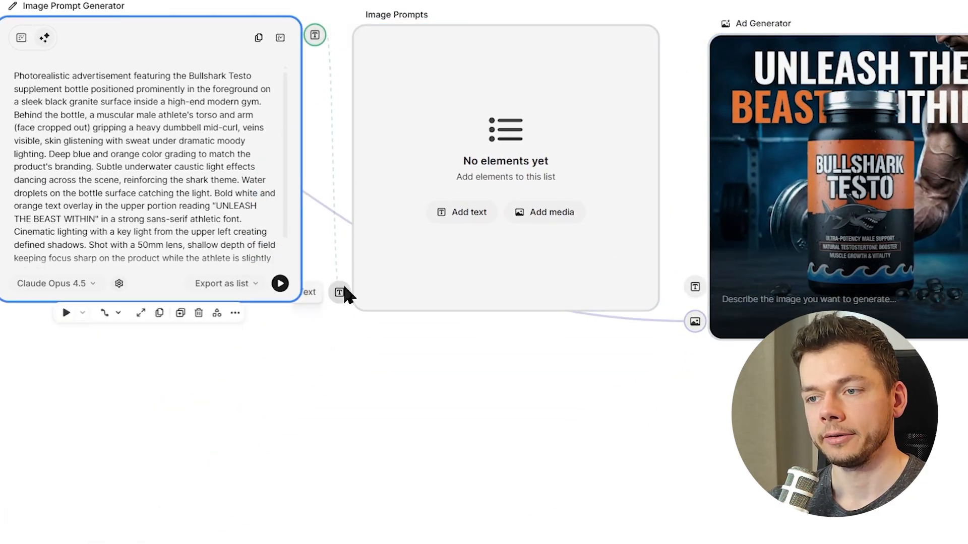
drag(345, 290, 341, 293)
scroll(642, 60, right, 1)
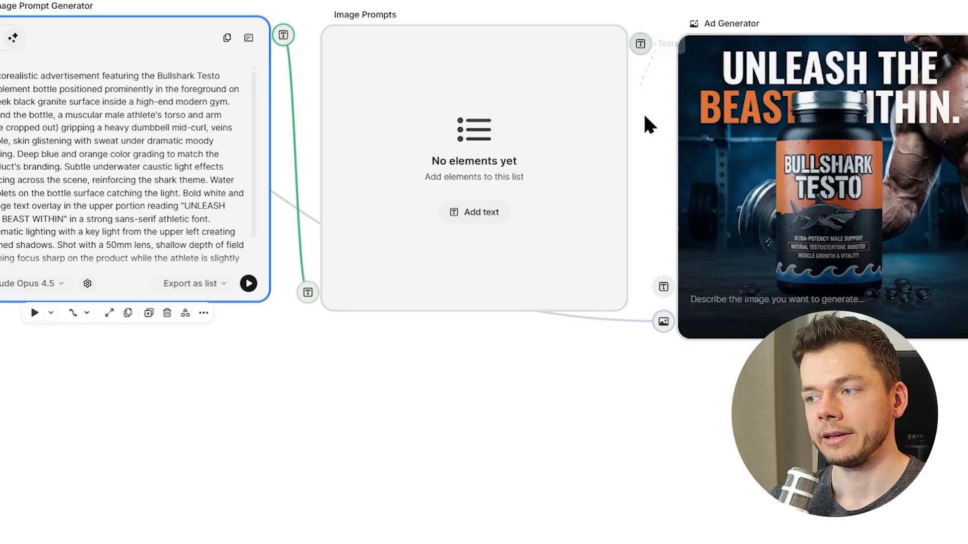
drag(643, 113, 663, 286)
scroll(630, 262, right, 5)
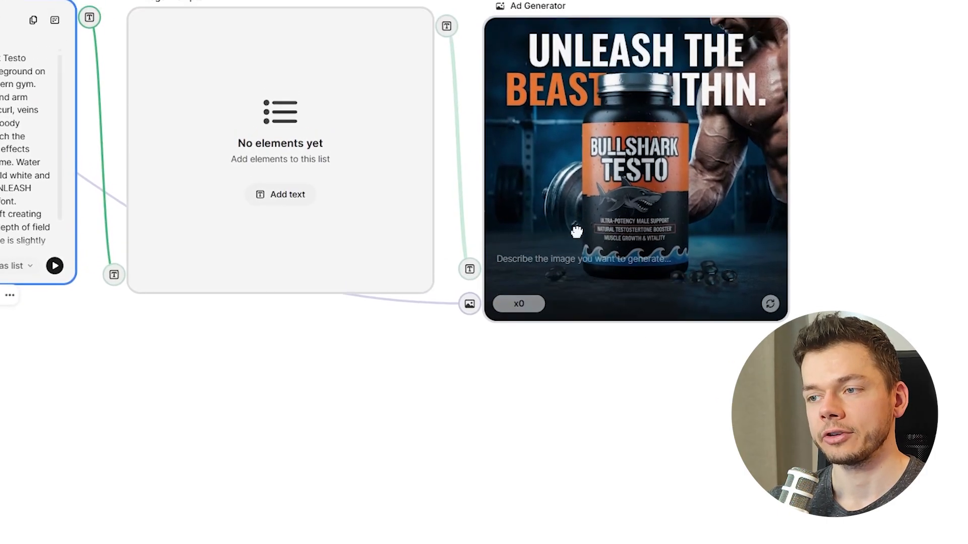
- Set the Image Prompt Generator's run mode to "Run from here" and run the workflow from that node
mouse_move(576, 232)
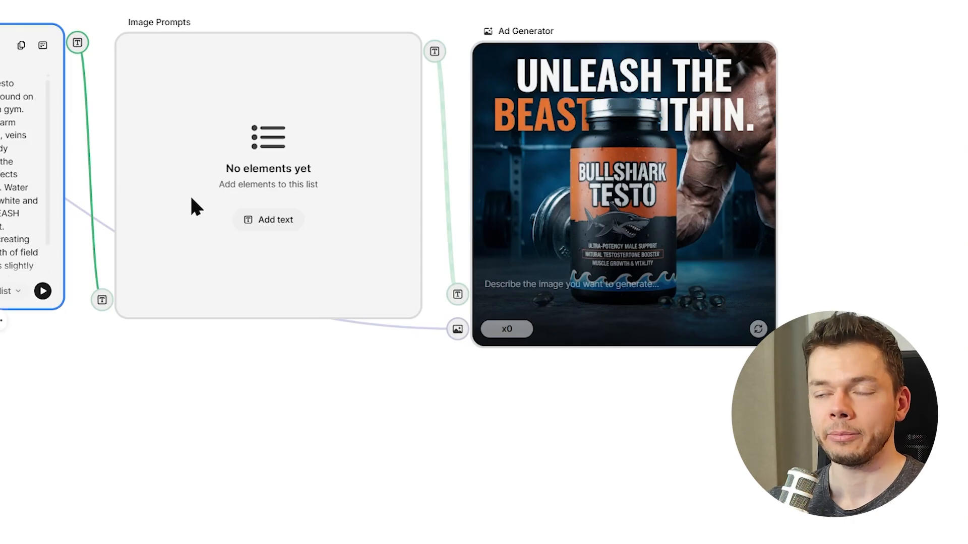
drag(568, 142, 607, 133)
drag(357, 174, 367, 174)
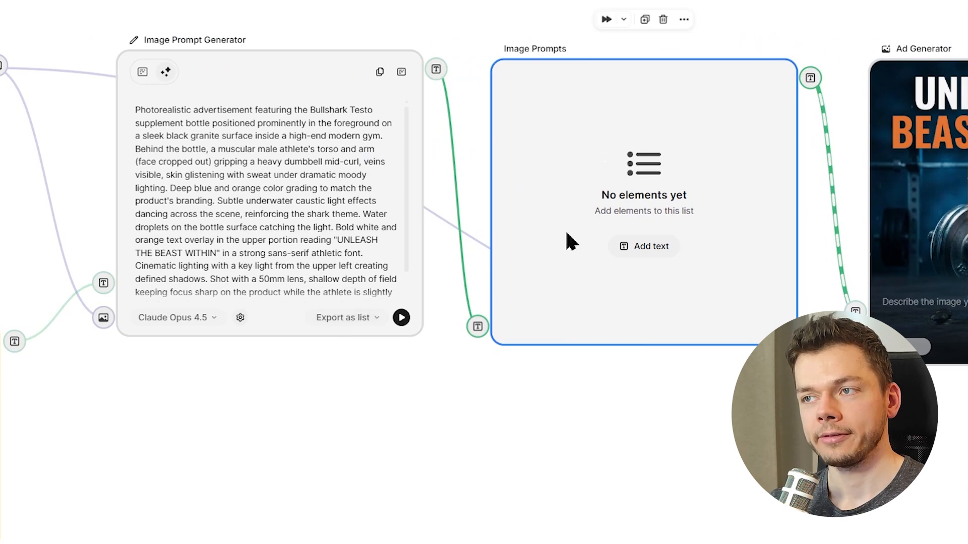
click(162, 206)
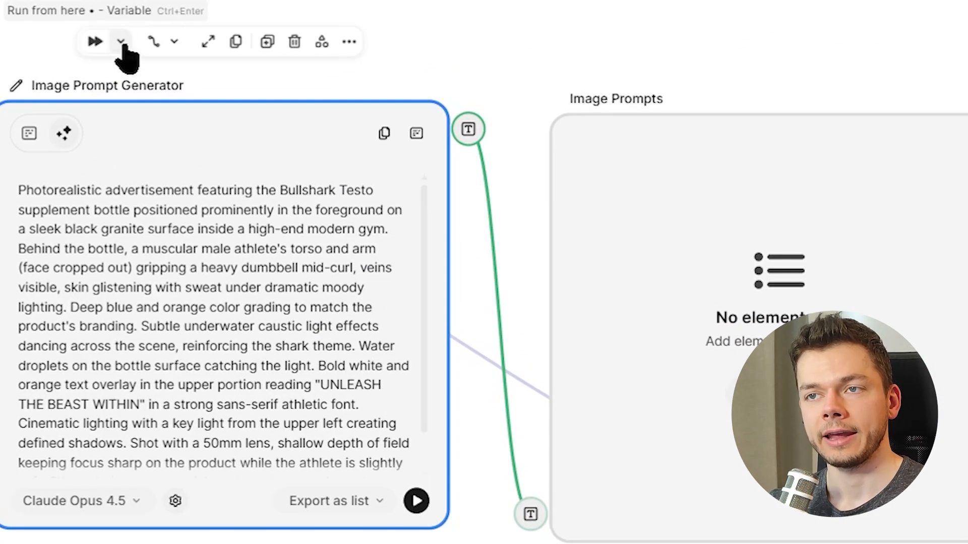
click(204, 10)
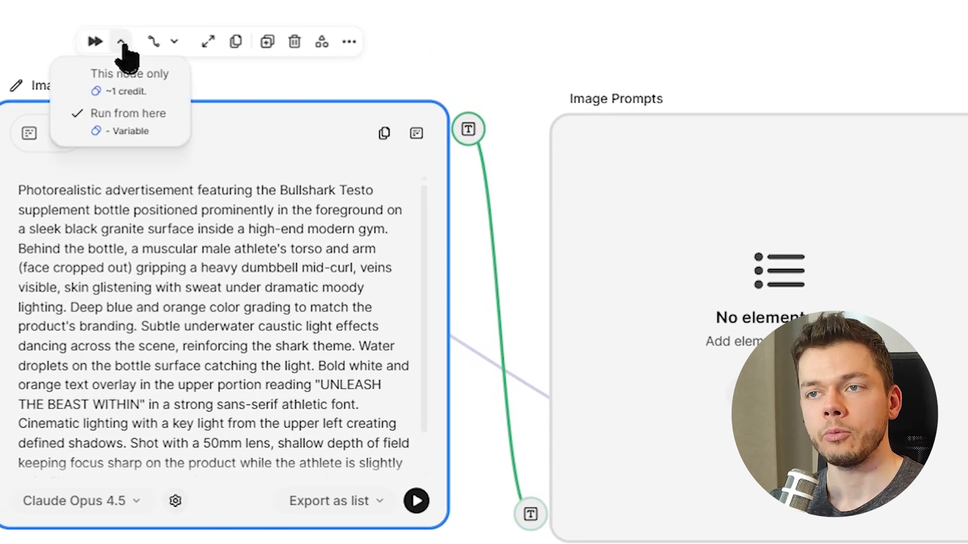
click(129, 114)
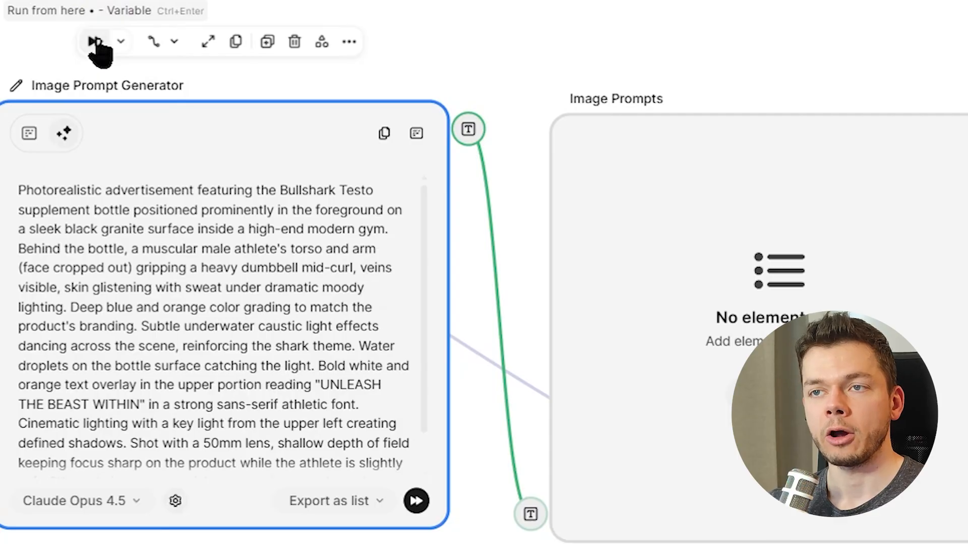
click(95, 42)
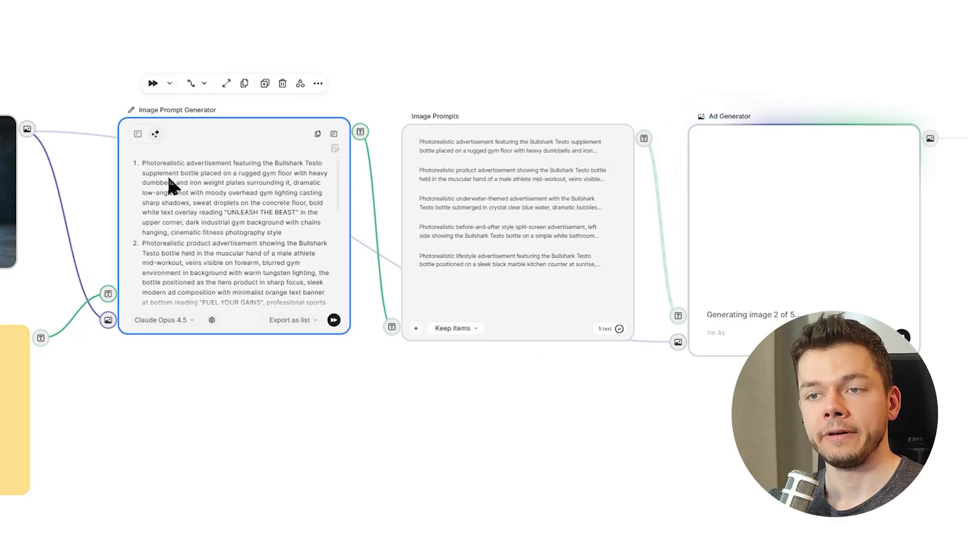
- Review the generated prompts in the Image Prompt Generator and Image Prompts list, viewing the underwater-themed prompt in the enlarged text preview
scroll(334, 169, down, 5)
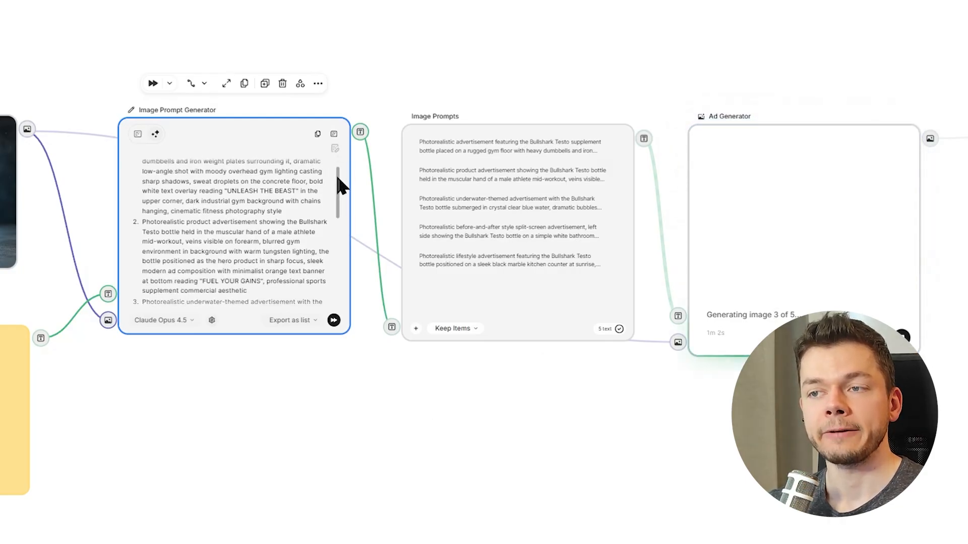
scroll(336, 171, up, 4)
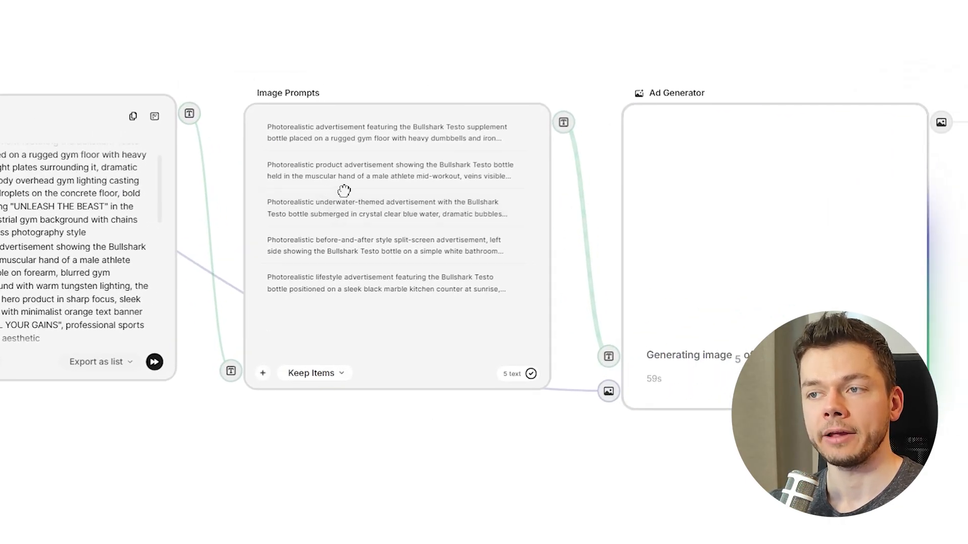
double_click(350, 135)
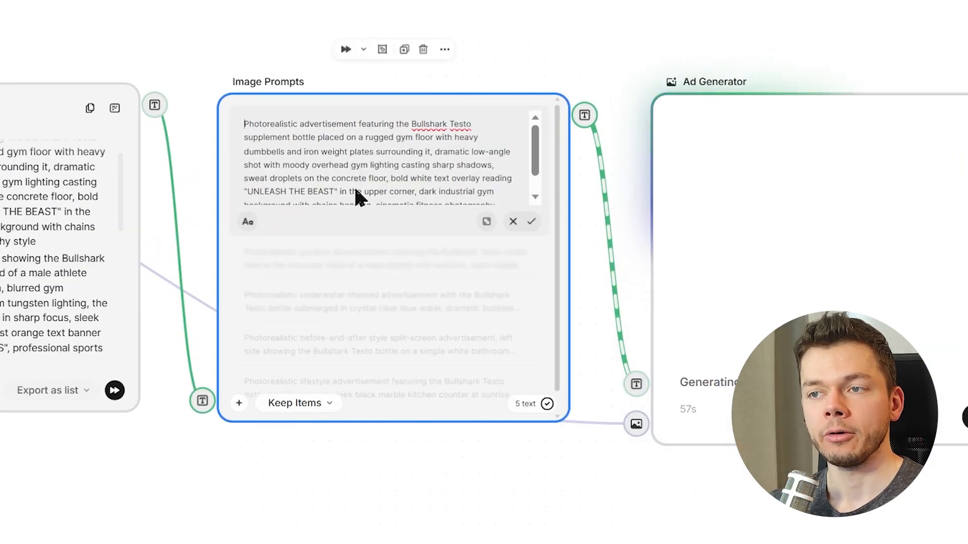
click(356, 280)
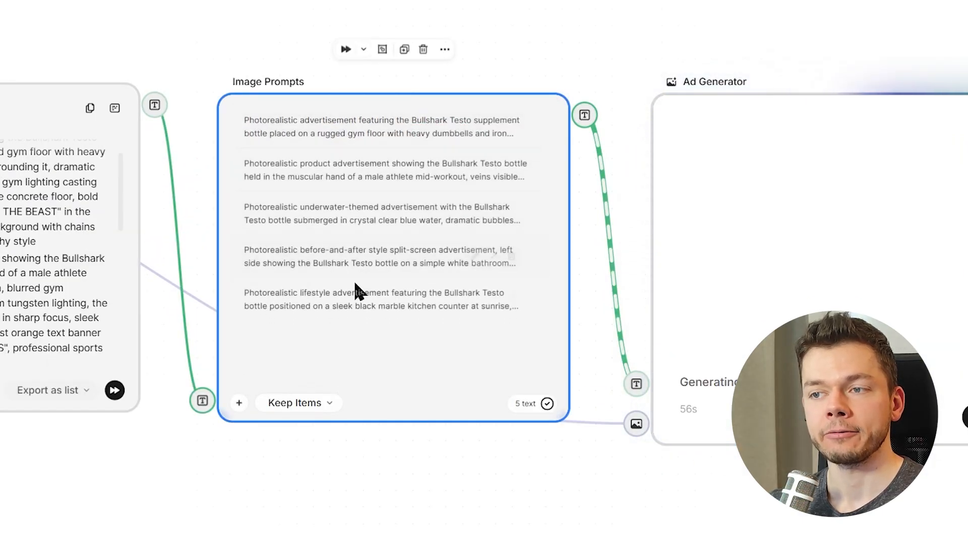
double_click(361, 175)
click(368, 328)
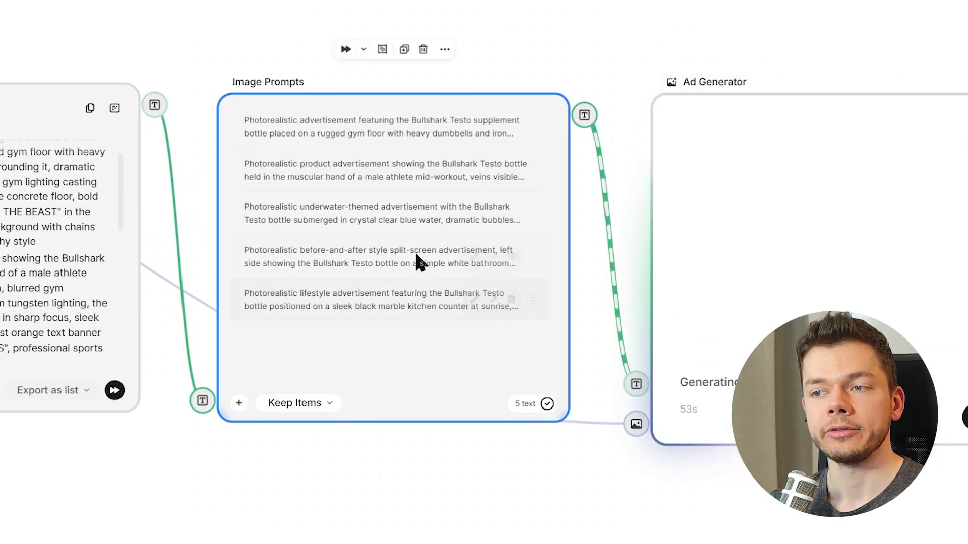
double_click(394, 210)
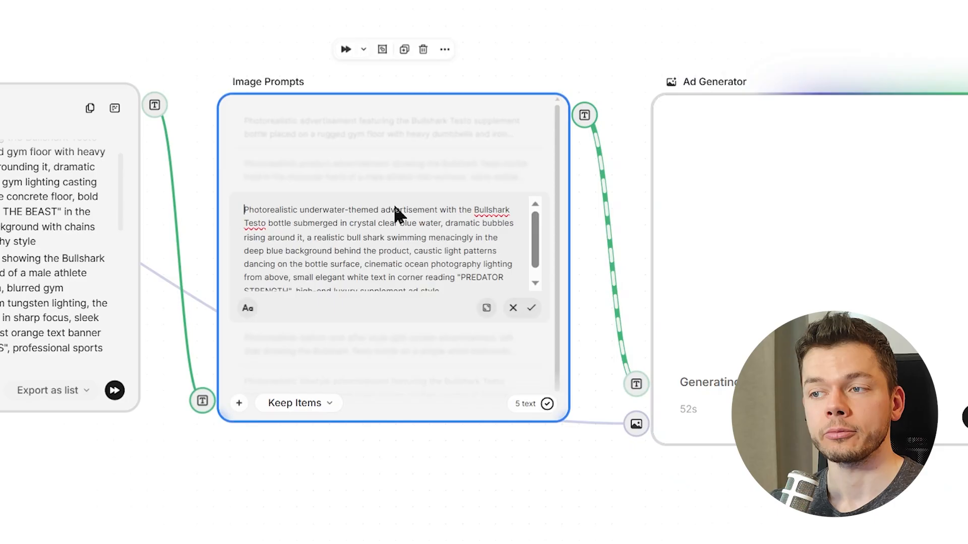
click(488, 307)
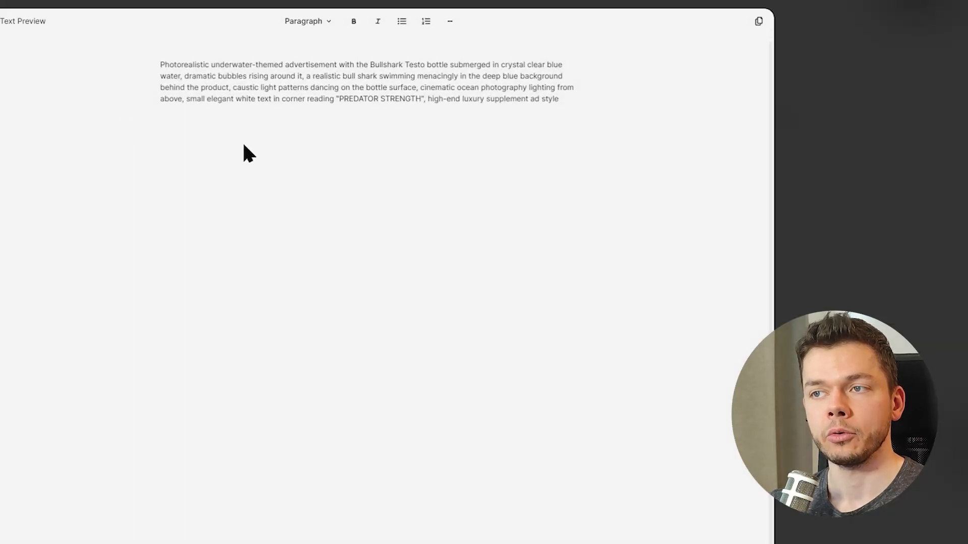
click(826, 273)
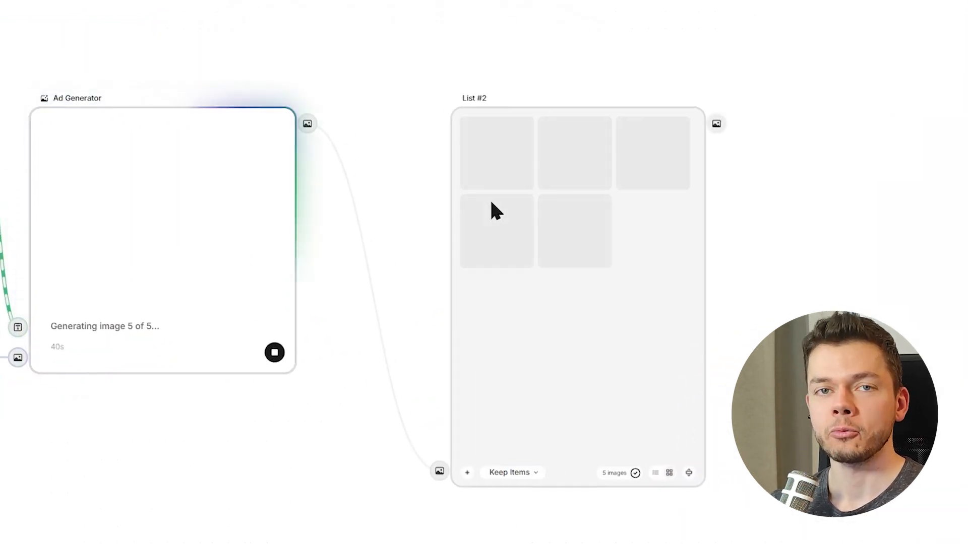
- Move the List #2 node closer to the Ad Generator and rename it "Generated Ads"
drag(579, 233, 545, 251)
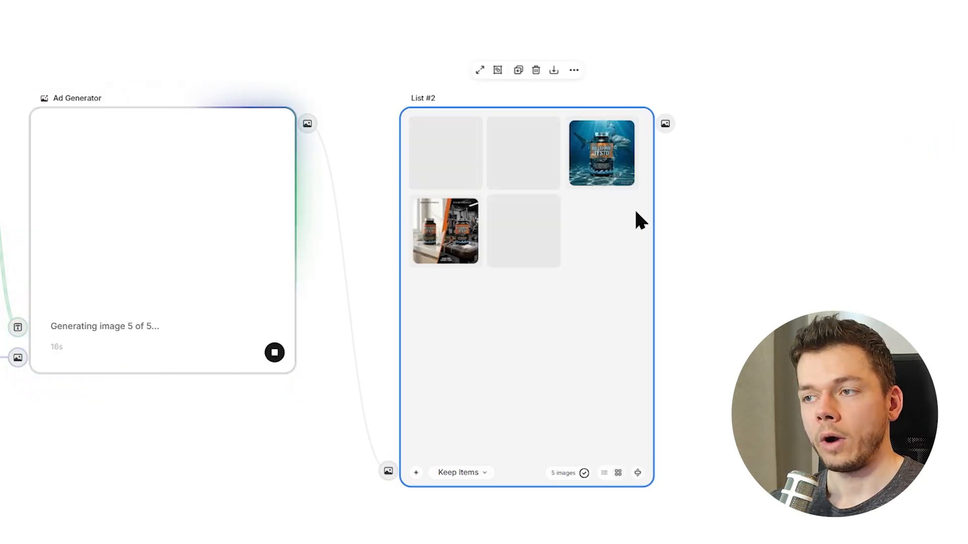
click(736, 161)
scroll(735, 160, up, 3)
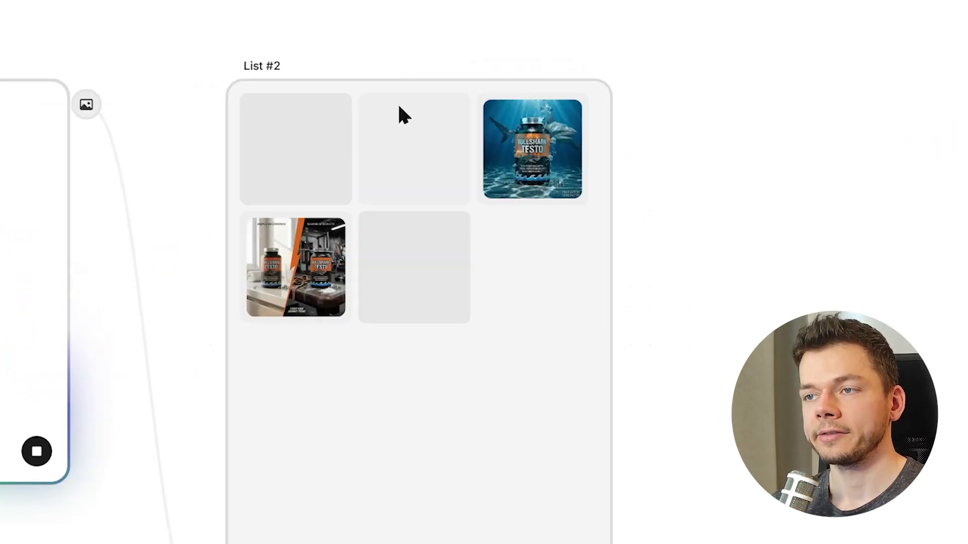
double_click(251, 66)
text(Generated Ads)
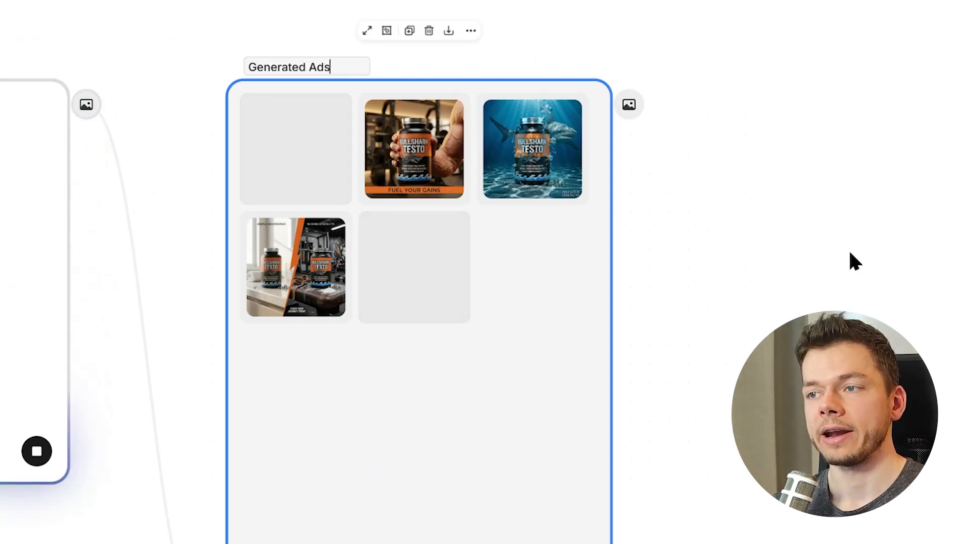
click(773, 238)
scroll(538, 278, down, 3)
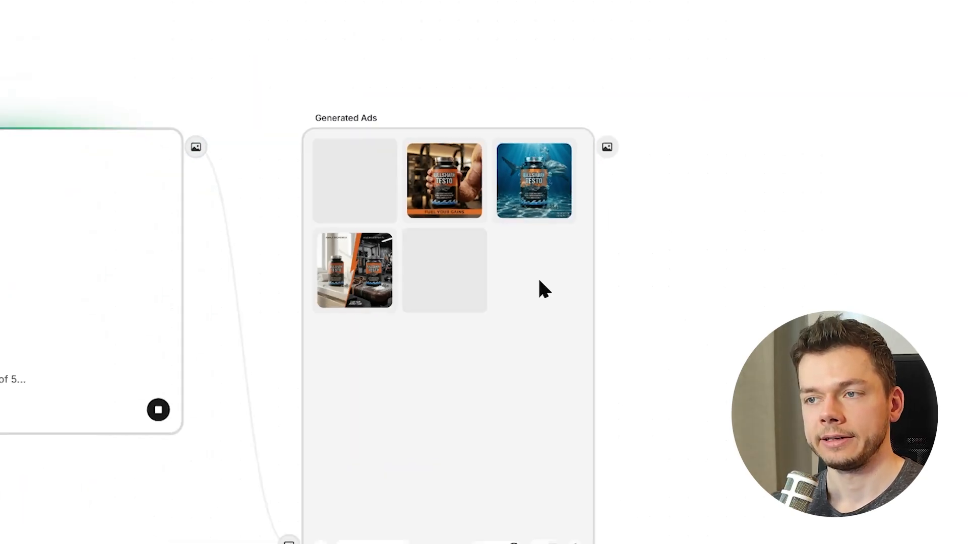
- Examine the generated ads one by one at full size, from the first image in the Generated Ads list to the last
drag(309, 256, 629, 238)
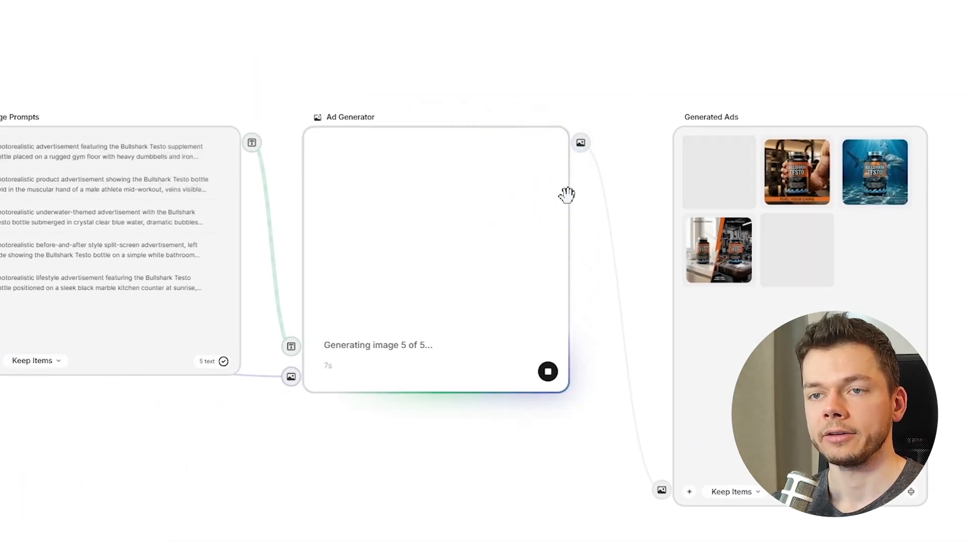
drag(445, 203, 342, 164)
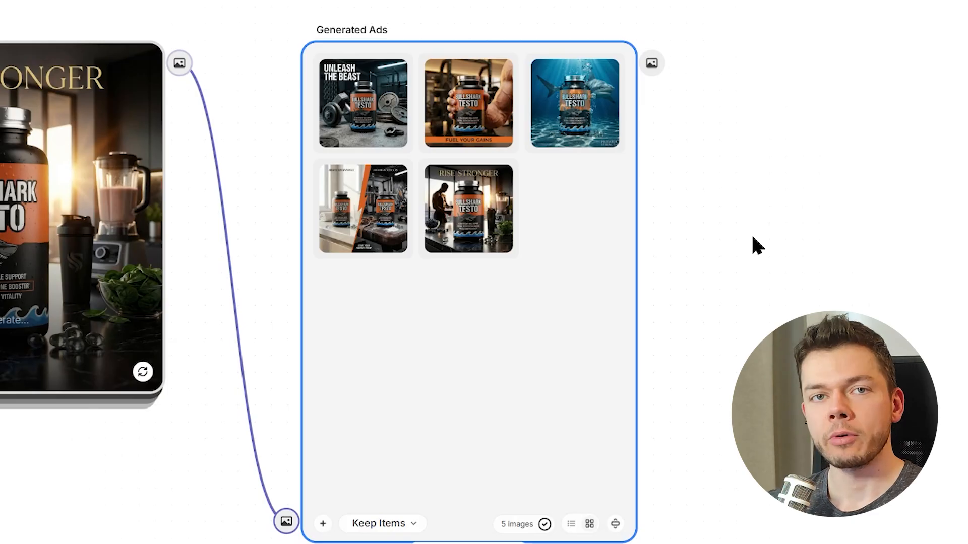
click(353, 86)
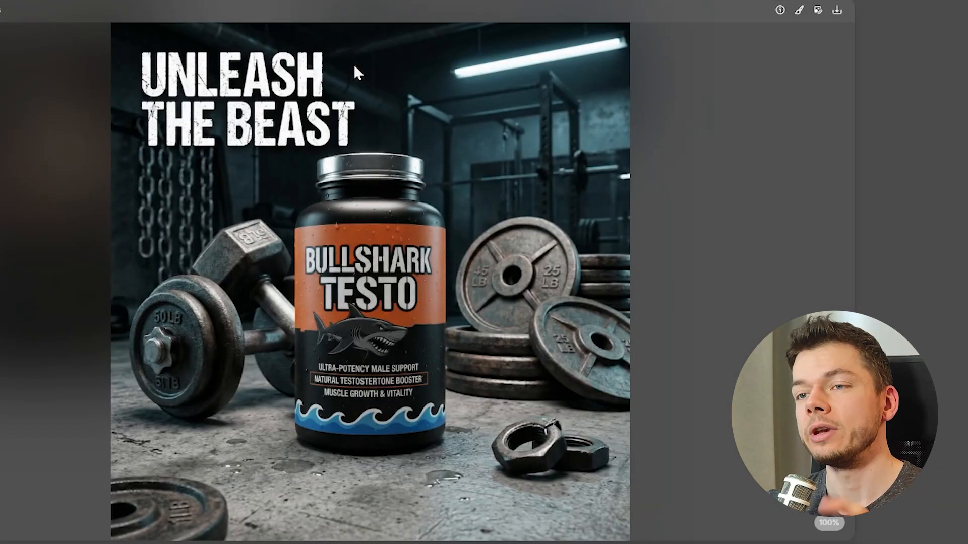
key(Right)
key(Right)
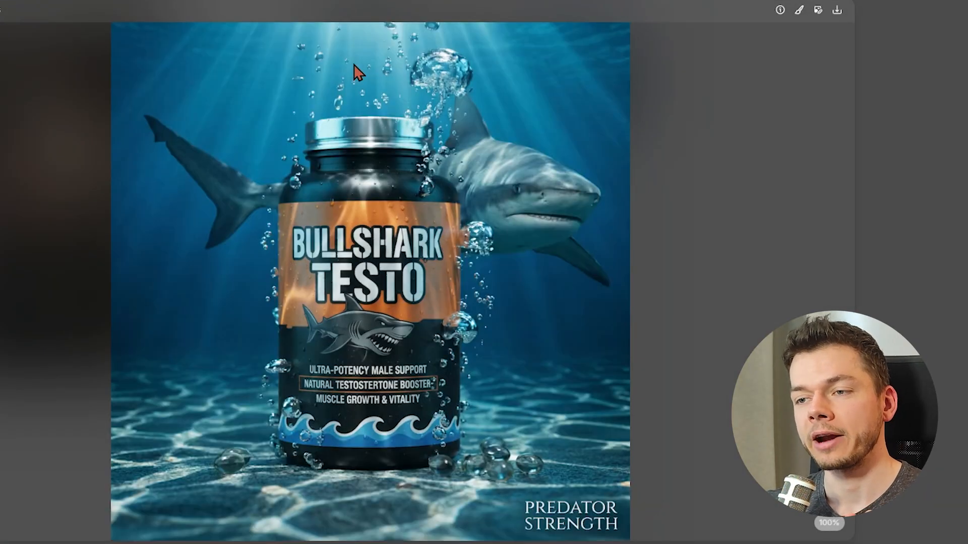
key(Right)
key(Right)
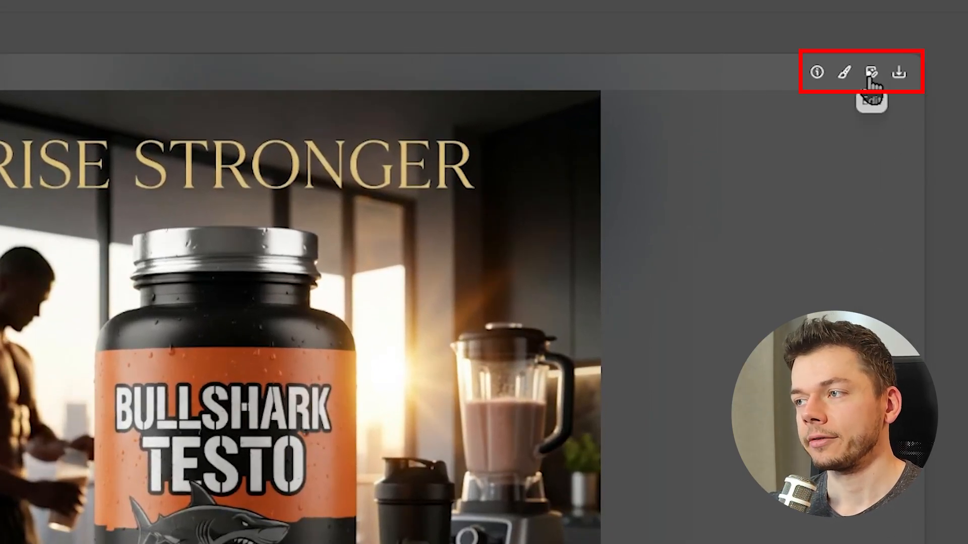
- Open the "RISE STRONGER" ad for editing, enter "image prompt" as the prompt, inspect the available models, and exit without generating
click(871, 73)
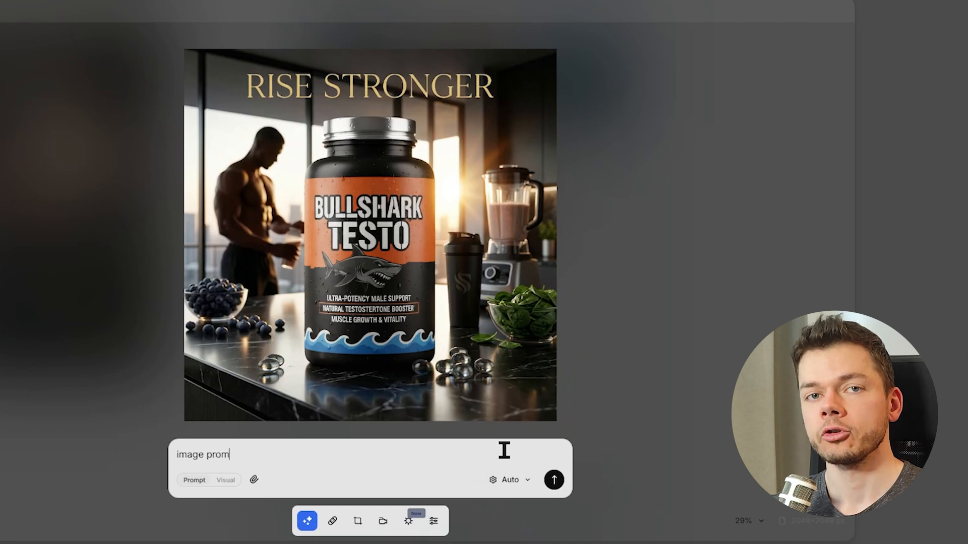
click(499, 481)
click(535, 434)
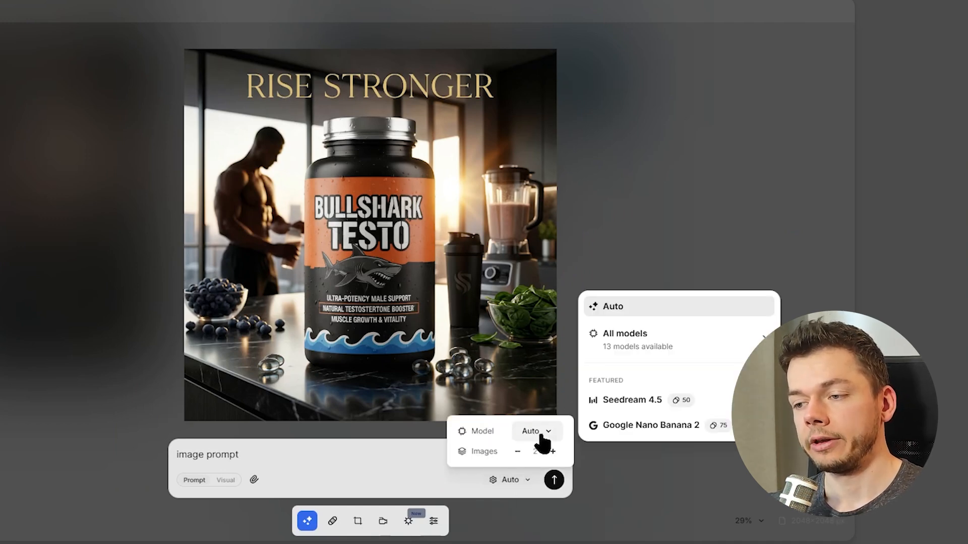
click(825, 31)
click(900, 79)
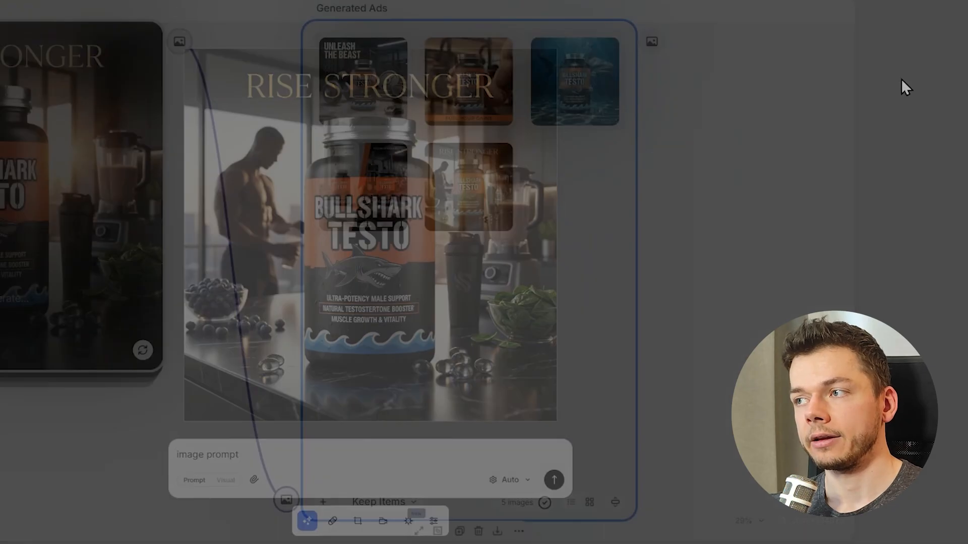
- Set the Image Prompts list to Replace Items so new prompts replace the existing ones
scroll(563, 269, down, 5)
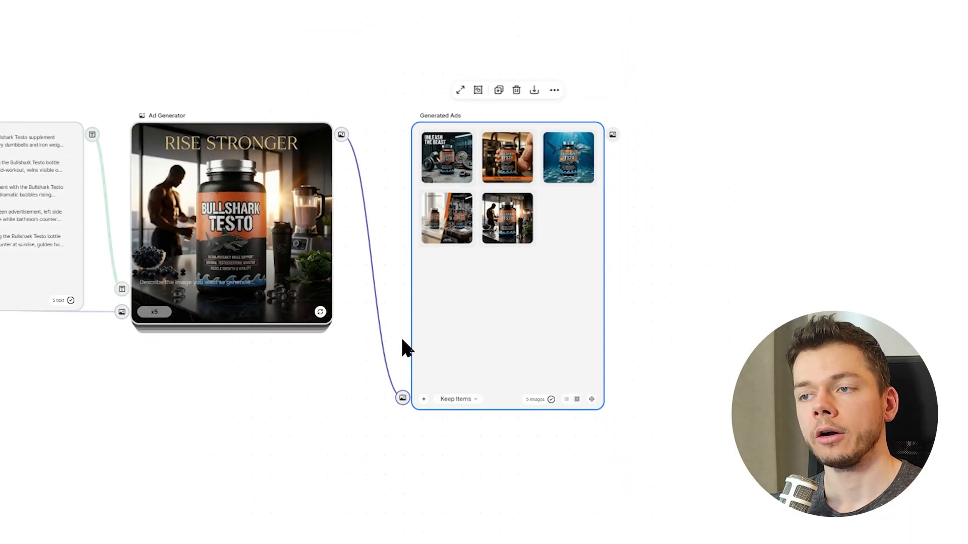
drag(323, 374, 477, 357)
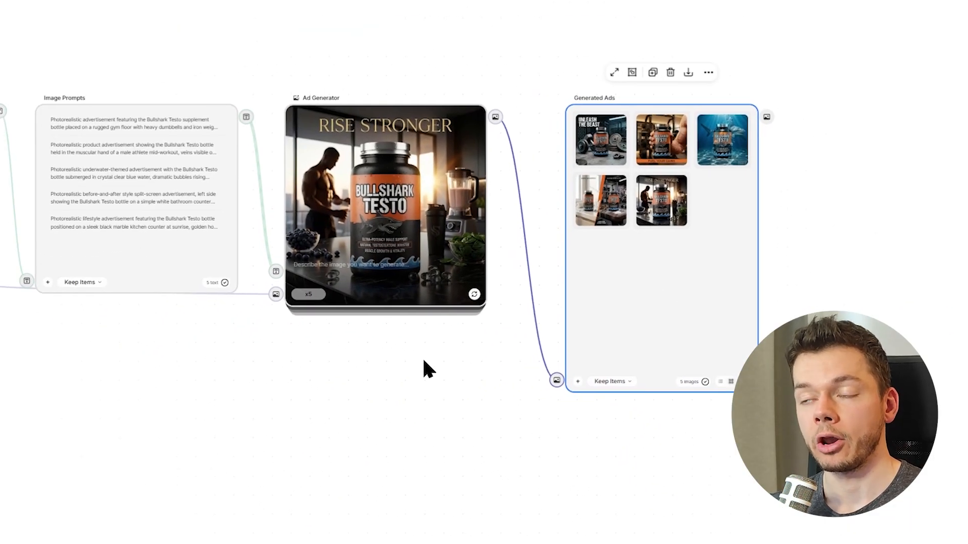
click(423, 361)
drag(133, 347, 176, 332)
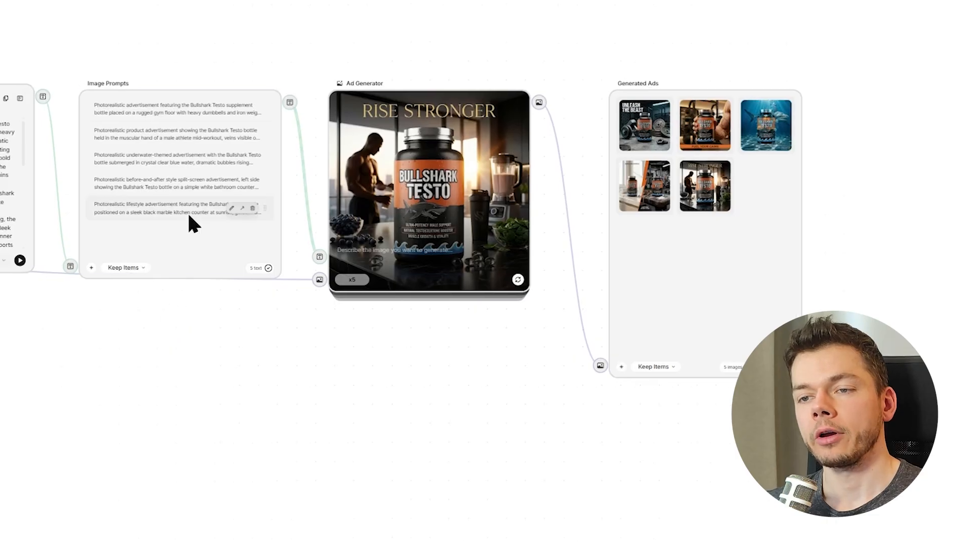
click(189, 233)
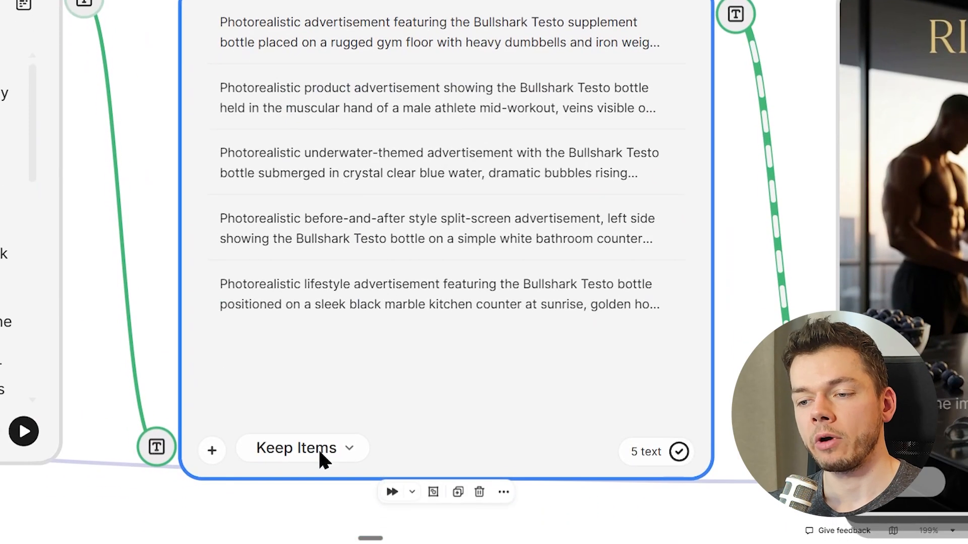
click(318, 443)
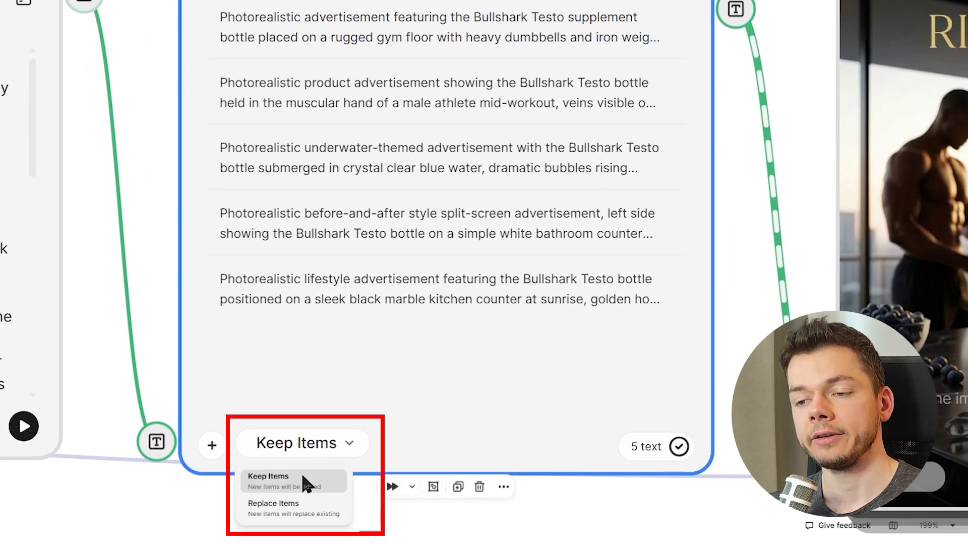
click(300, 511)
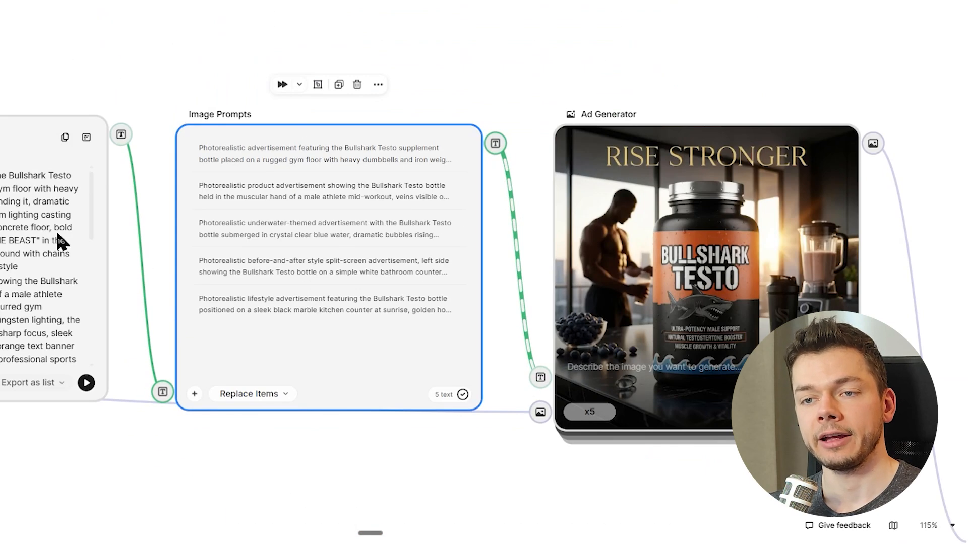
- Set the Generated Ads list to Replace Items so new images replace the existing ones
scroll(57, 233, left, 4)
scroll(57, 234, down, 1)
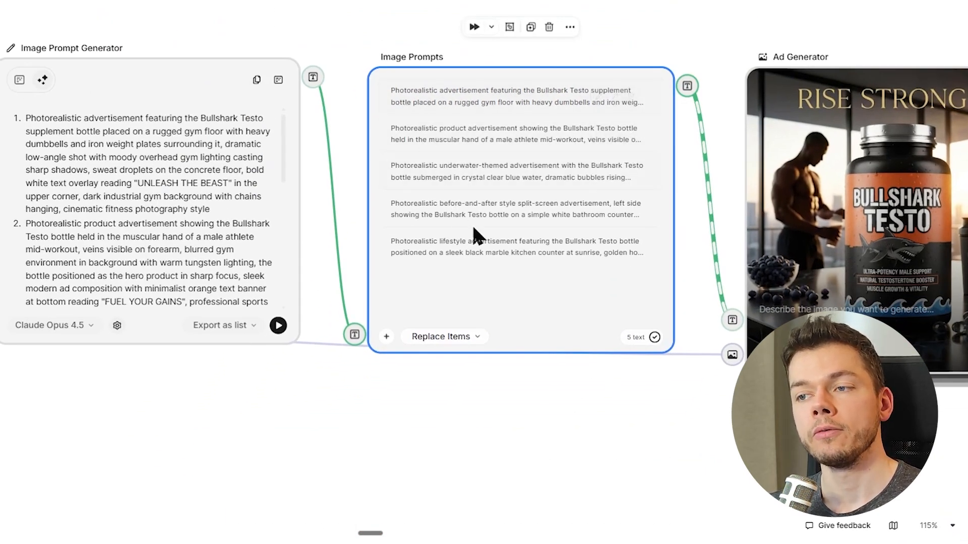
drag(756, 10, 211, 7)
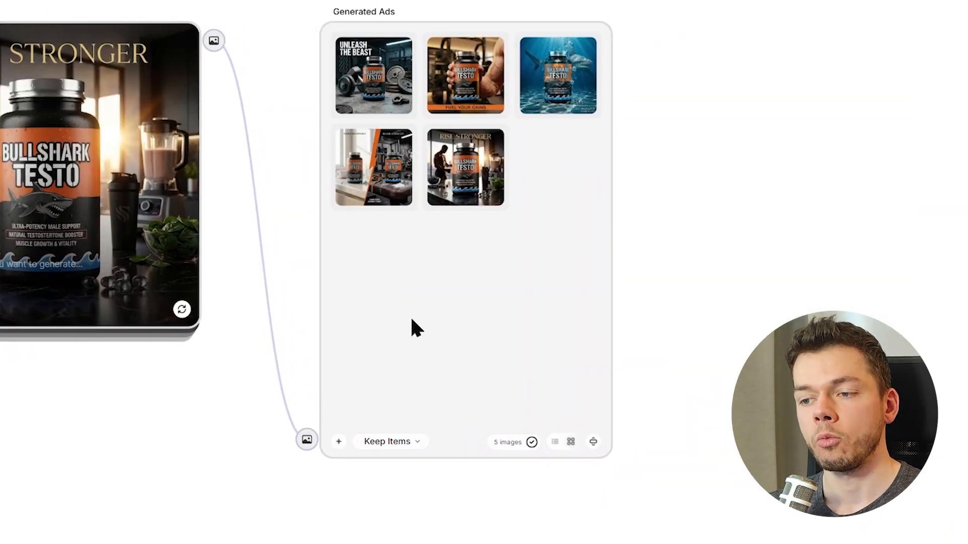
click(389, 446)
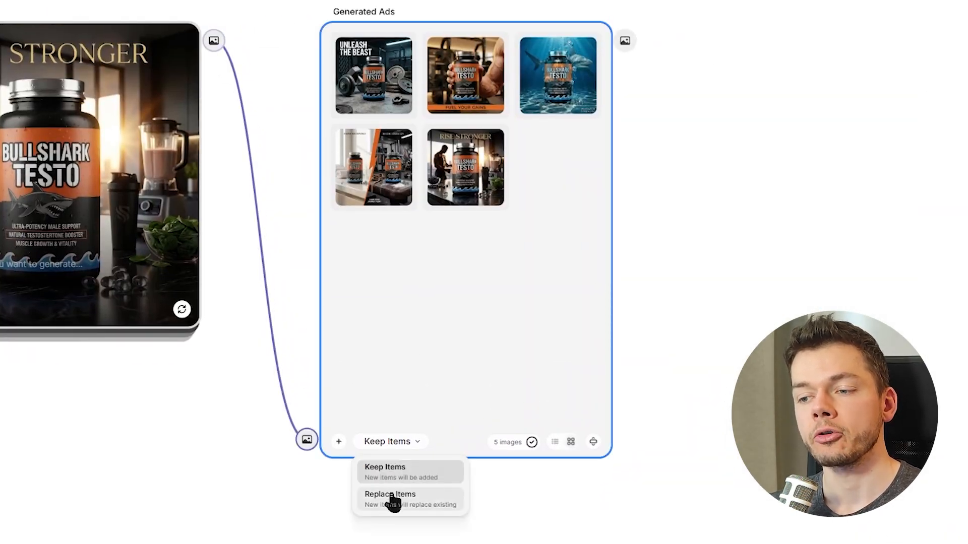
click(391, 499)
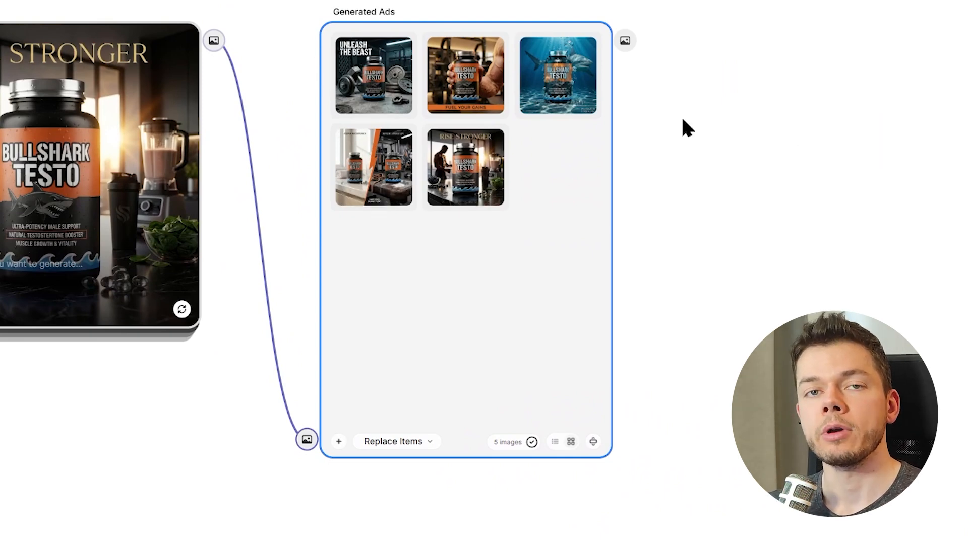
click(721, 184)
scroll(648, 242, down, 3)
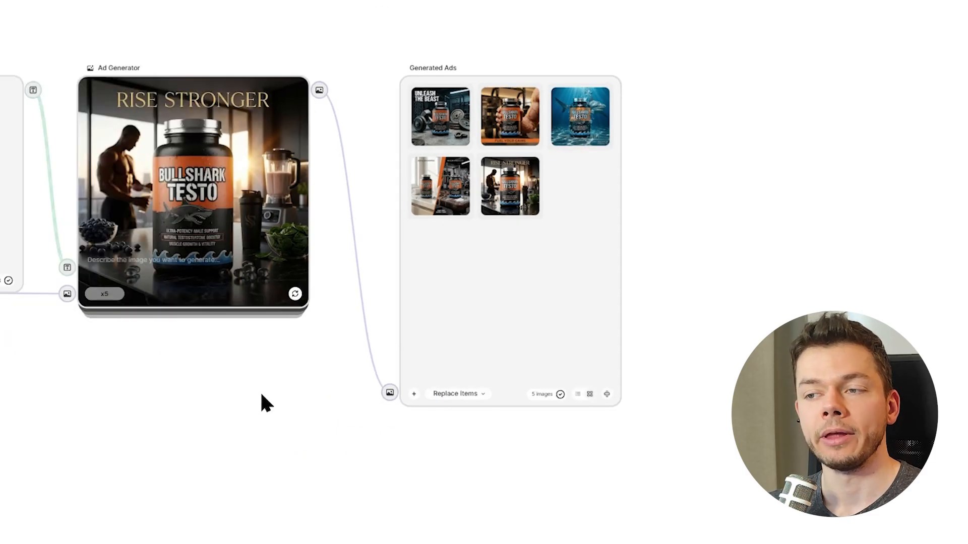
- Add an Assistant node below the Ad Generator and name it "Captions Generator"
drag(260, 391, 324, 320)
drag(364, 159, 308, 195)
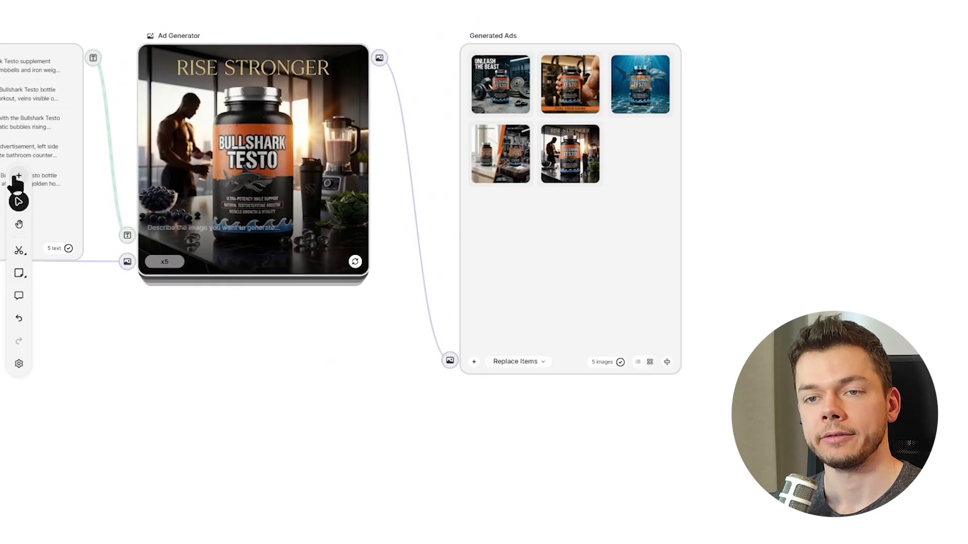
click(19, 202)
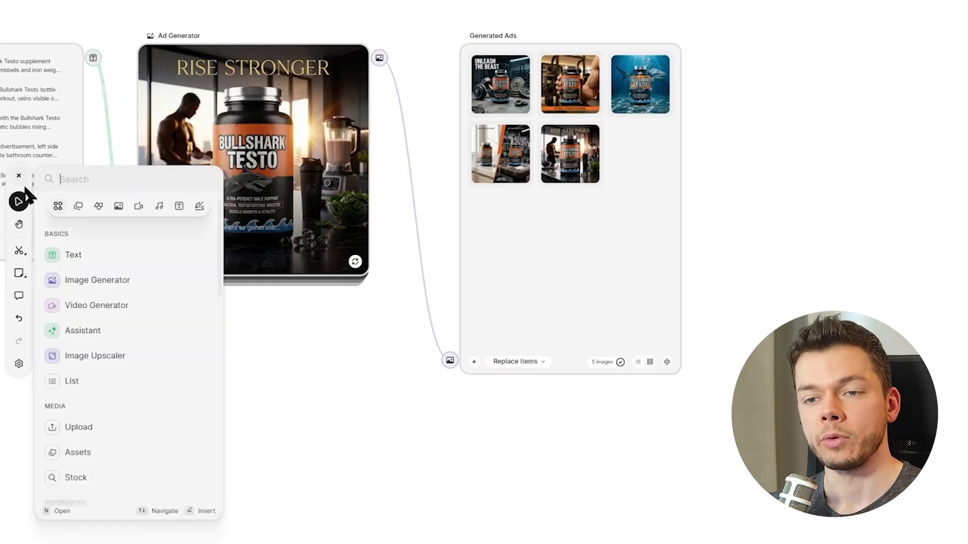
click(83, 333)
double_click(425, 204)
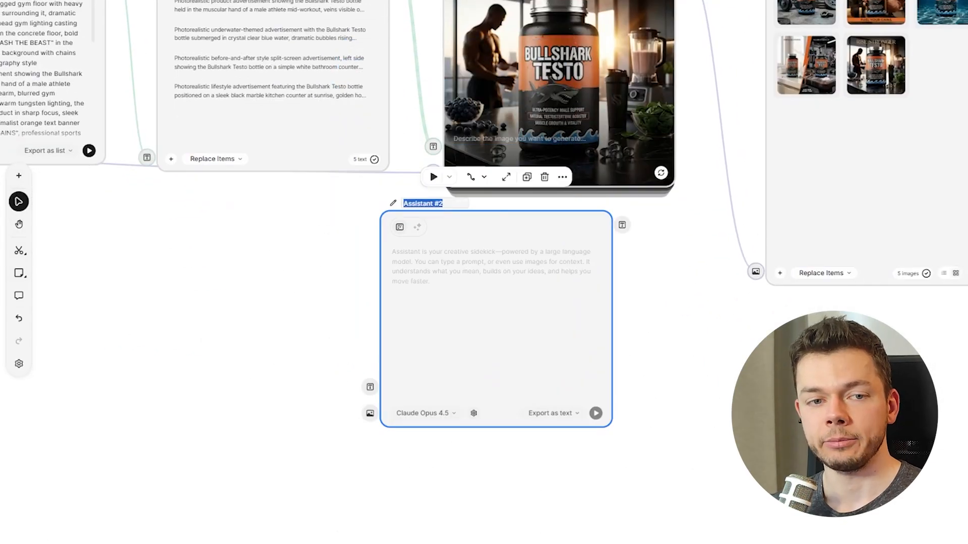
text(Captions Gener)
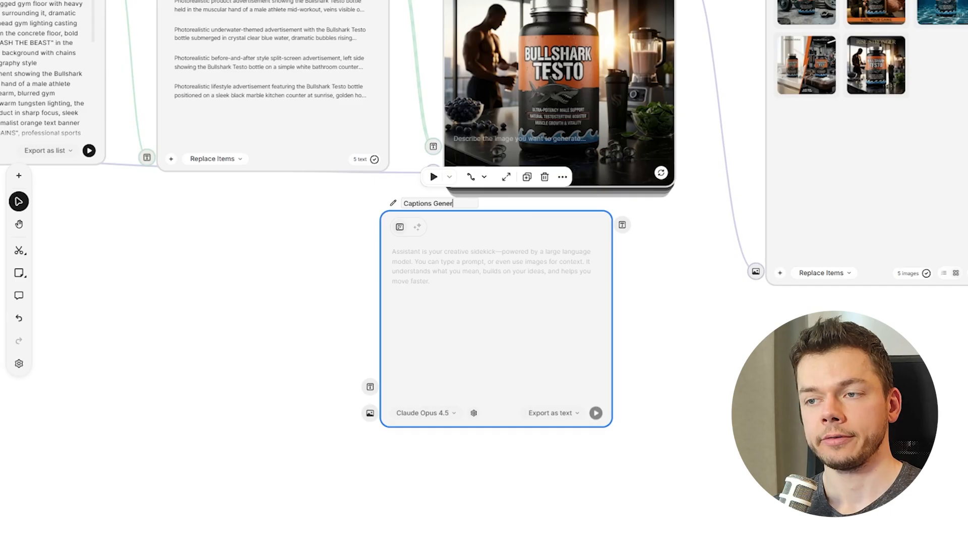
text(ator)
key(Return)
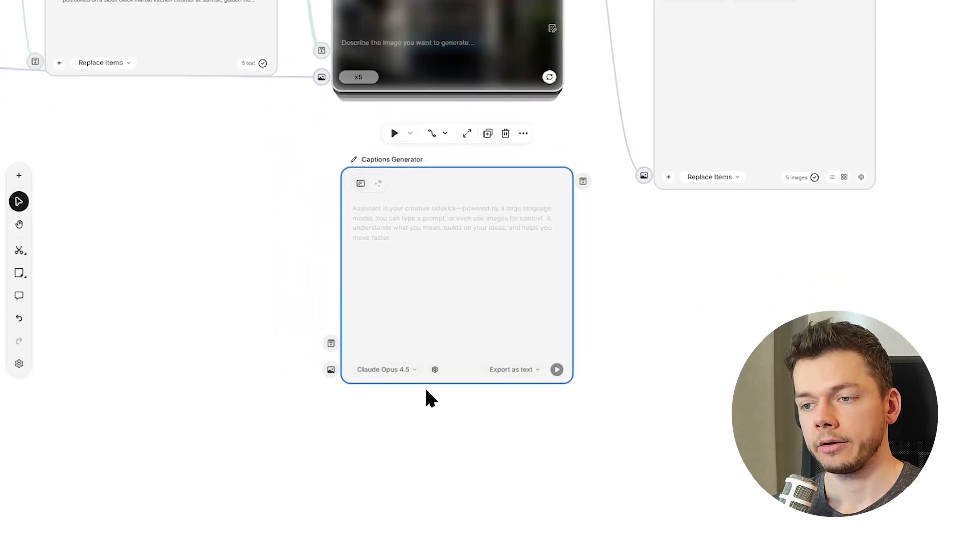
- Keep Claude Opus 4.5 and enter a system prompt requesting short, catchy Instagram captions (1-3 lines) based on the attached product image and product info
click(410, 373)
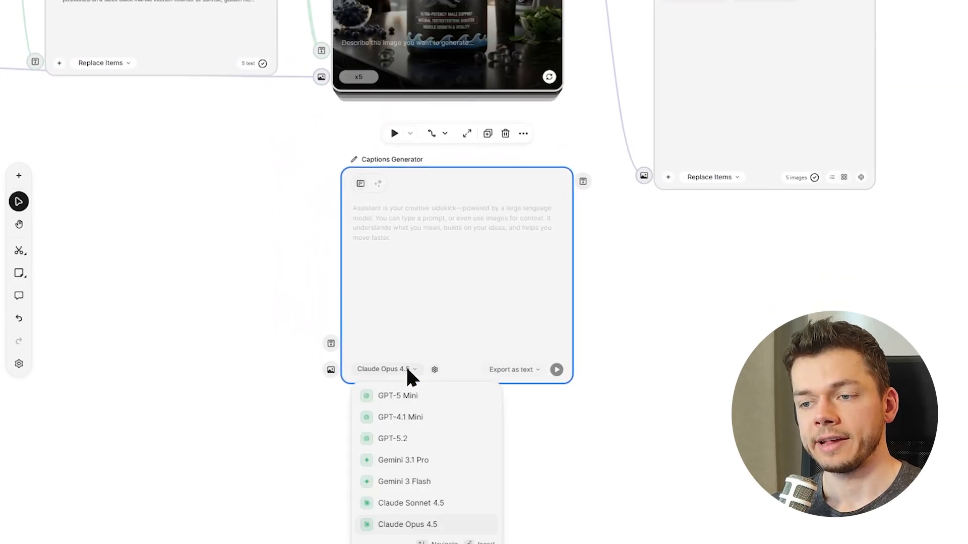
click(434, 370)
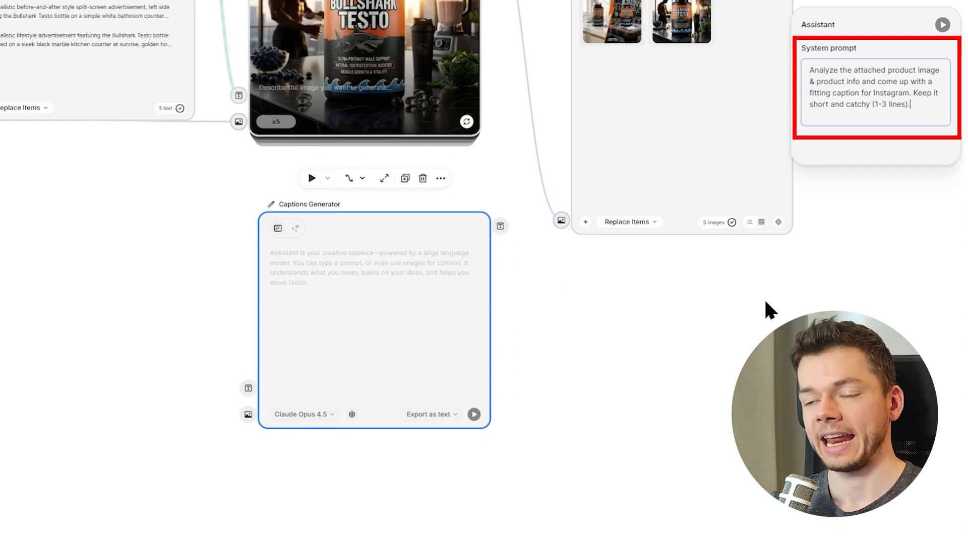
- Connect the Generated Ads list's images output to the Captions Generator's image input
scroll(497, 346, up, 3)
scroll(497, 345, right, 2)
click(569, 227)
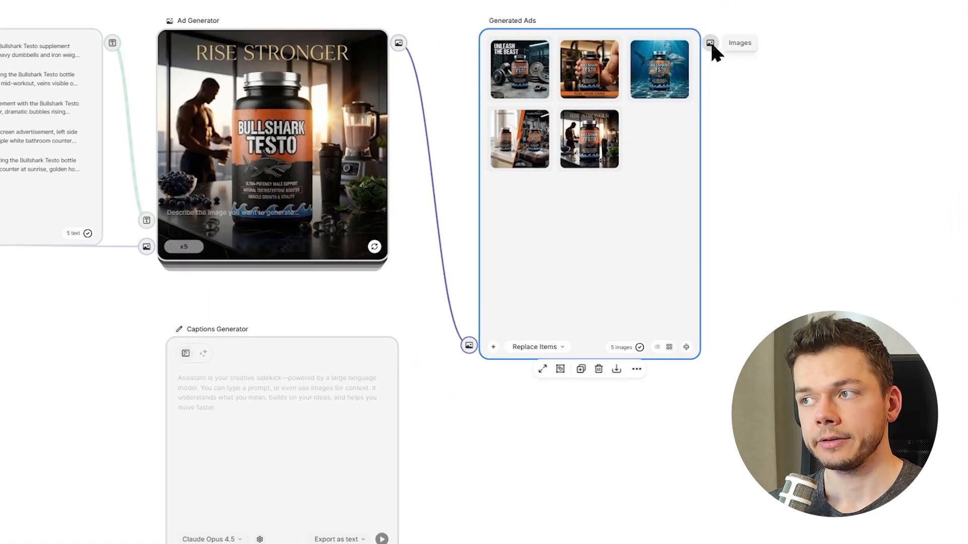
drag(709, 44, 158, 522)
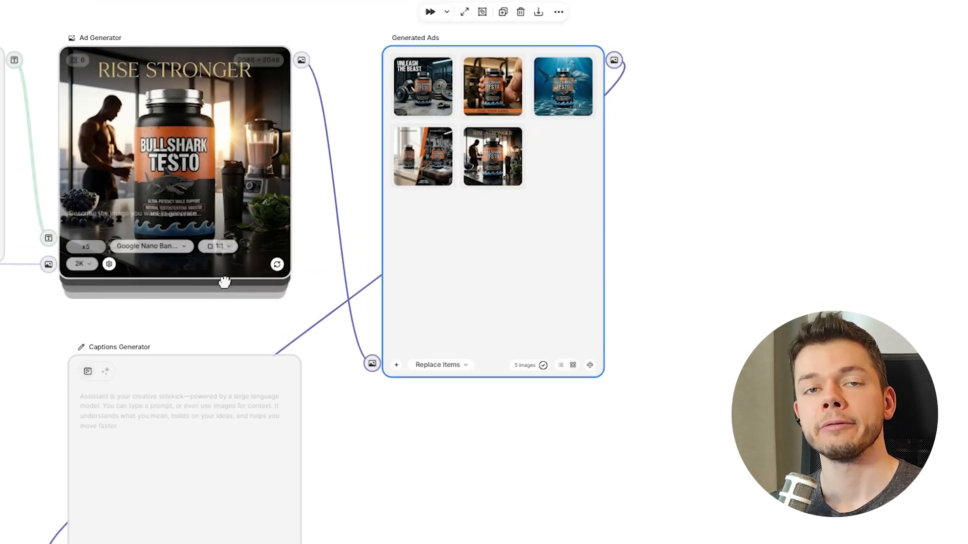
- Examine the Captions Generator's output format and its link to the images in the Generated Ads list
scroll(222, 280, down, 5)
scroll(222, 281, left, 3)
scroll(283, 207, up, 3)
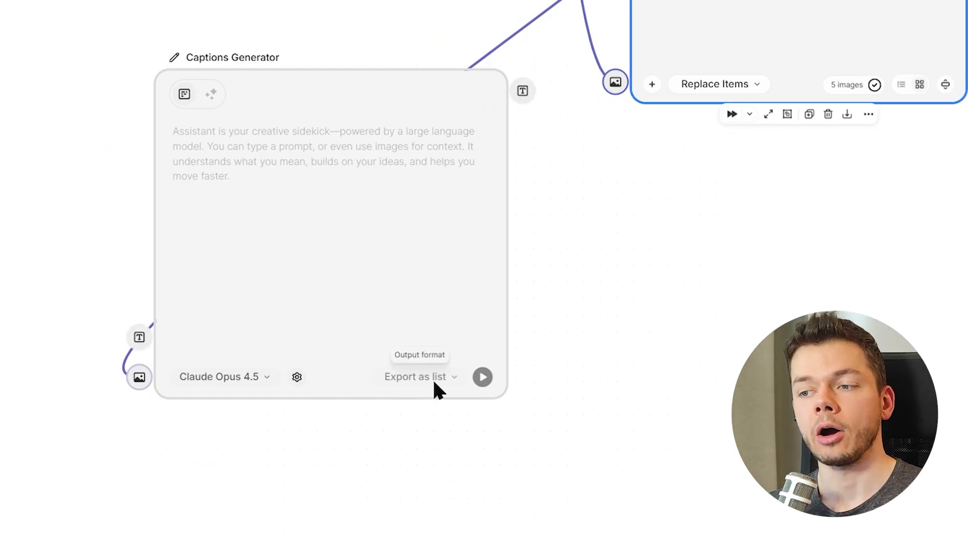
scroll(425, 144, down, 3)
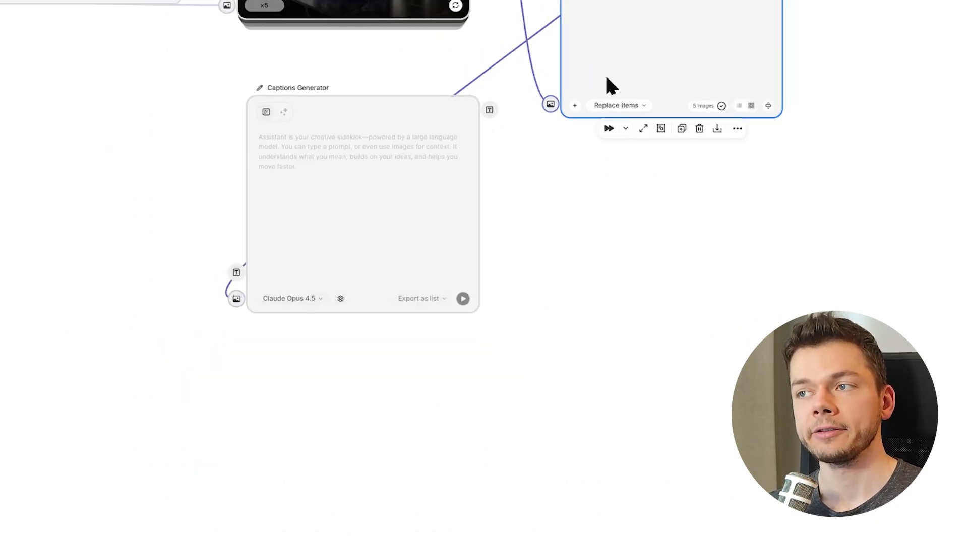
scroll(605, 87, up, 5)
scroll(605, 87, right, 3)
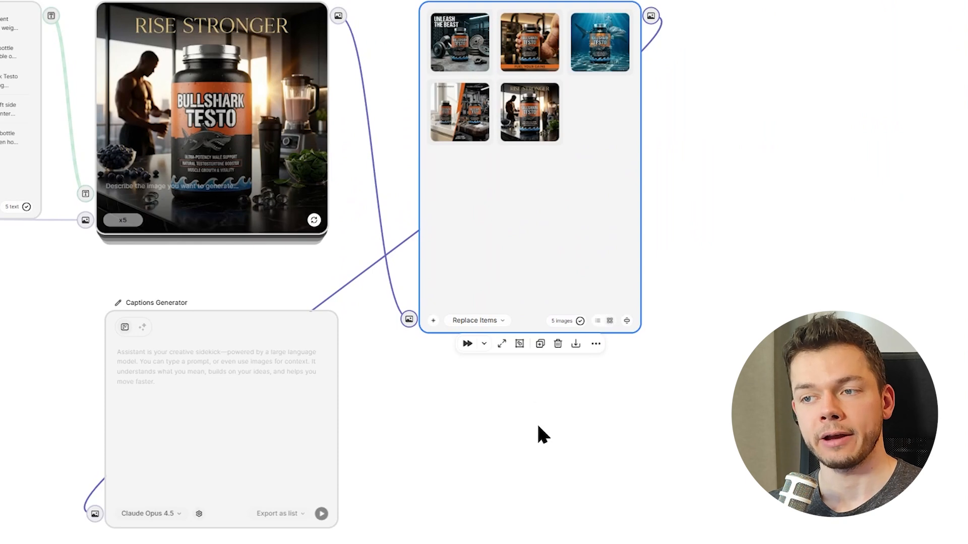
scroll(536, 422, down, 3)
scroll(536, 423, left, 3)
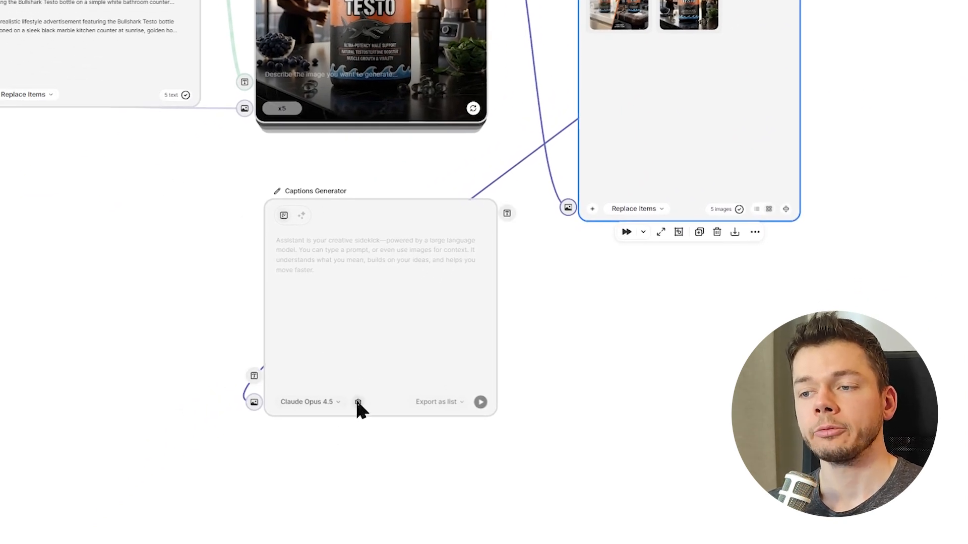
- Connect the Product Info note's text output to the Captions Generator's text input
scroll(242, 314, left, 5)
scroll(153, 221, down, 1)
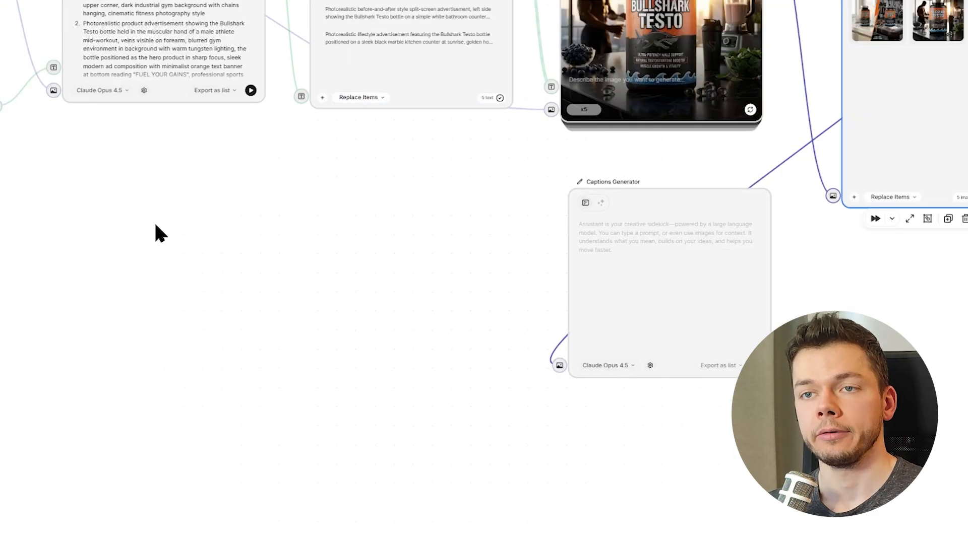
scroll(153, 220, left, 3)
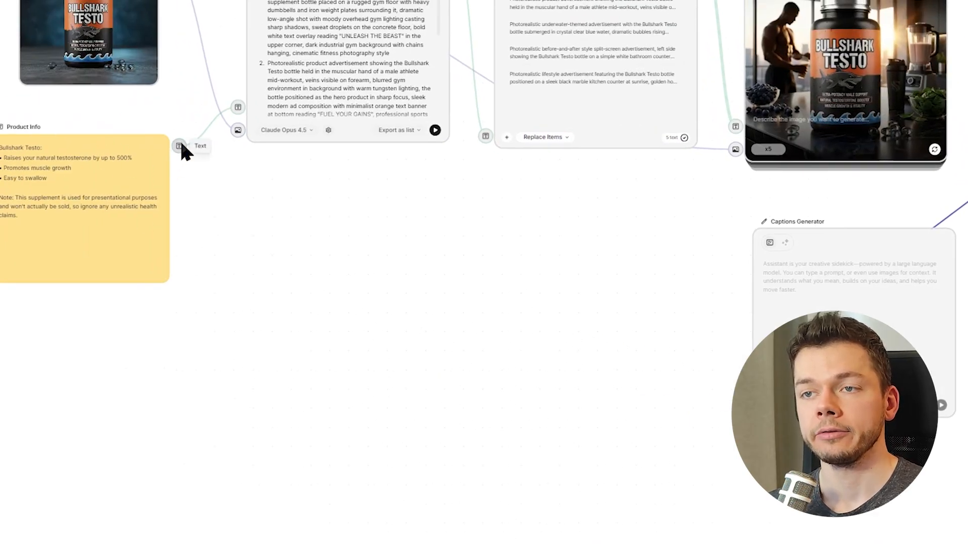
drag(180, 146, 739, 382)
scroll(421, 298, right, 4)
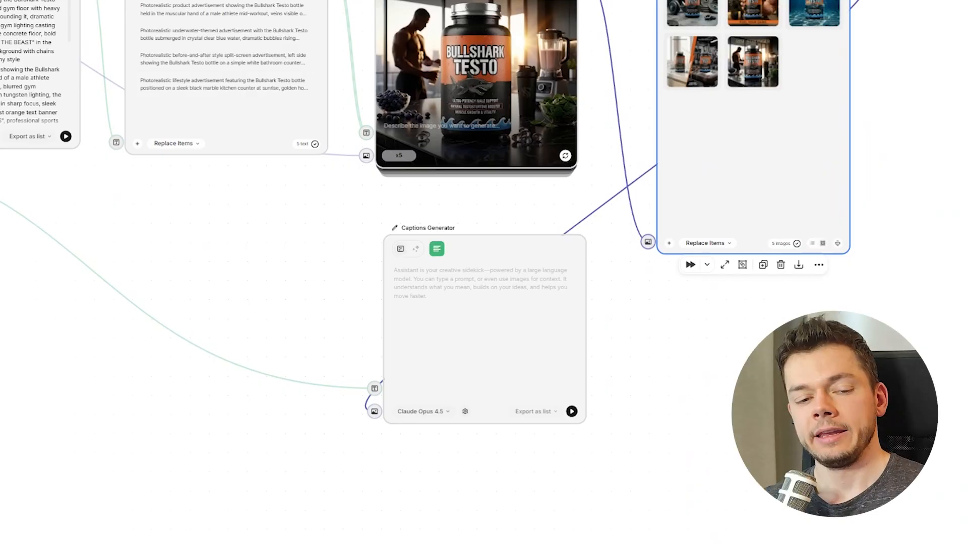
- Examine the workflow's connections from the product inputs and the Generated Ads list to the Captions Generator
drag(181, 237, 511, 361)
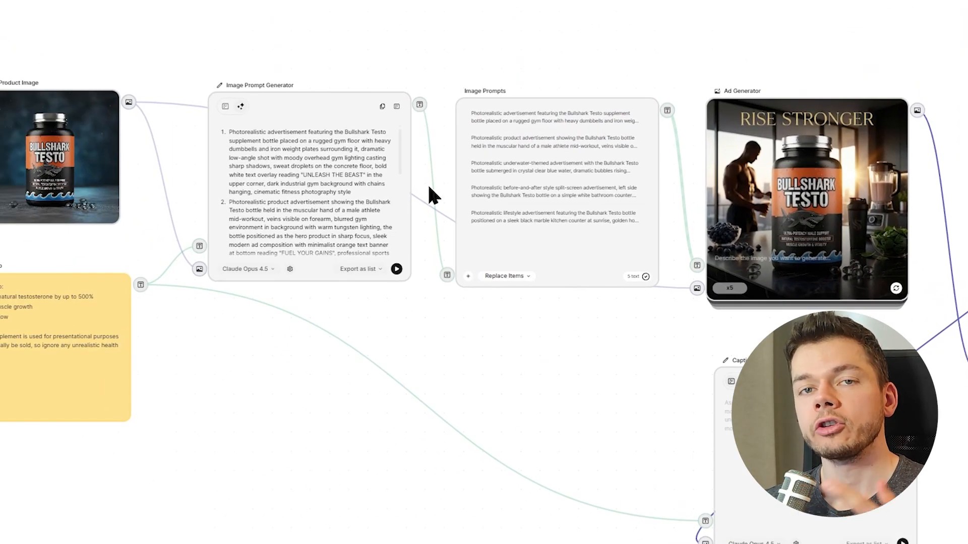
scroll(429, 193, right, 5)
scroll(428, 193, down, 1)
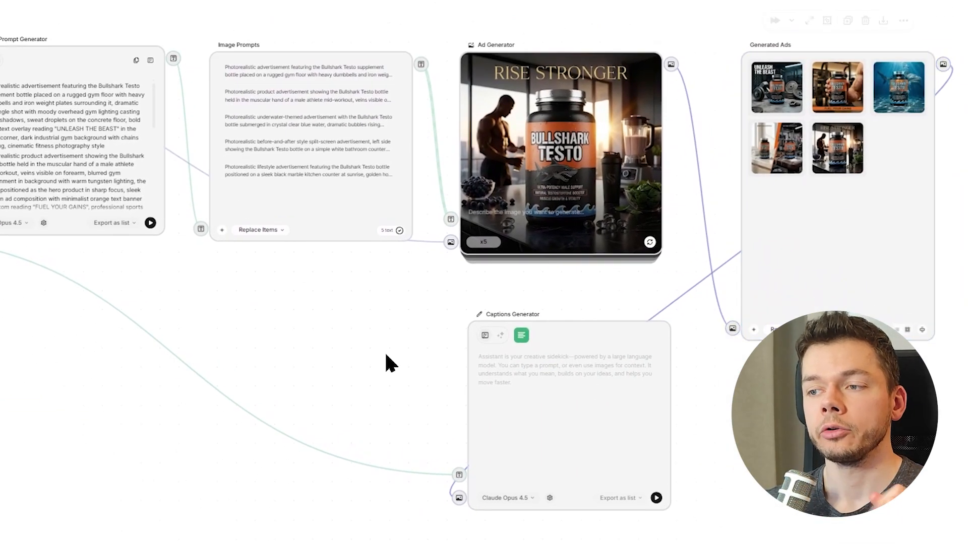
click(565, 391)
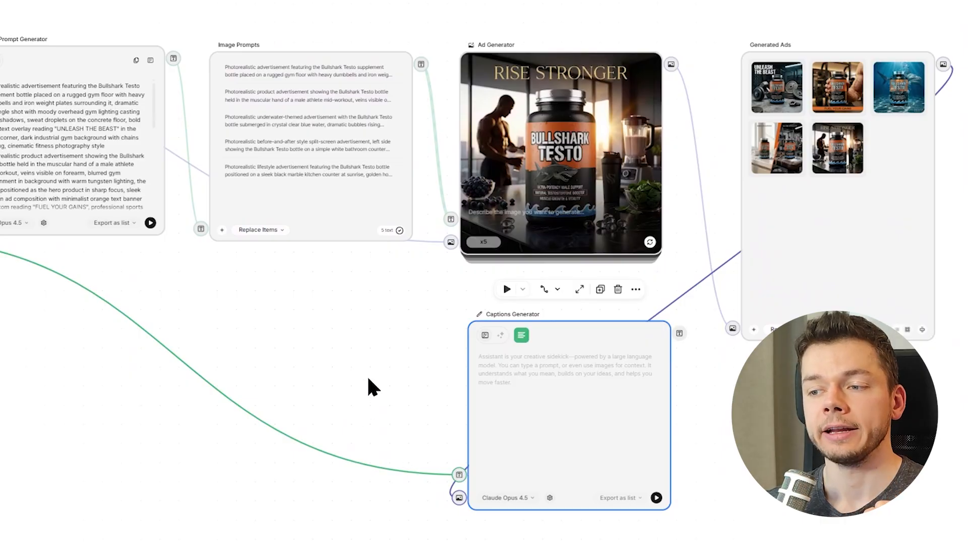
click(369, 379)
click(555, 373)
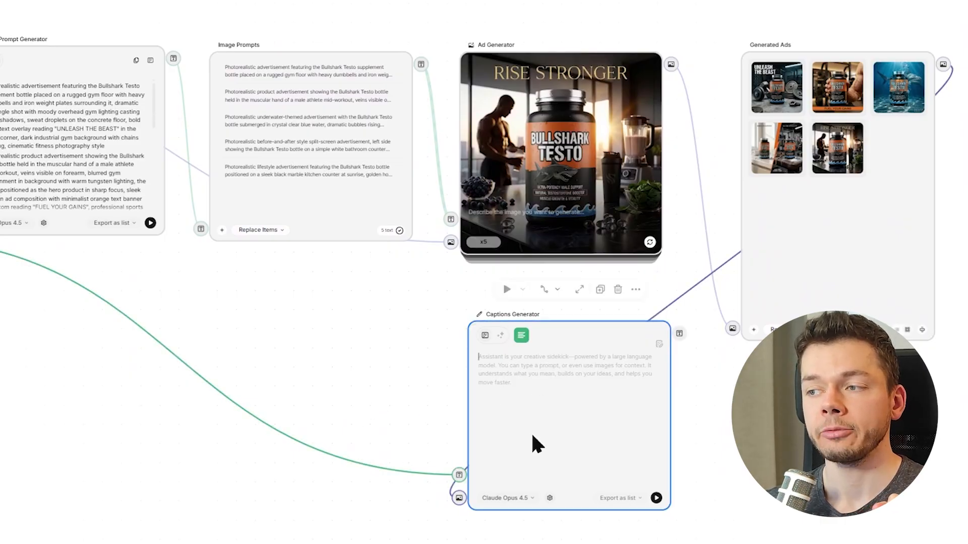
scroll(535, 443, right, 4)
scroll(341, 424, left, 3)
scroll(341, 423, down, 1)
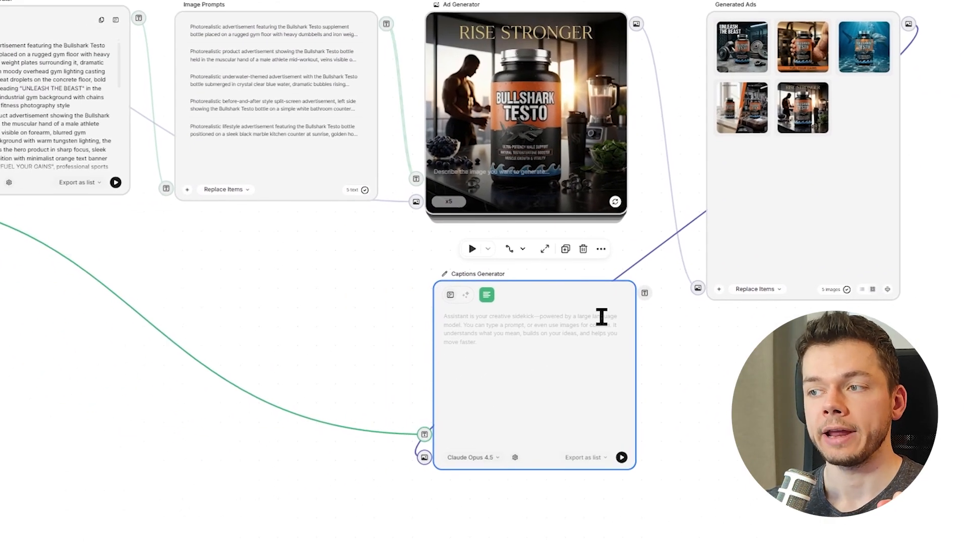
scroll(599, 184, right, 3)
scroll(599, 184, up, 1)
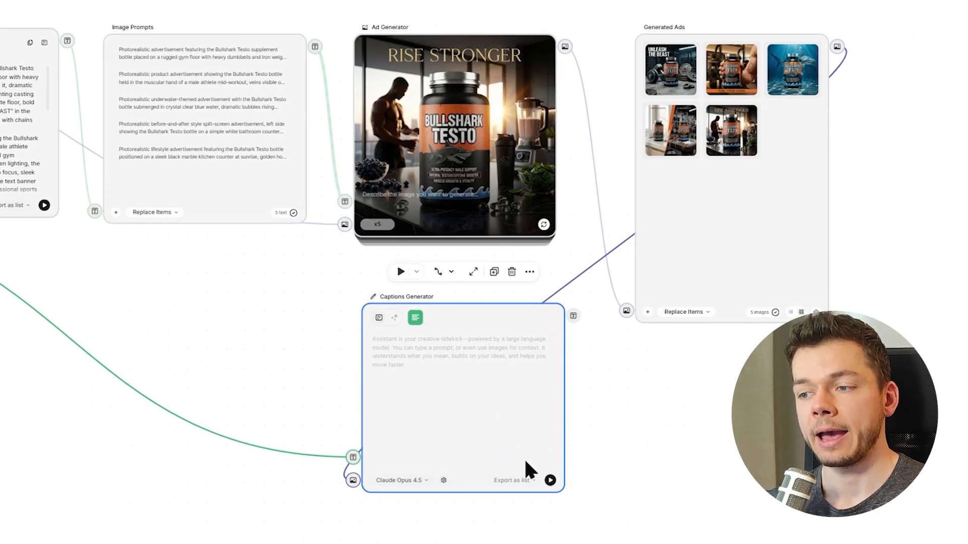
- Run the Captions Generator and place its output list directly below the Generated Ads list
click(550, 481)
scroll(501, 380, right, 10)
scroll(501, 380, down, 3)
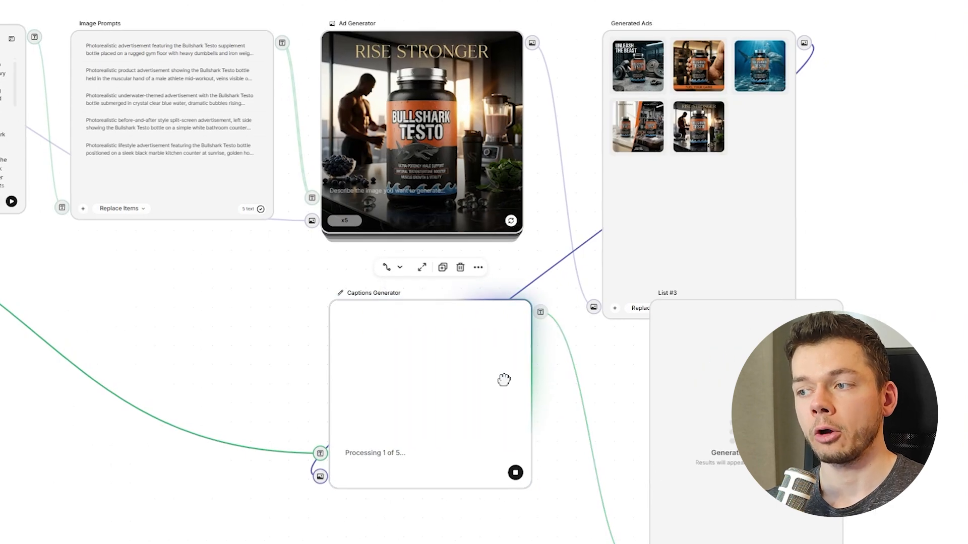
drag(522, 264, 473, 331)
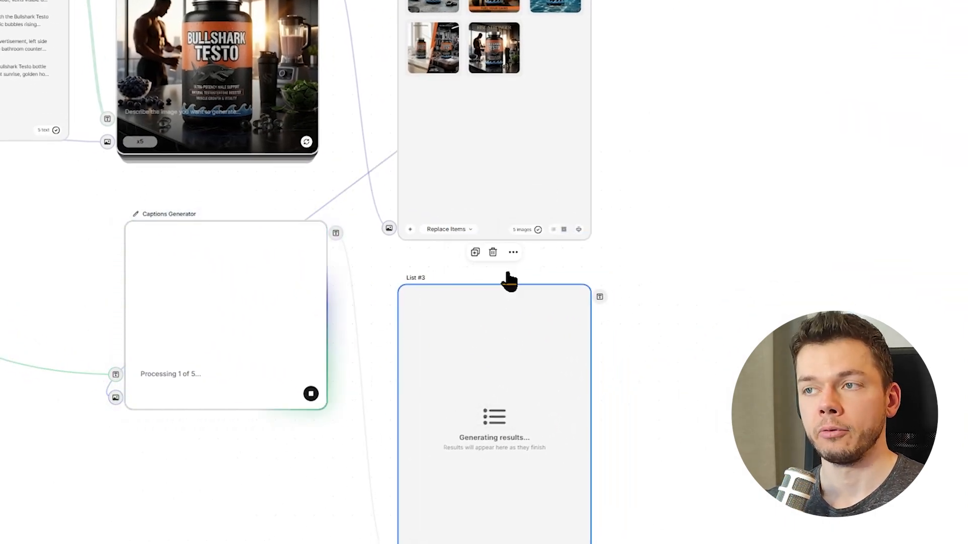
- Rename the Captions Generator's output list "Generated Captions"
scroll(739, 328, right, 5)
scroll(739, 328, down, 2)
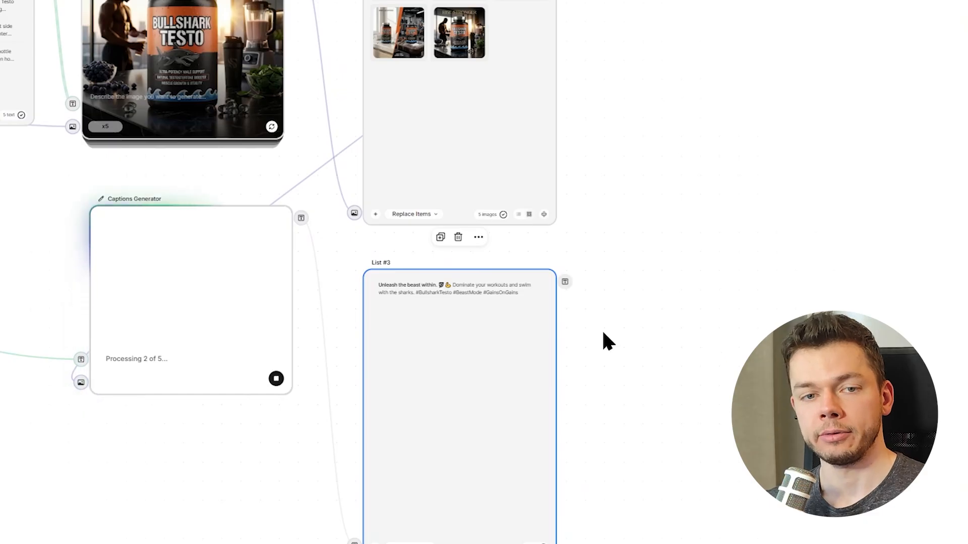
double_click(382, 263)
text(Gen)
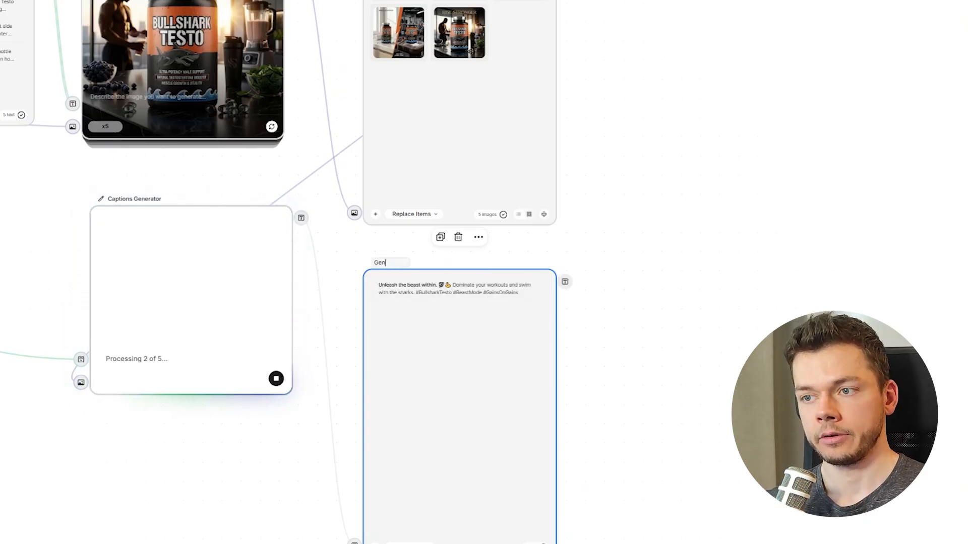
text(erated Captions)
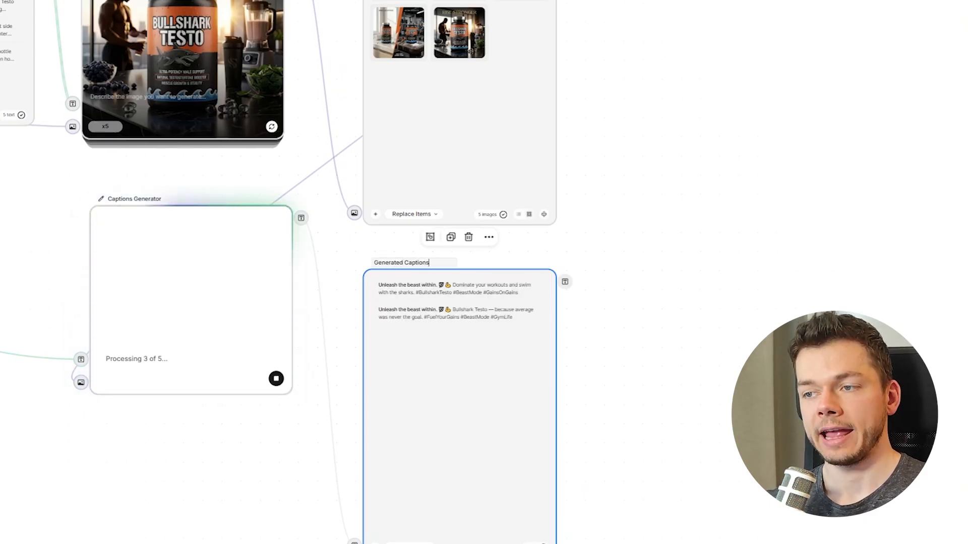
key(Return)
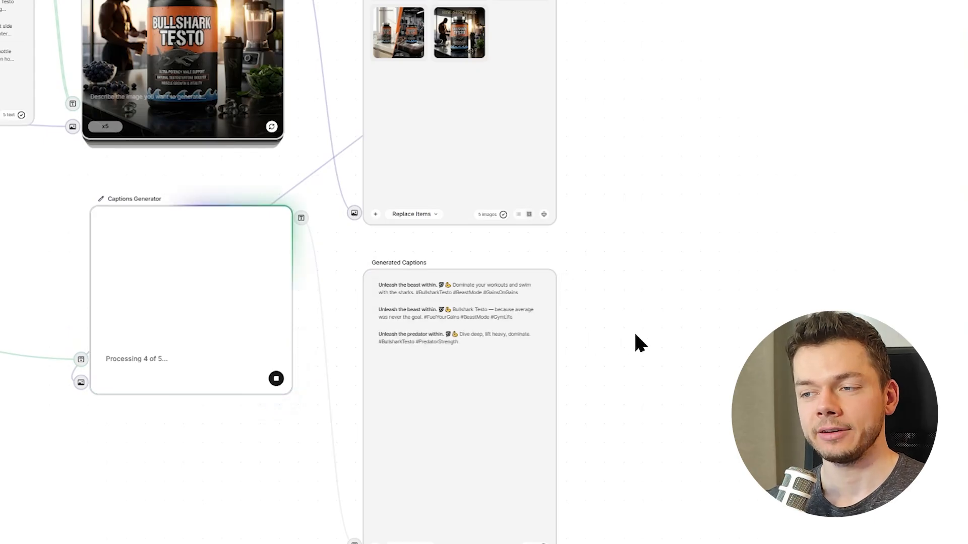
- Add instagram_post_template.png from the Instagram Ad Generator folder to the canvas and place it beside the Generated Ads list
drag(478, 69, 430, 176)
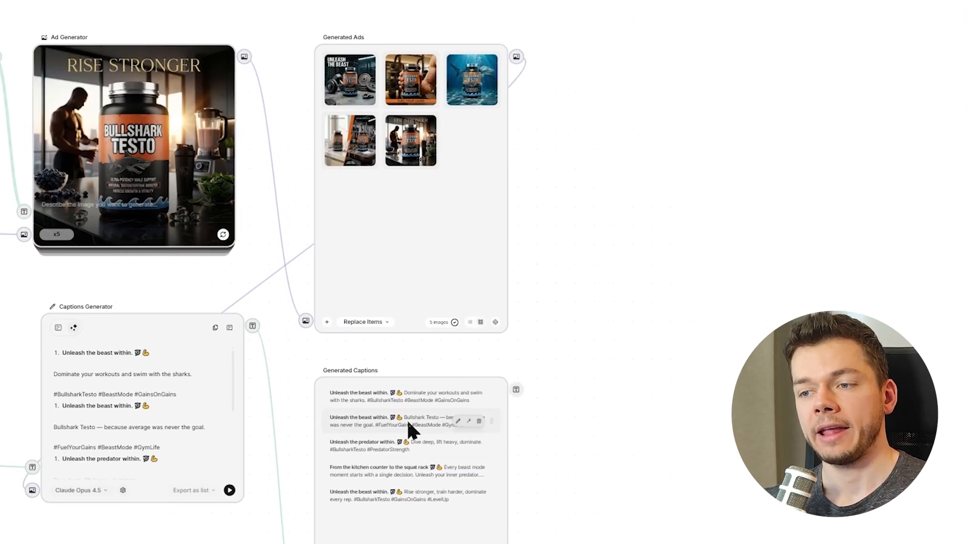
scroll(410, 432, down, 3)
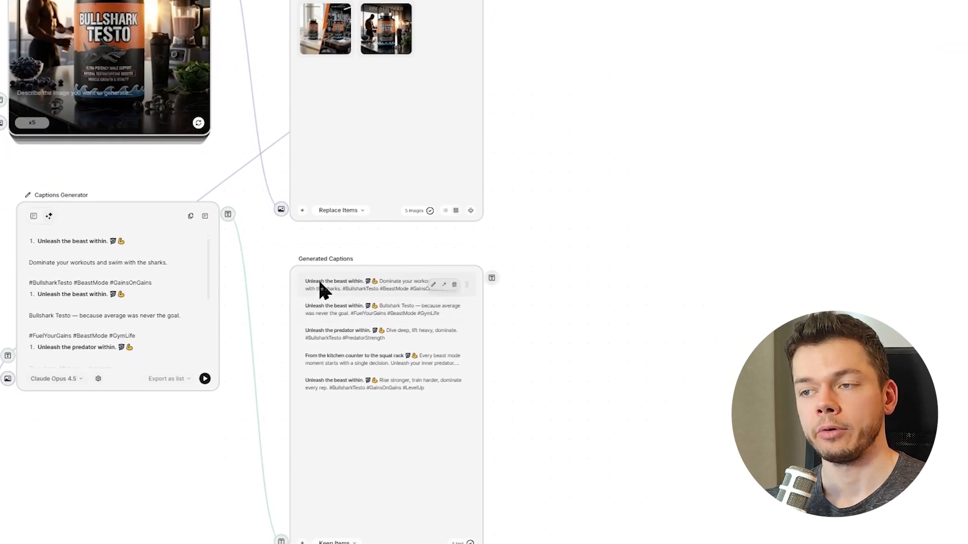
drag(641, 288, 507, 300)
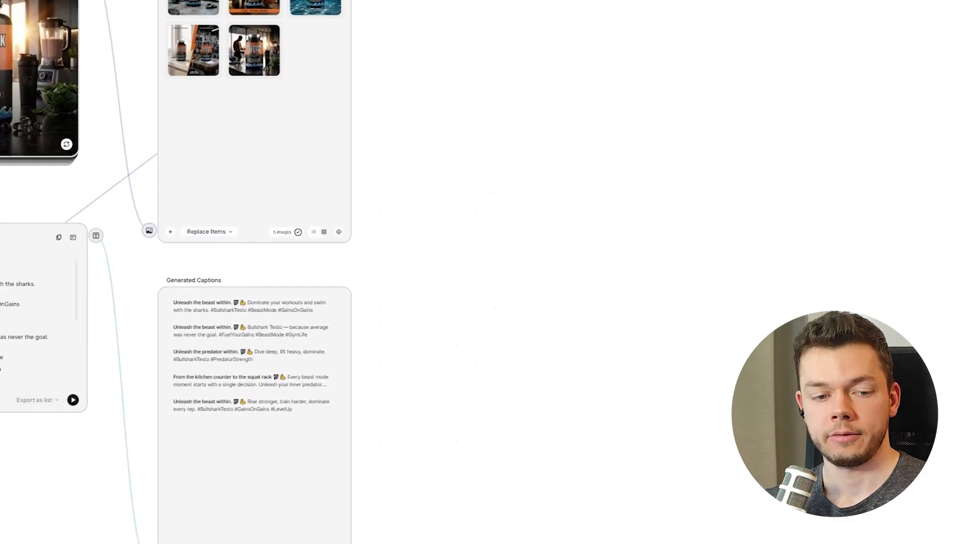
key(alt+Tab)
click(603, 259)
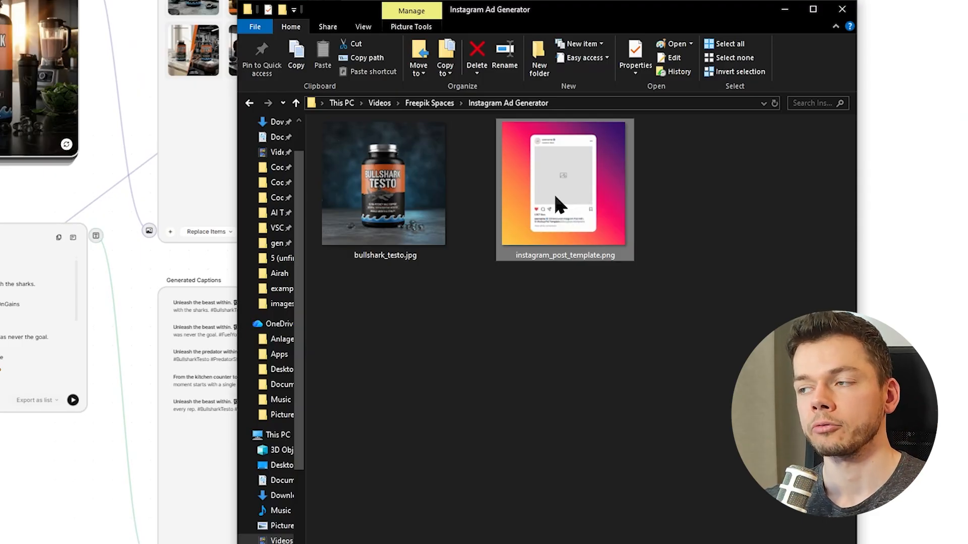
drag(556, 201, 893, 191)
scroll(645, 220, down, 1)
drag(645, 221, 549, 286)
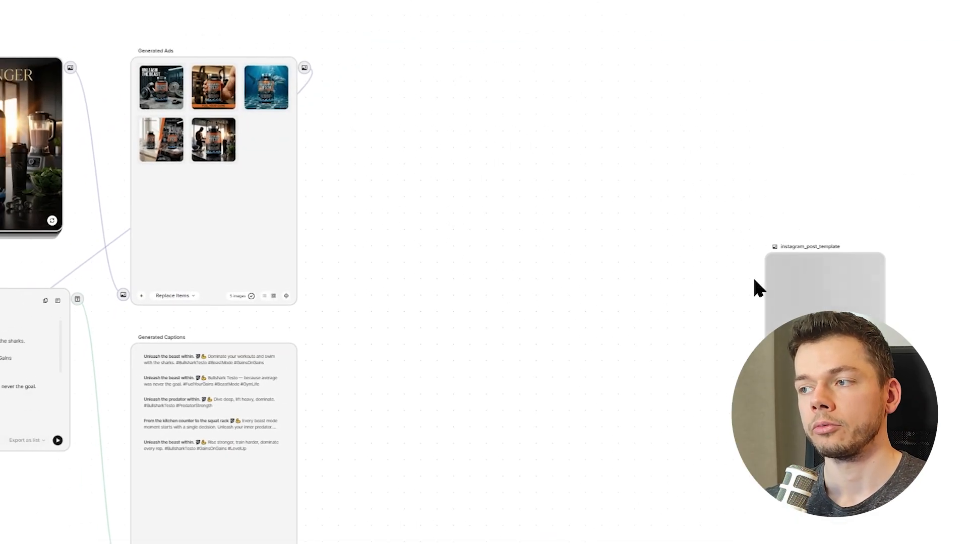
drag(824, 278, 397, 128)
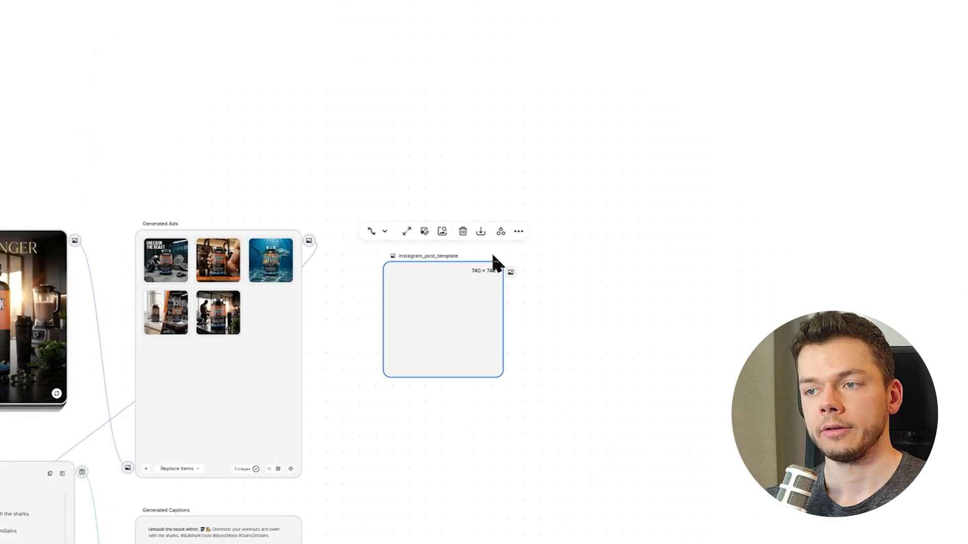
- Rename the instagram_post_template image node "Instagram Post Template"
scroll(438, 297, up, 4)
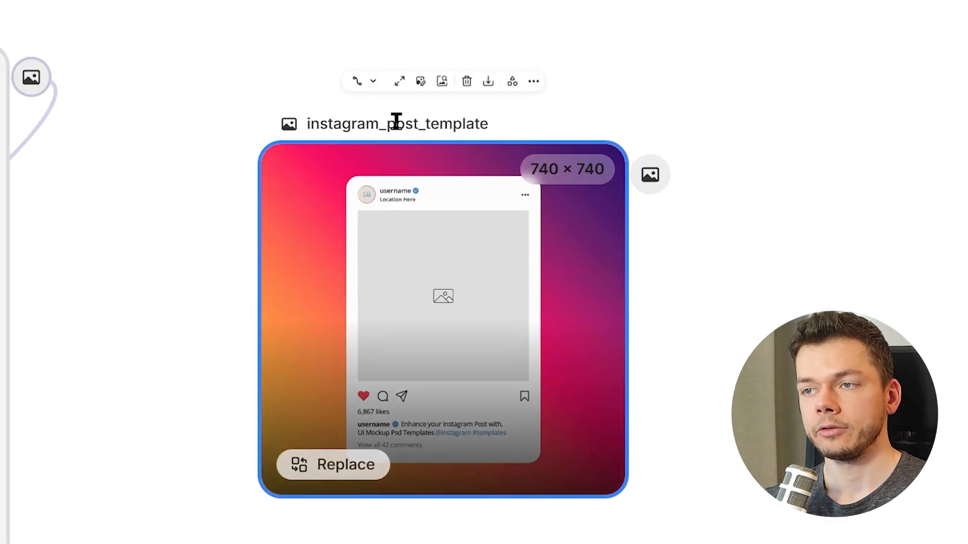
double_click(397, 120)
text(Instagram Post Te)
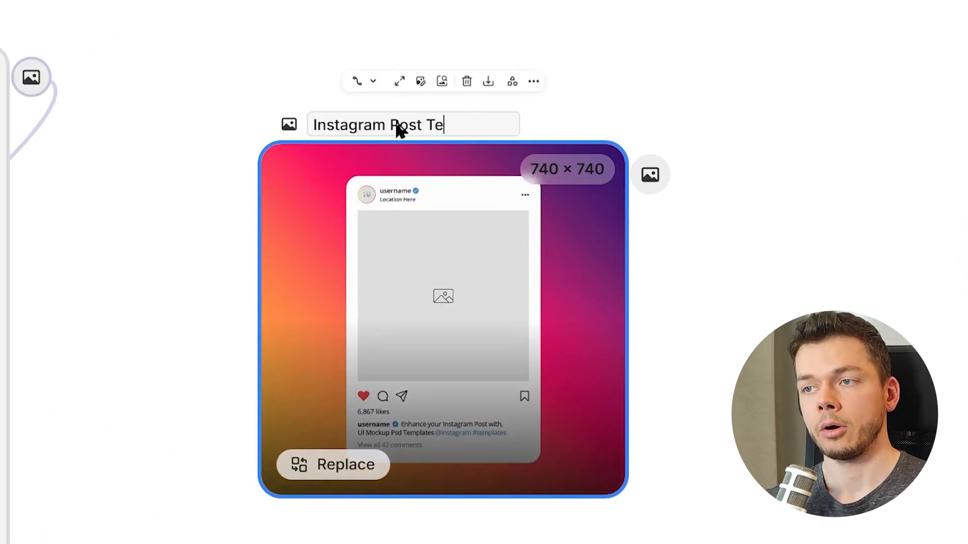
text(mplate)
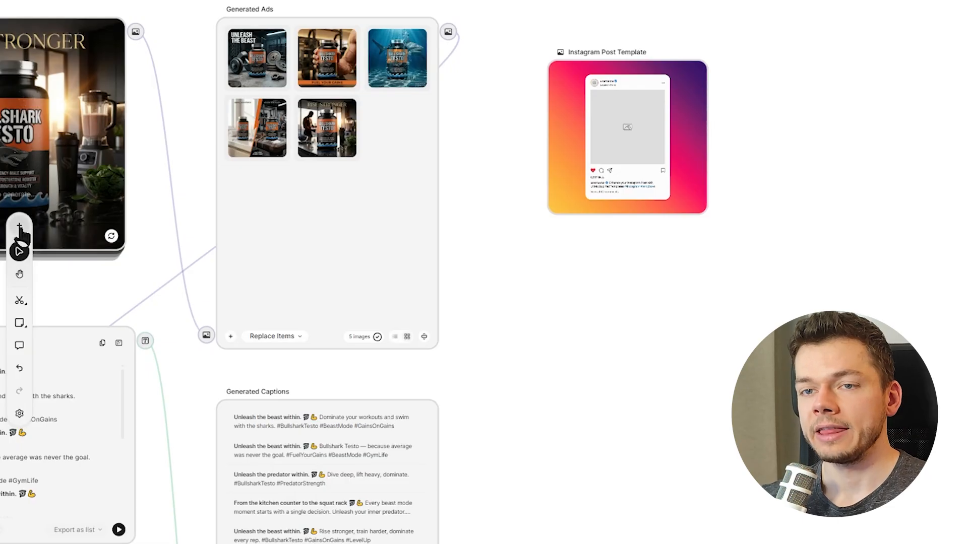
- Add an Image Generator node and place it directly below the Instagram Post Template
click(19, 228)
click(119, 256)
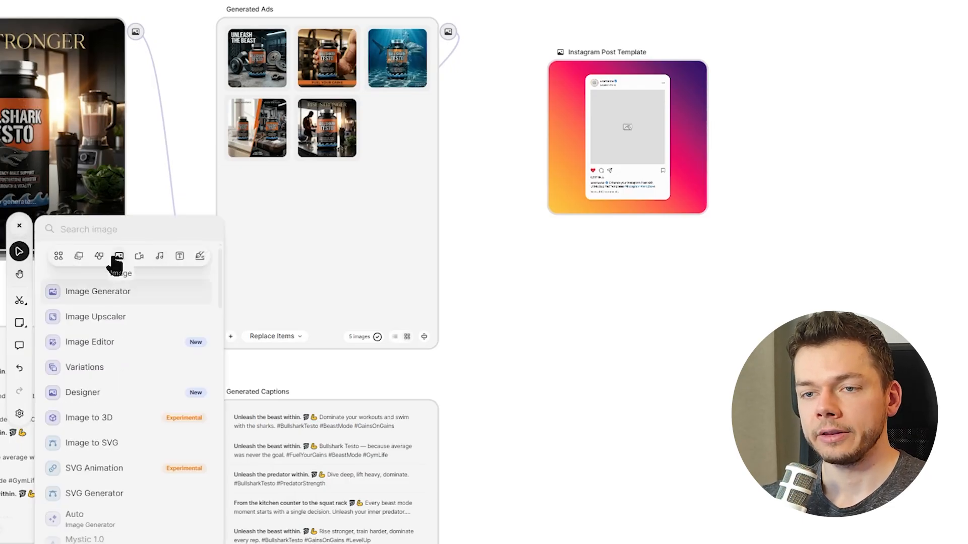
click(112, 290)
drag(679, 334, 309, 216)
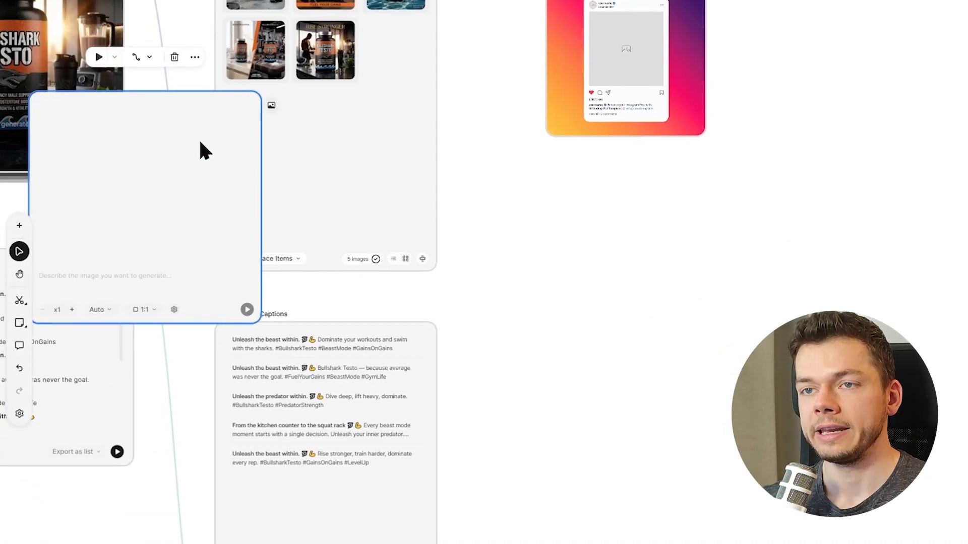
drag(142, 114, 668, 221)
drag(494, 219, 423, 277)
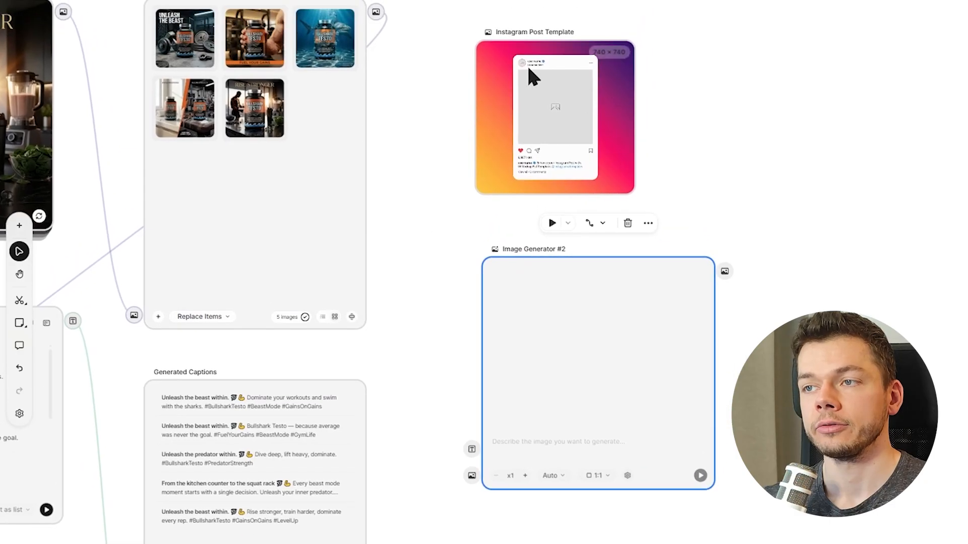
- Rename the new image generator node "Instagram Preview Generator"
drag(842, 234, 731, 179)
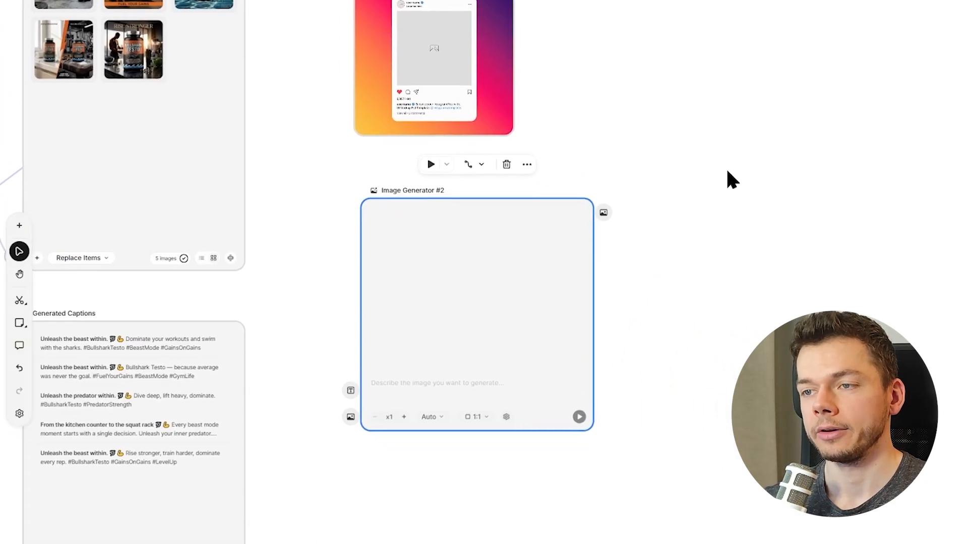
double_click(419, 192)
key(BackSpace)
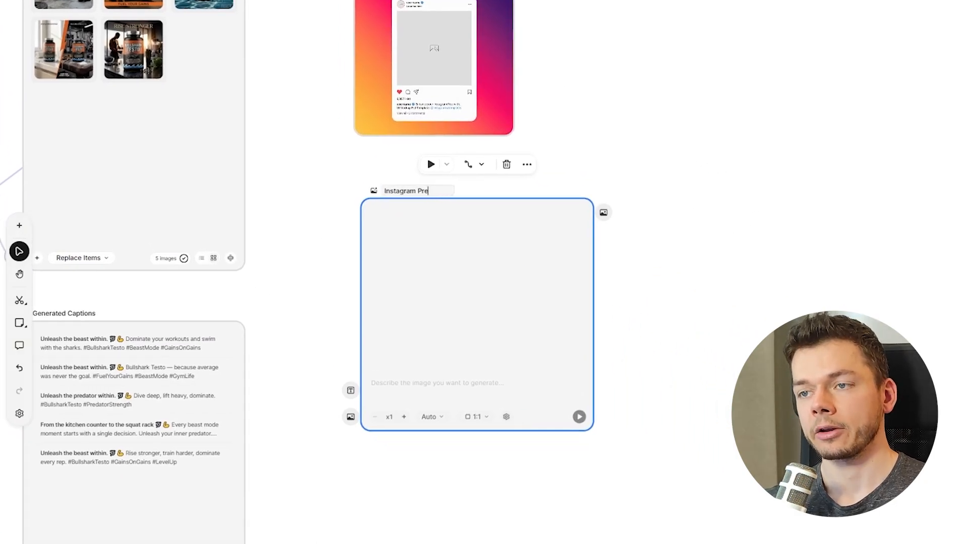
text(Instagram Preview Generator)
key(Return)
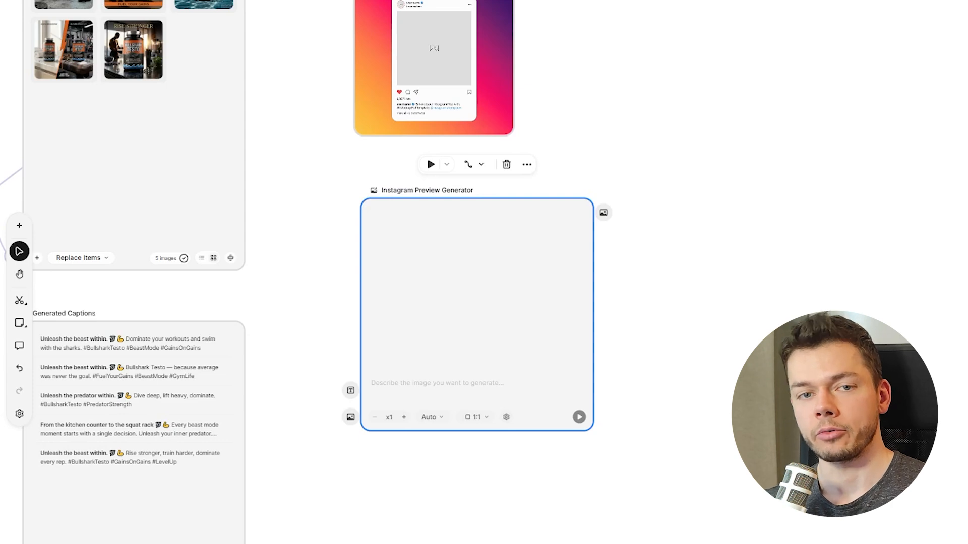
- Set the Instagram Preview Generator's model to Google Nano Banana 2
click(506, 417)
click(877, 79)
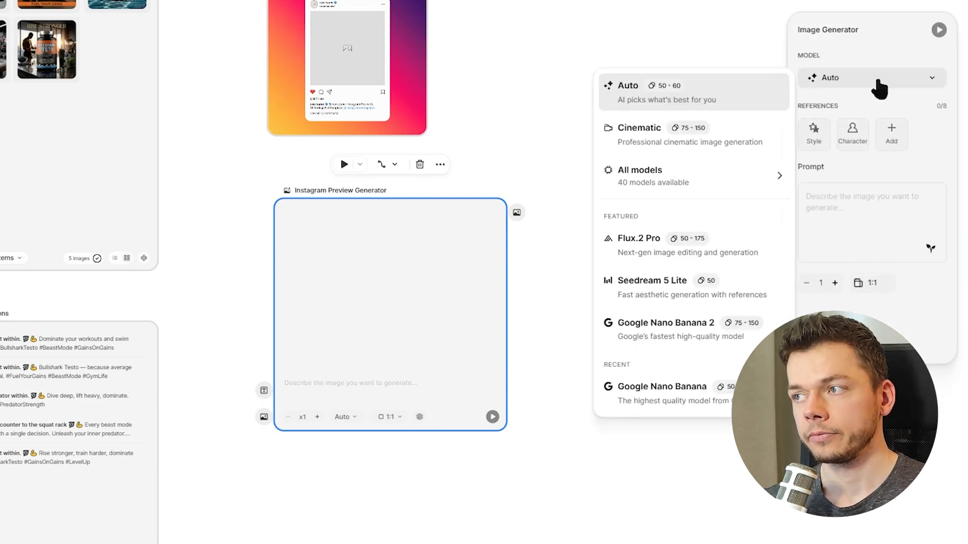
click(676, 336)
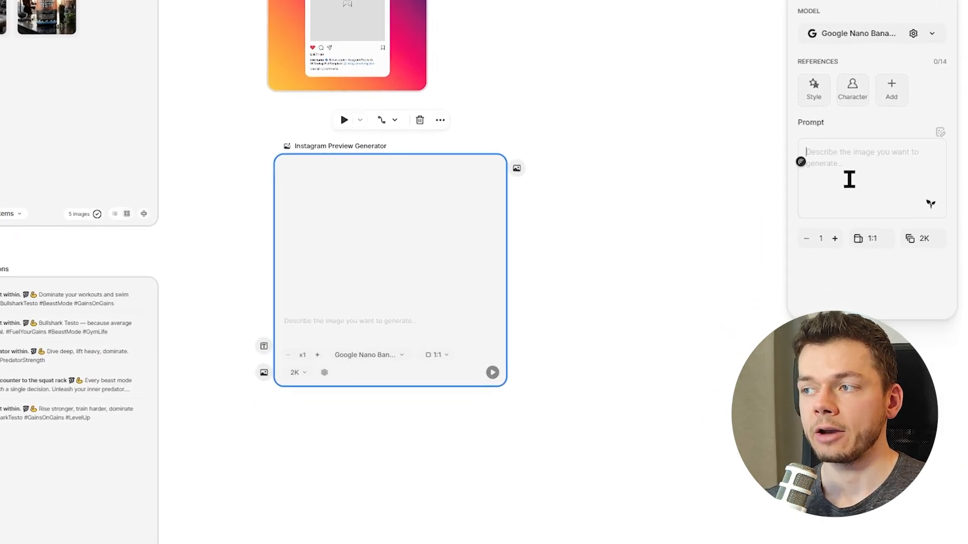
- Write a two-paragraph prompt asking for an Instagram post preview from the template, attached ad image and prompt, allowing template resizing or caption clipping to fit
text(You are an Instagram post preview generator. Use the provided Instagram post template to generate a preview of the attached ad image + prompt.  You can change the size of the template or clip off the caption to make it fit.)
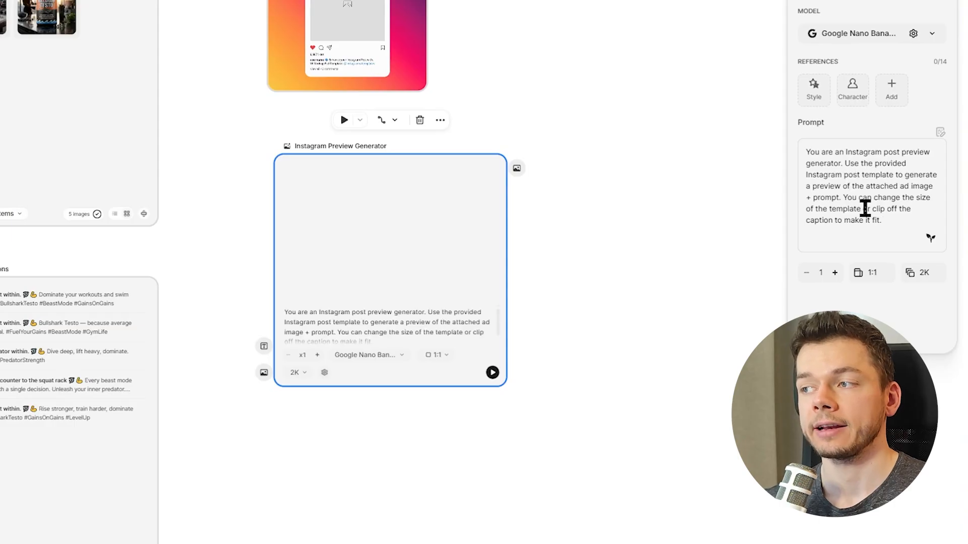
drag(816, 147, 941, 244)
click(866, 251)
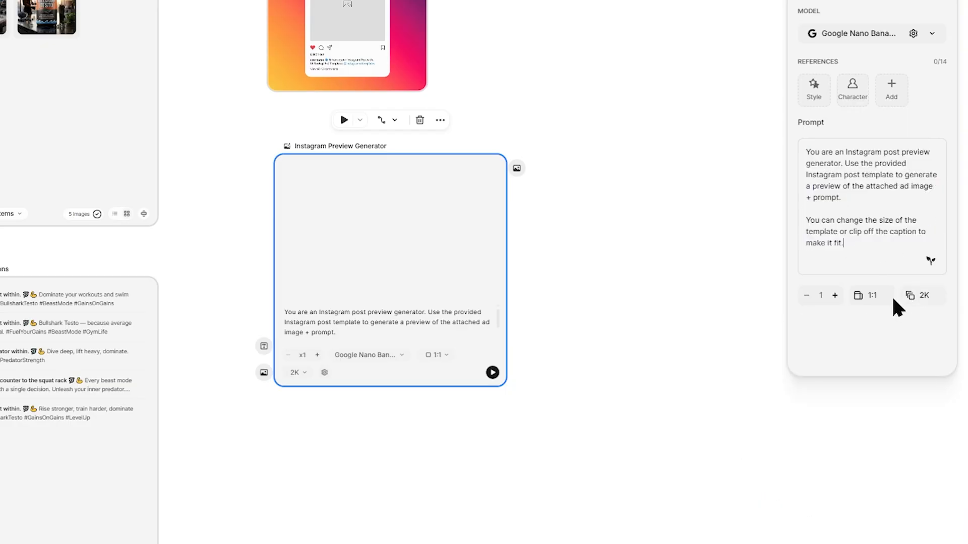
- Set the Instagram Preview Generator's aspect ratio to 4:5 (Social post)
click(863, 298)
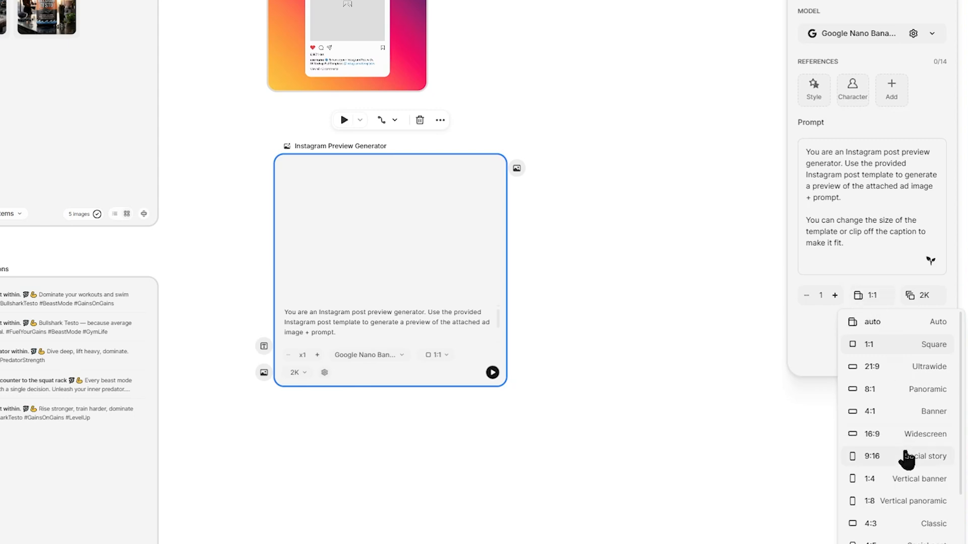
scroll(903, 467, down, 1)
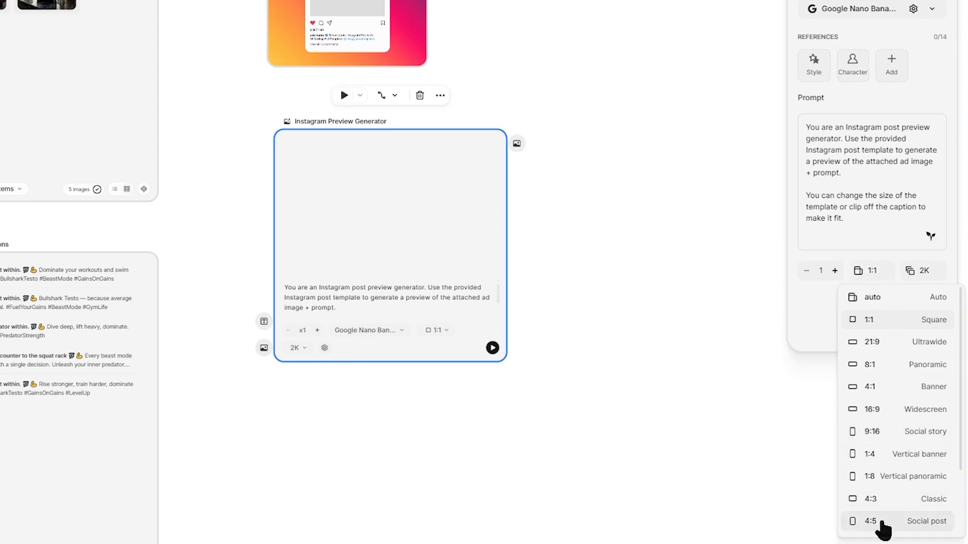
click(881, 522)
- Connect the image outputs of the Instagram Post Template and the Generated Ads list to the Instagram Preview Generator's image input
drag(283, 68, 386, 132)
click(420, 34)
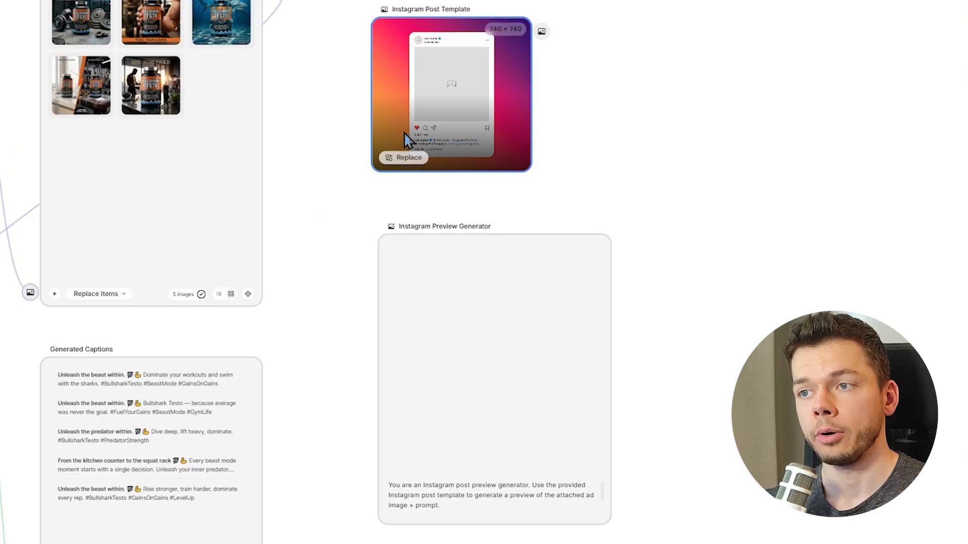
drag(540, 31, 367, 510)
drag(262, 218, 245, 264)
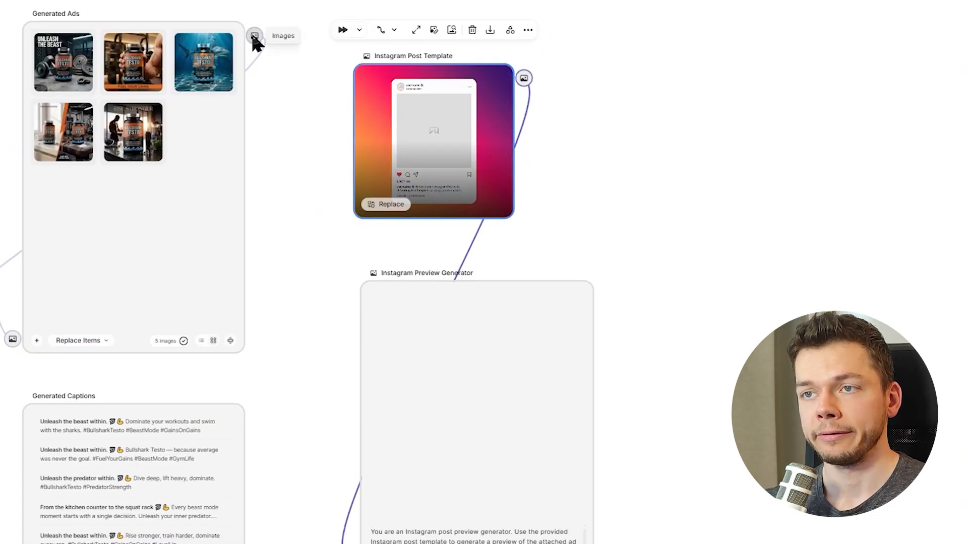
drag(255, 37, 349, 522)
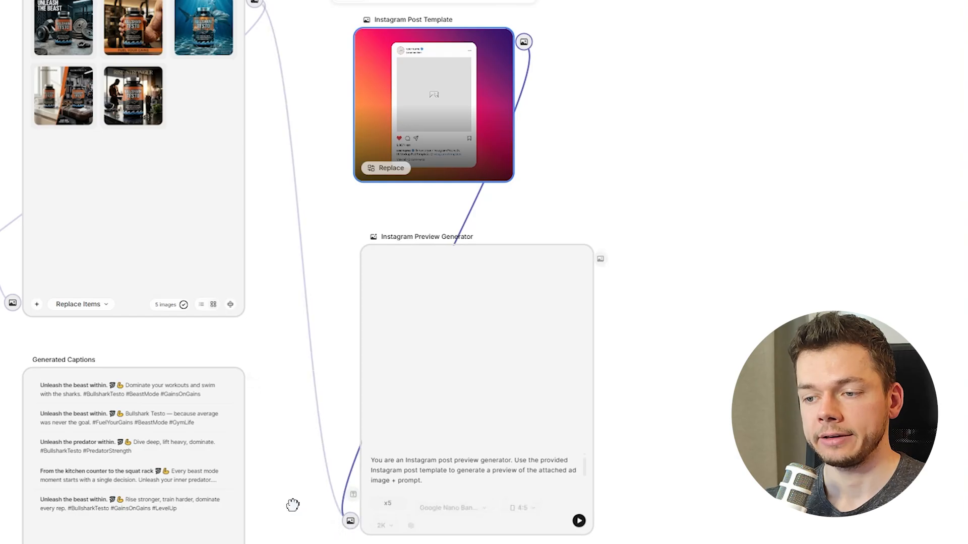
- Connect the Generated Captions list's text output to the Instagram Preview Generator's text input
drag(292, 505, 285, 328)
click(210, 247)
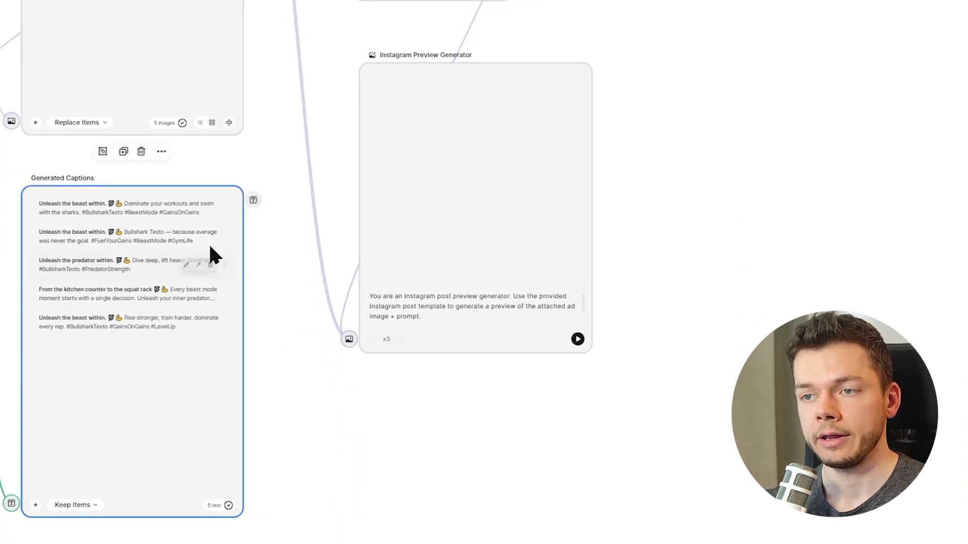
drag(253, 200, 349, 313)
drag(639, 263, 560, 267)
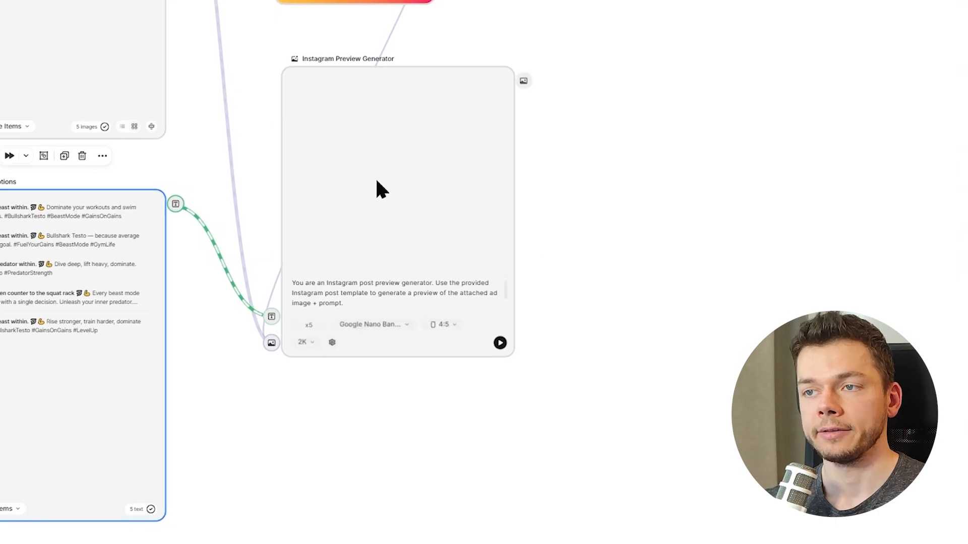
- Examine the Instagram Preview Generator's number of generations and its connections from the Generated Ads list, Generated Captions list and post template
click(381, 190)
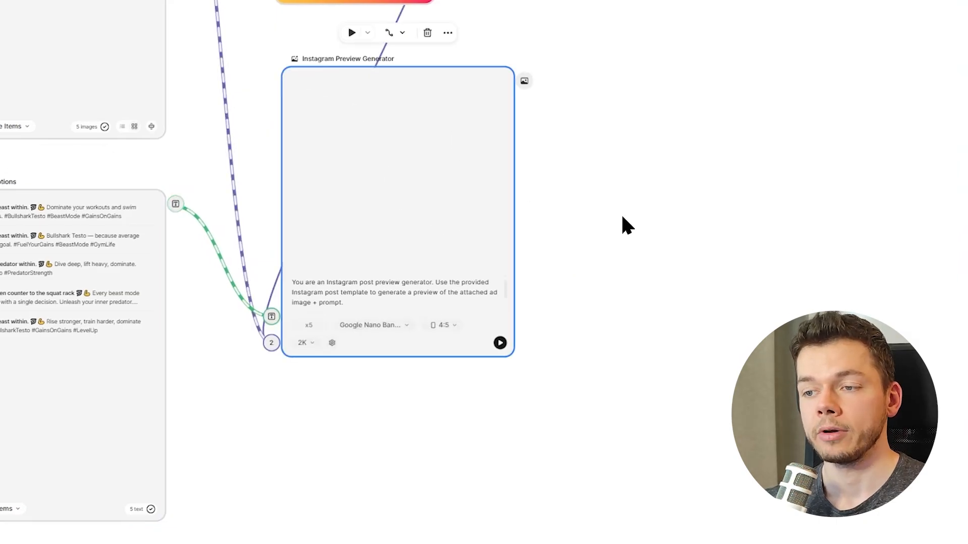
scroll(381, 327, up, 1)
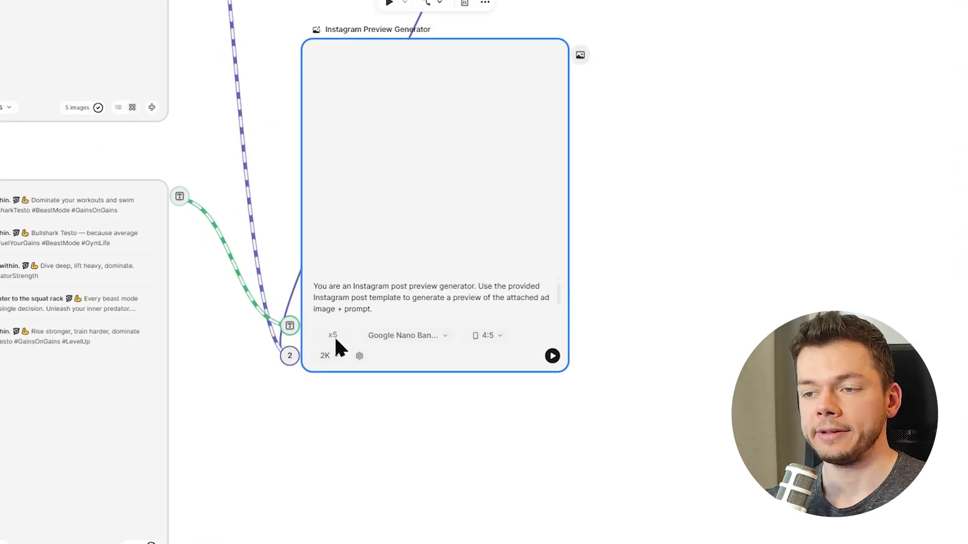
scroll(318, 353, up, 4)
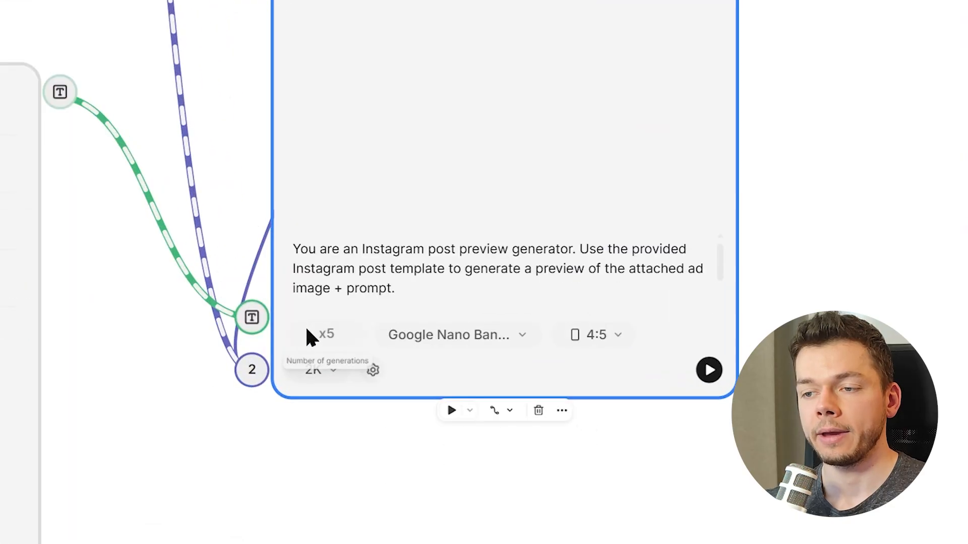
scroll(315, 347, up, 1)
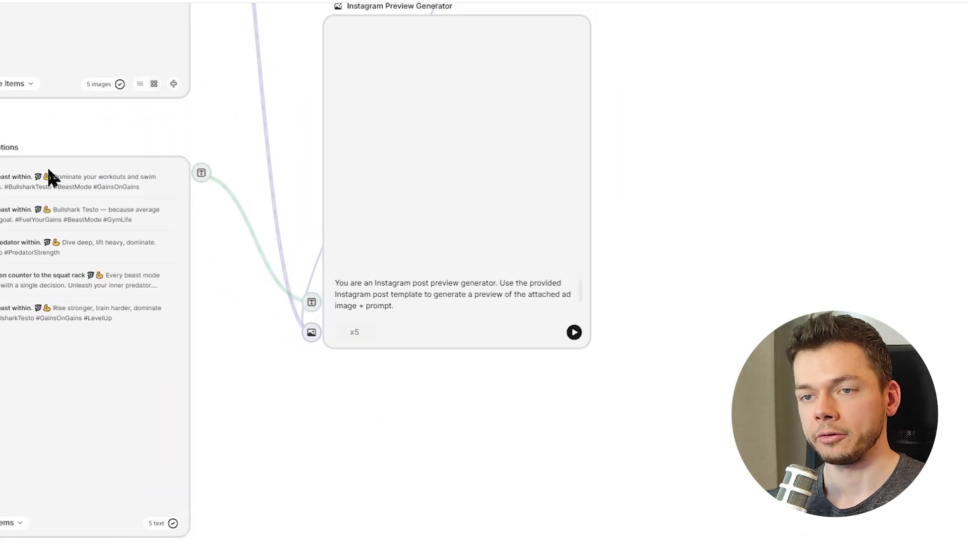
scroll(222, 116, up, 5)
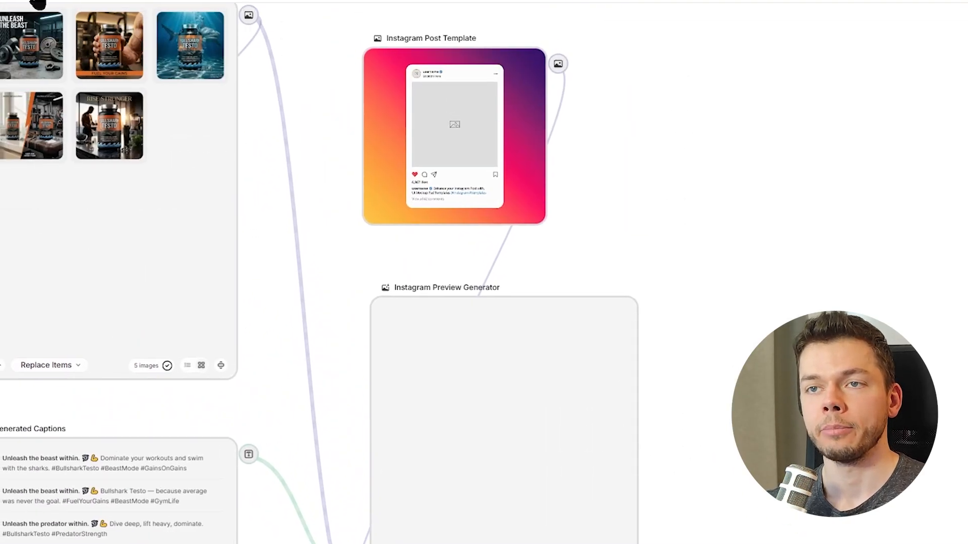
drag(263, 404, 209, 259)
scroll(209, 260, down, 3)
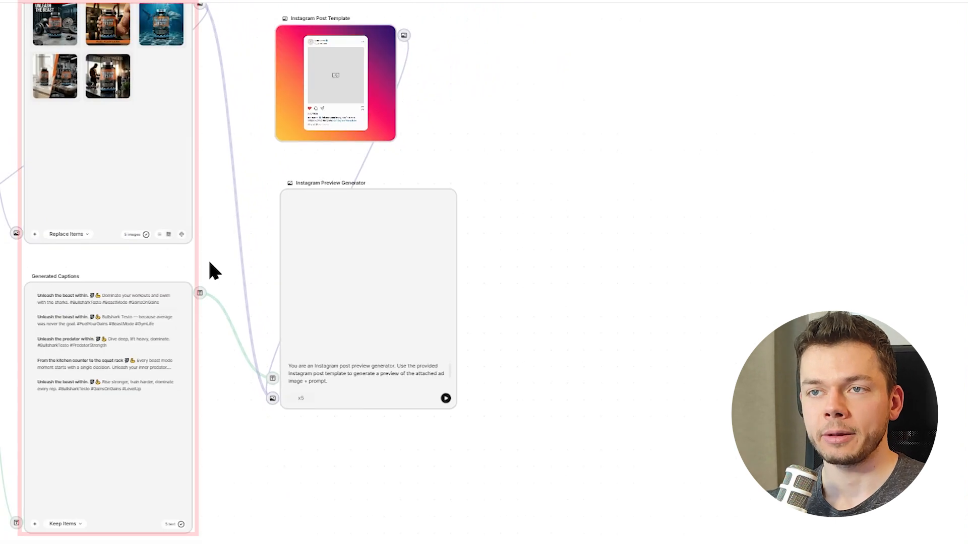
drag(214, 174, 216, 202)
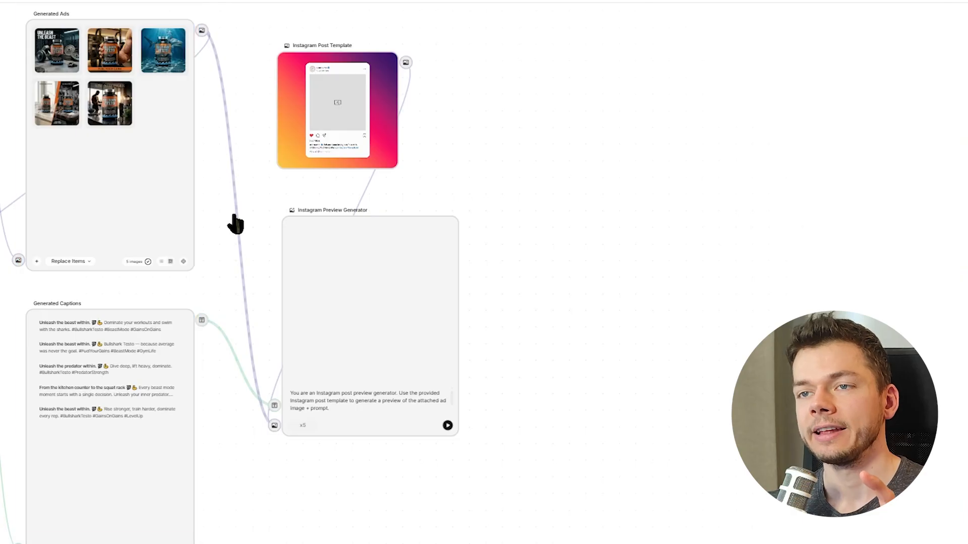
scroll(219, 208, left, 1)
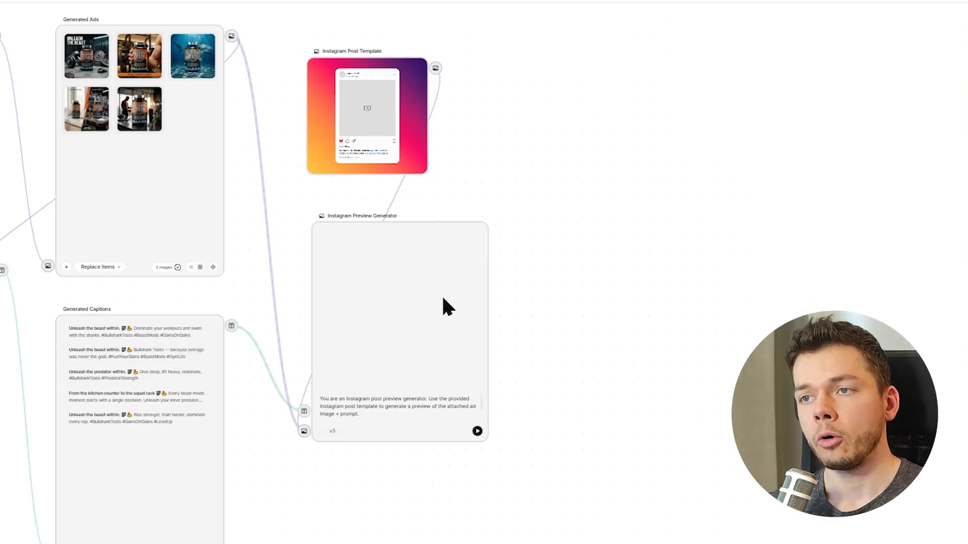
scroll(113, 168, left, 5)
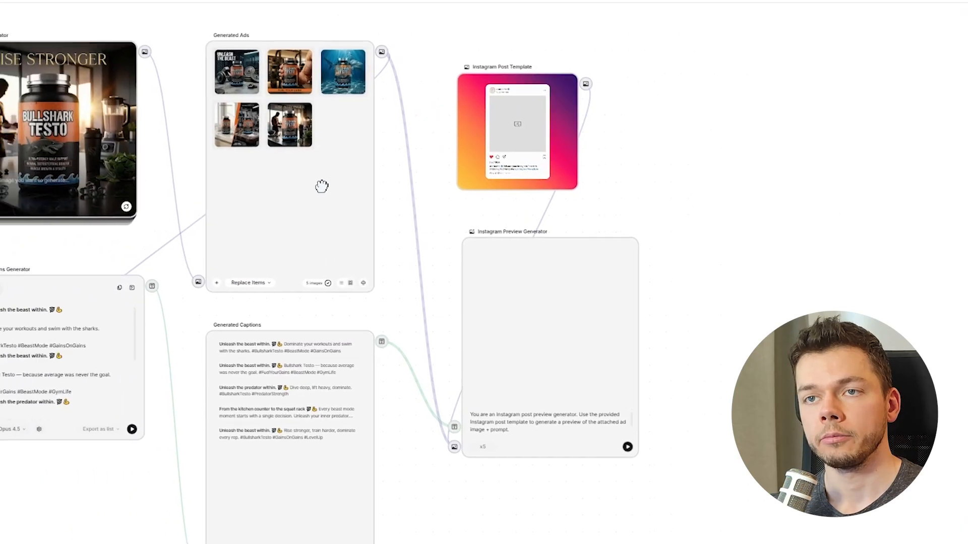
- Run the Instagram Preview Generator to create previews from the generated ads, the captions and the post template
scroll(383, 269, right, 5)
scroll(383, 269, down, 3)
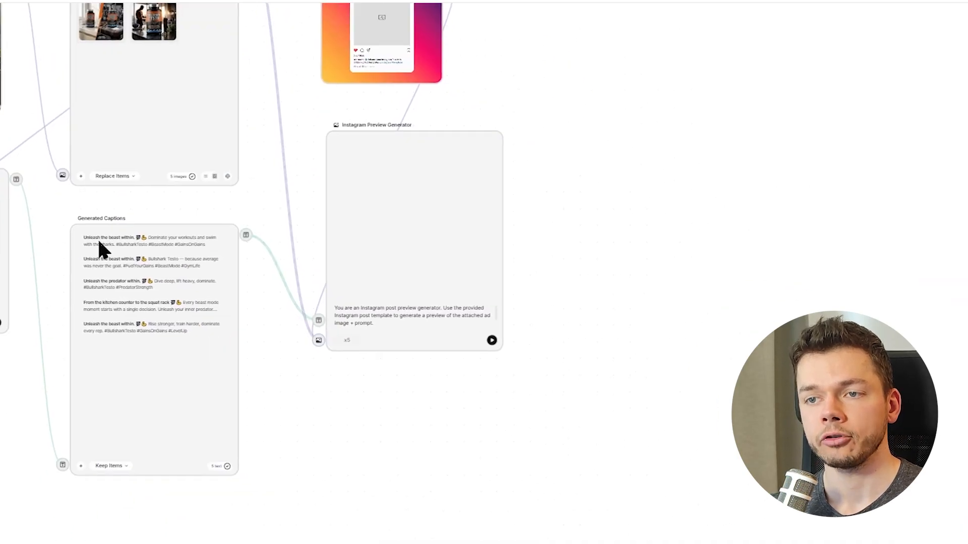
scroll(340, 350, up, 2)
scroll(339, 350, down, 3)
scroll(339, 350, left, 3)
scroll(612, 342, up, 2)
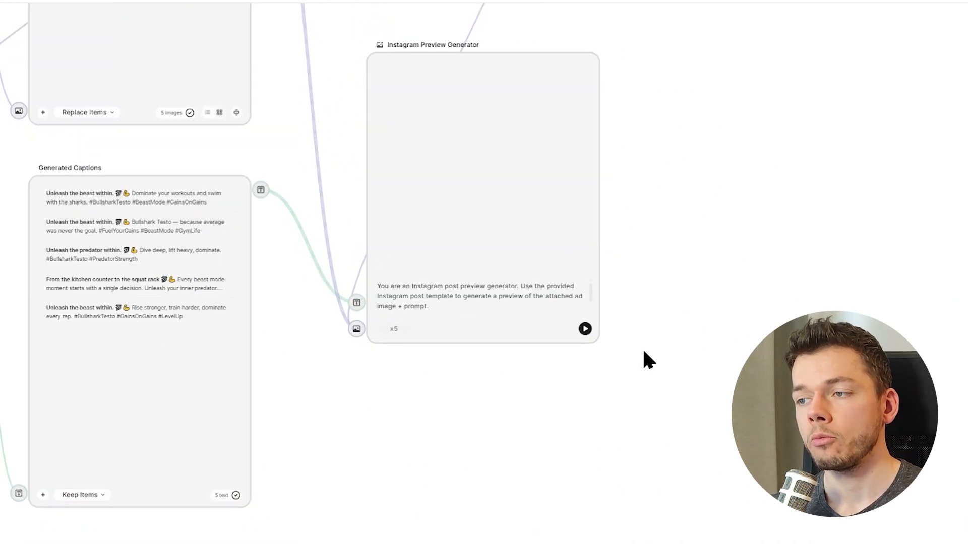
click(585, 329)
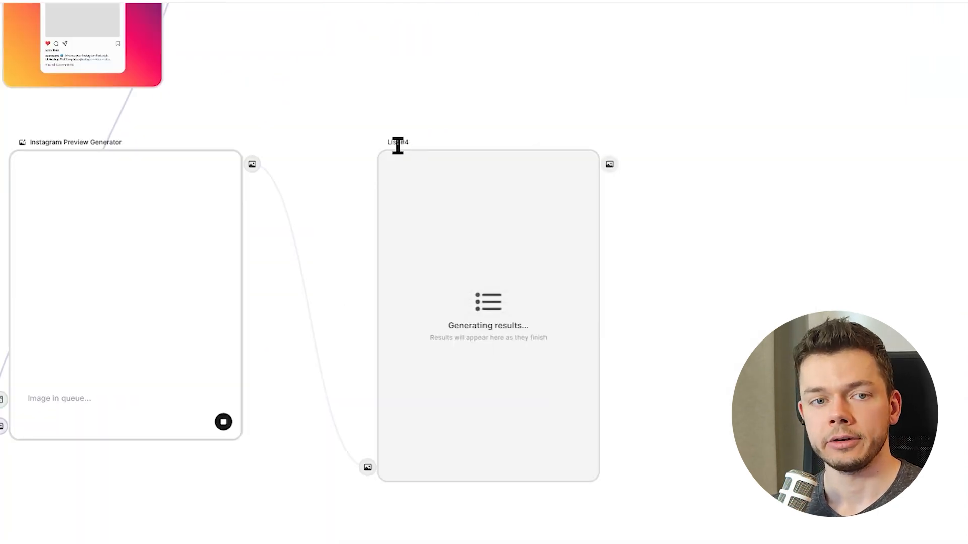
- Rename the preview generator's new output list to "Generated Instagram Previews"
double_click(396, 143)
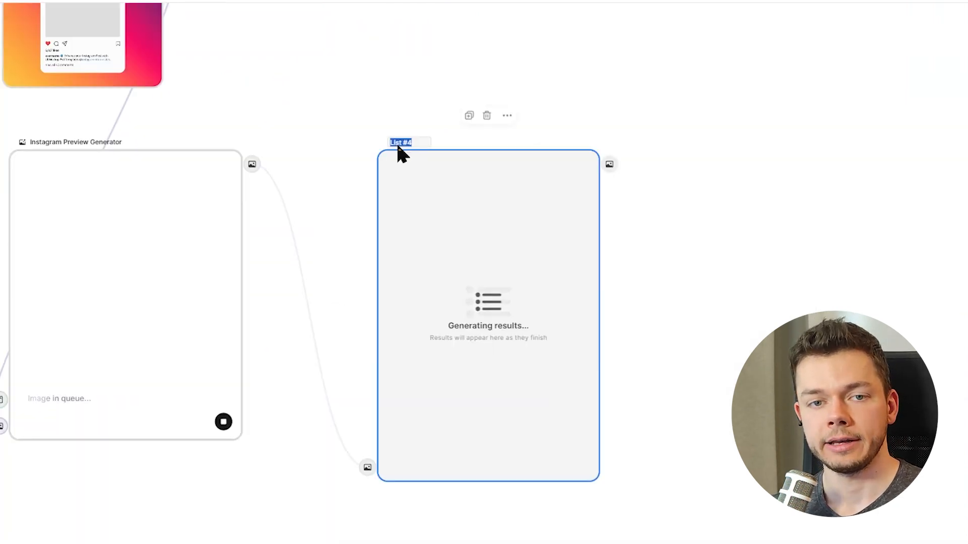
text(Generated Instagram Previews)
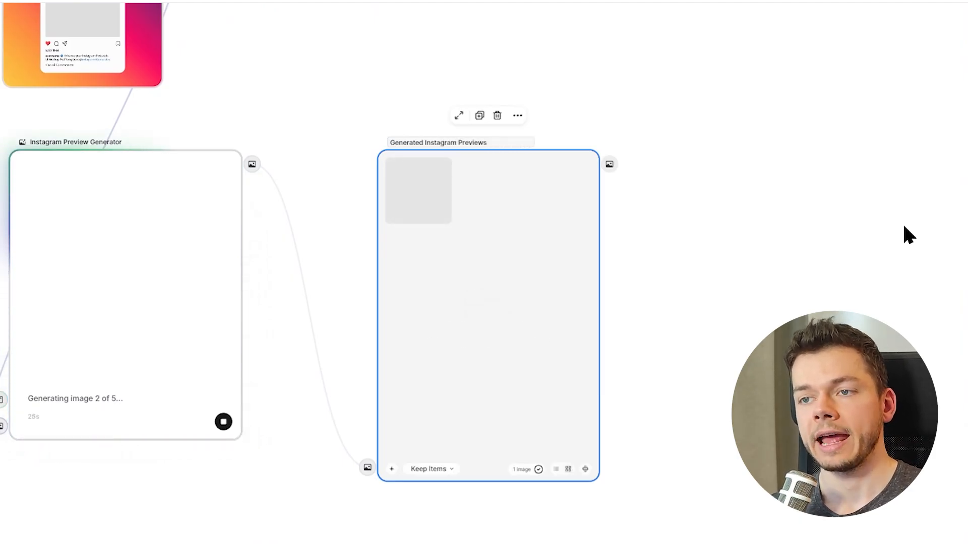
click(903, 227)
- Compare the incoming Generated Instagram Previews with the source images and texts in the Generated Ads and Generated Captions lists
scroll(591, 322, down, 2)
scroll(590, 320, down, 2)
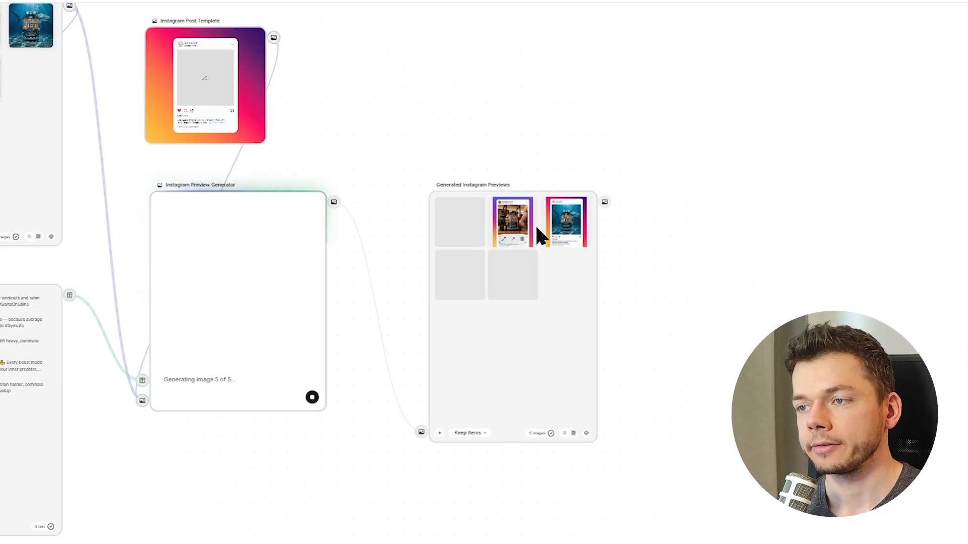
scroll(540, 234, up, 5)
scroll(227, 197, down, 4)
scroll(166, 157, left, 10)
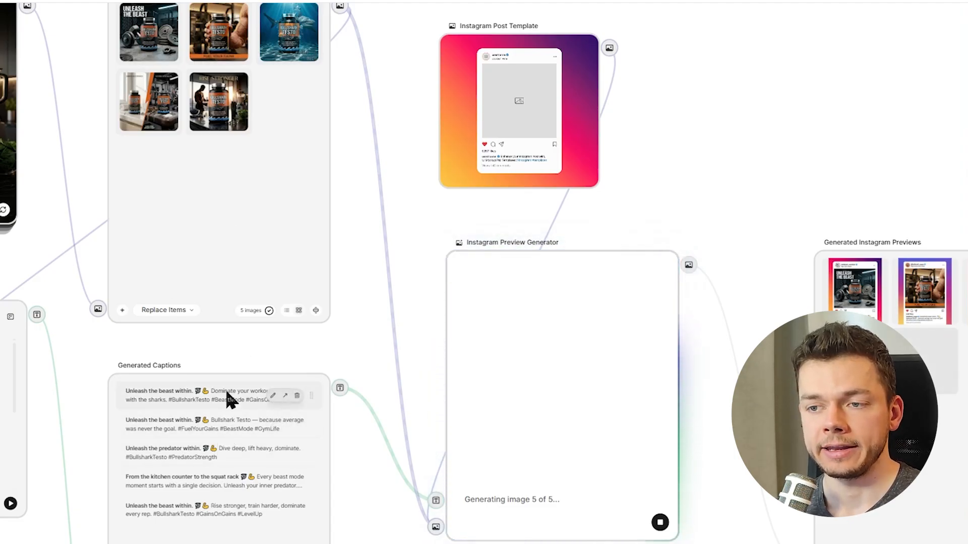
scroll(237, 404, up, 3)
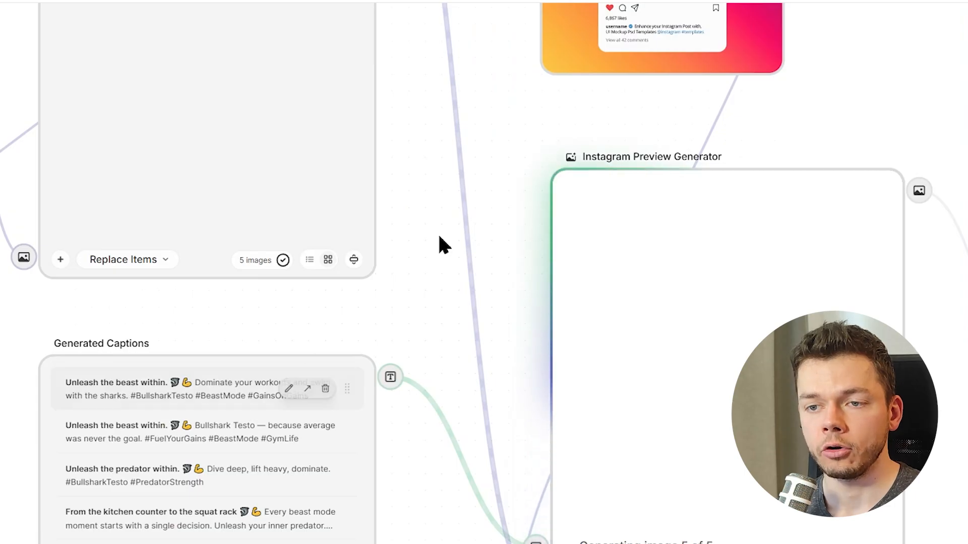
scroll(483, 190, right, 10)
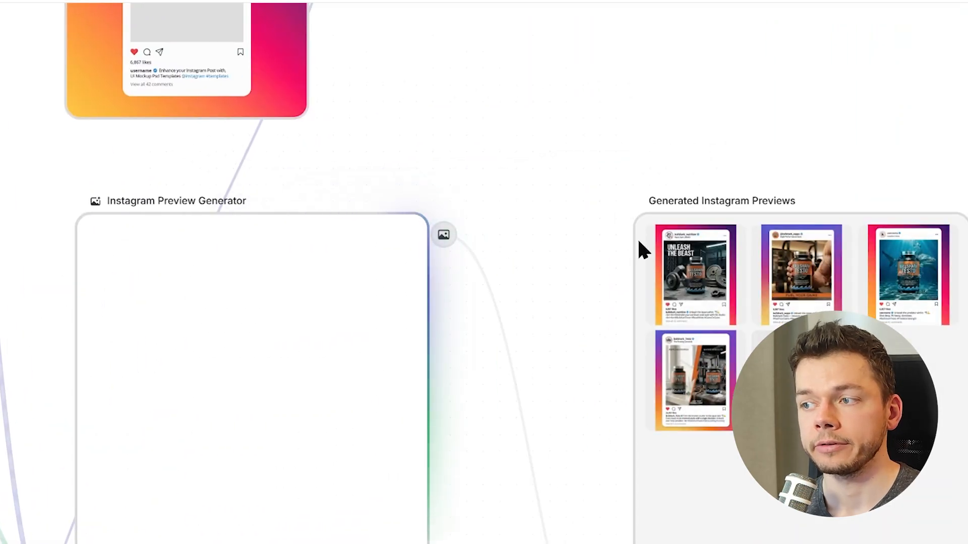
- View the first three generated Instagram previews enlarged, checking each ad image and its caption
click(685, 269)
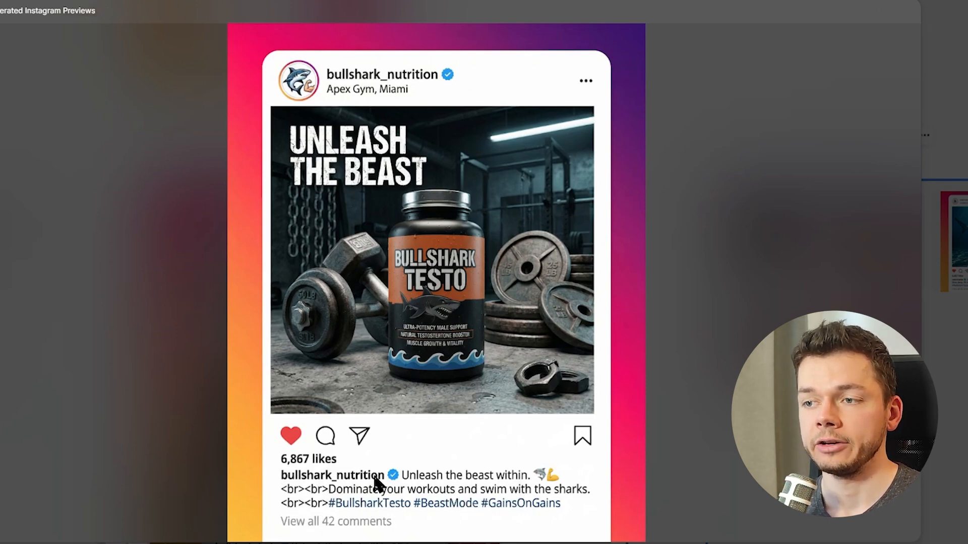
click(883, 257)
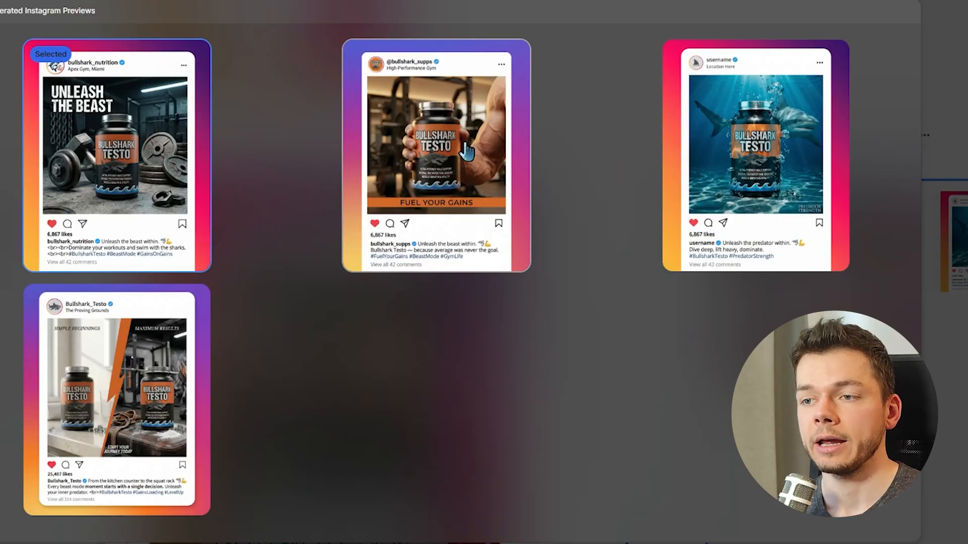
click(464, 121)
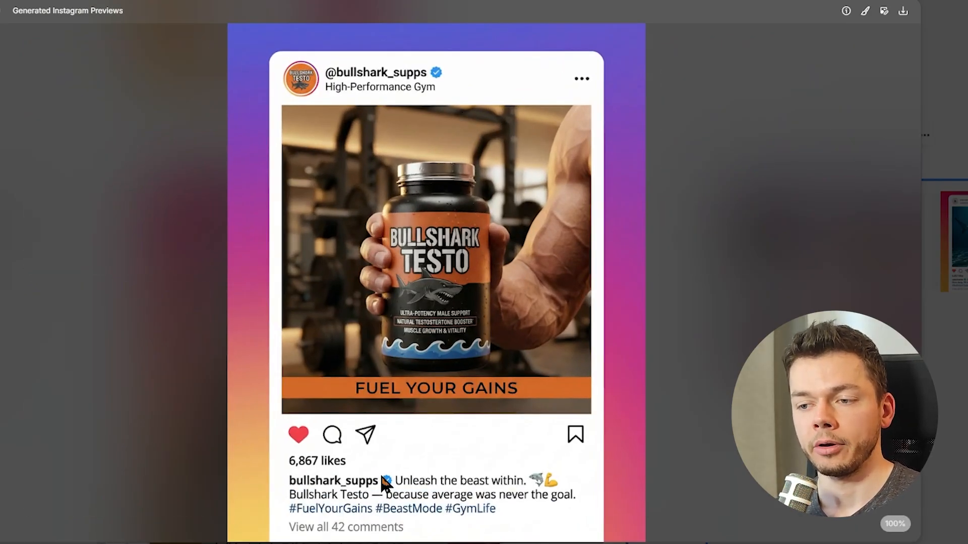
click(592, 296)
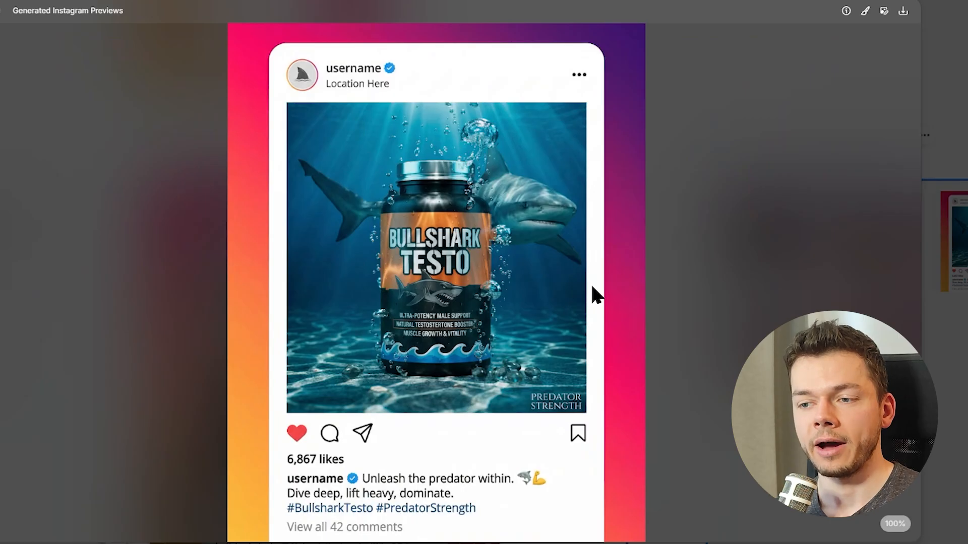
key(Left)
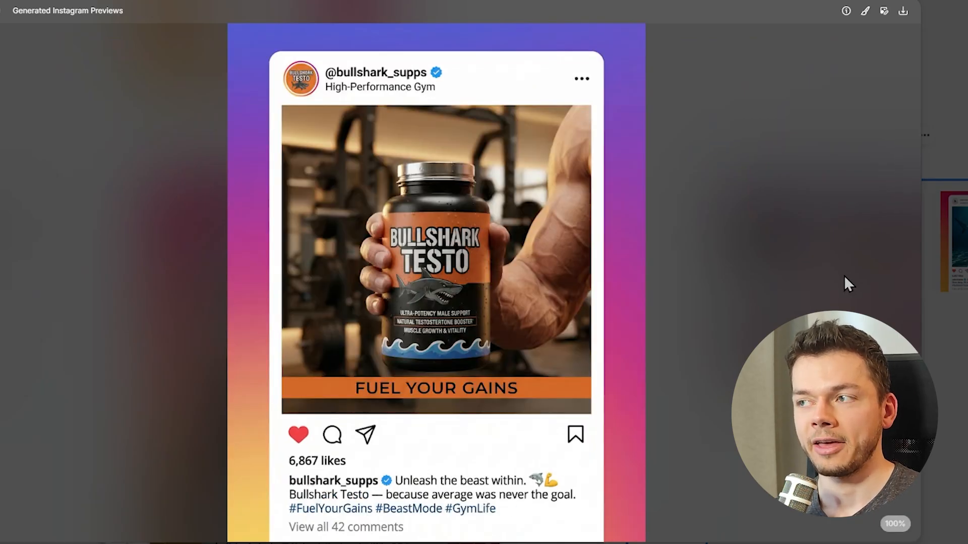
key(Escape)
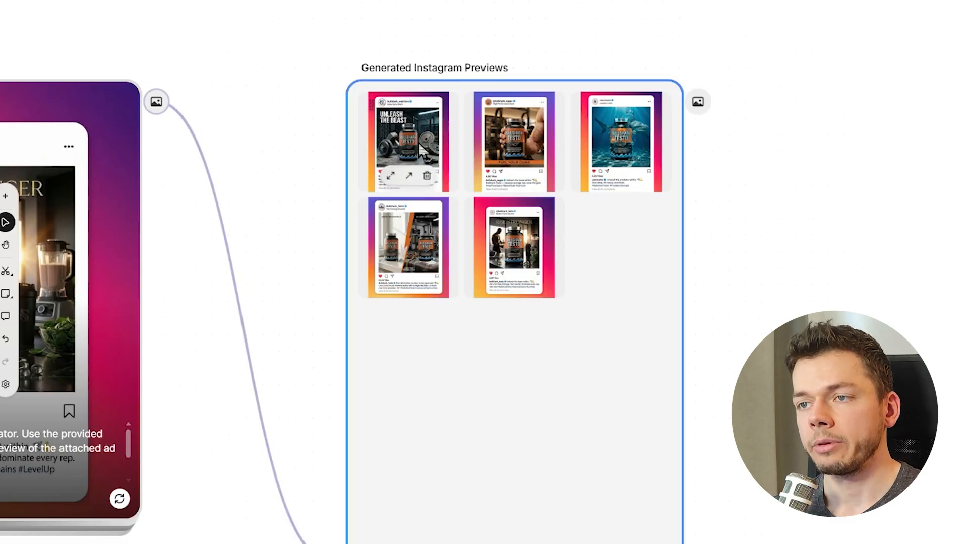
- Open the "Unleash the Beast" preview in the image editor, look at the prompt-based editing options and close it
click(418, 141)
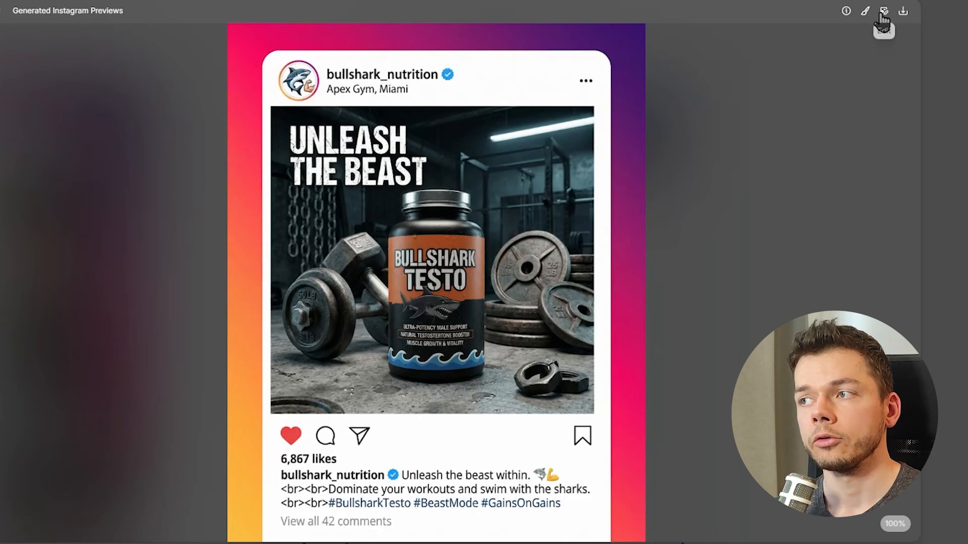
click(884, 11)
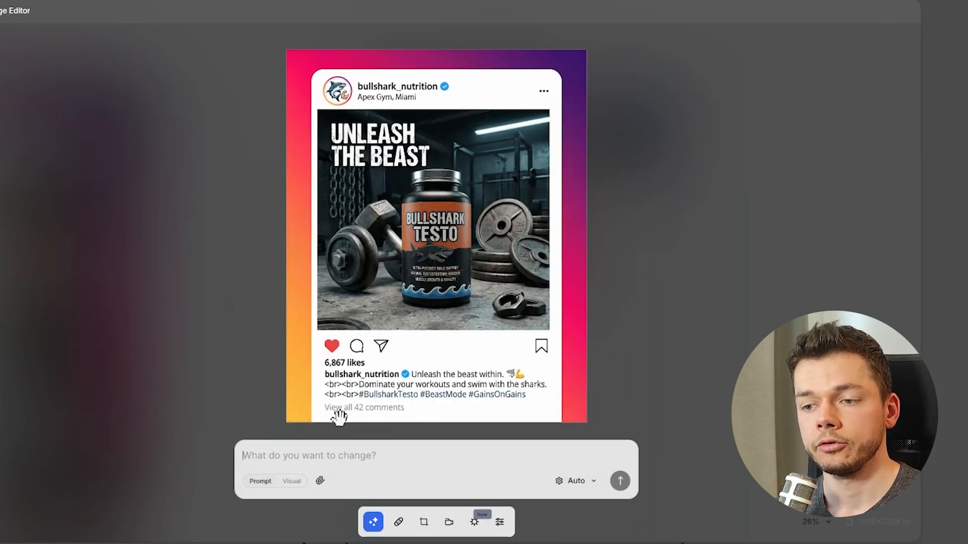
key(Escape)
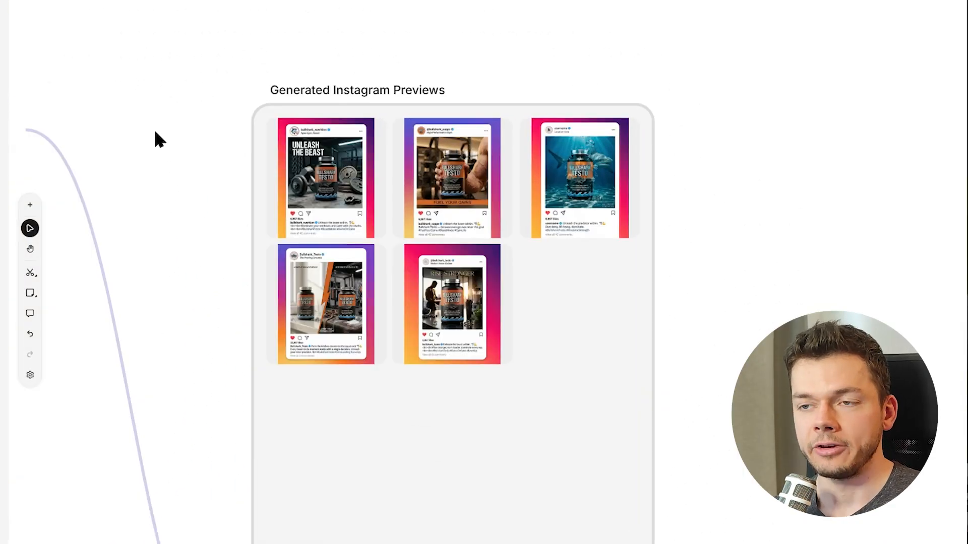
- Trace the workflow back from the generated previews to the Product Image and Product Info nodes
scroll(153, 129, down, 5)
scroll(156, 104, left, 10)
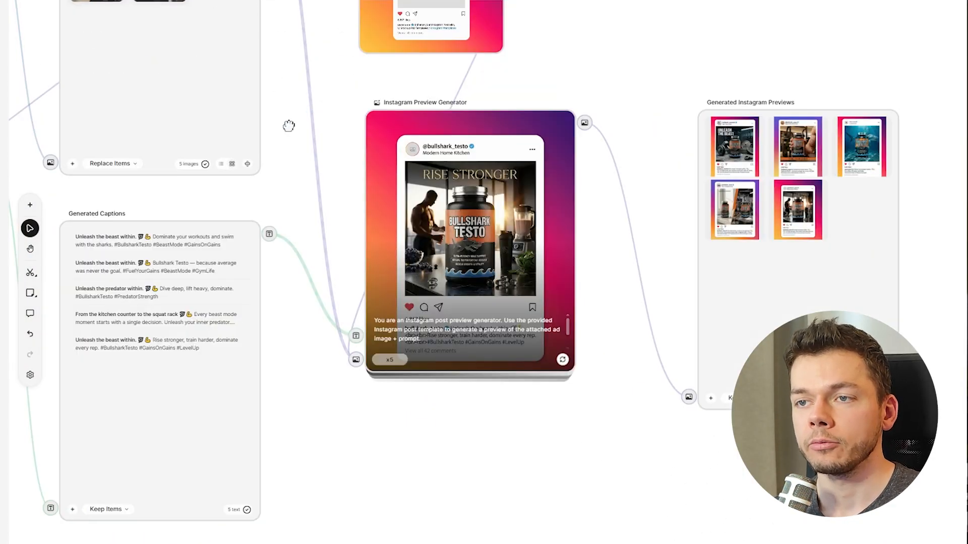
scroll(582, 167, down, 6)
scroll(581, 167, left, 6)
scroll(385, 298, up, 7)
scroll(385, 297, left, 6)
scroll(259, 239, up, 5)
scroll(259, 239, left, 8)
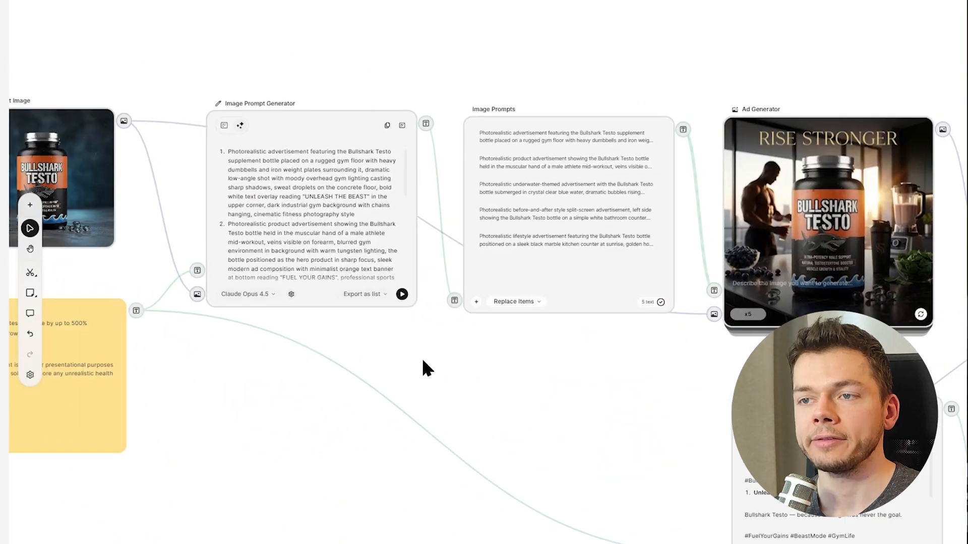
scroll(255, 367, left, 5)
scroll(355, 316, up, 3)
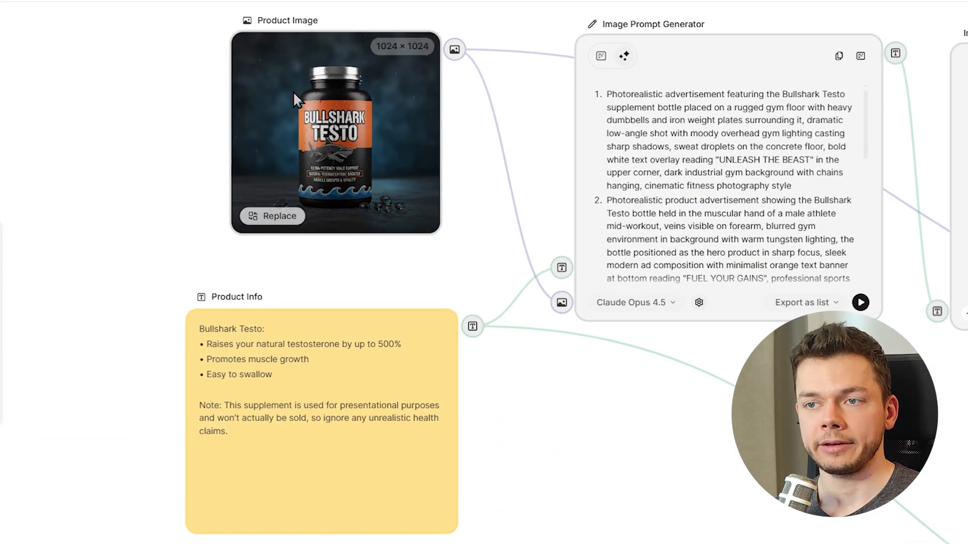
- Delete the Product Image node and undo the deletion
click(295, 108)
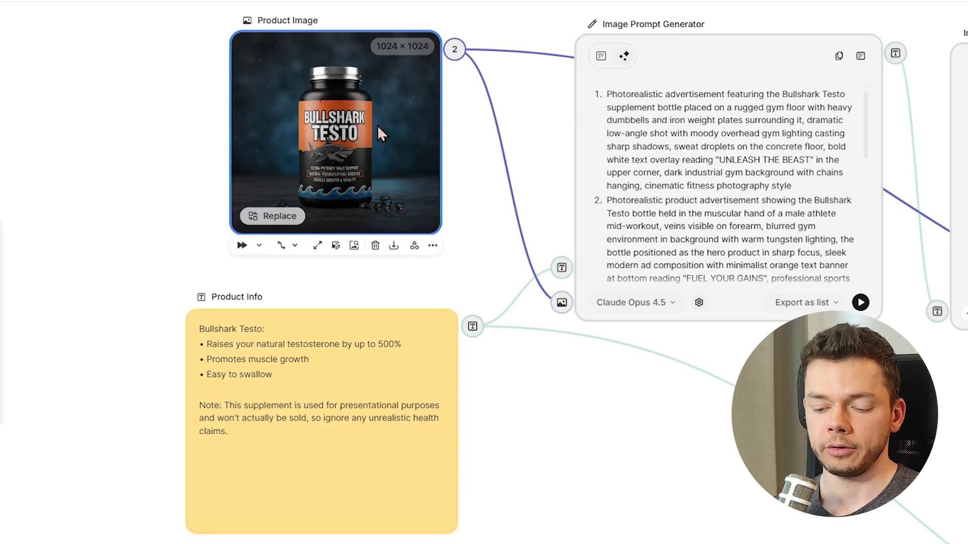
key(Delete)
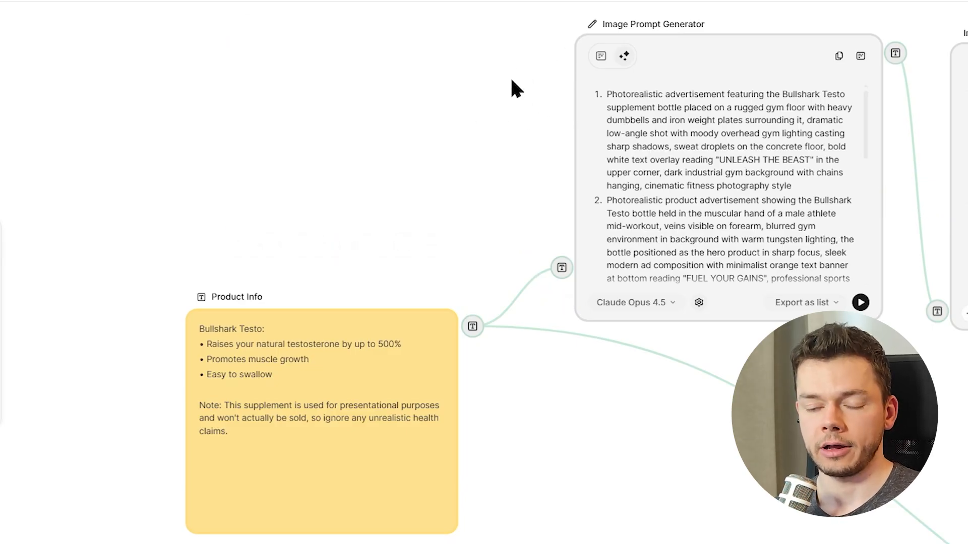
key(ctrl+z)
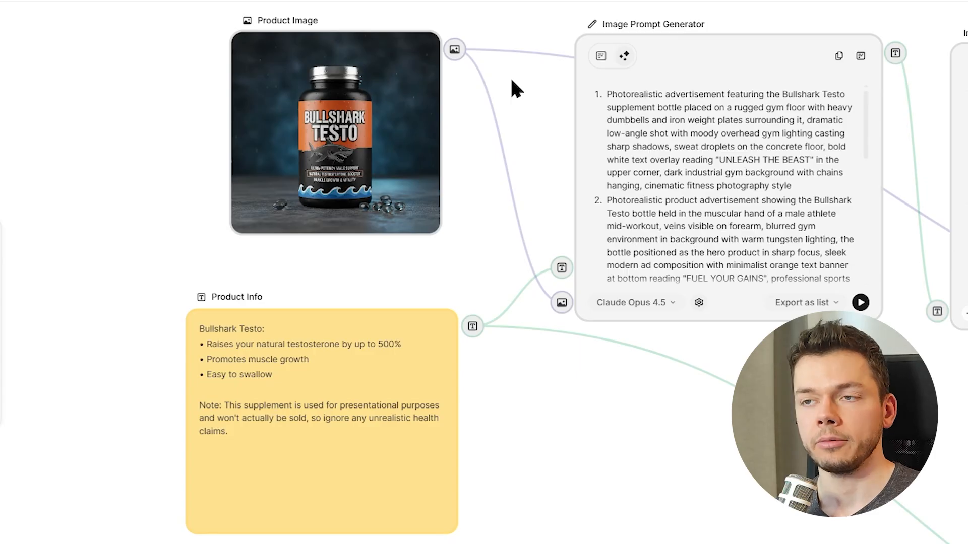
- Look at the media sources for replacing the Product Image and close the picker without choosing a file
click(346, 163)
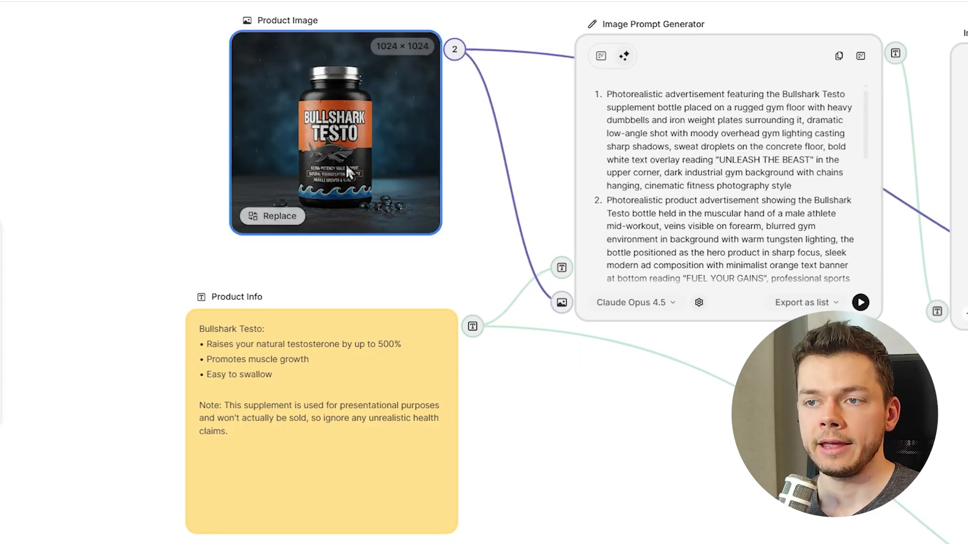
click(277, 216)
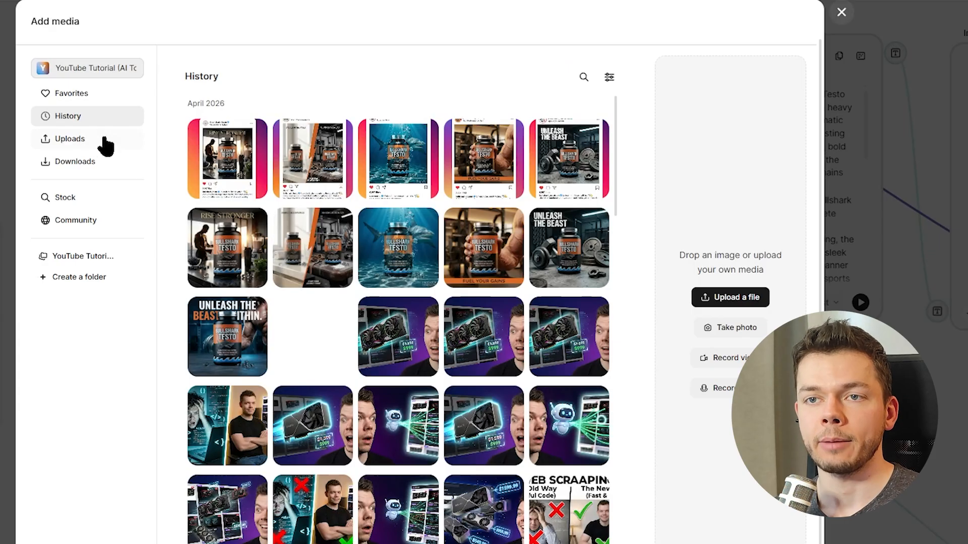
click(941, 391)
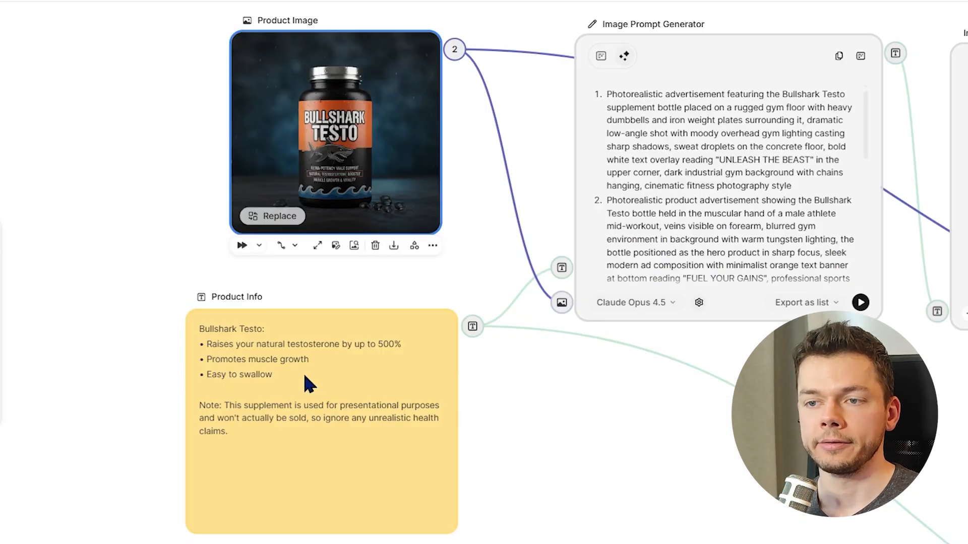
- Select the entire Product Info text for editing and leave the note without changing it
click(307, 372)
key(ctrl+a)
click(587, 419)
- Look at the Image Prompt Generator's run options, "This node only" and "Run from here", without running it
drag(588, 419, 464, 470)
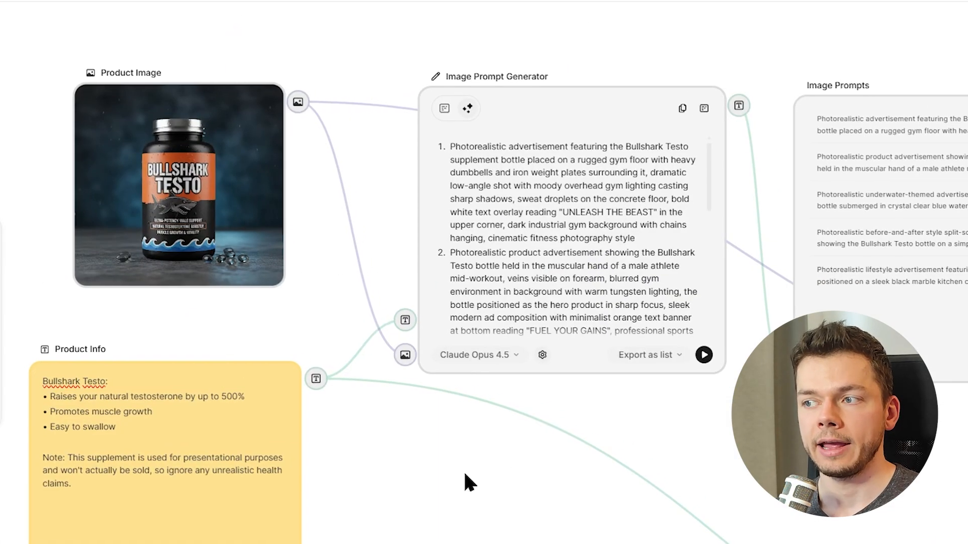
click(495, 166)
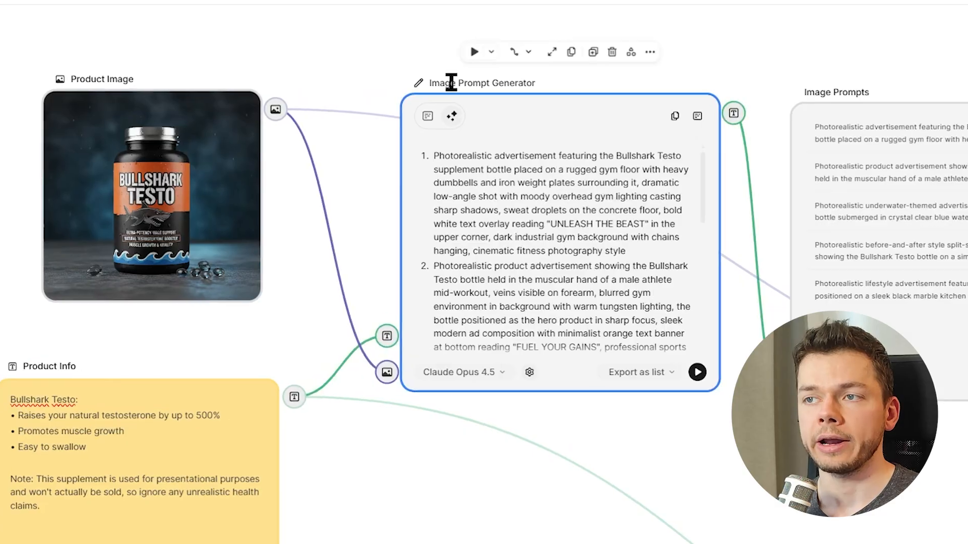
click(503, 48)
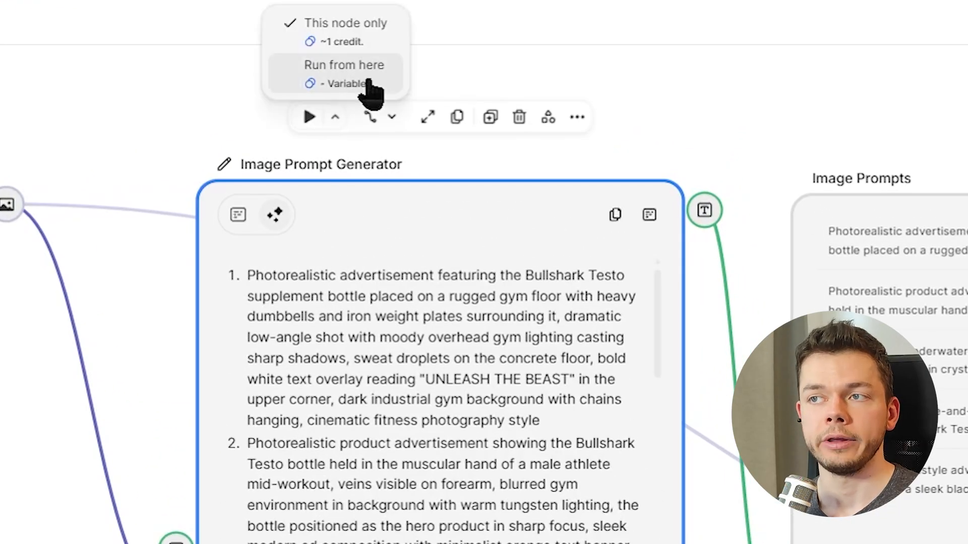
click(706, 96)
- Select all nodes of the workflow, from Product Image through Generated Instagram Previews
scroll(767, 166, down, 2)
drag(752, 198, 485, 240)
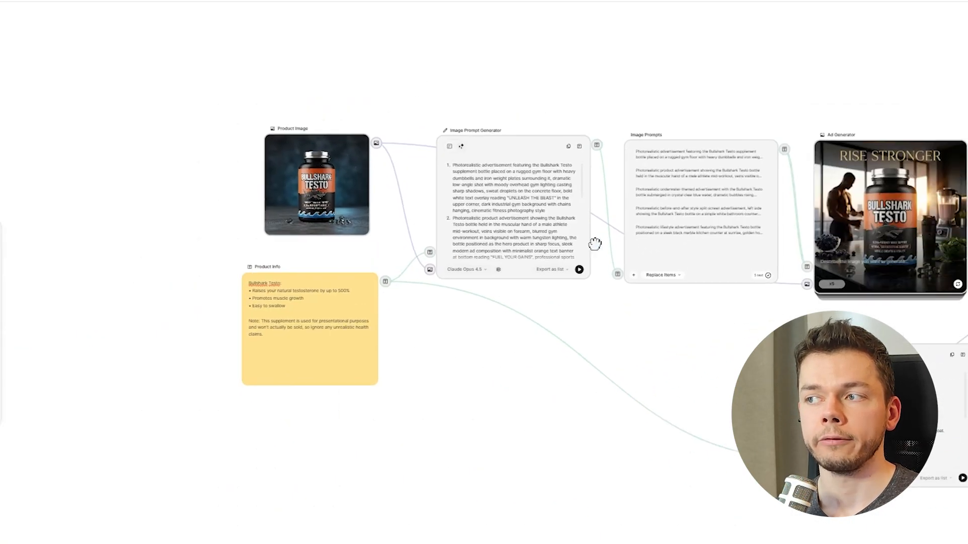
scroll(484, 240, down, 3)
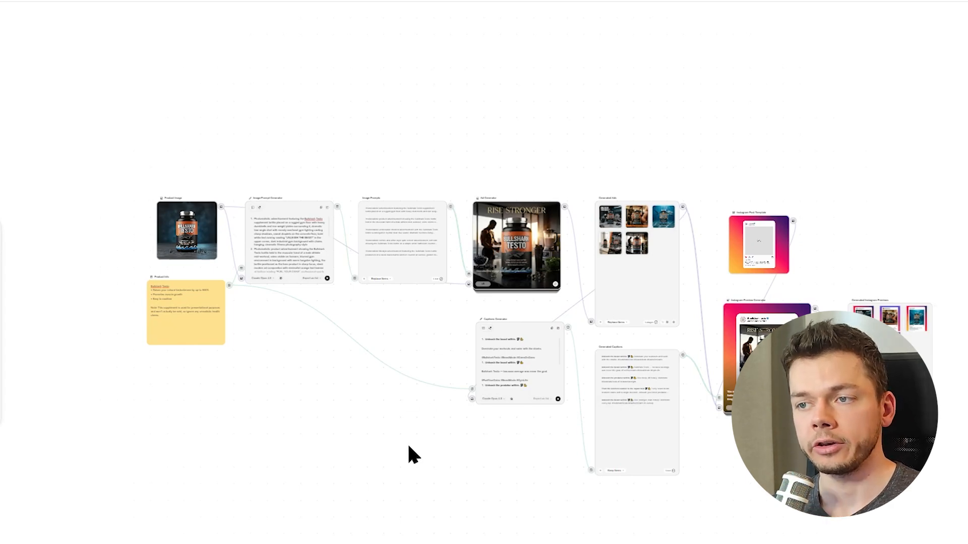
drag(408, 443, 302, 385)
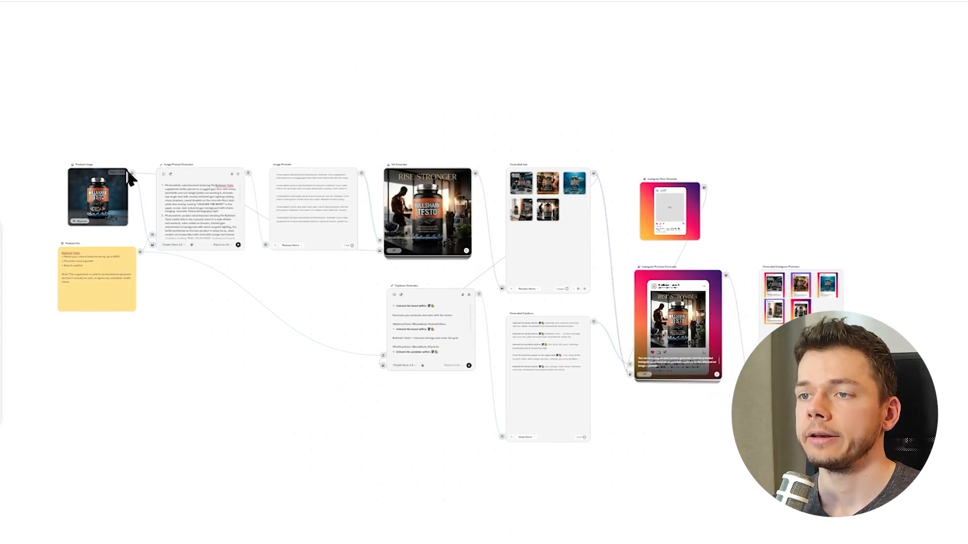
mouse_move(34, 91)
mouse_down()
mouse_move(536, 292)
mouse_move(864, 367)
mouse_move(916, 476)
mouse_up()
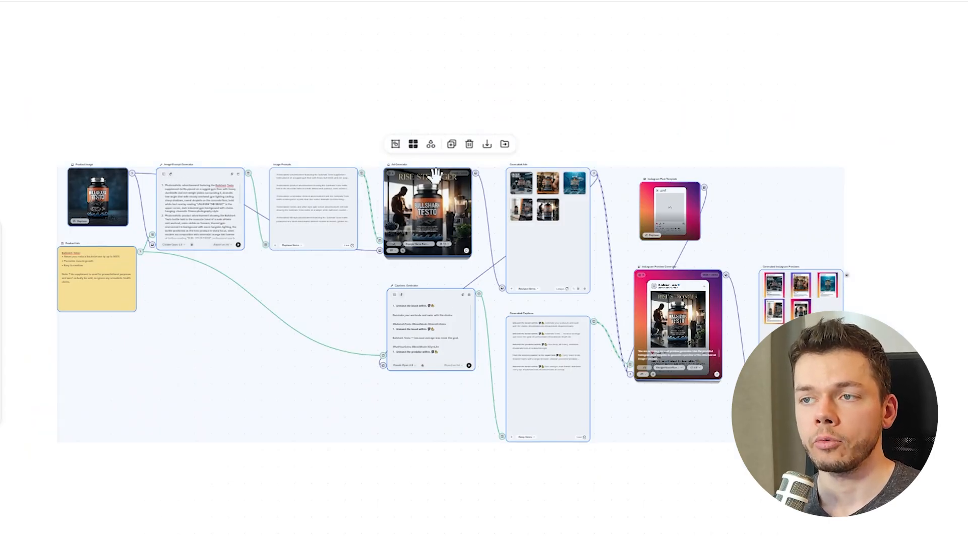
- Group all the selected workflow nodes and name the group "Bullshark Testo"
click(396, 145)
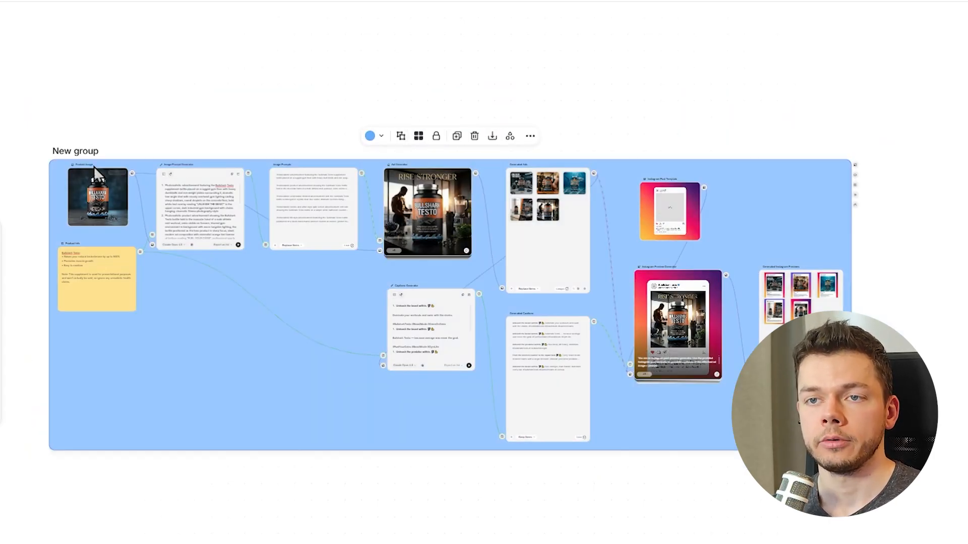
text(Bullshark Testo)
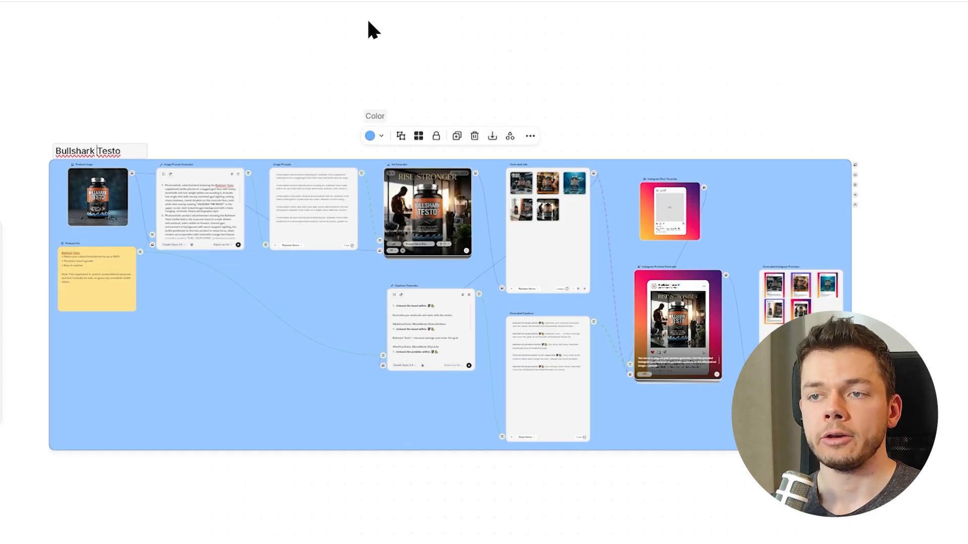
click(225, 98)
click(297, 393)
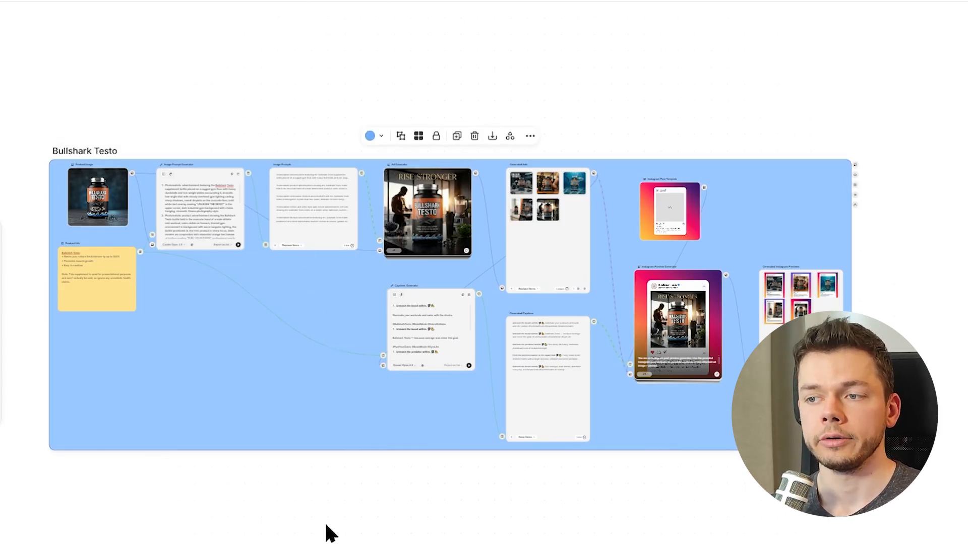
- Duplicate the Bullshark Testo group, place the copy below the original, and colour the copy green
key(ctrl+d)
drag(327, 525, 359, 373)
scroll(359, 373, down, 2)
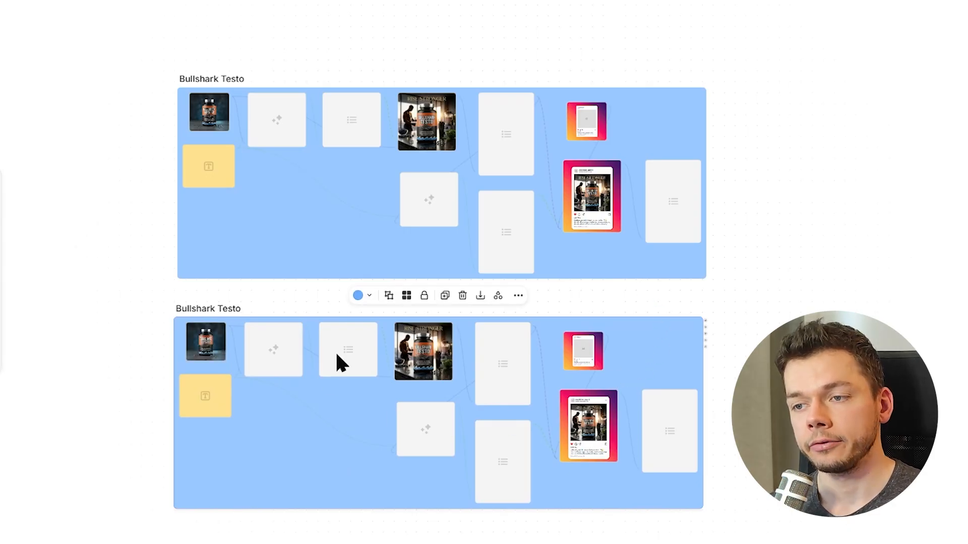
click(364, 296)
click(378, 268)
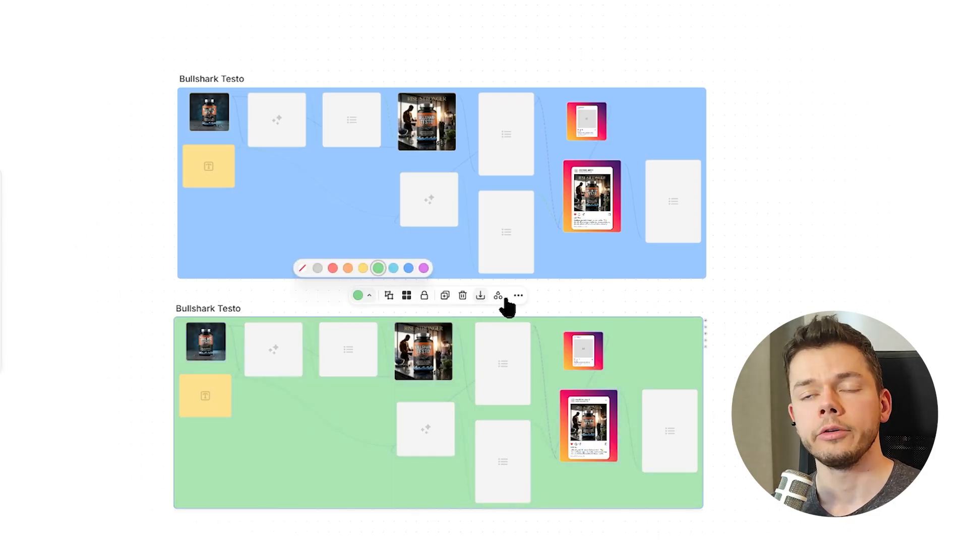
click(901, 313)
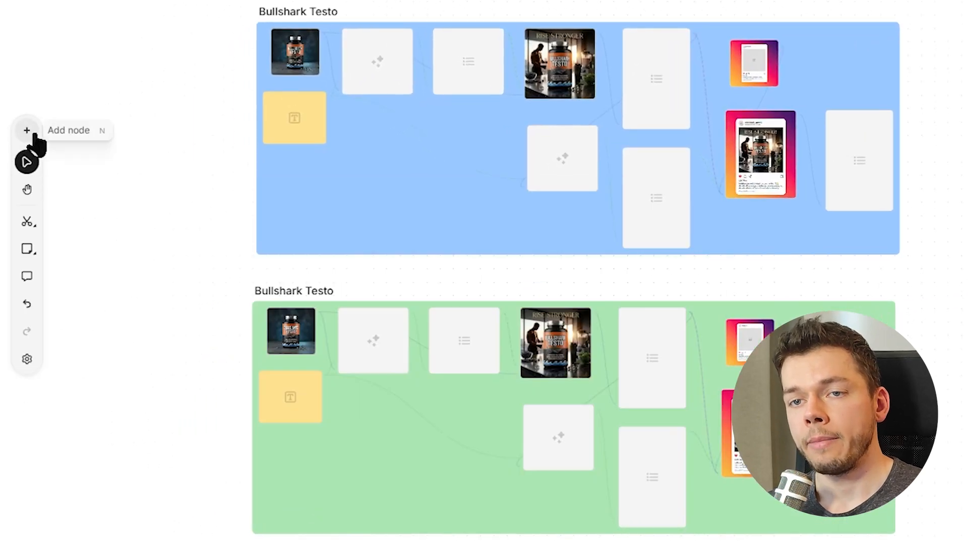
- Browse the available video, audio and reference nodes in the node library
click(34, 134)
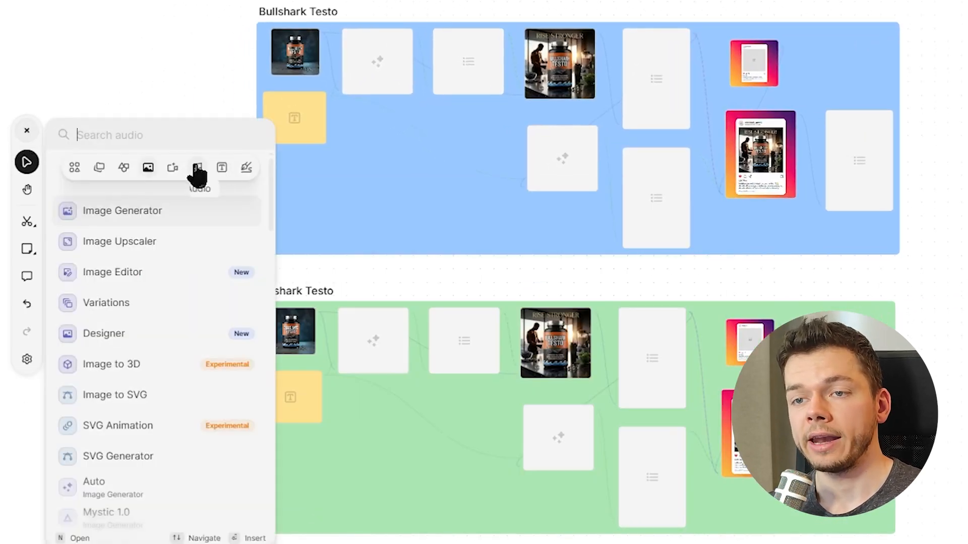
click(173, 167)
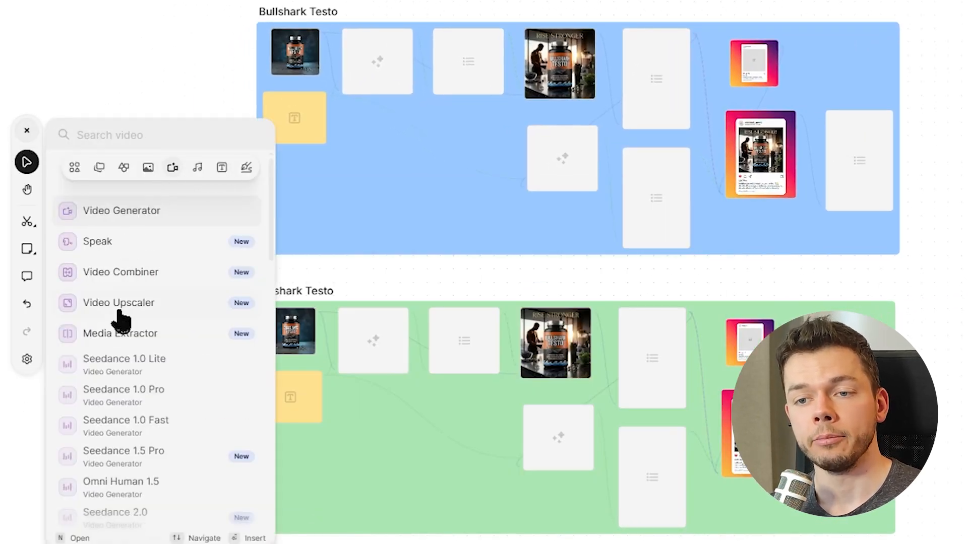
click(198, 168)
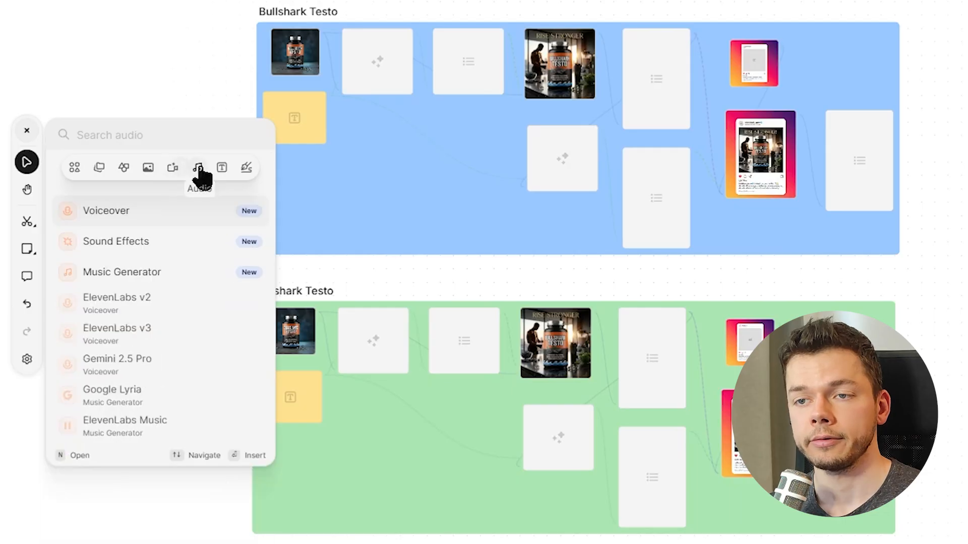
click(124, 167)
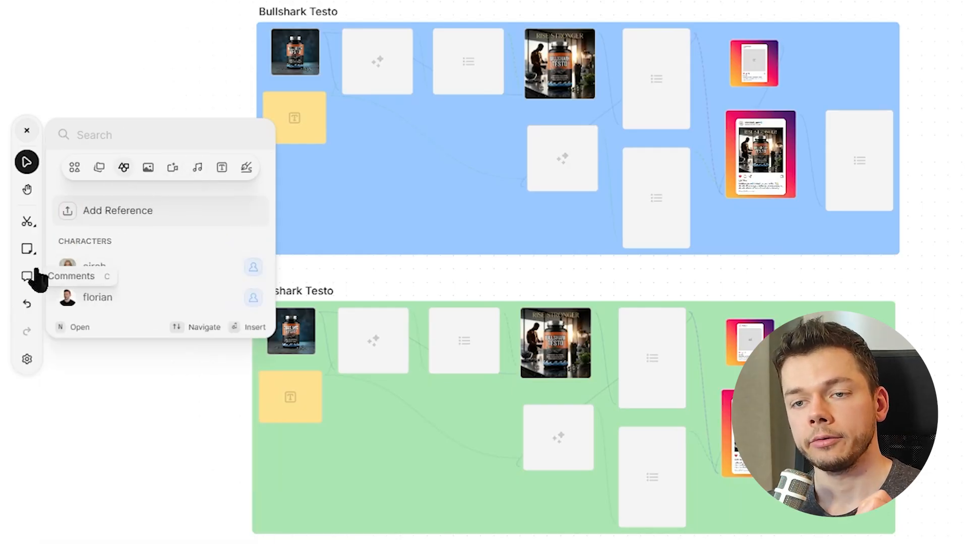
- Place a comment on the empty area of the blue group with the text "asd12"
click(27, 282)
click(363, 190)
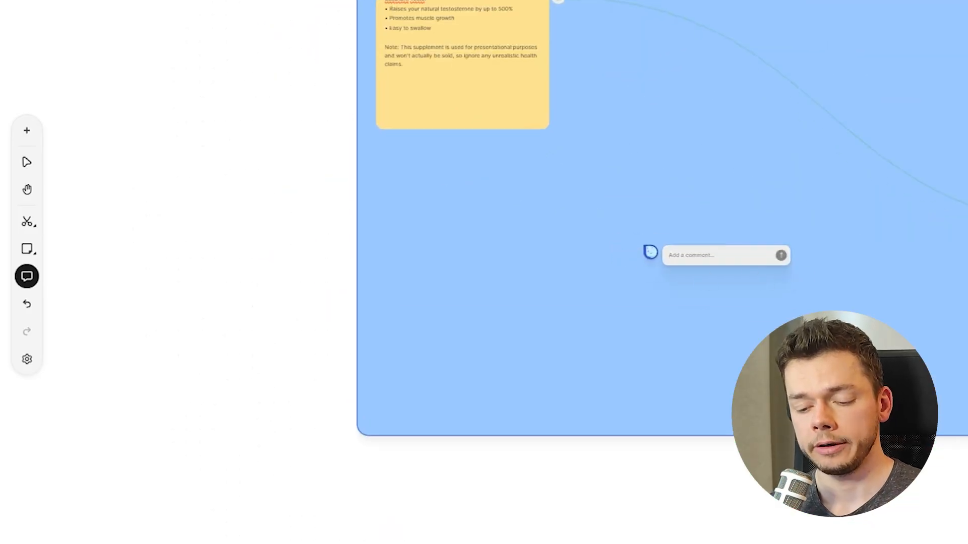
text(asd12)
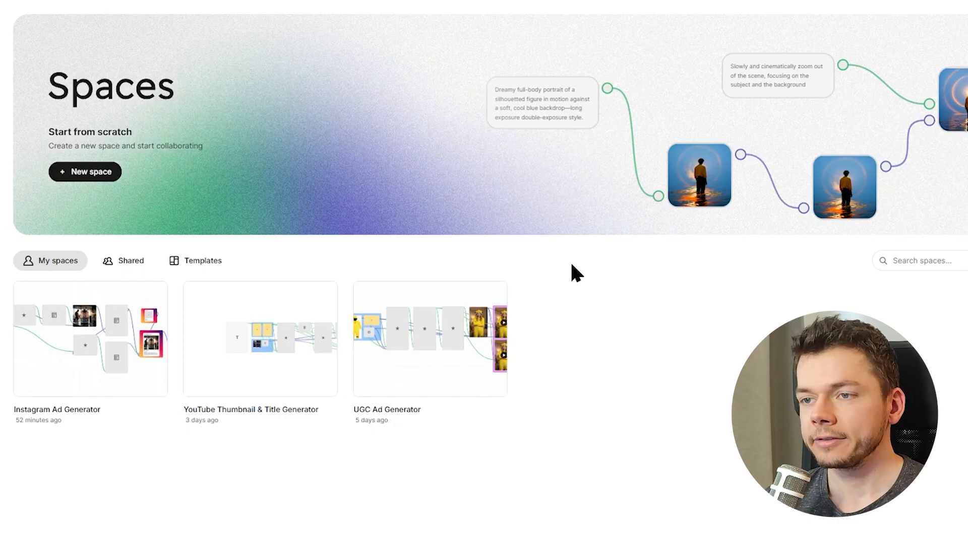
- Open the UGC Ad Generator space and view the reference images of the character in the Inputs group
click(445, 370)
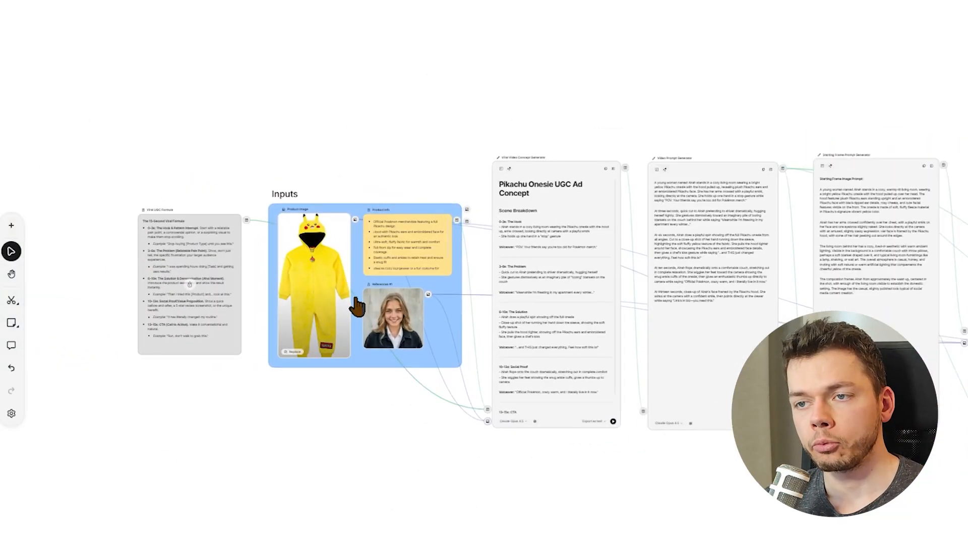
scroll(353, 297, up, 5)
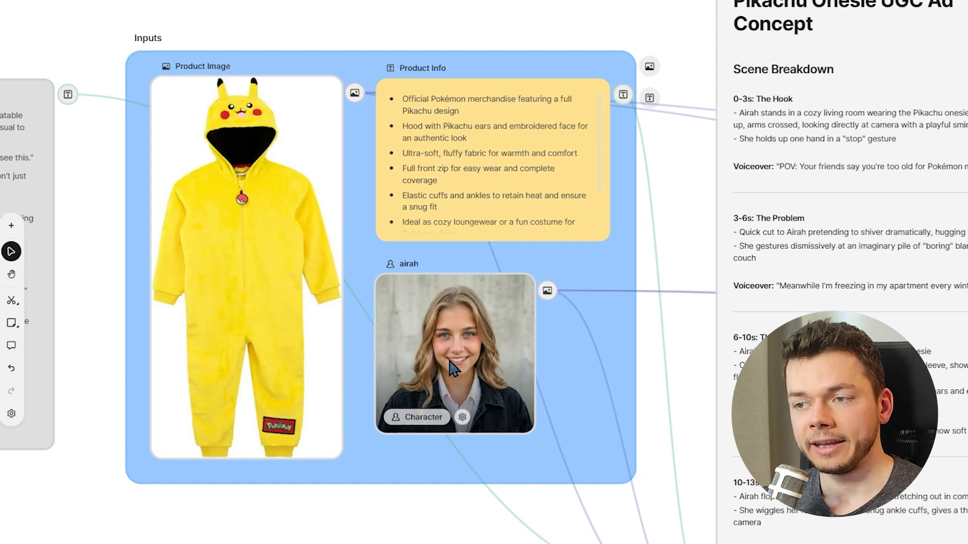
click(457, 420)
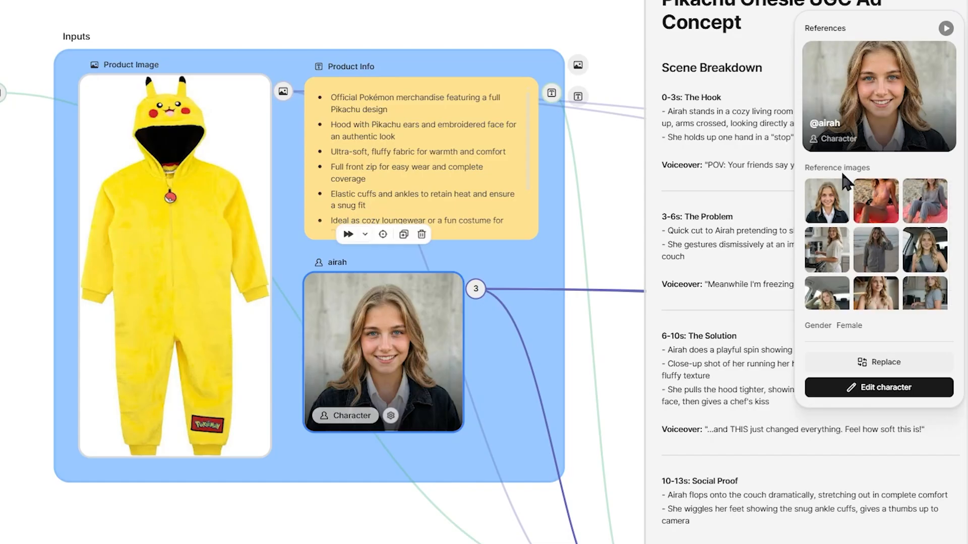
scroll(853, 267, down, 1)
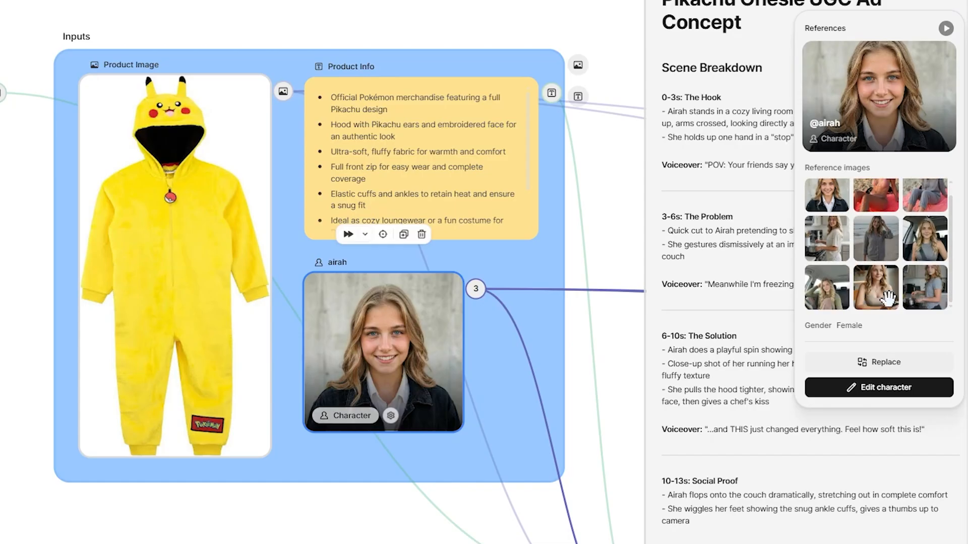
- Look at the character's edit page and the library of replacement characters, leaving the current character in place
click(888, 392)
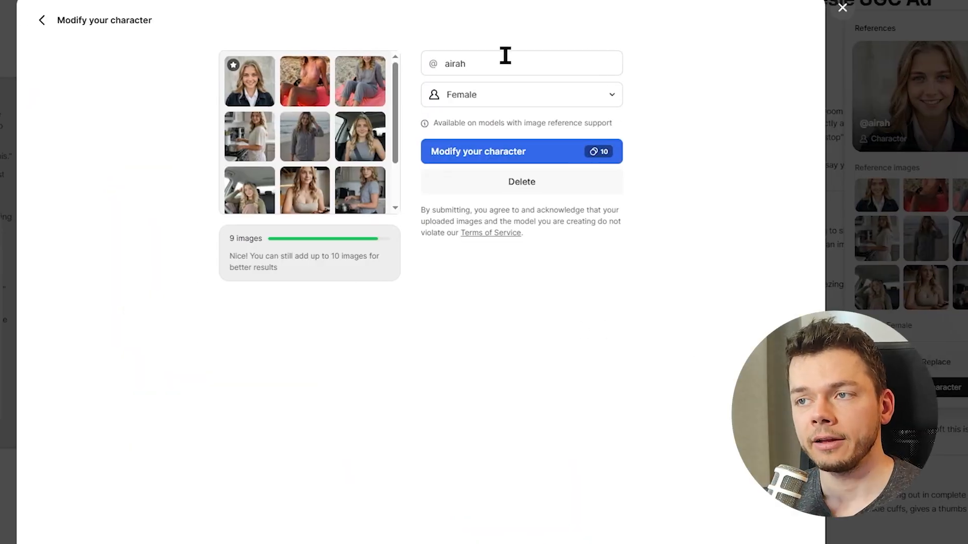
mouse_move(243, 129)
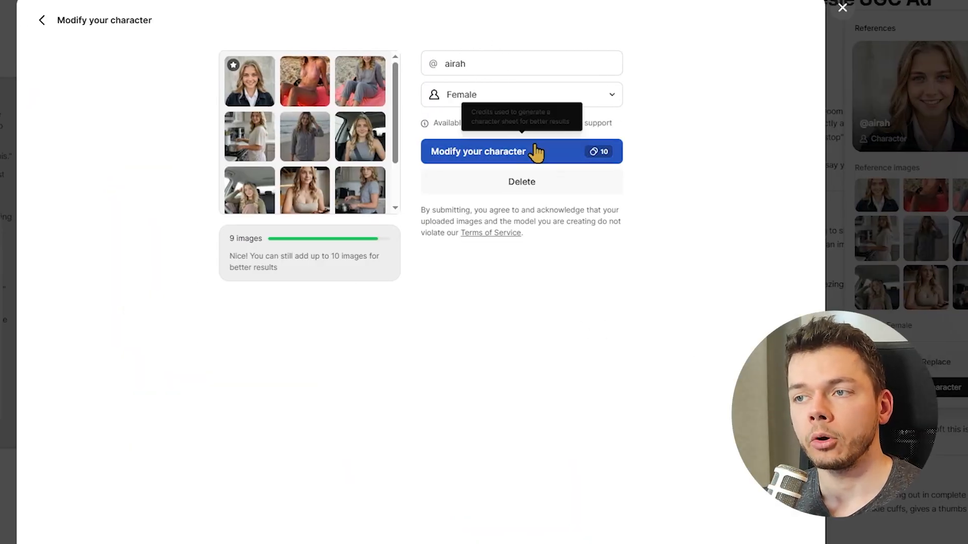
click(41, 20)
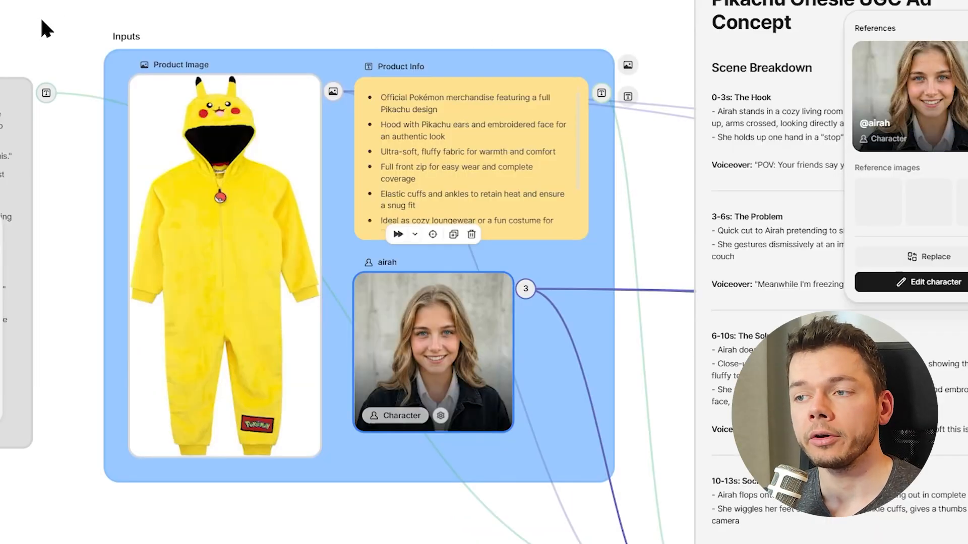
click(393, 416)
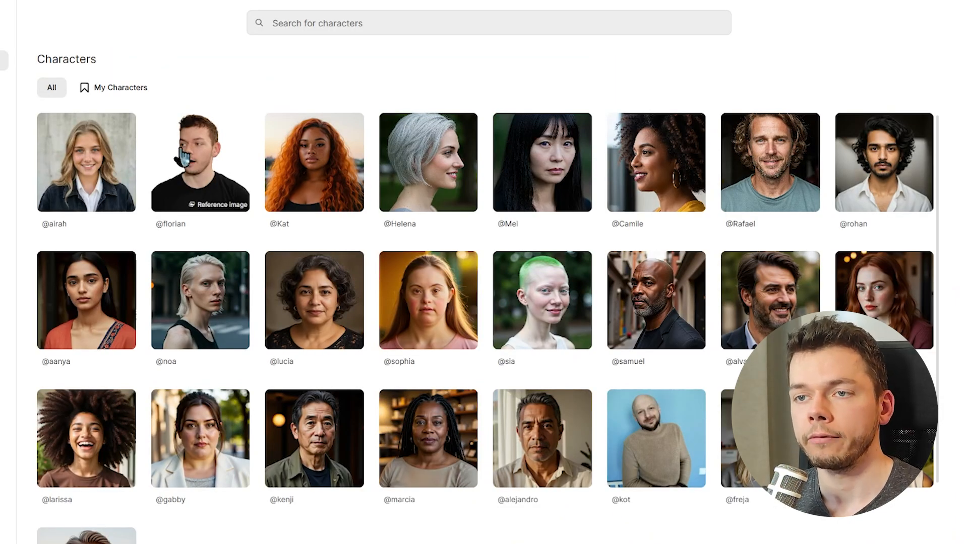
key(Escape)
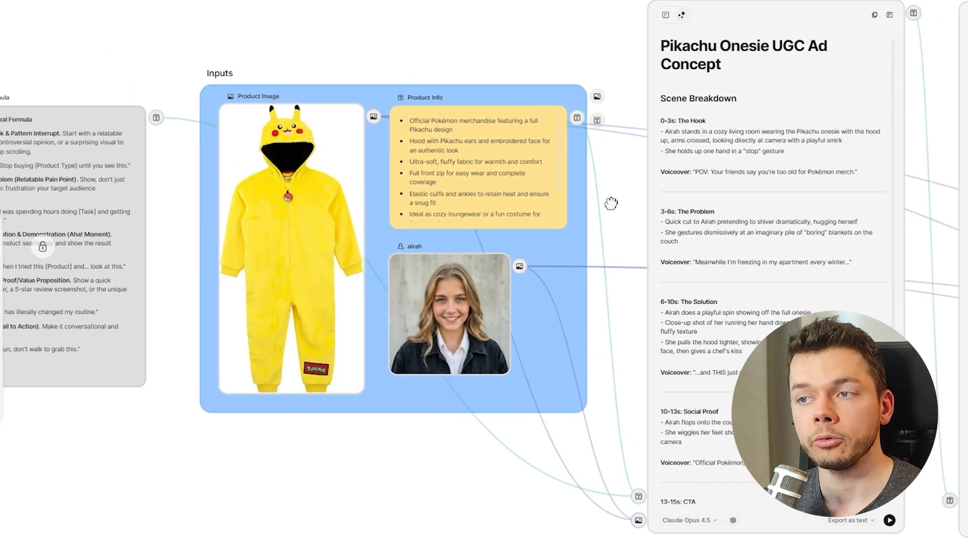
- Review the Viral Video Concept Generator's system prompt alongside the Viral UGC Formula and the generated scene breakdown
drag(611, 204, 476, 224)
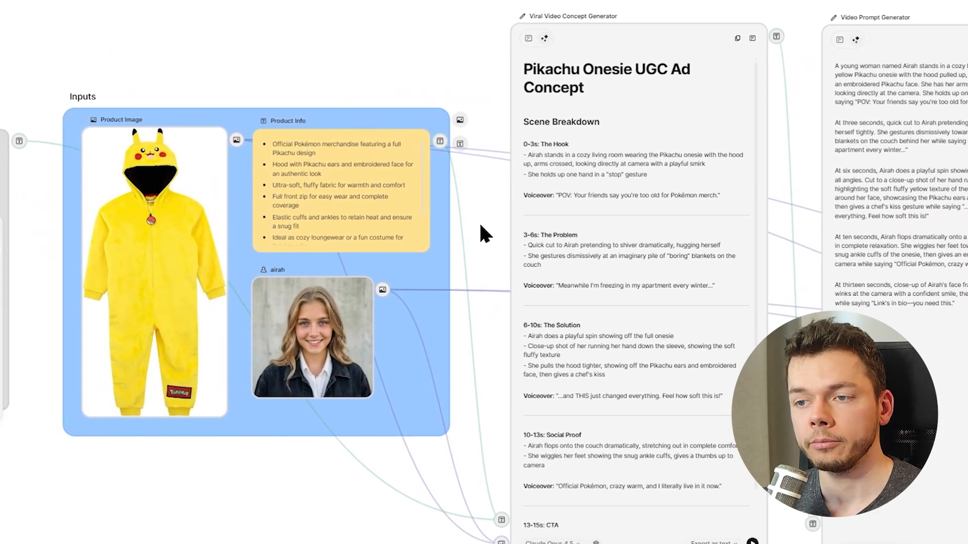
drag(405, 69, 246, 80)
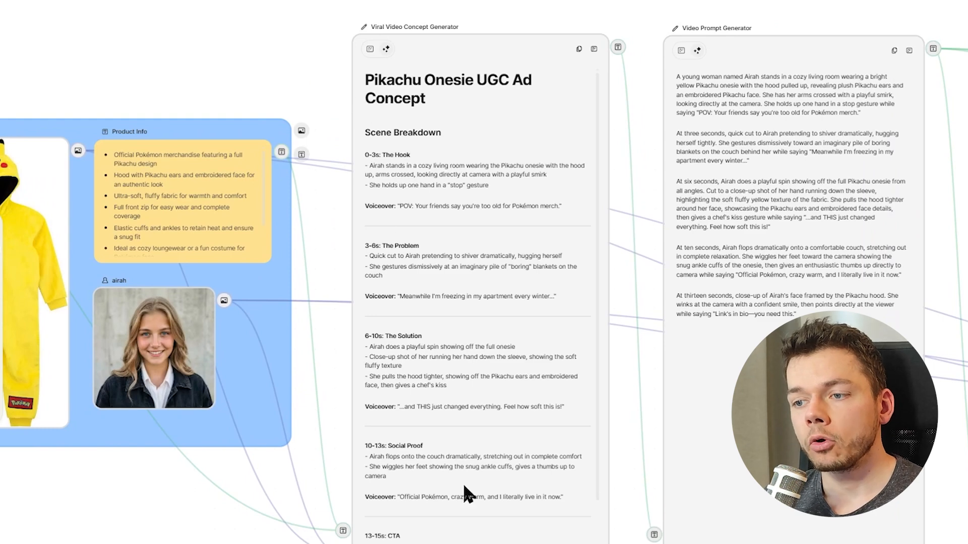
scroll(444, 524, down, 1)
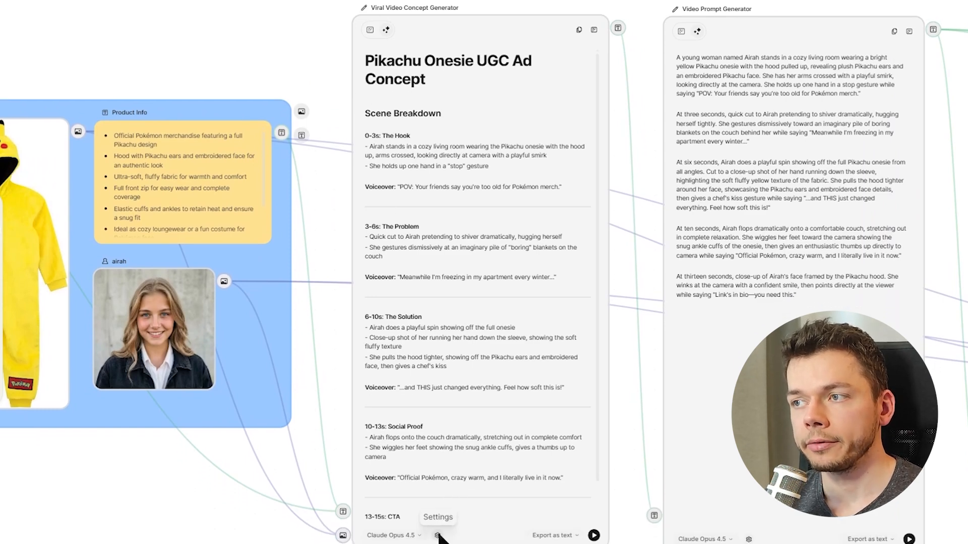
click(437, 536)
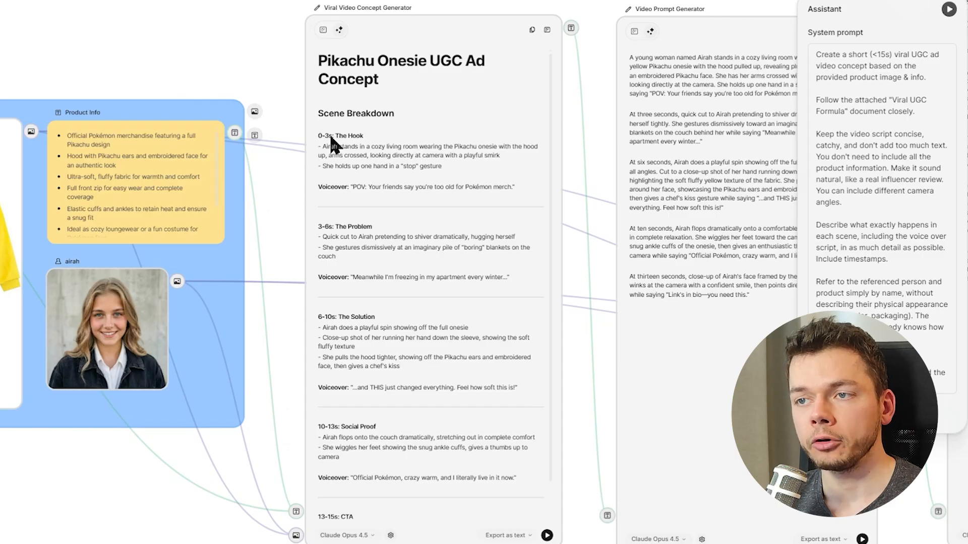
scroll(319, 217, left, 10)
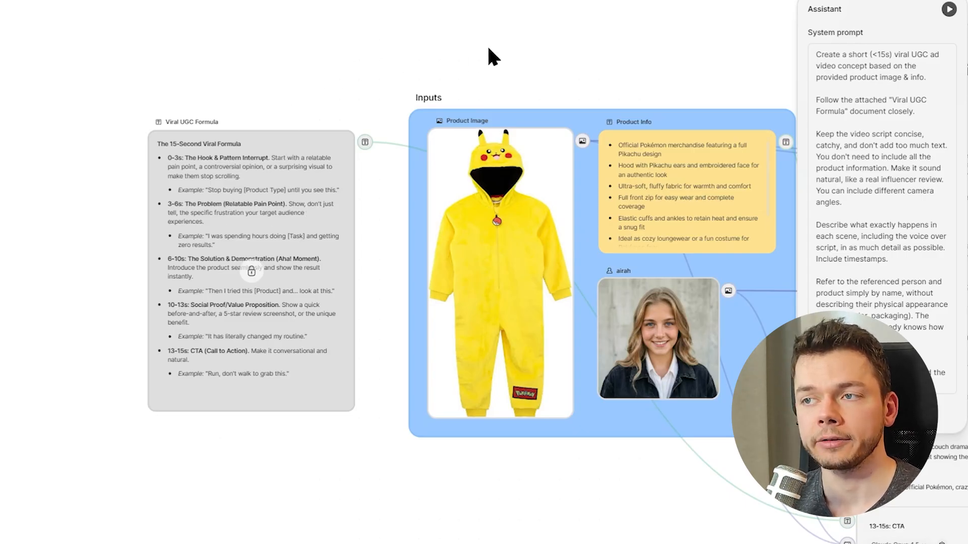
scroll(488, 55, right, 8)
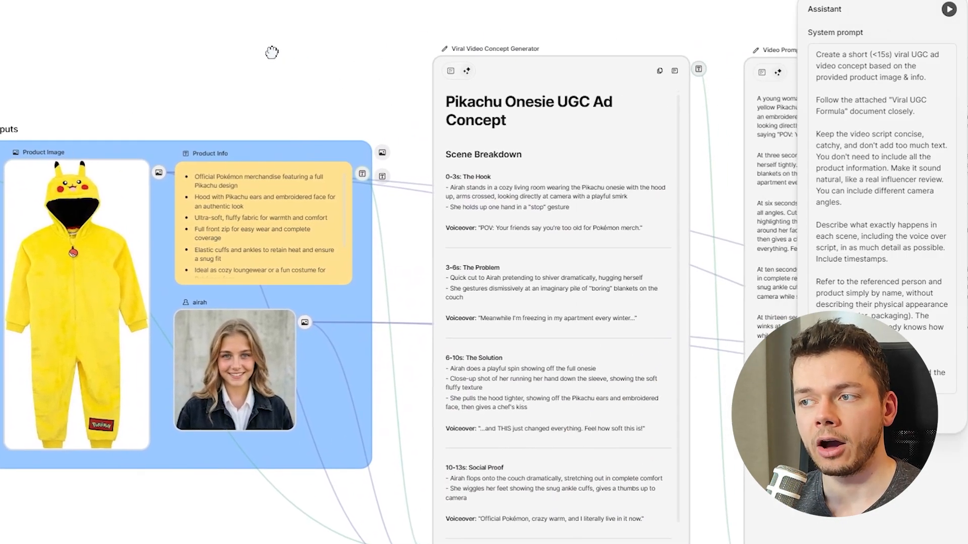
drag(272, 52, 102, 18)
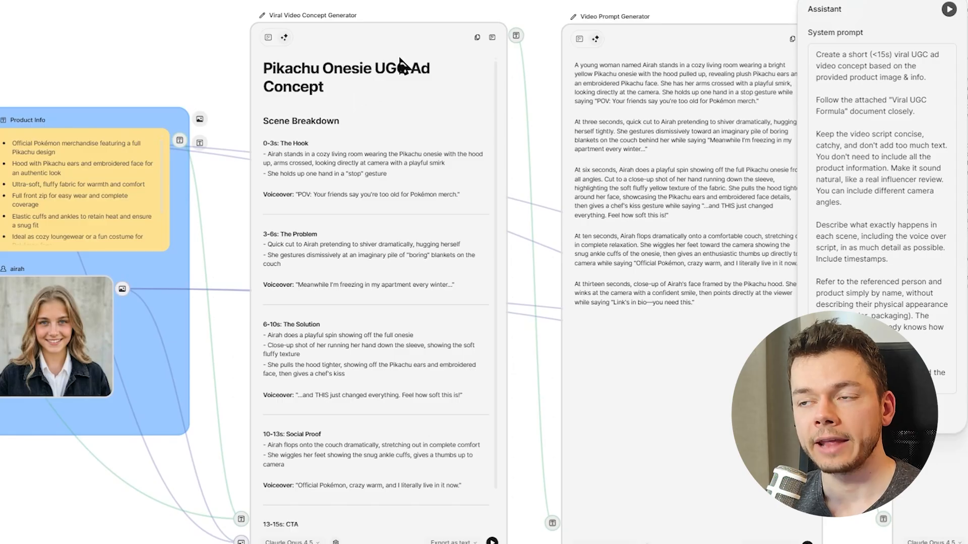
- Open the Video Prompt Generator's settings and select its entire system prompt text
drag(512, 5, 173, 11)
click(363, 403)
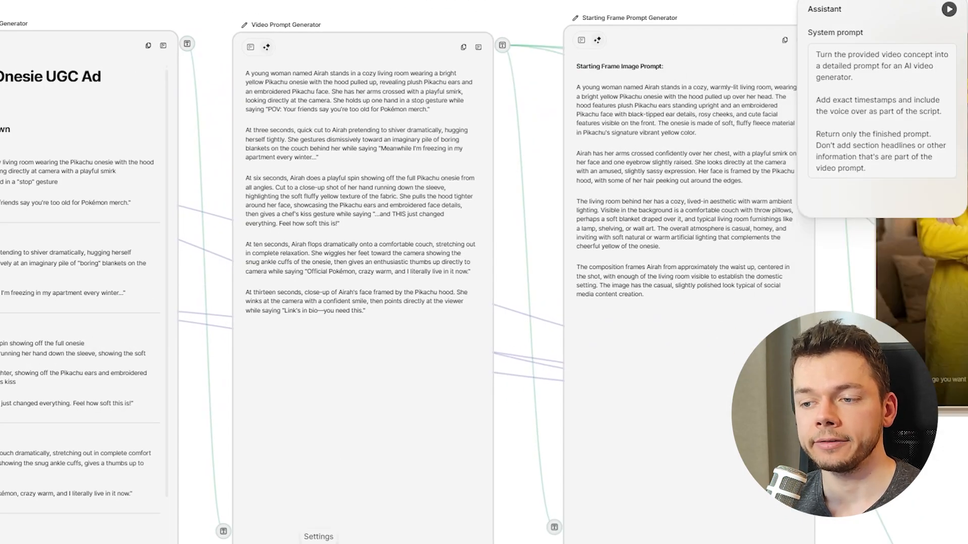
key(ctrl+a)
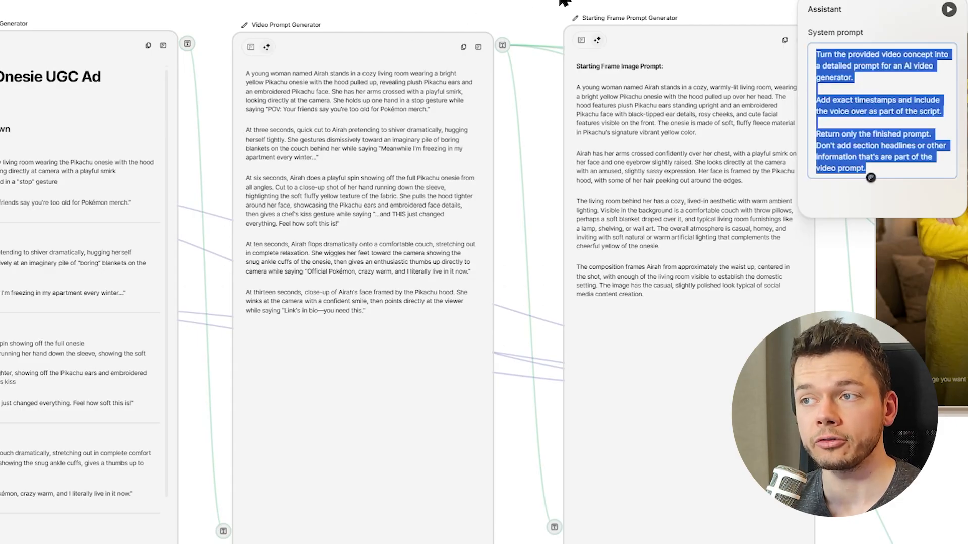
- Select the Starting Frame Prompt Generator node to read its image prompt
drag(564, 1, 355, 43)
click(354, 41)
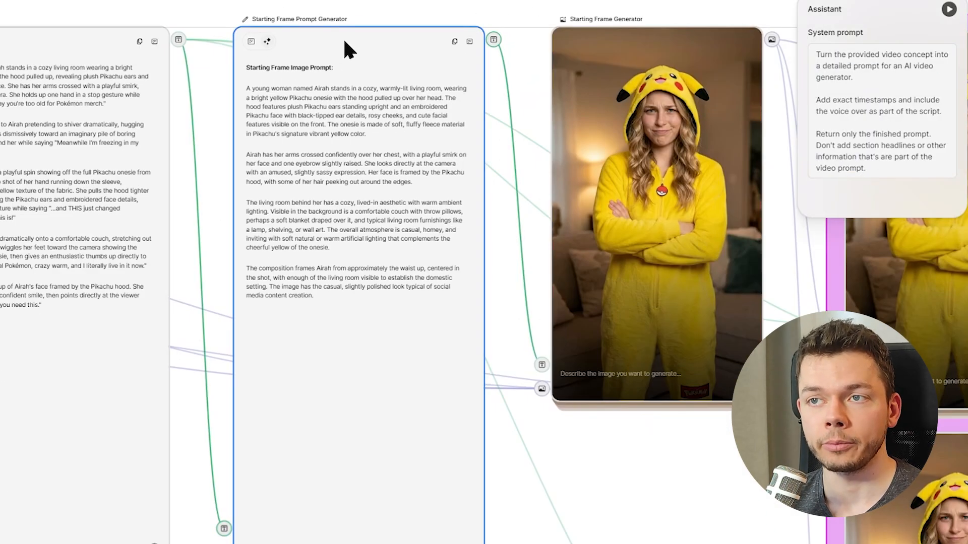
- Check the Starting Frame Generator's settings, view its image in the enlarged preview, and return to the canvas
drag(107, 99, 274, 109)
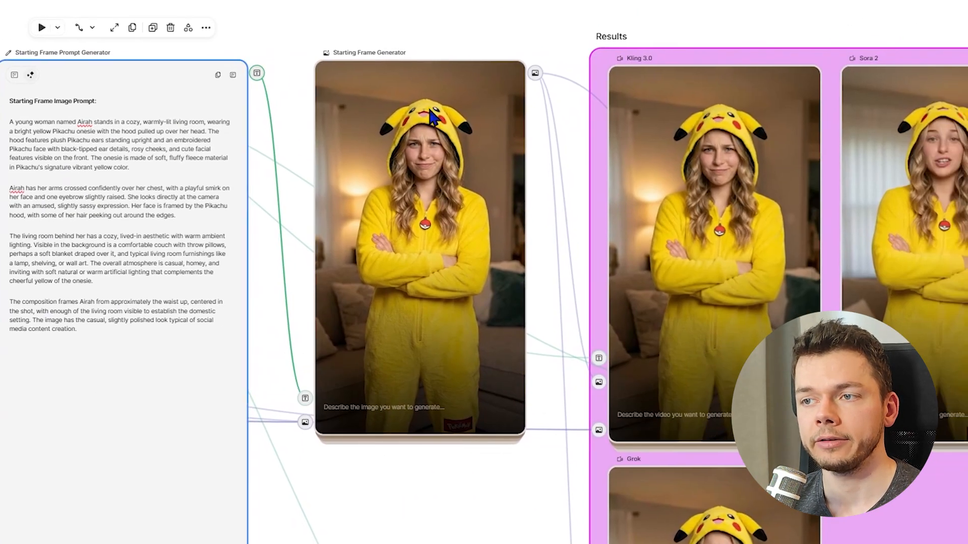
click(731, 198)
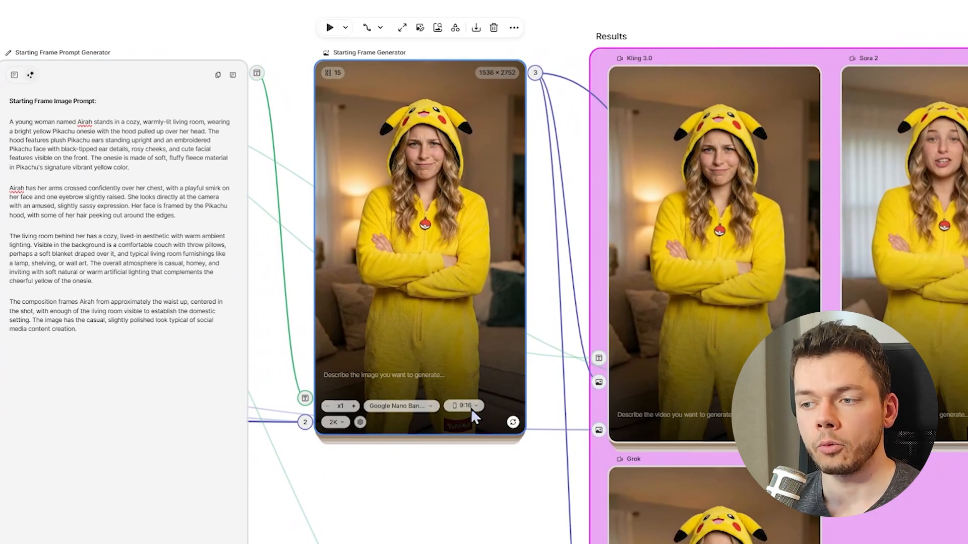
double_click(441, 196)
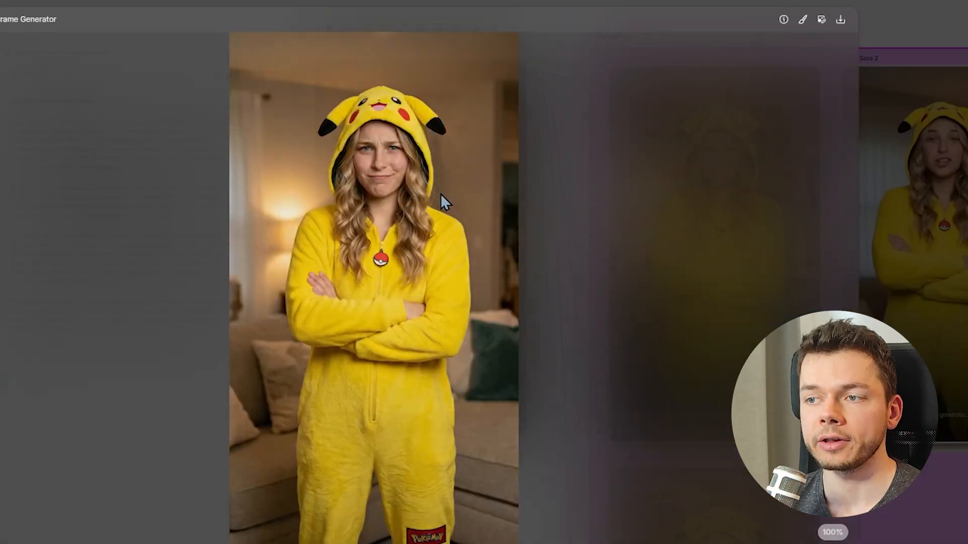
click(879, 167)
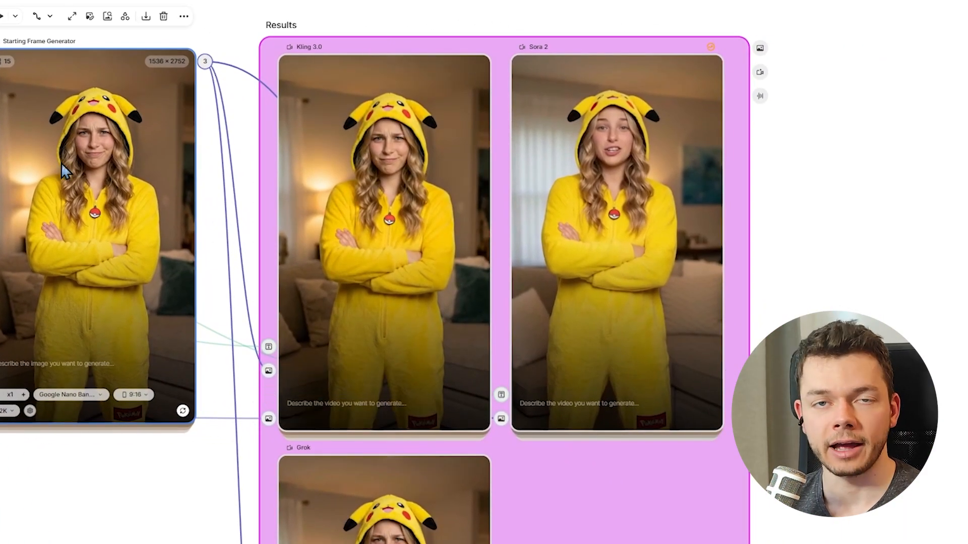
- Open the Grok node's model choices in the Results group and browse the full list of available video models
mouse_move(399, 207)
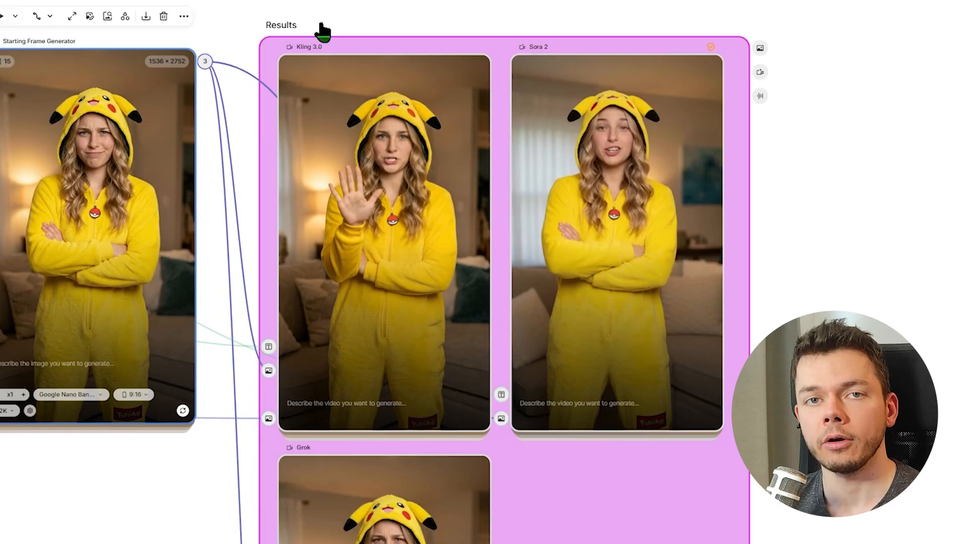
drag(838, 234, 746, 224)
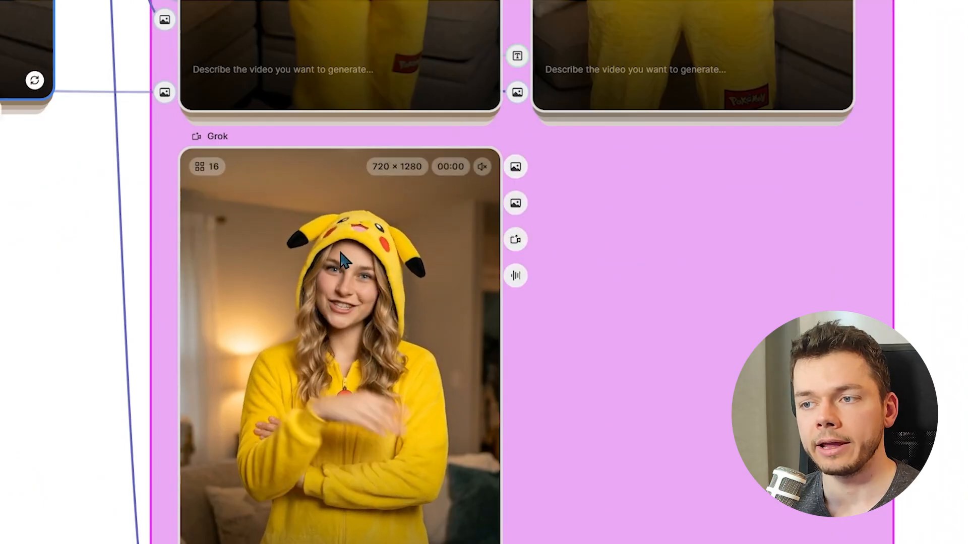
click(441, 348)
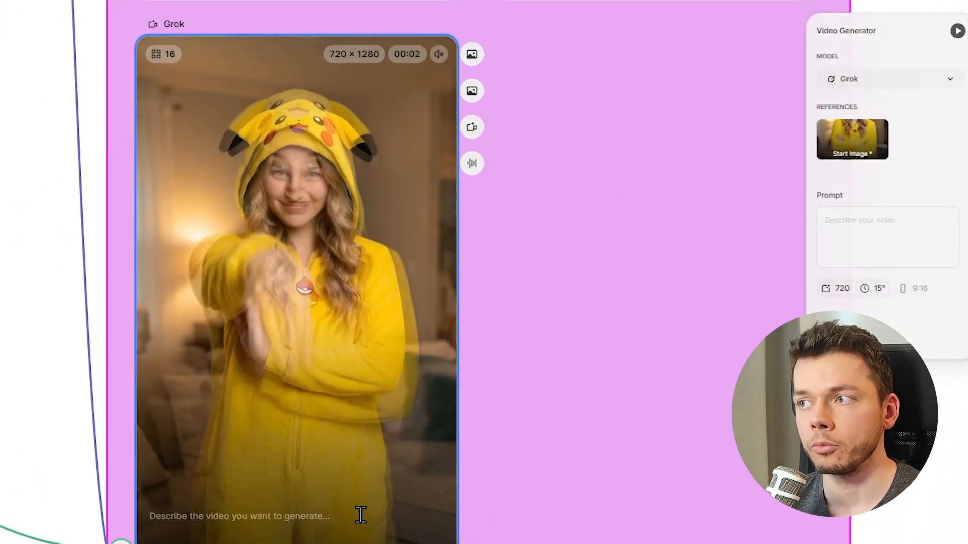
click(920, 85)
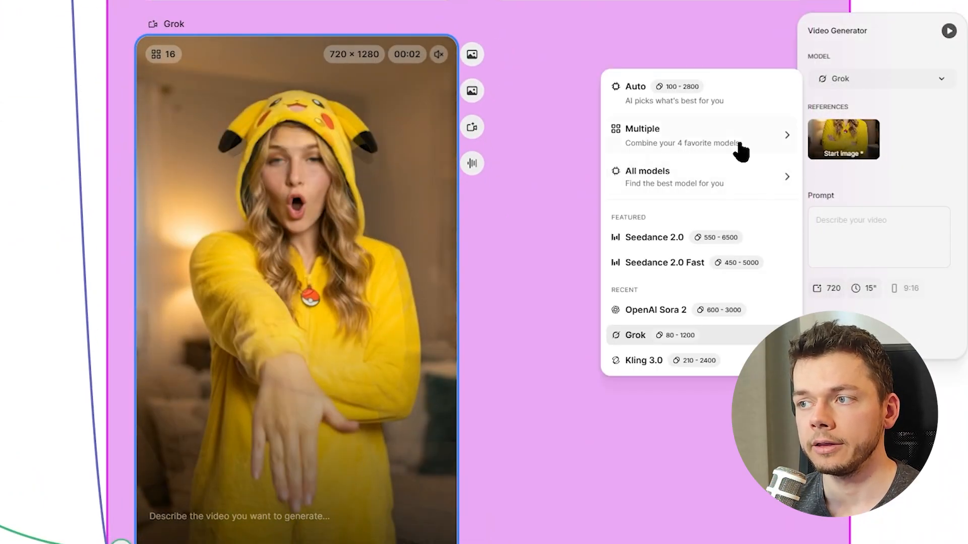
click(709, 179)
scroll(209, 192, down, 15)
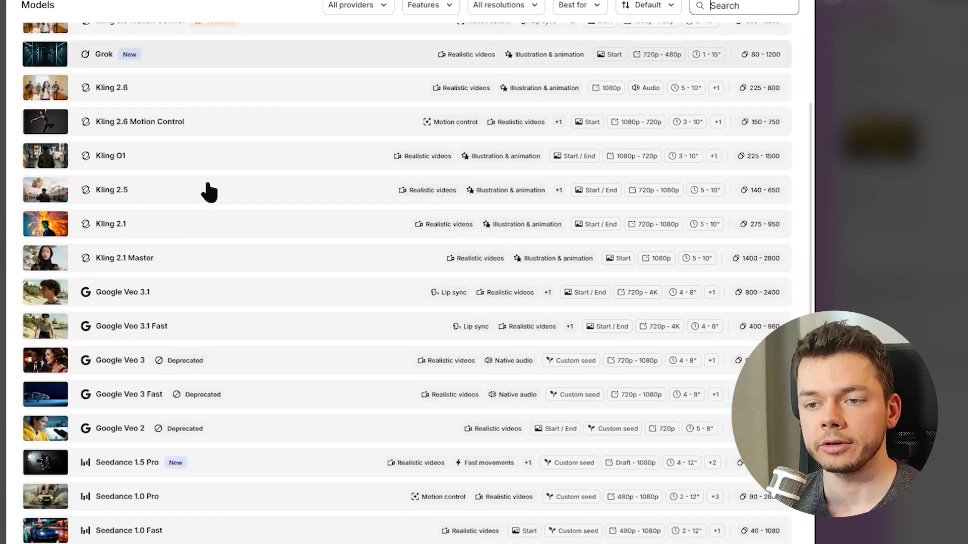
scroll(209, 192, up, 15)
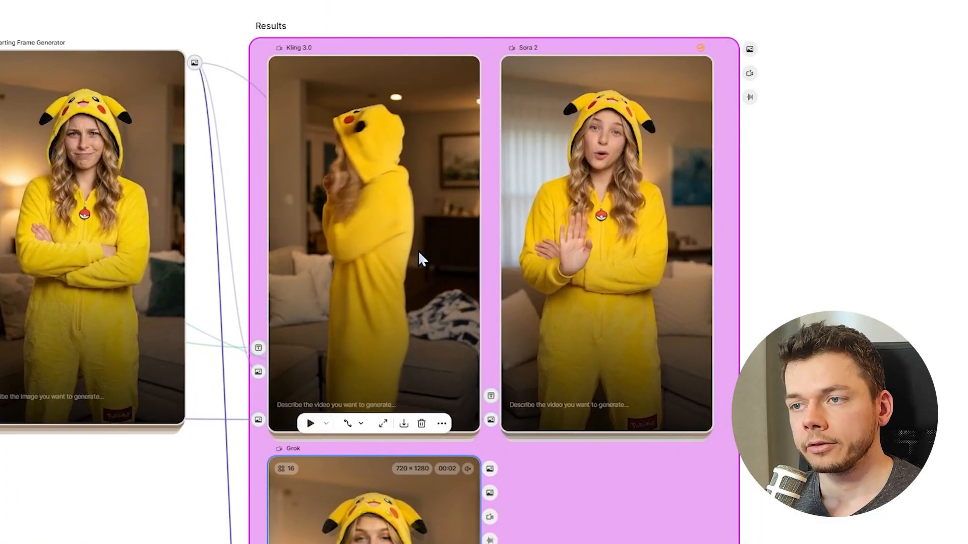
- Play the Kling 3.0 and Sora 2 result videos in the enlarged preview, returning to the canvas after each
double_click(488, 174)
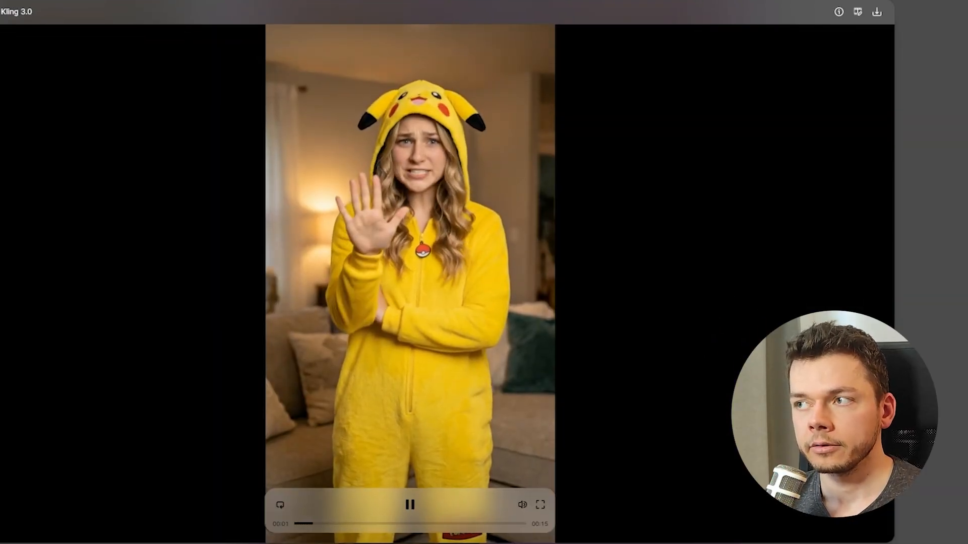
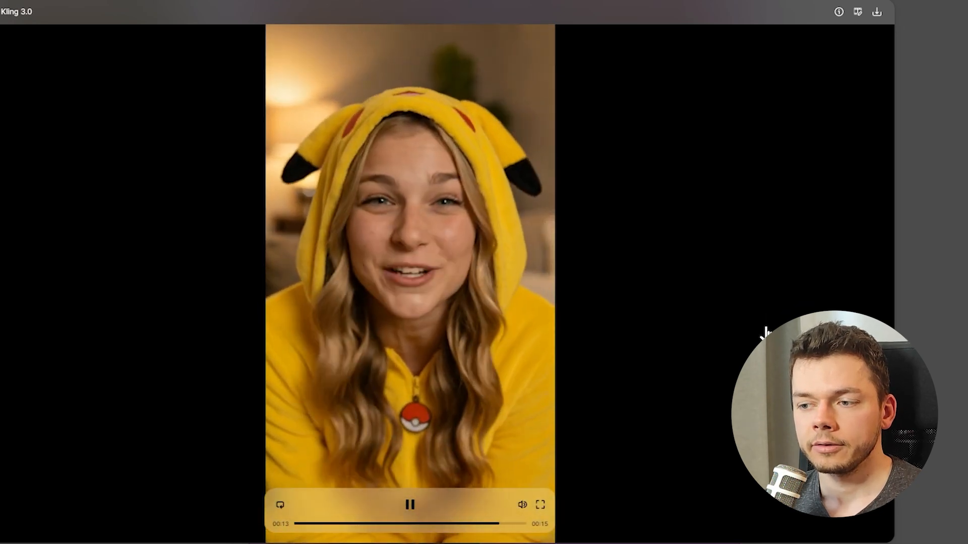
click(850, 255)
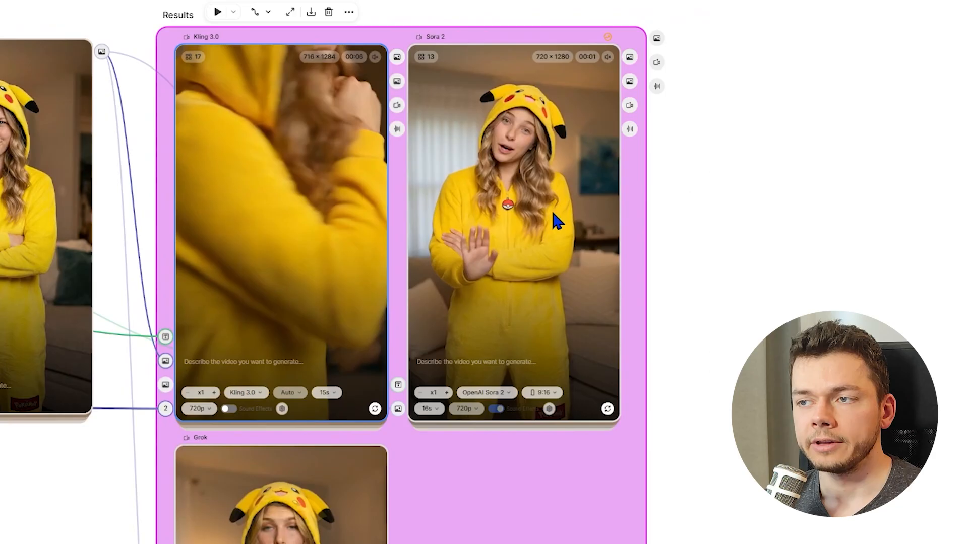
click(644, 202)
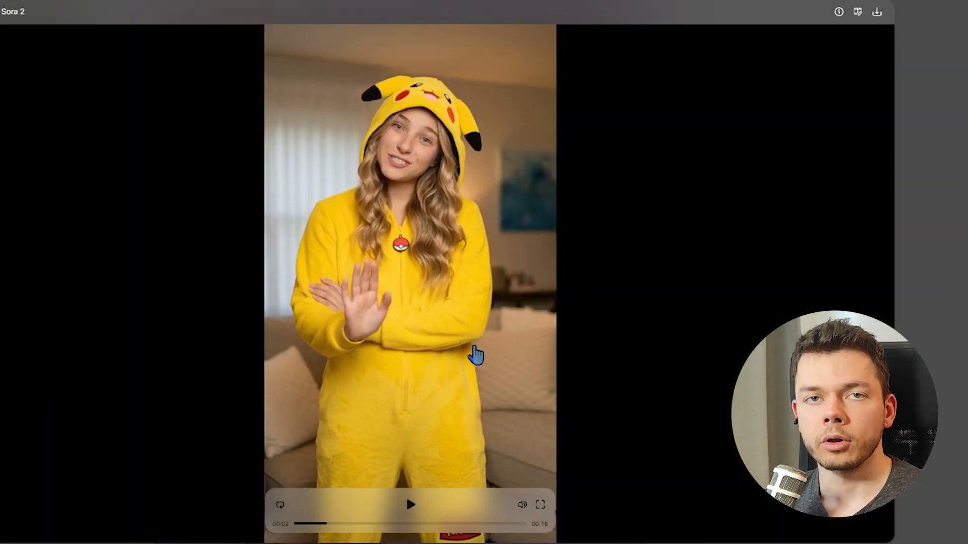
click(476, 356)
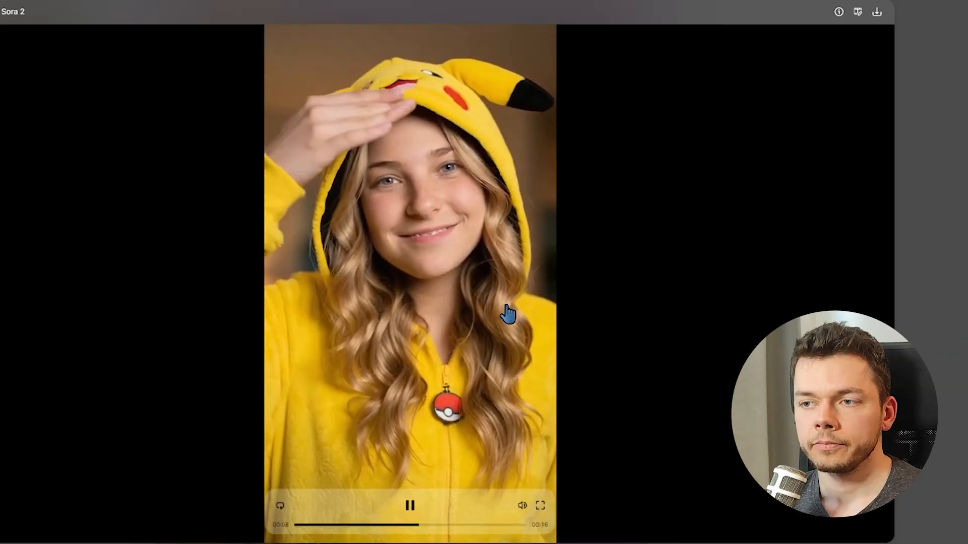
click(411, 504)
click(965, 290)
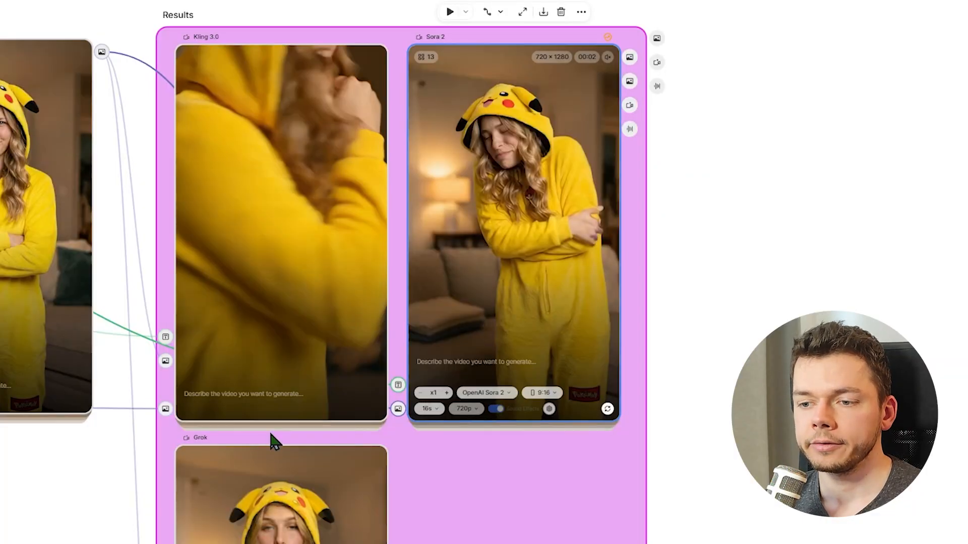
- Play the Grok result video in the enlarged preview and return to the canvas
drag(272, 436, 415, 148)
double_click(412, 336)
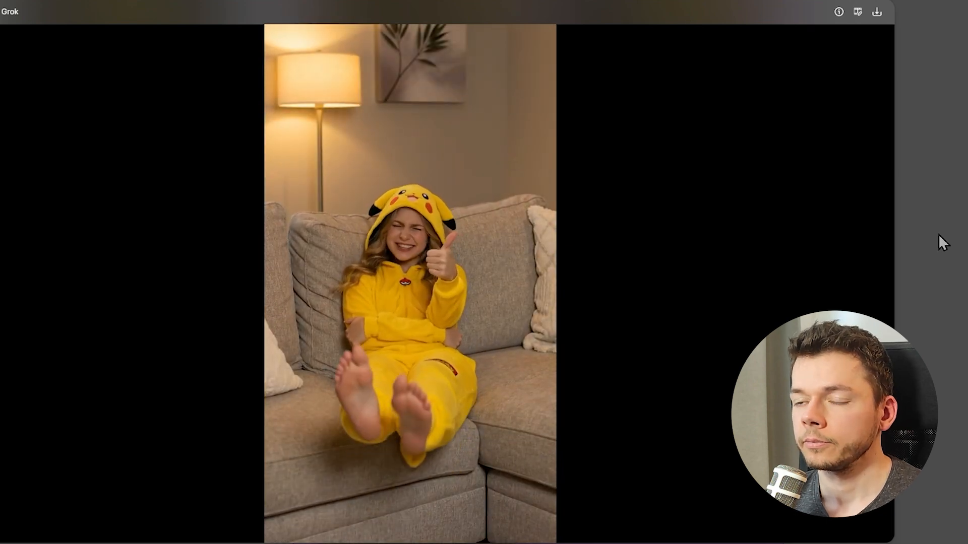
mouse_move(548, 261)
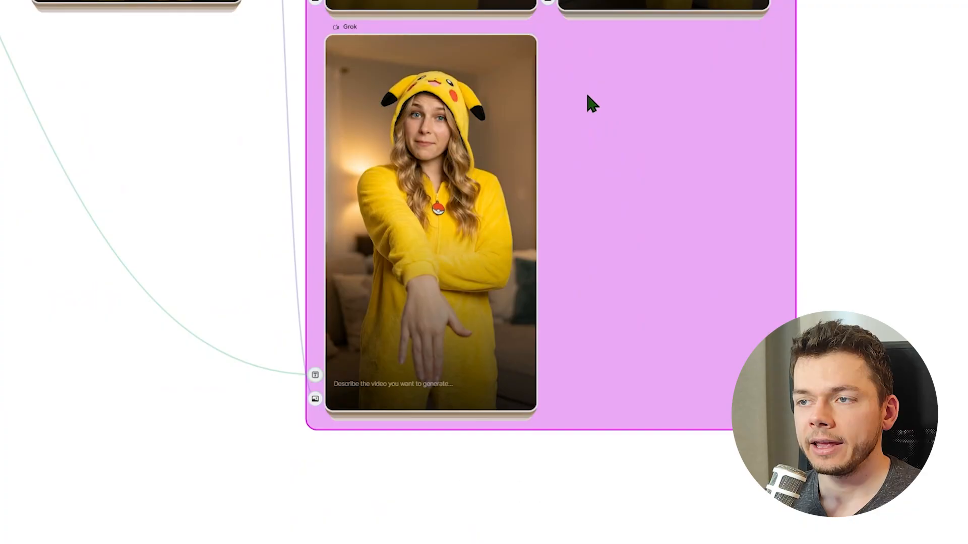
- Open the Kling 3.0 video in the video editor and examine its prompt-based editing, model choices and effects
drag(587, 101, 504, 444)
double_click(369, 123)
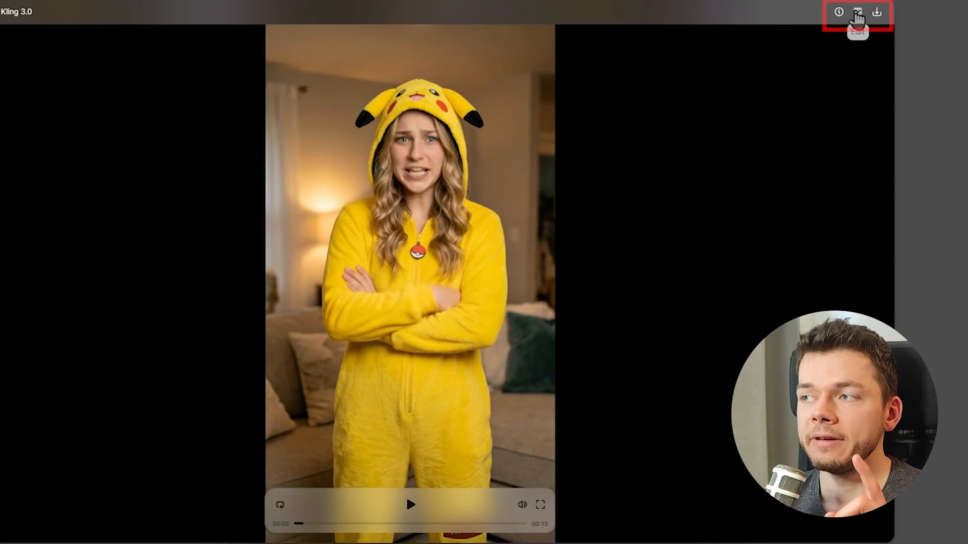
click(856, 16)
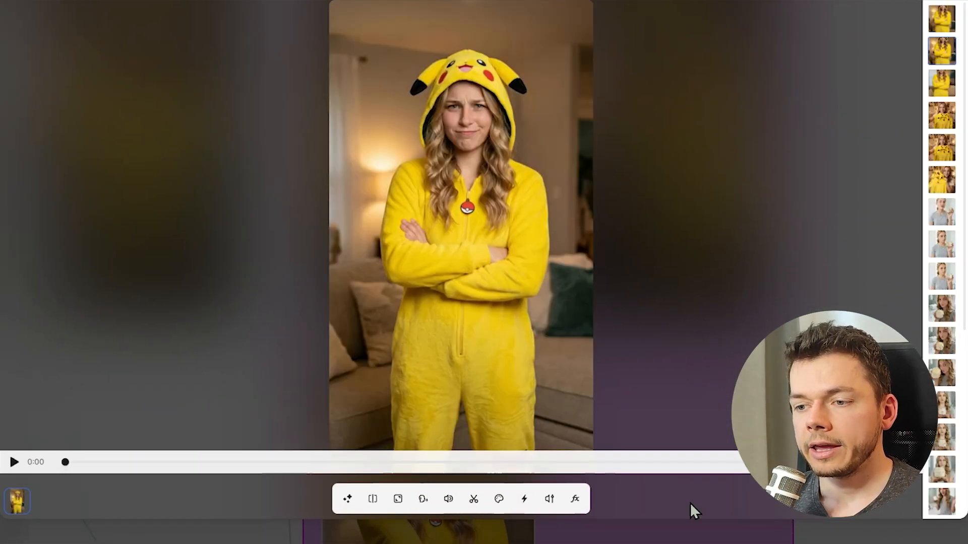
click(348, 500)
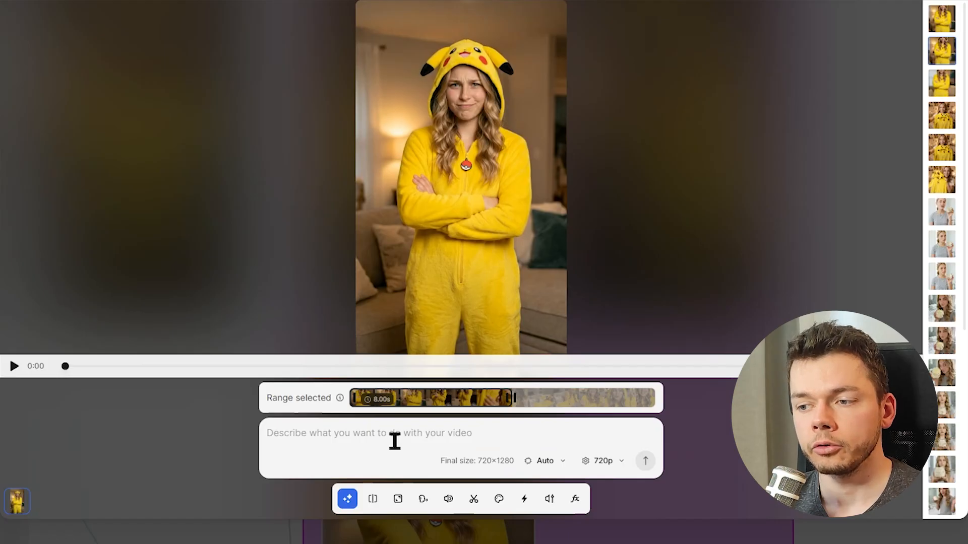
click(538, 464)
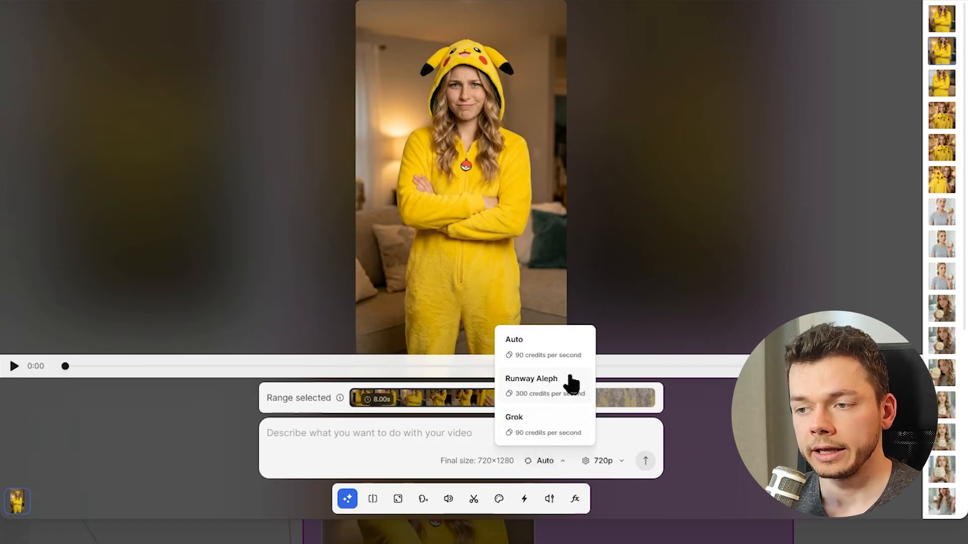
click(375, 442)
click(574, 501)
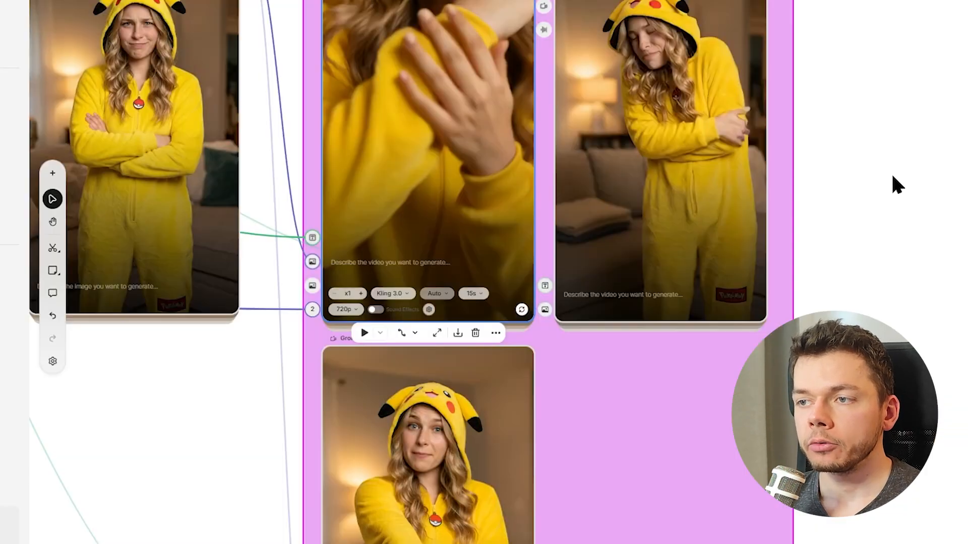
- Inspect the Sora 2 node's End image output and the Kling 3.0 node's Start image input
drag(862, 105, 693, 294)
click(534, 207)
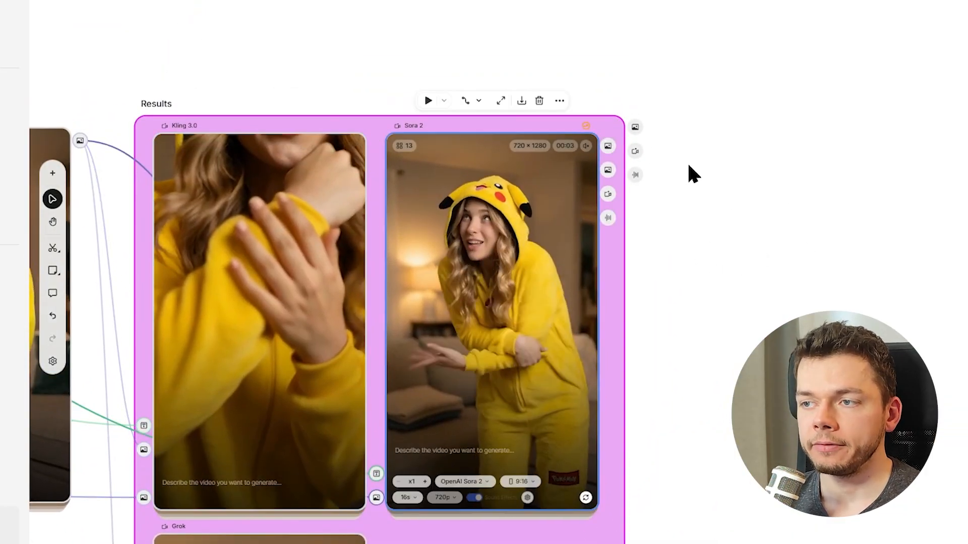
scroll(689, 165, up, 5)
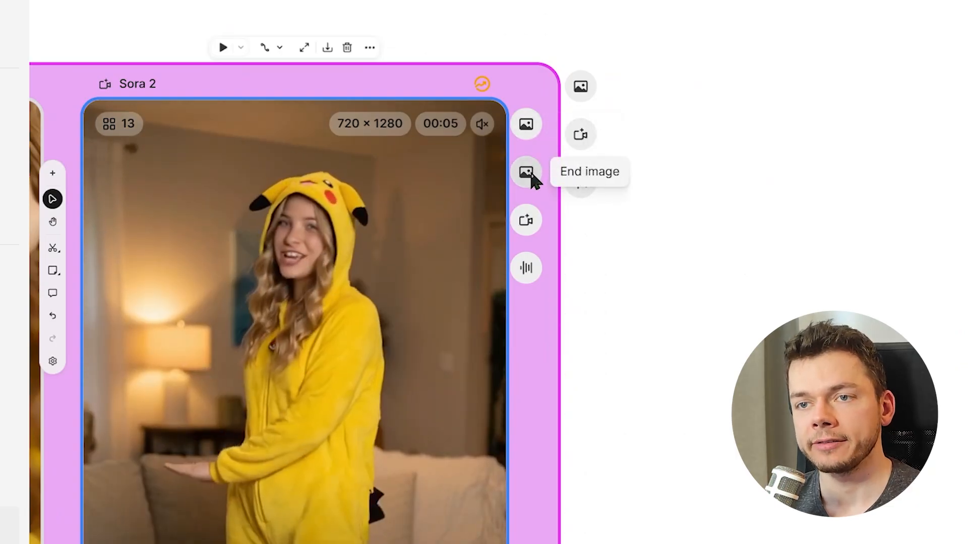
scroll(701, 212, down, 3)
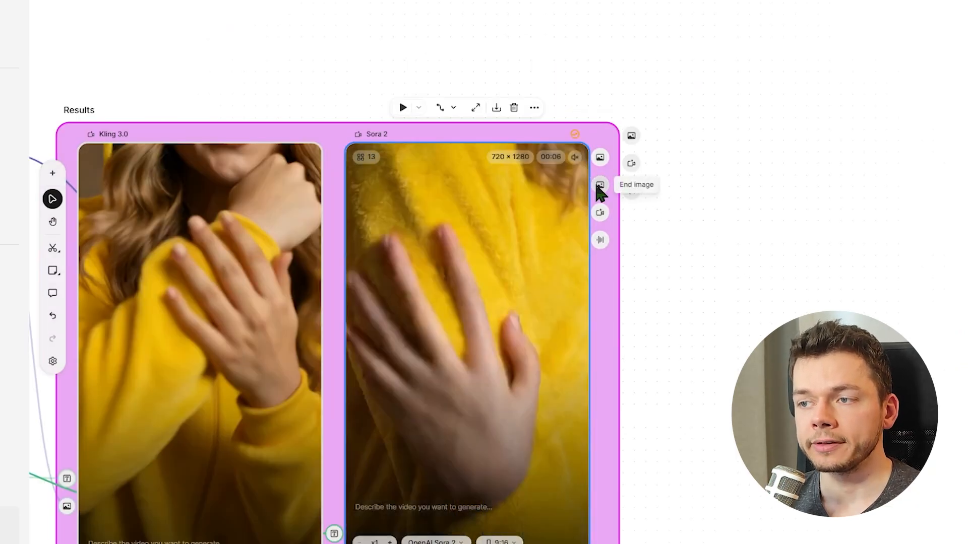
scroll(598, 190, left, 5)
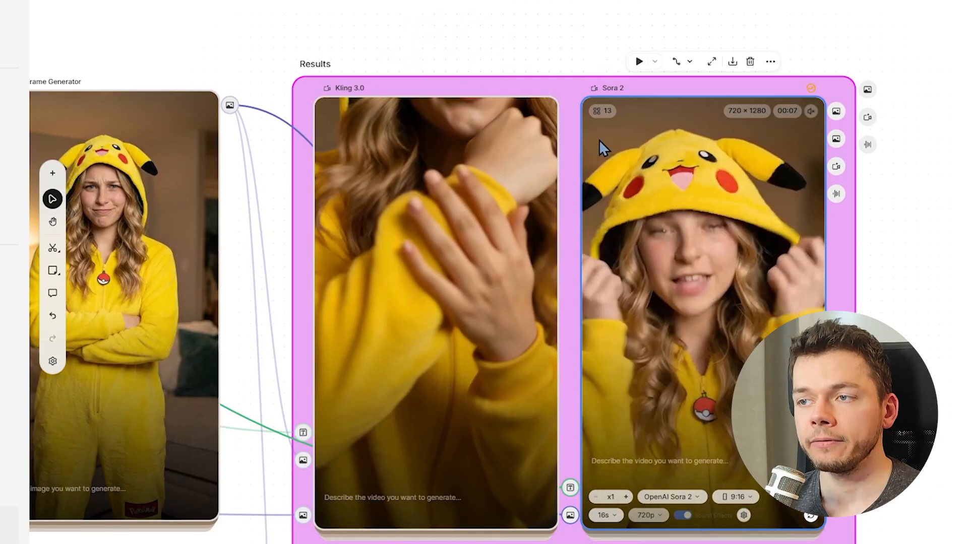
click(406, 154)
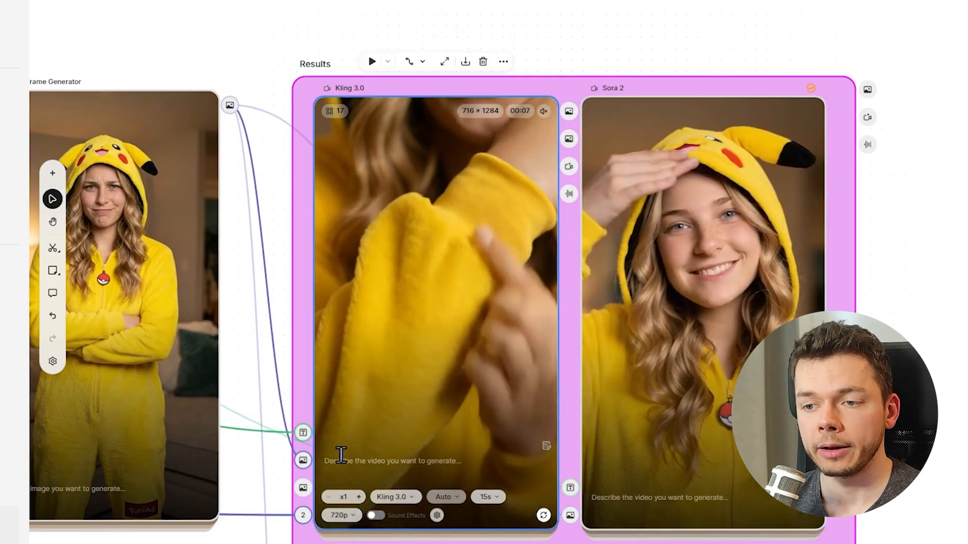
scroll(303, 460, up, 5)
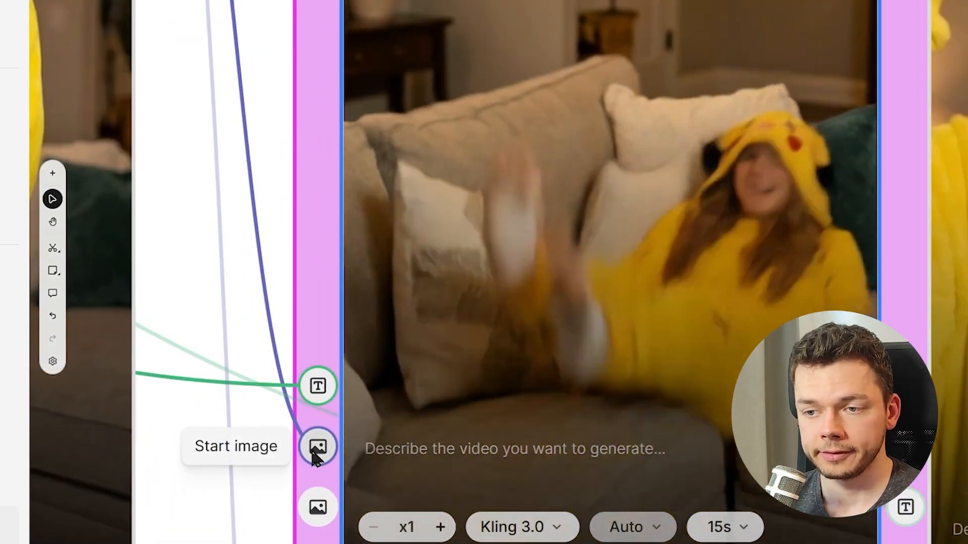
scroll(317, 451, down, 5)
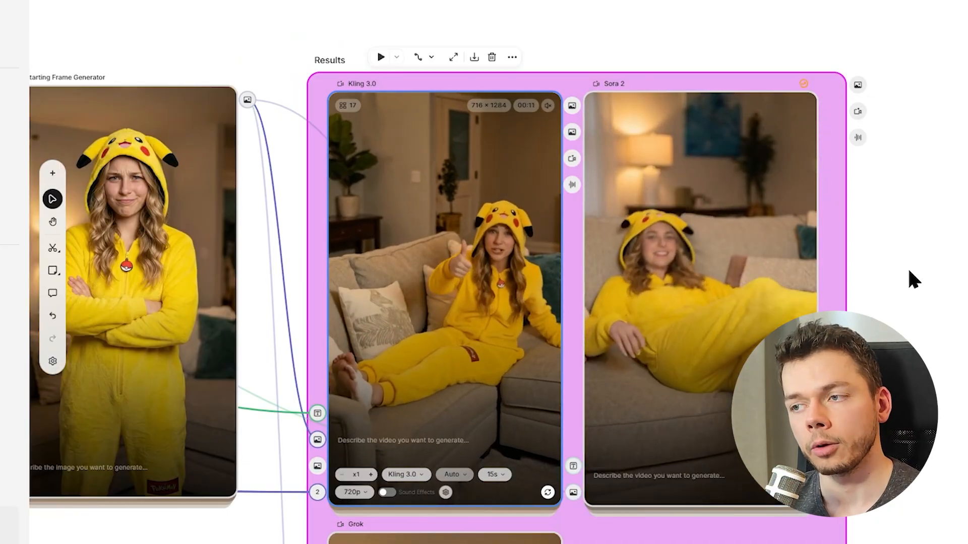
- Add a Video Combiner node and place it in the empty canvas area beside the Results group
drag(913, 277, 731, 217)
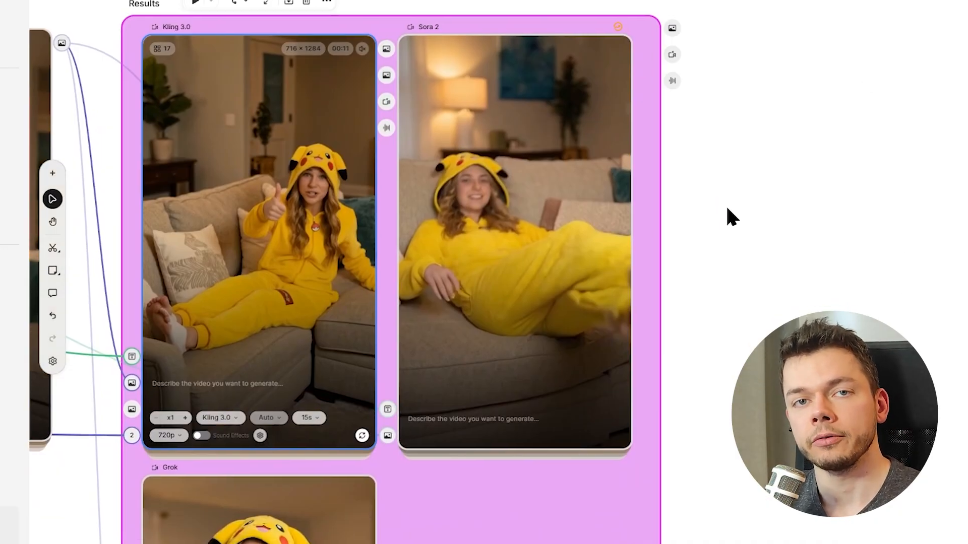
click(51, 174)
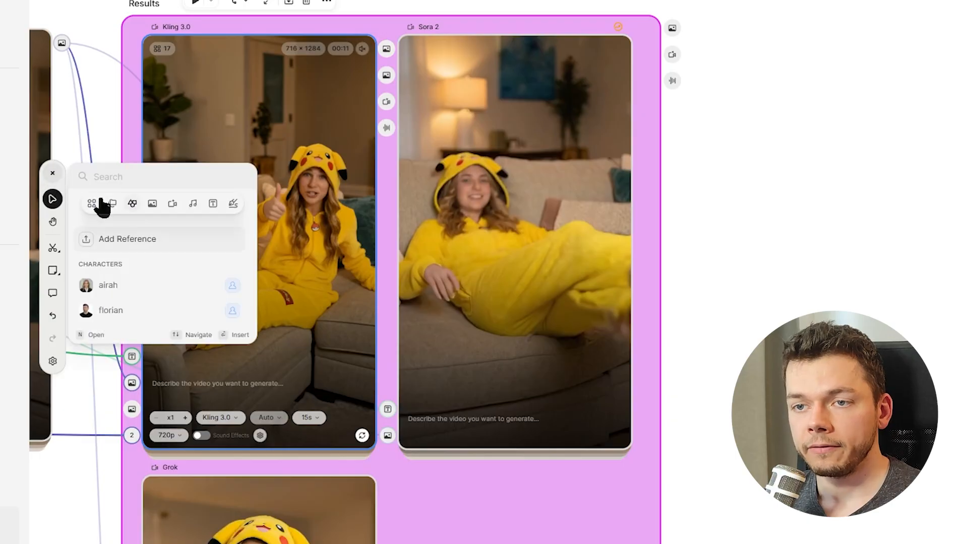
click(172, 207)
click(135, 291)
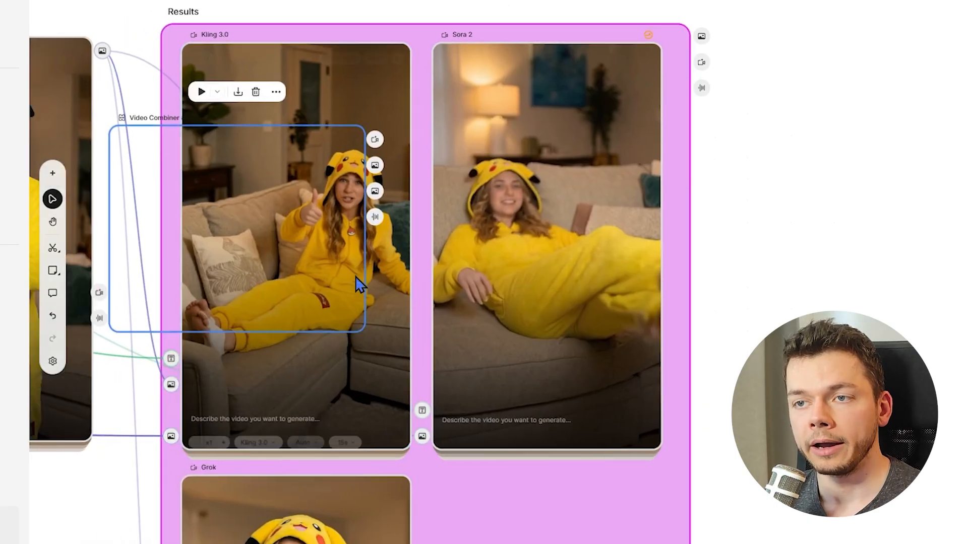
scroll(162, 188, right, 3)
drag(162, 188, 883, 167)
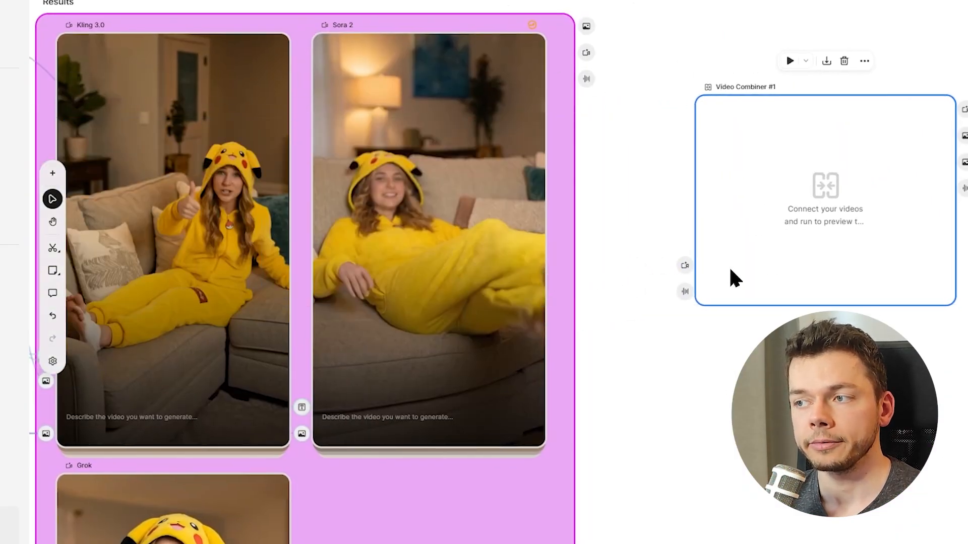
- Add a Music Generator node, check its available models, and place it below the Video Combiner
scroll(464, 191, right, 3)
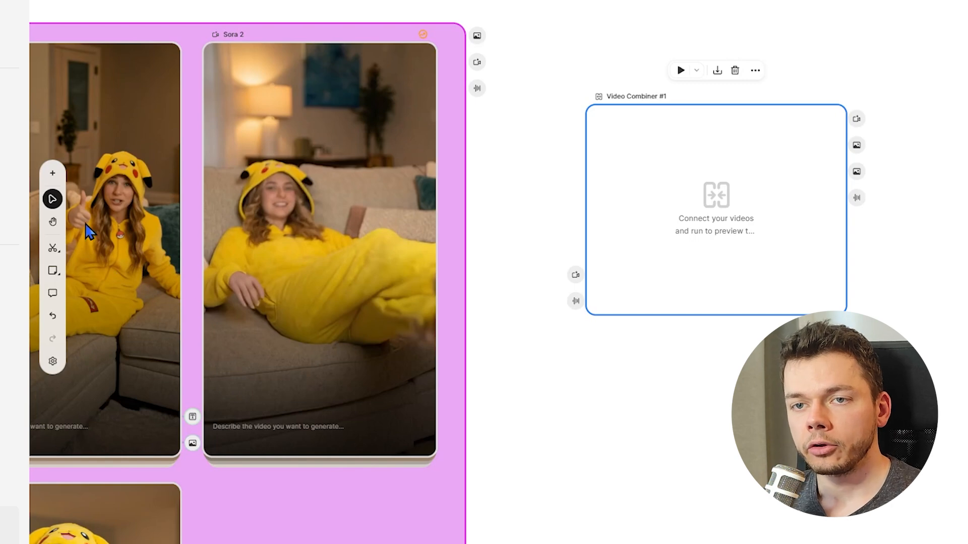
click(53, 174)
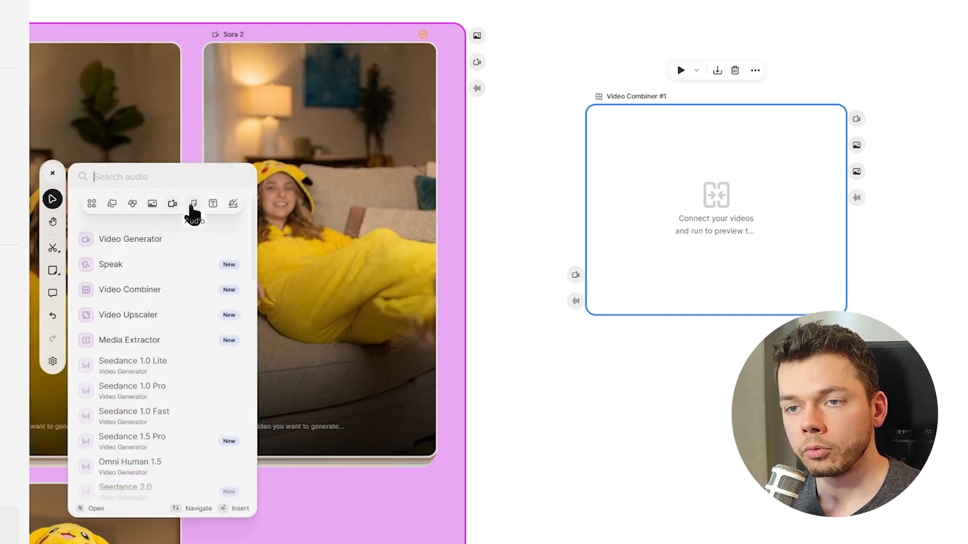
click(164, 291)
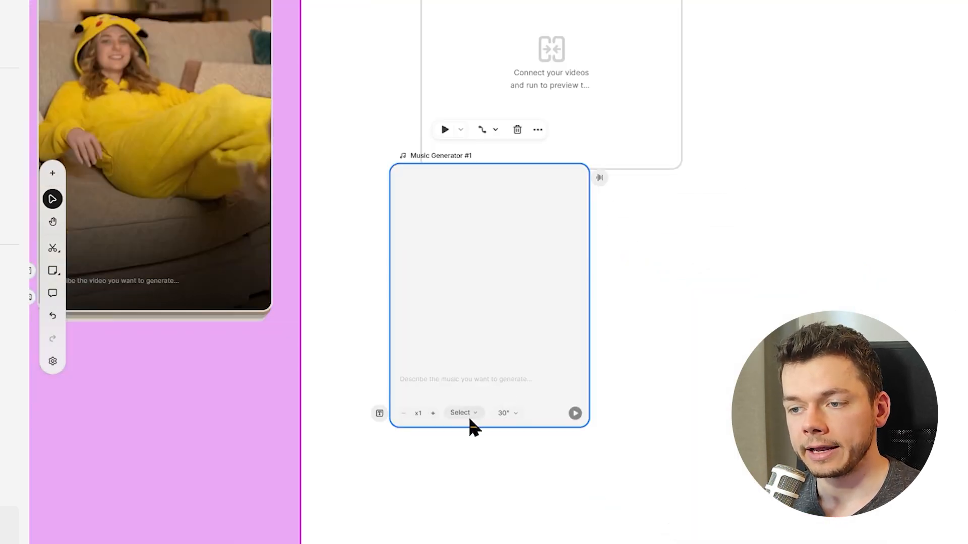
click(463, 415)
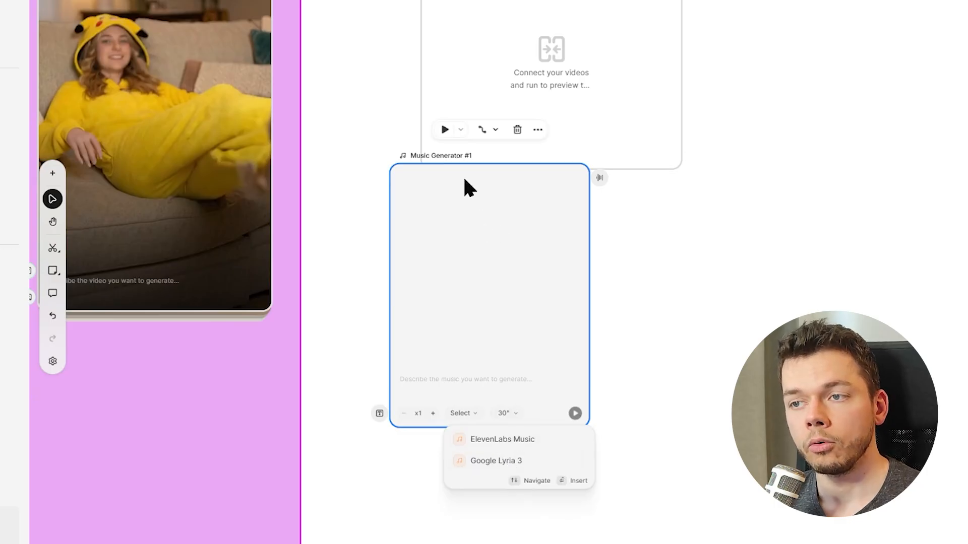
drag(463, 175, 525, 228)
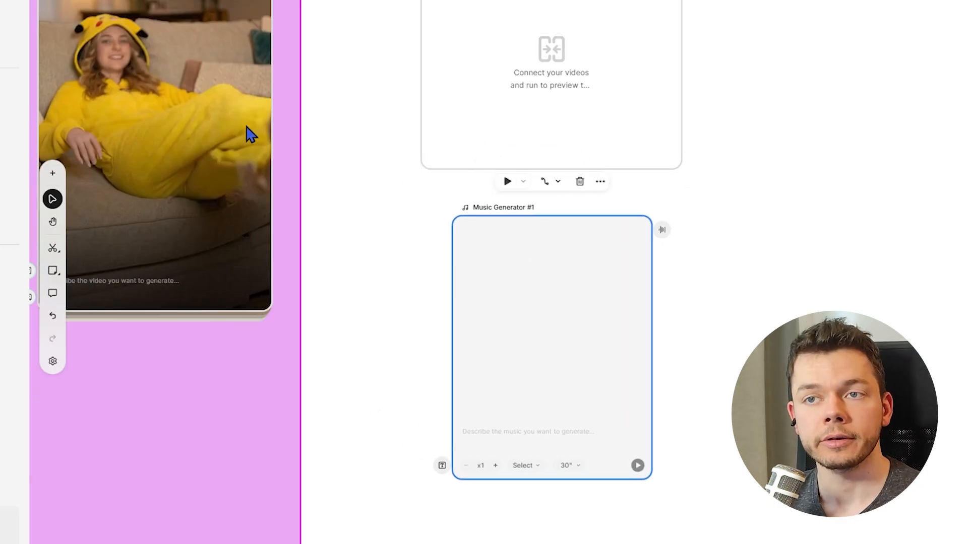
- Open the YouTube Thumbnail & Title Generator space and read its Thumbnail Best Practices document
drag(428, 144, 600, 267)
scroll(528, 342, down, 2)
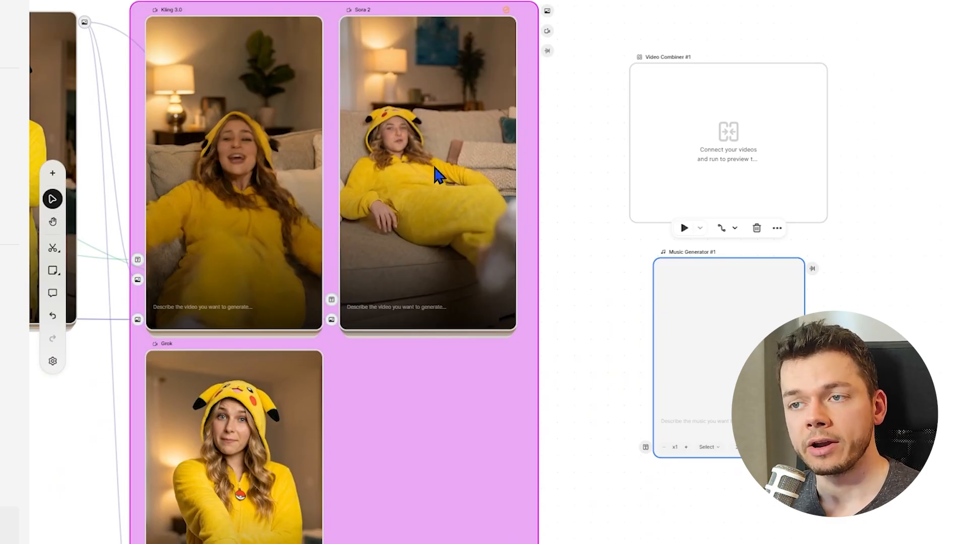
mouse_move(437, 181)
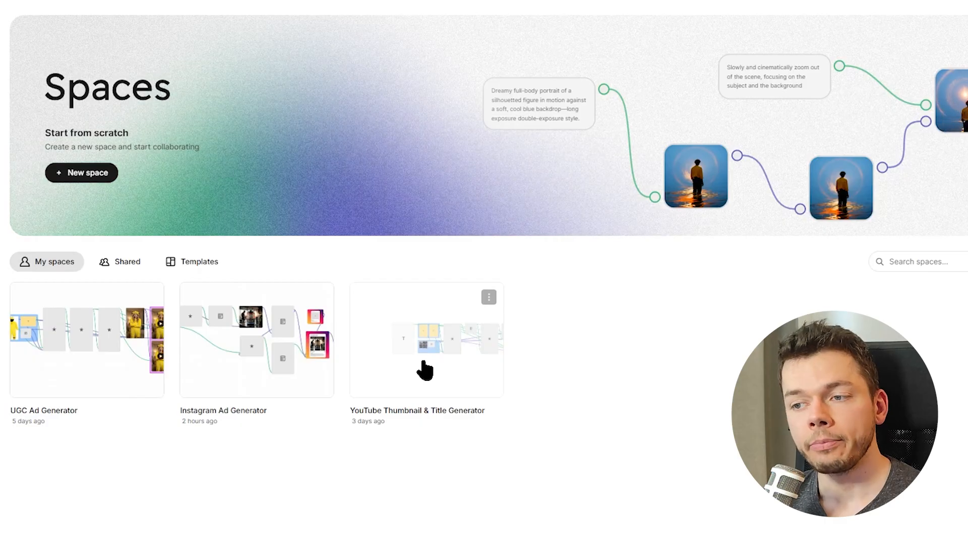
click(423, 362)
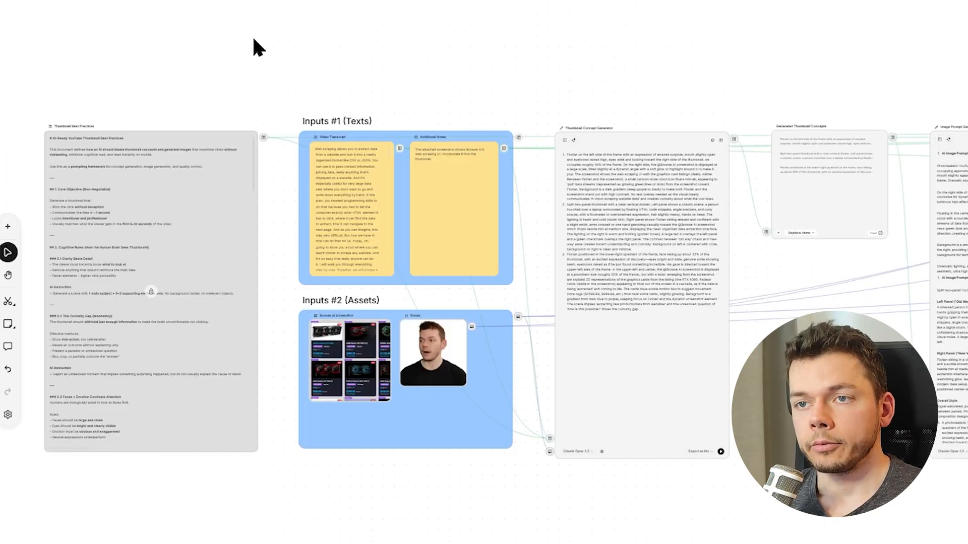
drag(234, 66, 340, 44)
scroll(322, 101, up, 5)
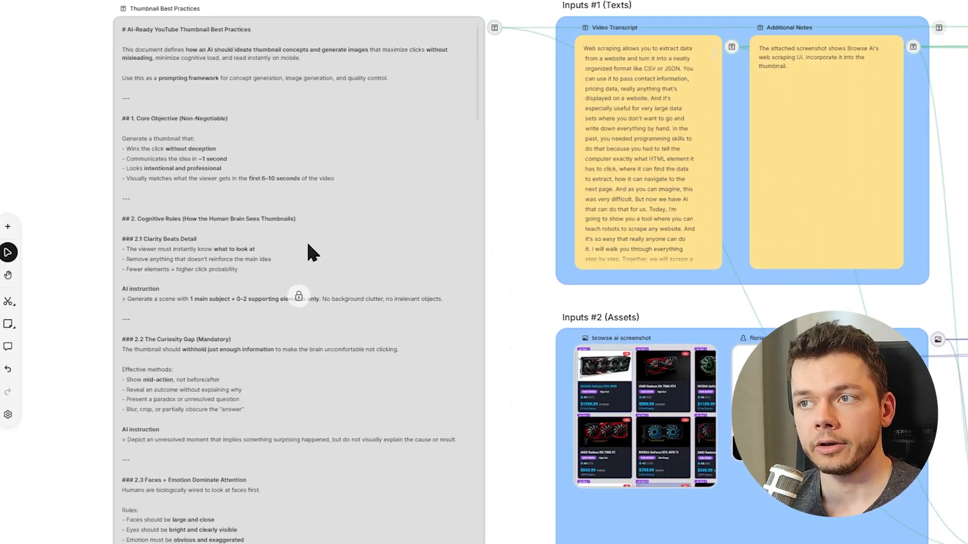
- Review the Video Transcript and Additional Notes in the Inputs #1 (Texts) group
scroll(519, 202, down, 3)
scroll(648, 65, right, 3)
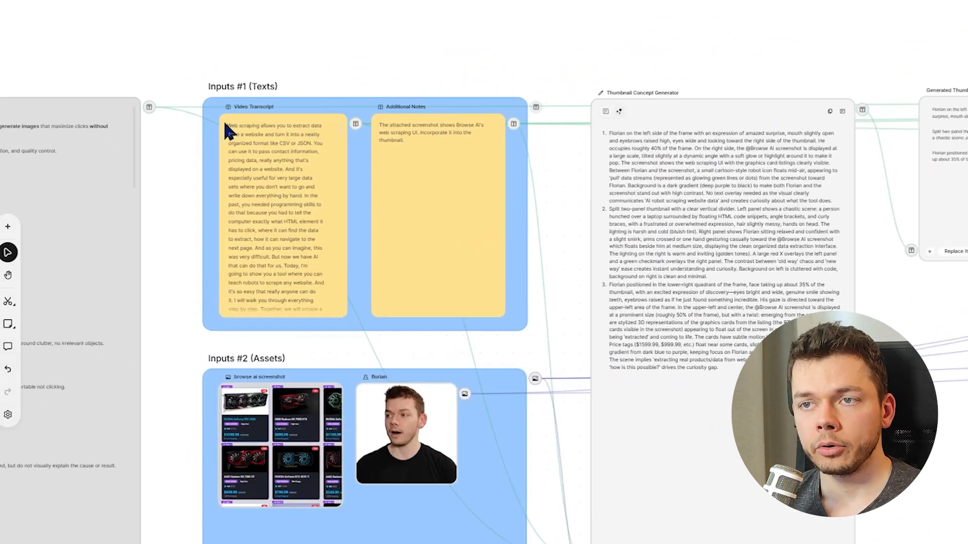
scroll(225, 126, up, 5)
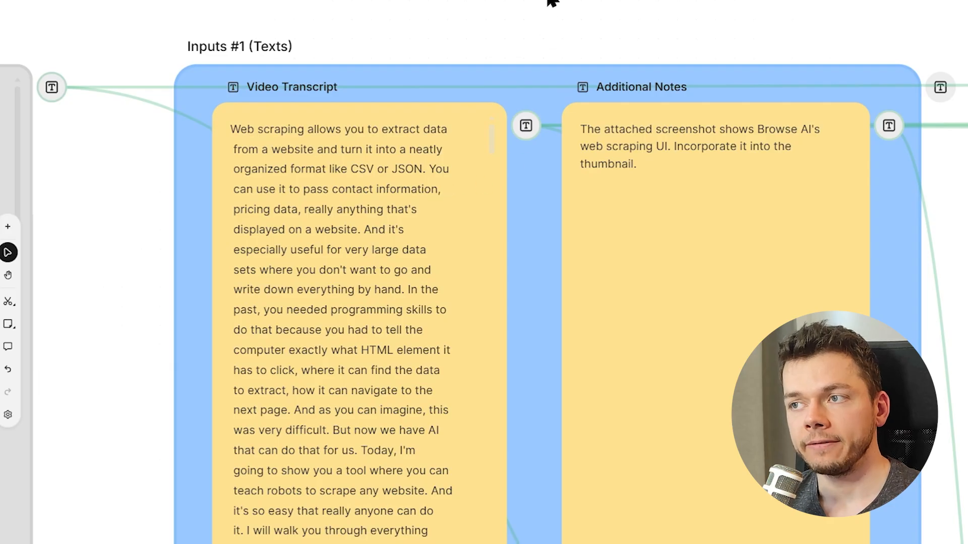
scroll(566, 47, right, 4)
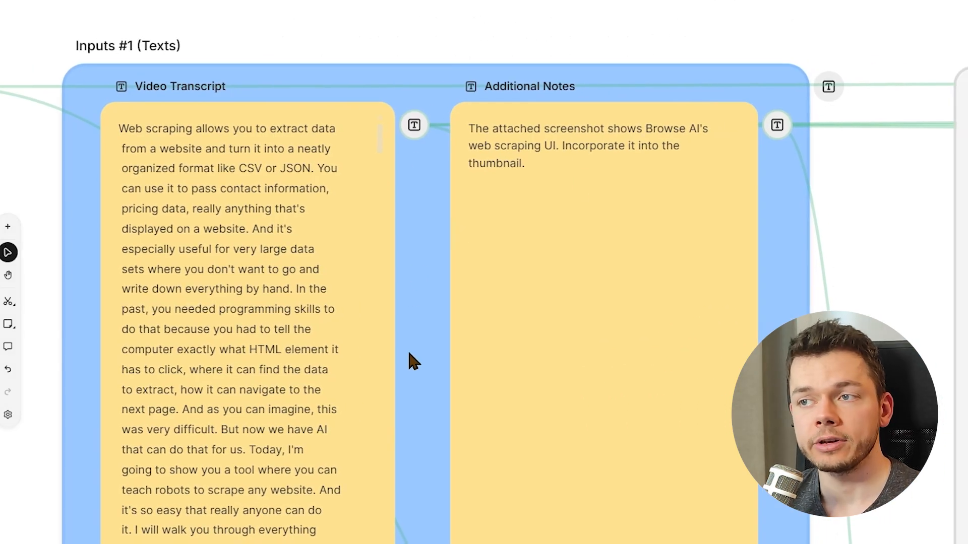
scroll(409, 352, down, 2)
drag(416, 422, 492, 56)
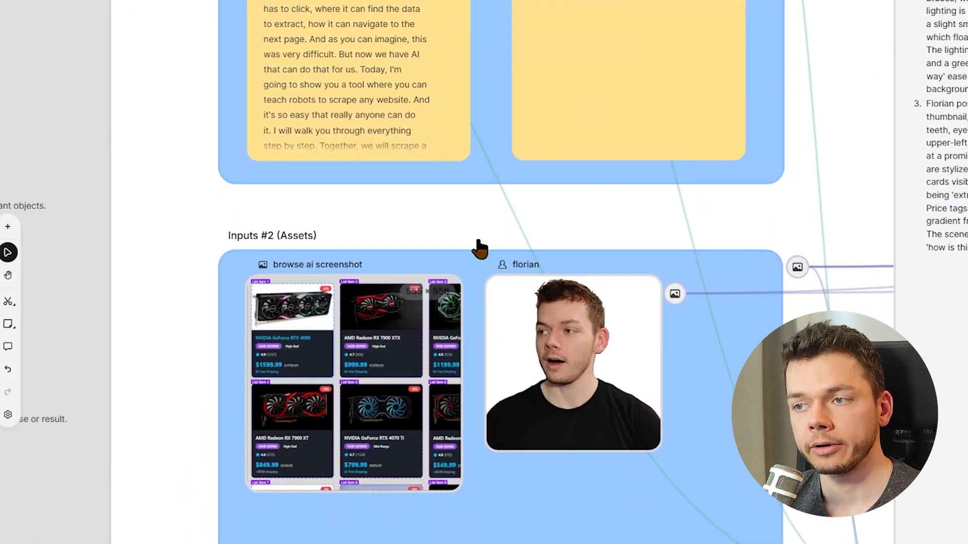
- Inspect the character asset's reference images and the browse ai screenshot in the Inputs #2 (Assets) group
drag(479, 248, 361, 188)
click(448, 341)
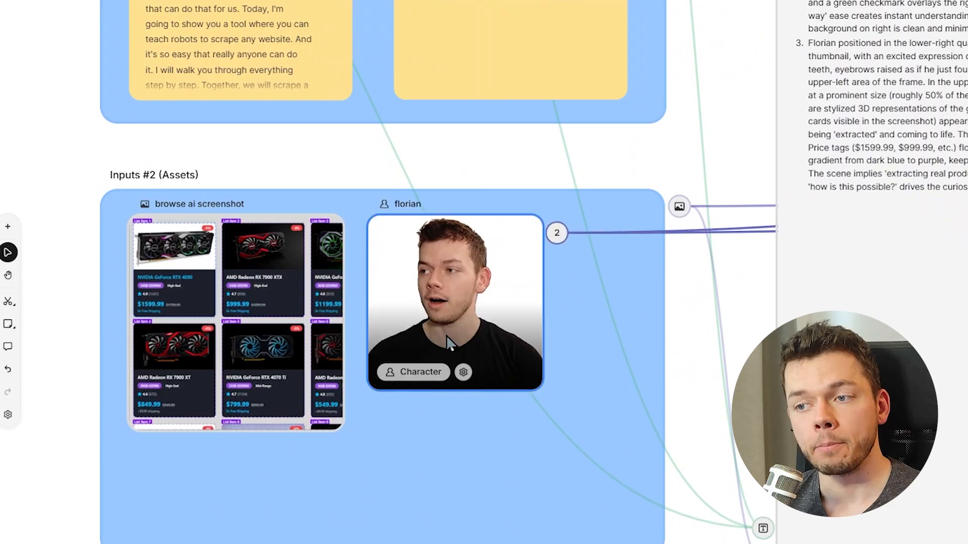
click(464, 372)
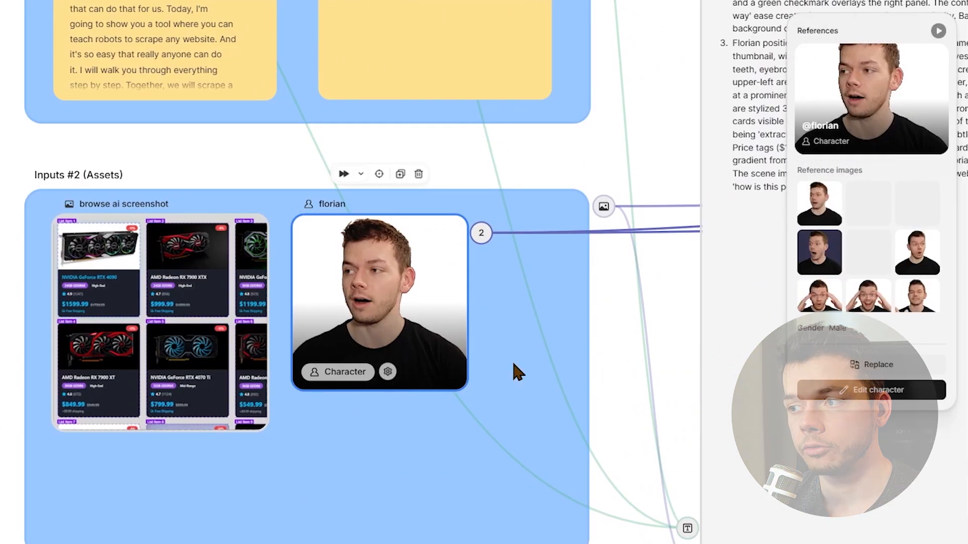
click(605, 355)
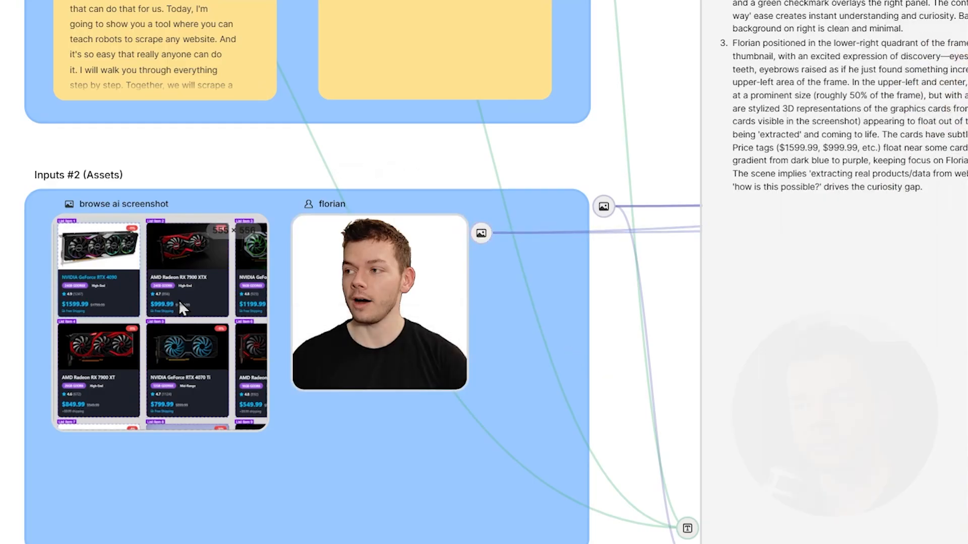
click(153, 285)
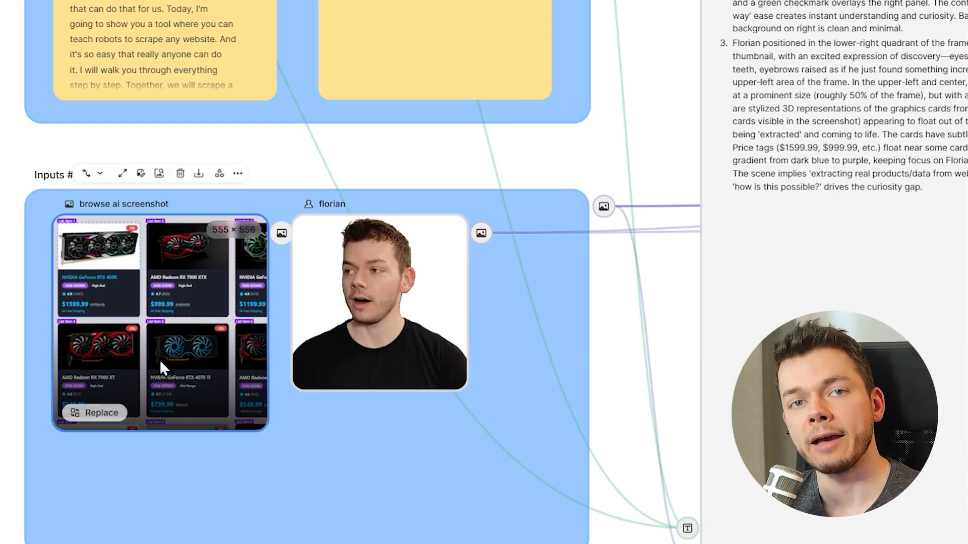
- Examine the Thumbnail Concept Generator's output and the connected Generated Thumbnail Concepts list
scroll(492, 175, down, 5)
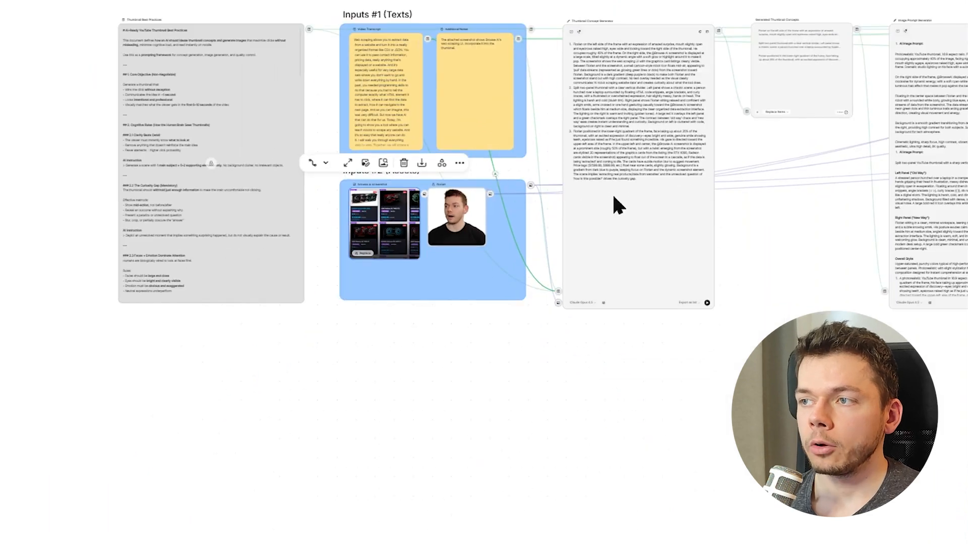
drag(751, 277, 432, 447)
scroll(302, 335, up, 4)
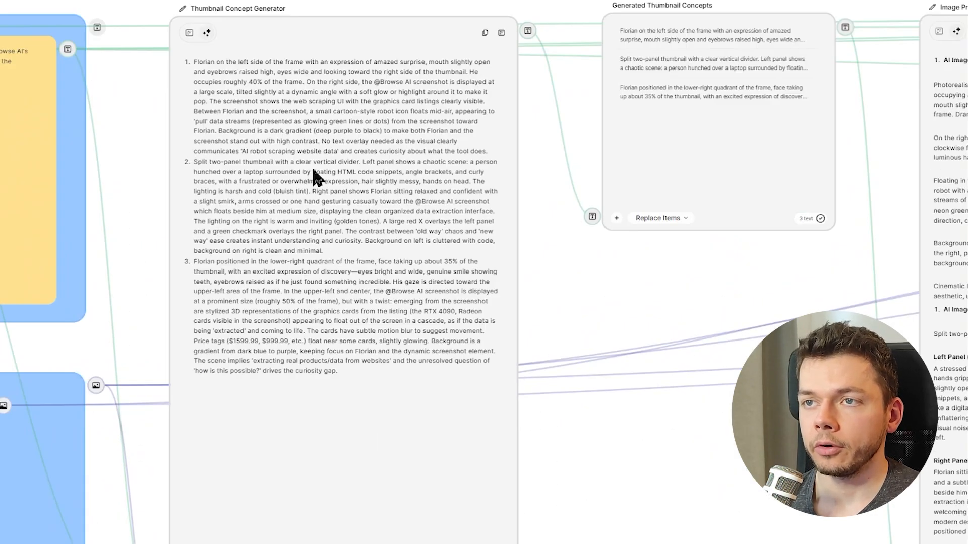
drag(600, 267, 501, 317)
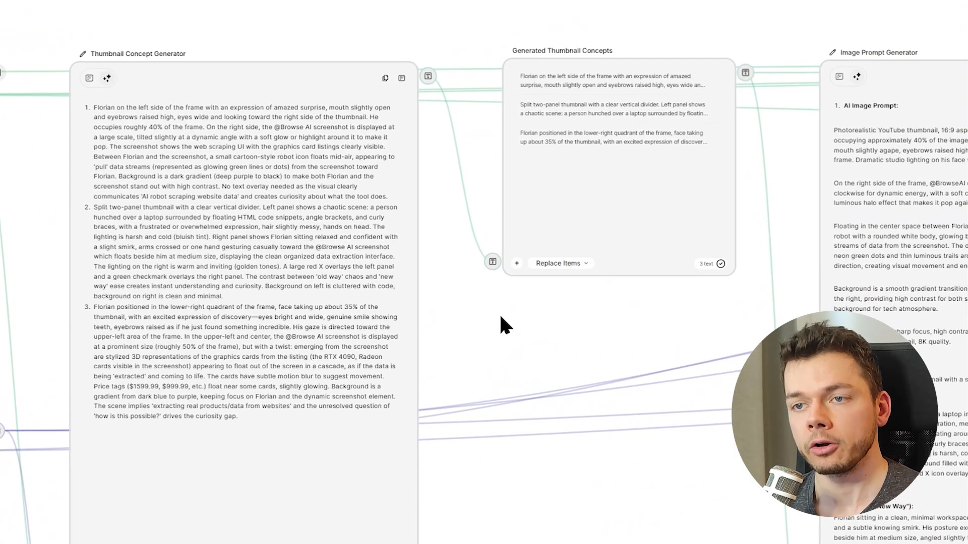
drag(285, 421, 230, 411)
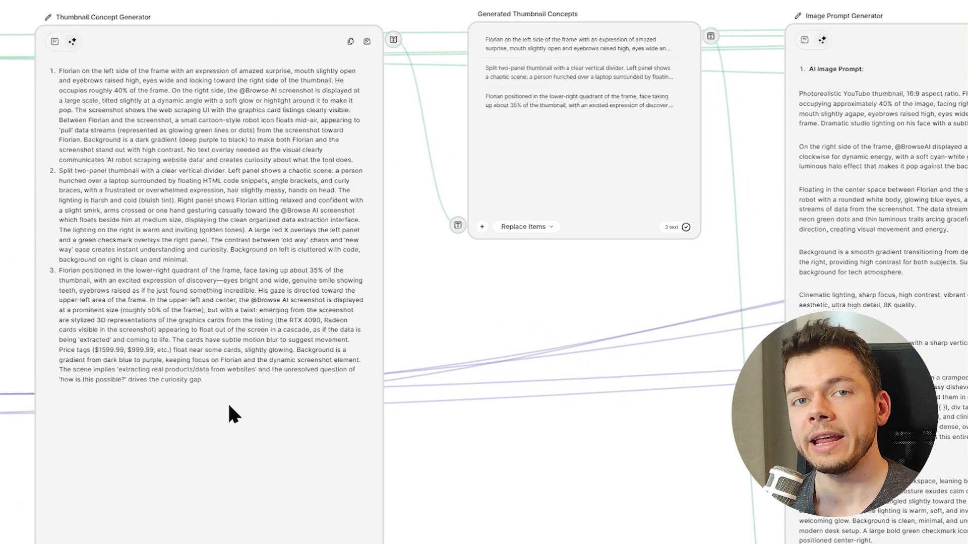
drag(439, 299, 281, 398)
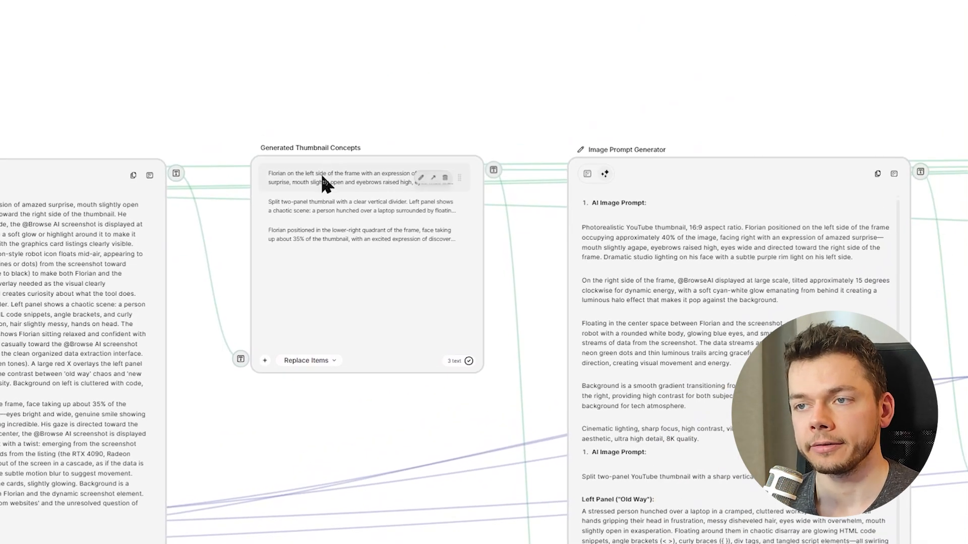
- Open the first item of the Generated Thumbnail Concepts list in its expanded view to read the full text
double_click(348, 185)
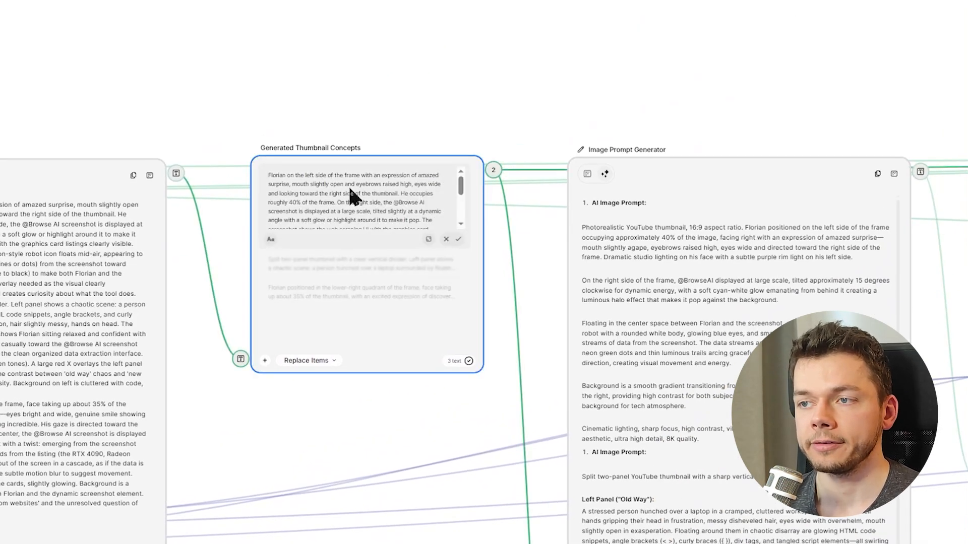
click(428, 241)
click(825, 242)
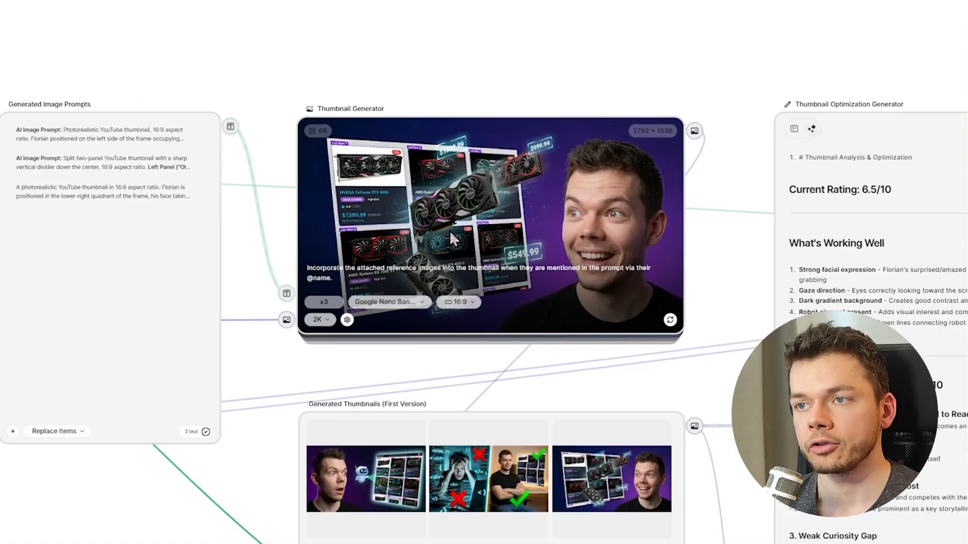
- Inspect the Thumbnail Generator node's incoming prompt and image connections and trace them through the workflow
click(434, 159)
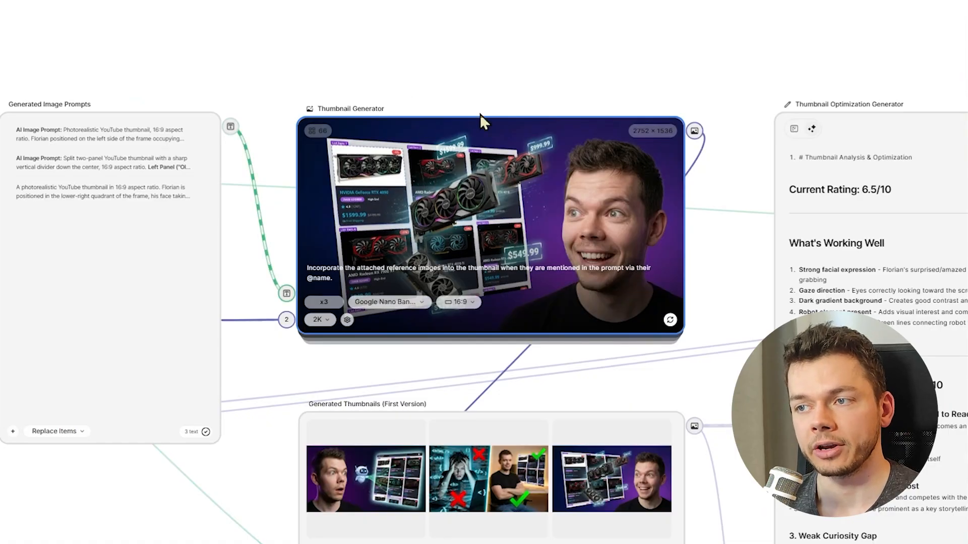
click(477, 57)
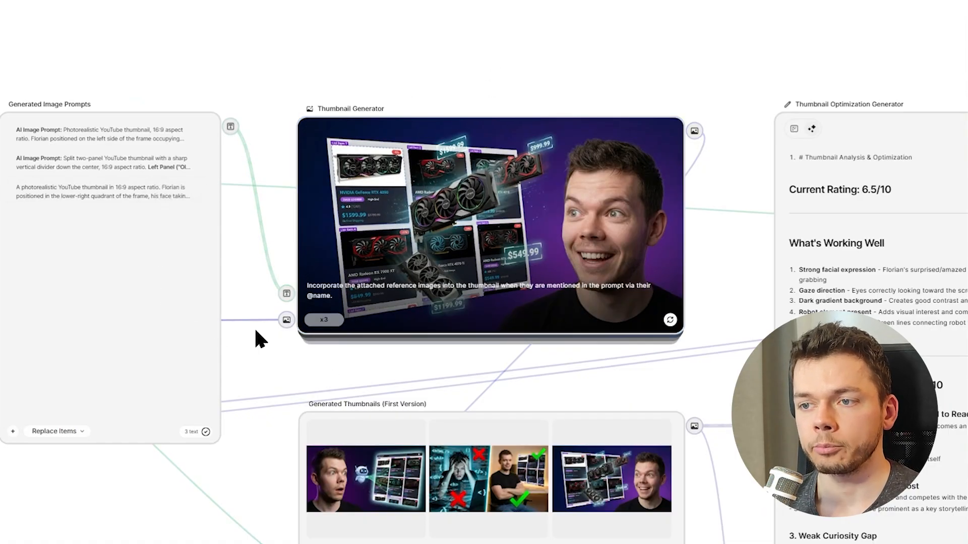
scroll(259, 281, down, 3)
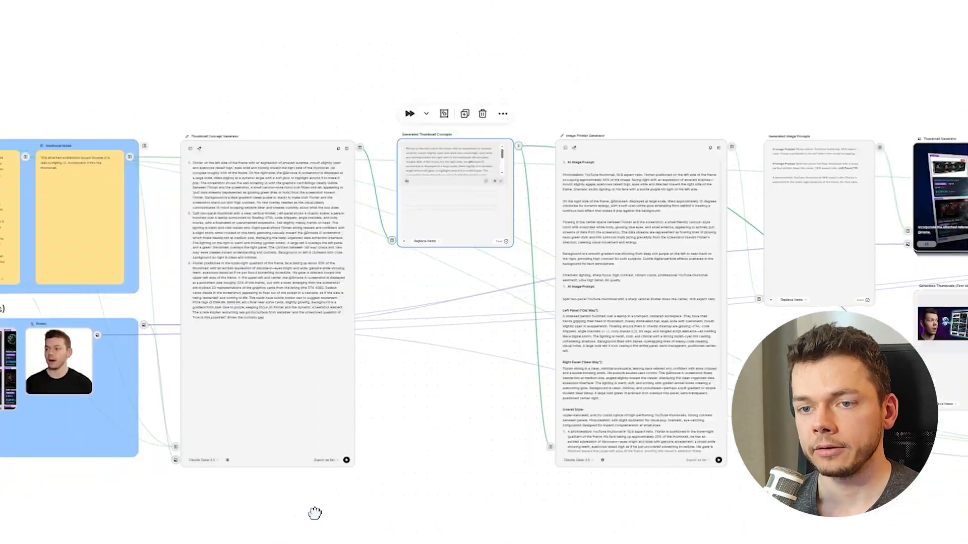
drag(315, 513, 403, 501)
scroll(181, 335, up, 5)
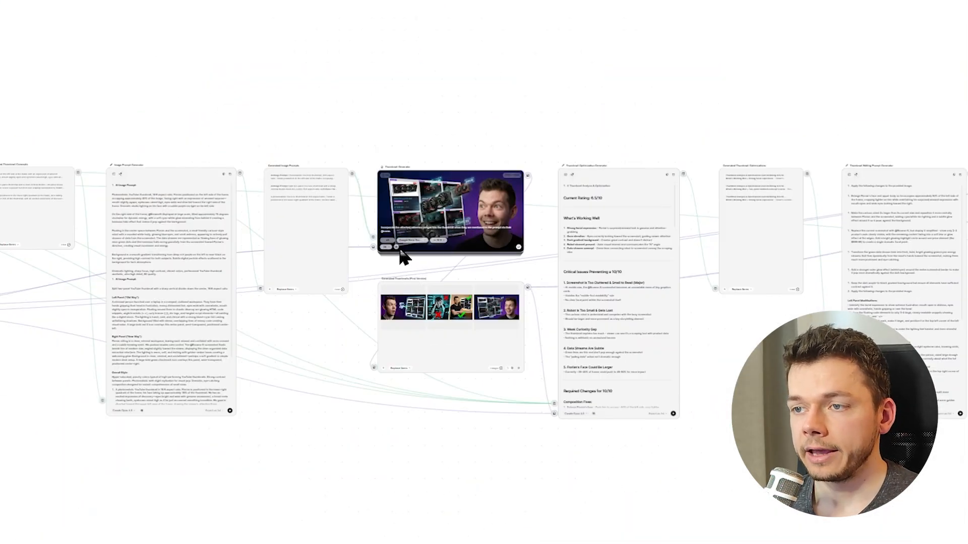
- Open the Thumbnail Generator's settings, review its prompt and references, and view the Generated Thumbnails (First Version) list
click(396, 249)
triple_click(838, 255)
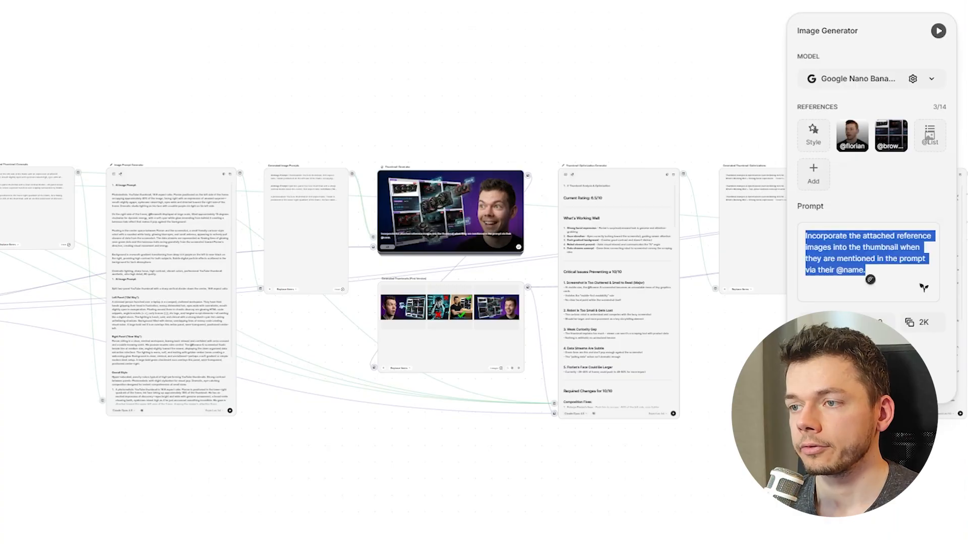
click(484, 68)
scroll(454, 232, up, 5)
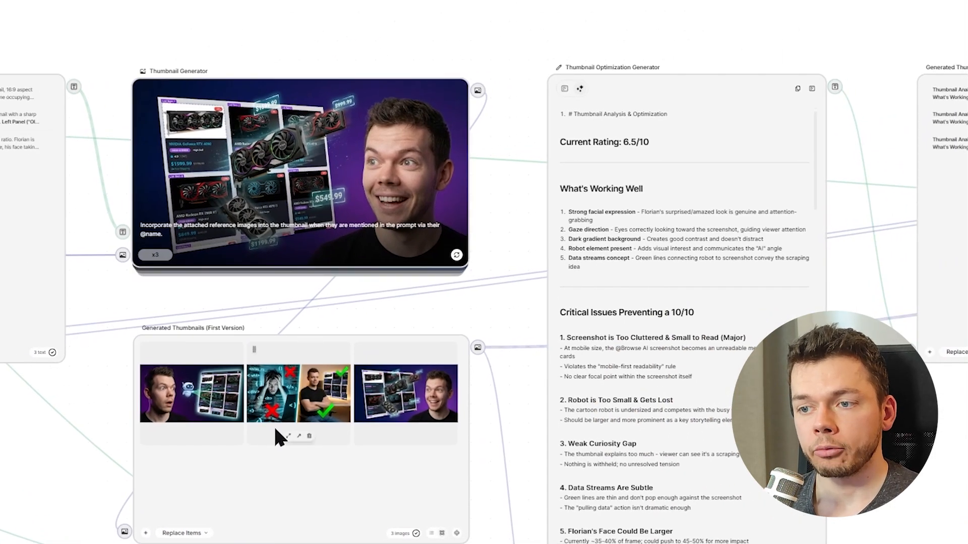
- Check the Thumbnail Optimization Generator's system prompt and revisit the best practices, text and asset inputs it analyzes
scroll(273, 433, up, 3)
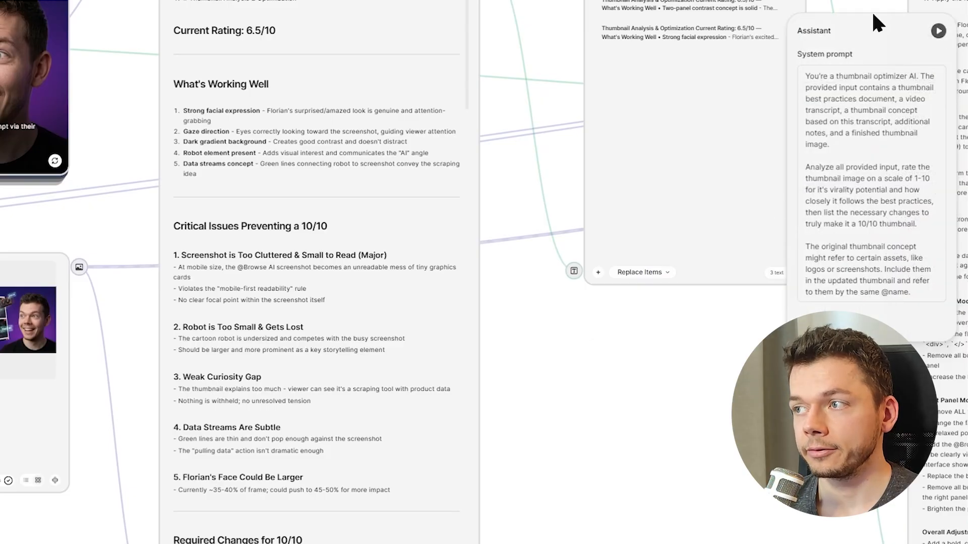
drag(834, 83, 916, 227)
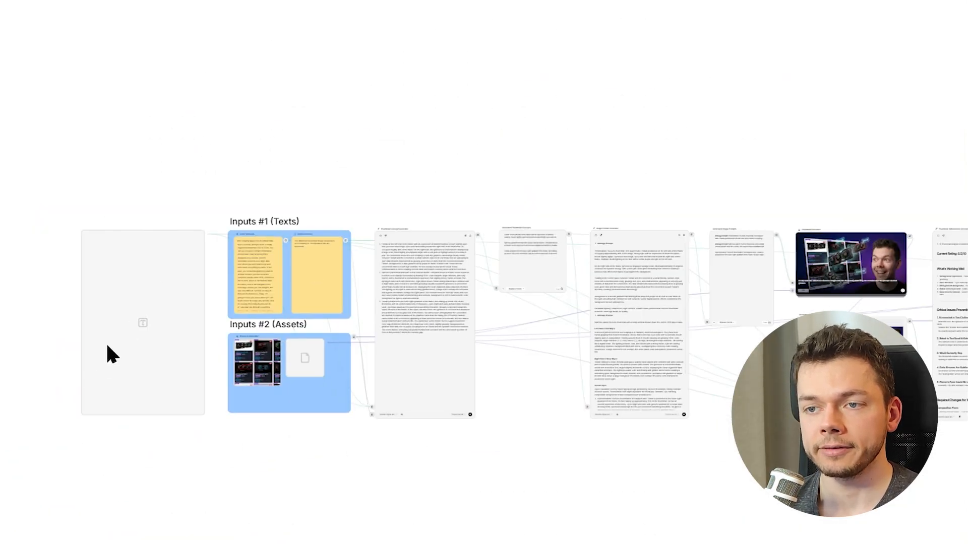
scroll(108, 352, up, 10)
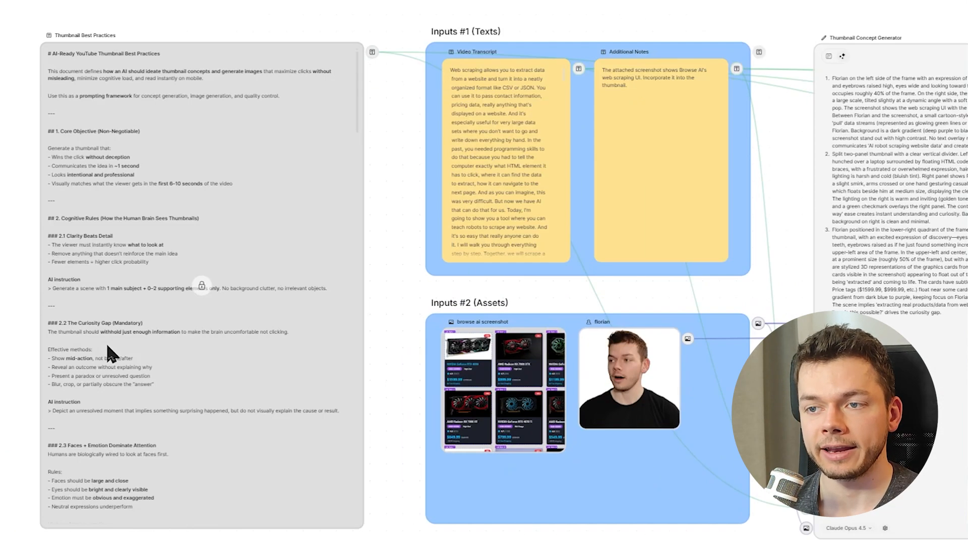
scroll(132, 302, down, 5)
drag(774, 110, 156, 125)
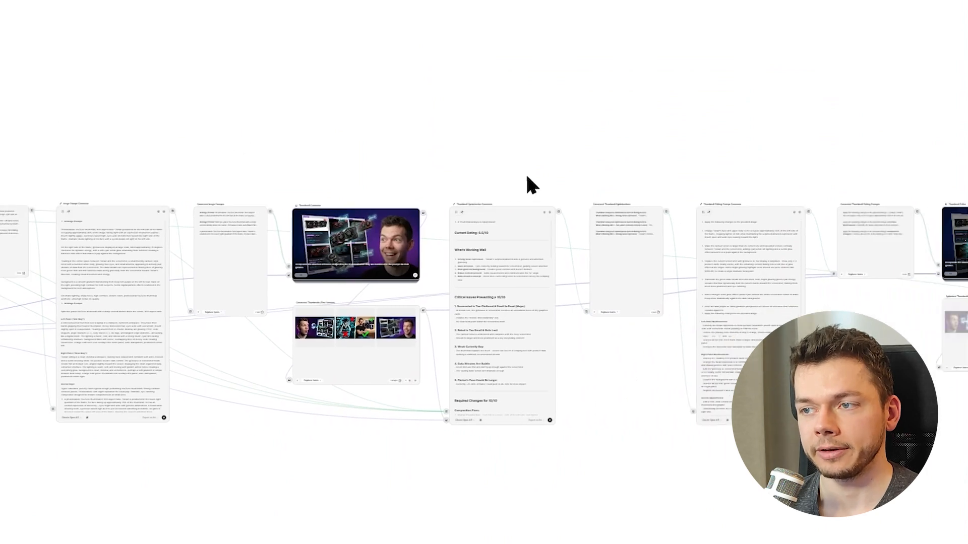
drag(525, 175, 417, 172)
scroll(399, 279, up, 5)
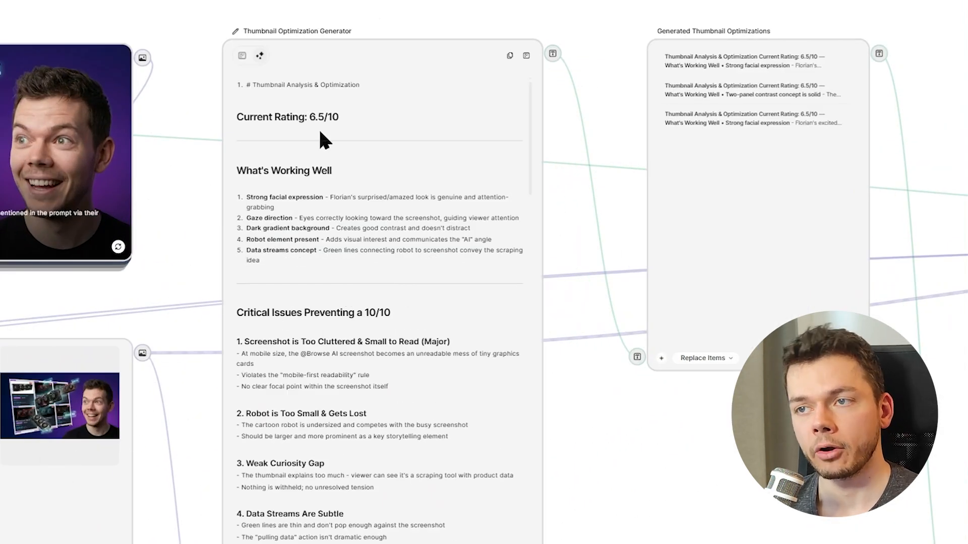
- Examine the Thumbnail Optimization Generator's rating, critical issues and required changes, along with its connected text and image inputs
drag(489, 139, 486, 143)
scroll(486, 143, down, 5)
scroll(486, 143, up, 5)
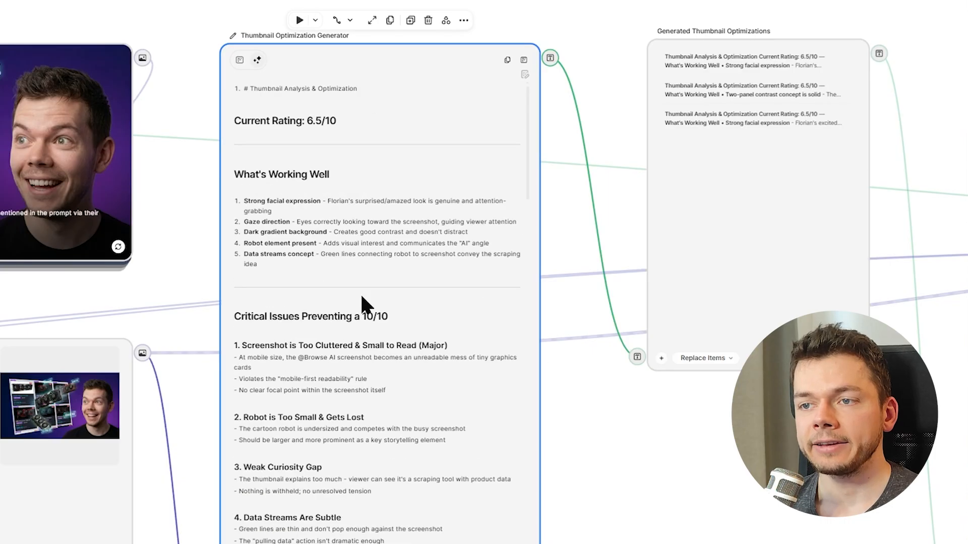
drag(404, 56, 405, 56)
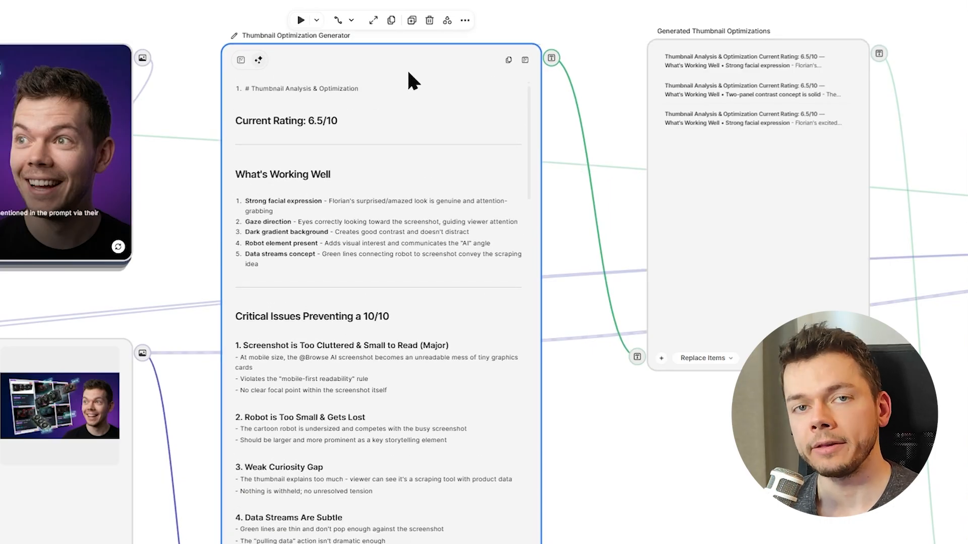
drag(165, 440, 397, 279)
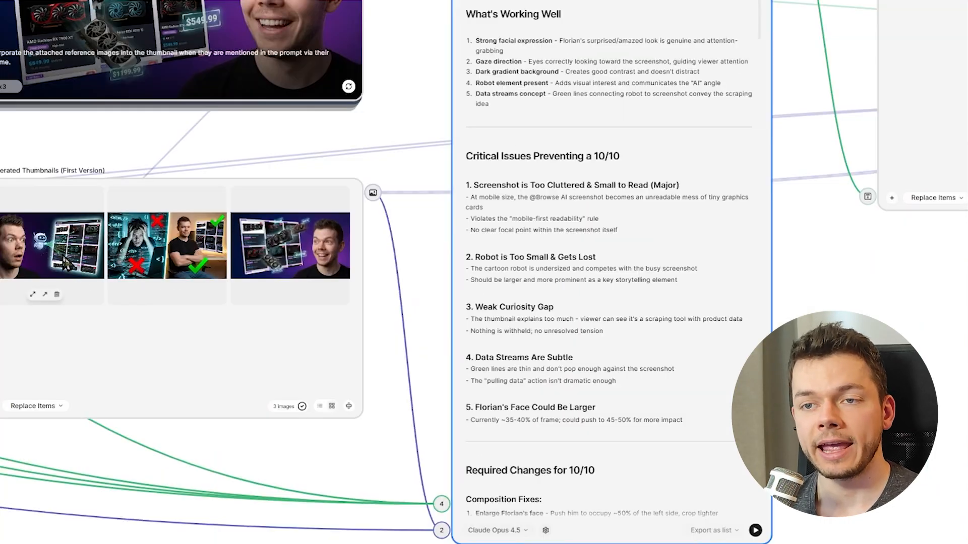
scroll(62, 256, up, 5)
scroll(198, 195, down, 5)
scroll(934, 151, down, 6)
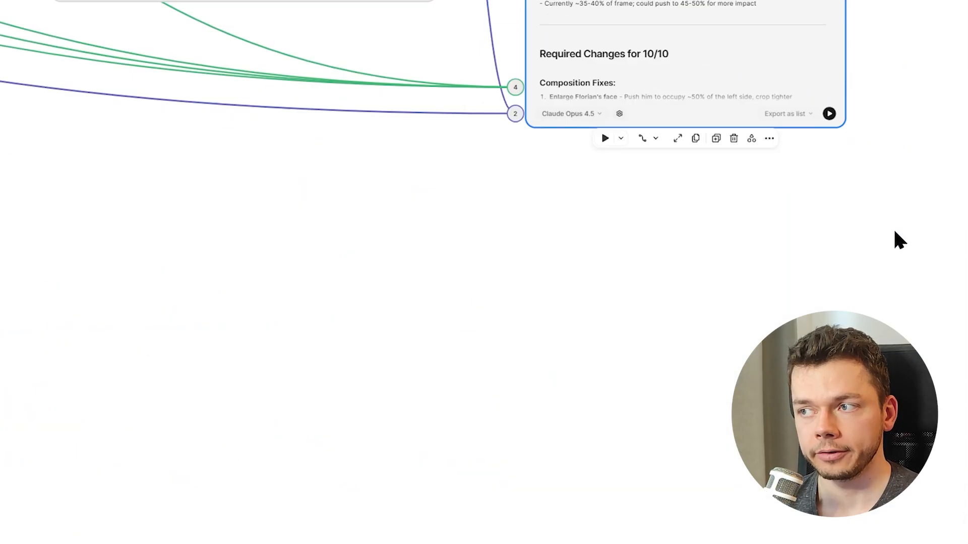
- View the Generated Thumbnail Optimizations list and the Thumbnail Editing Prompt Generator's output
drag(894, 240, 323, 543)
drag(408, 362, 339, 543)
scroll(332, 364, down, 2)
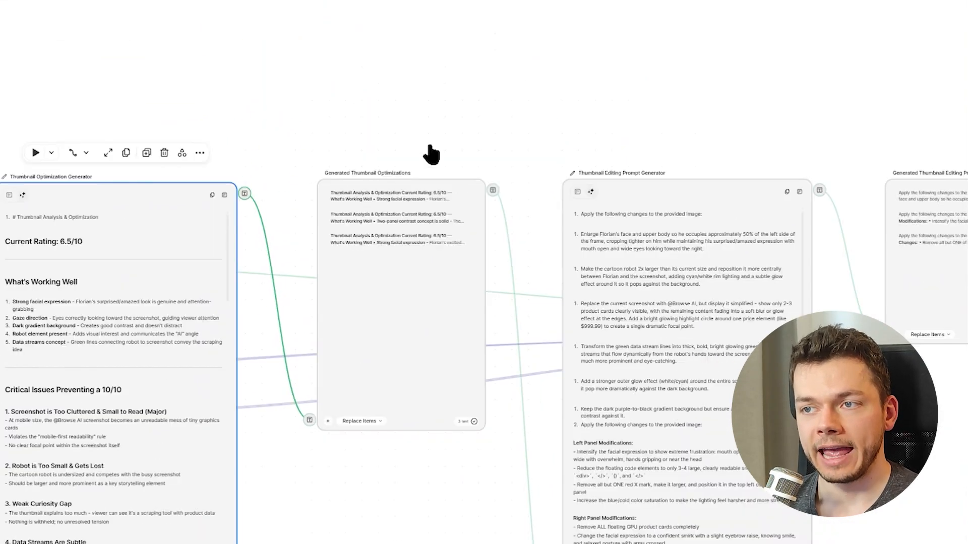
- Review the Generated Thumbnail Editing Prompts list and check the Thumbnail Editor's settings for its references and prompt
drag(681, 105, 346, 53)
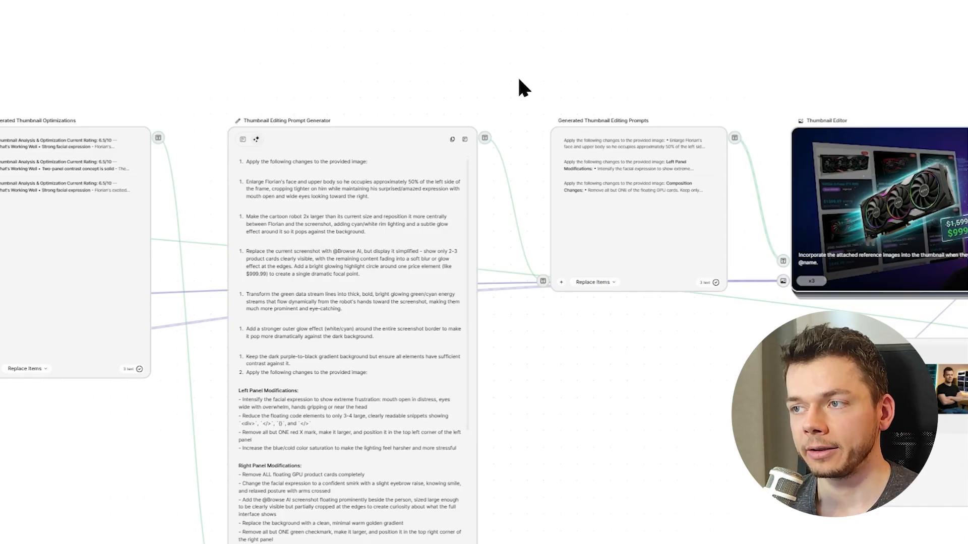
drag(601, 86, 74, 98)
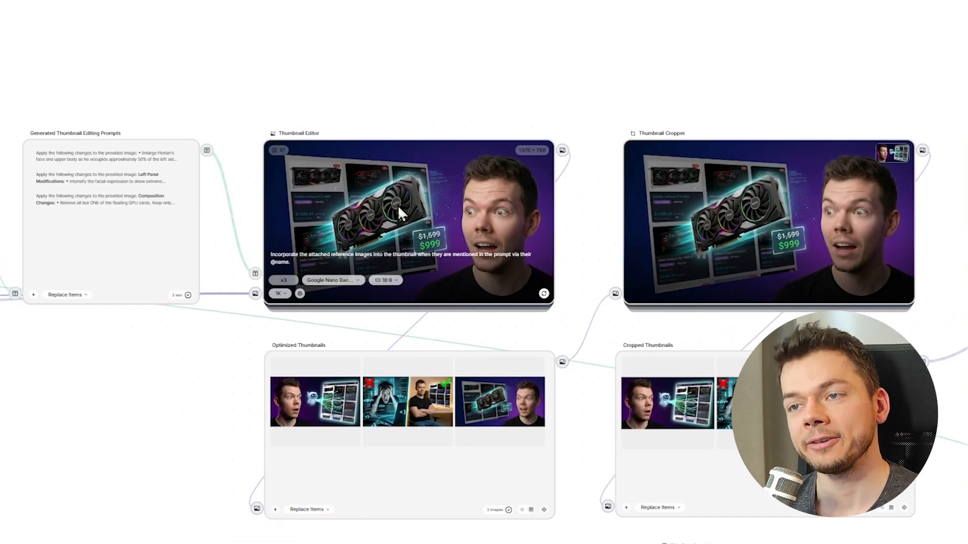
click(399, 209)
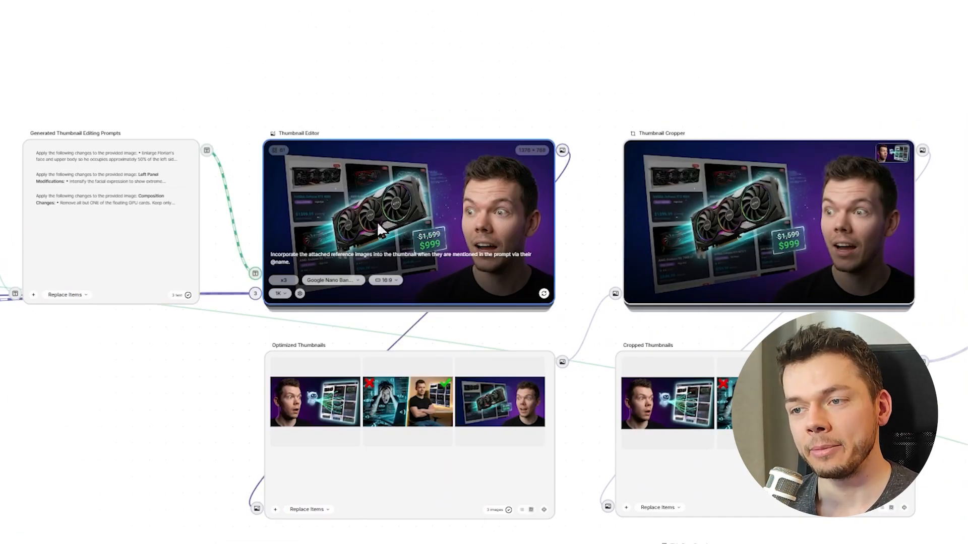
click(300, 294)
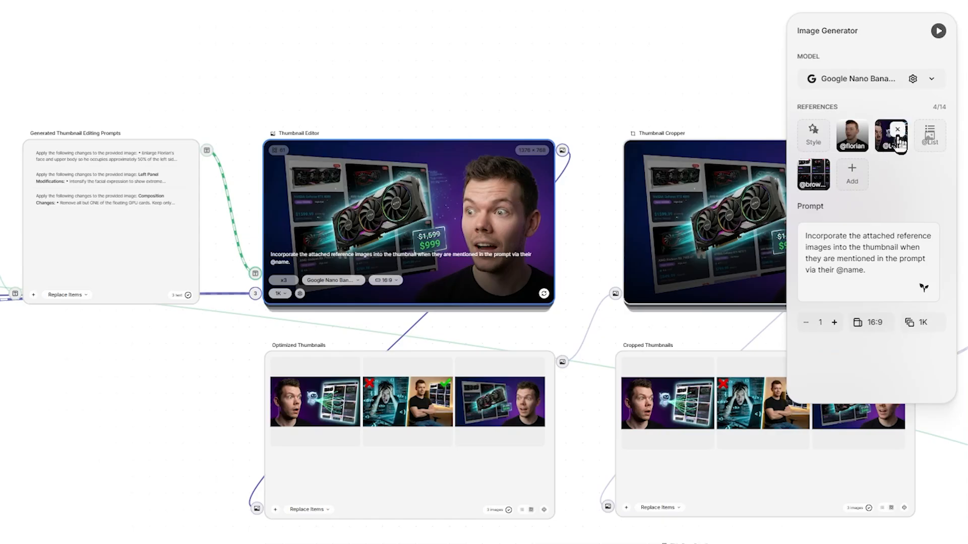
click(410, 63)
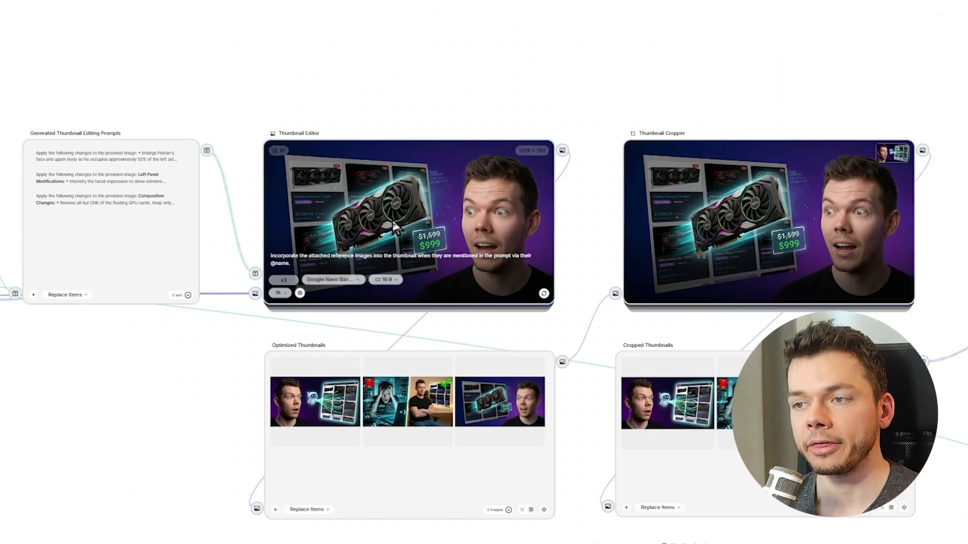
click(300, 294)
mouse_move(802, 183)
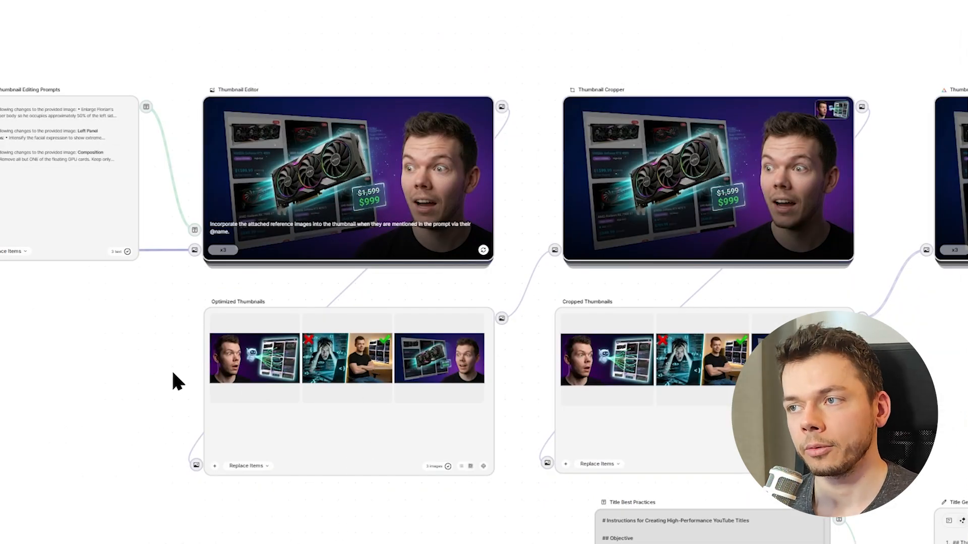
- Compare the first-version thumbnails with the Optimized Thumbnails list, looking closely at the graphics card design
scroll(119, 397, down, 3)
drag(97, 427, 418, 294)
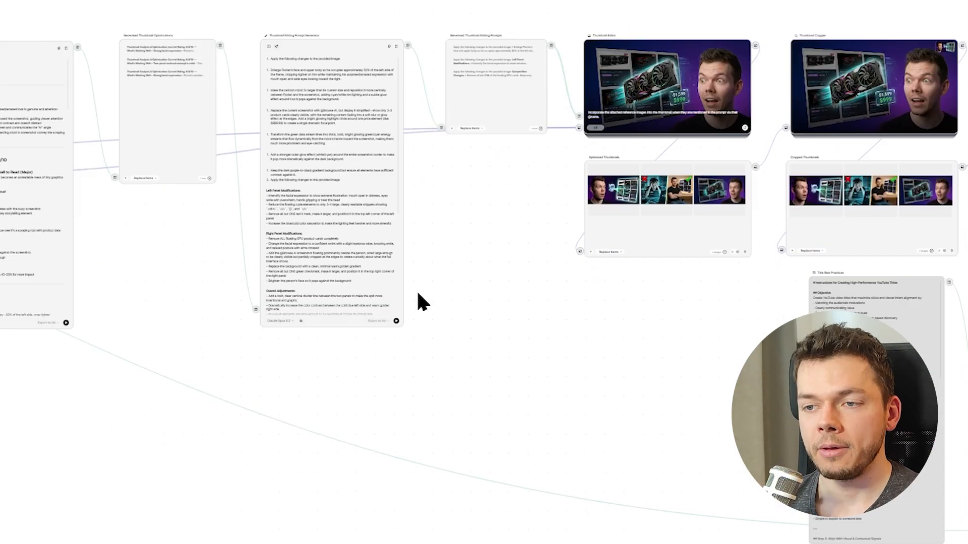
drag(91, 464, 589, 543)
scroll(316, 280, up, 4)
scroll(315, 279, up, 2)
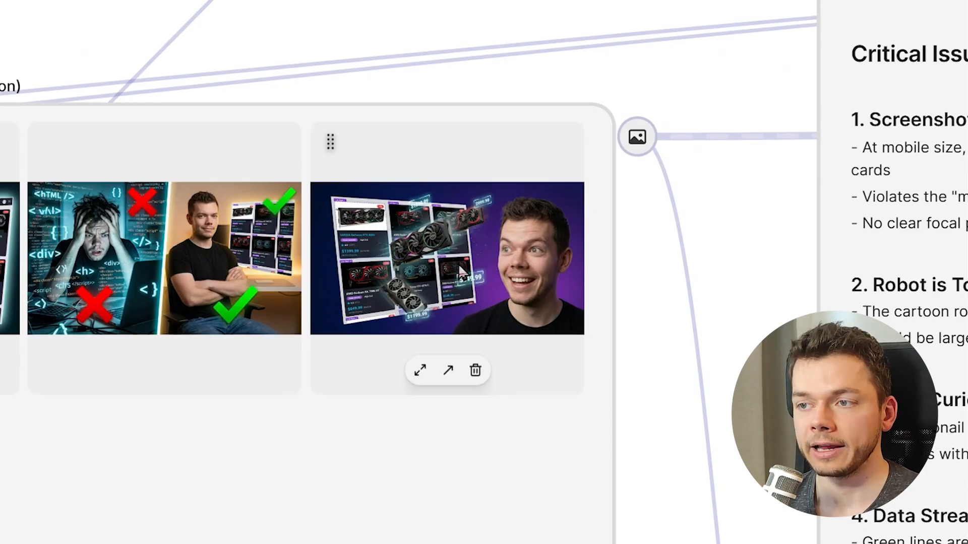
scroll(509, 283, down, 4)
drag(679, 322, 253, 237)
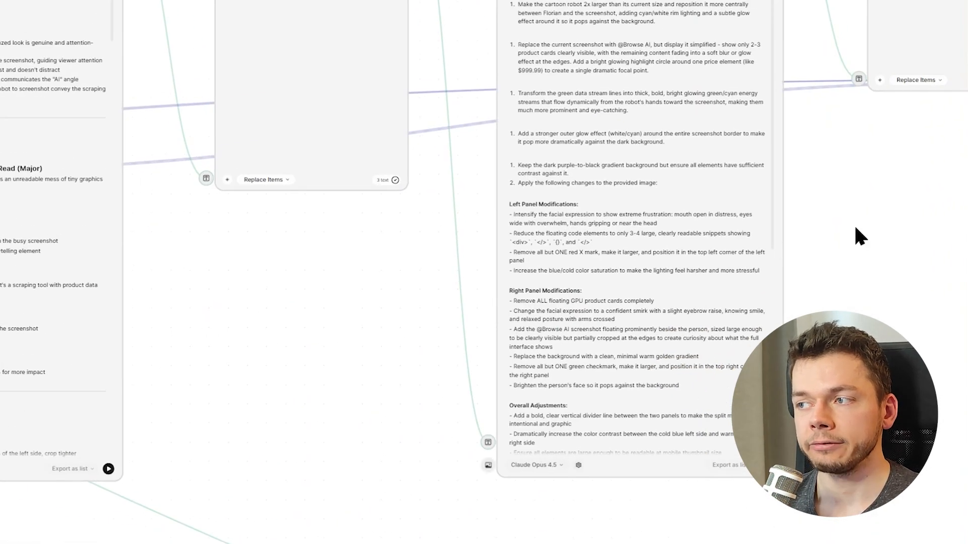
drag(855, 230, 244, 300)
drag(756, 282, 368, 290)
scroll(368, 290, up, 5)
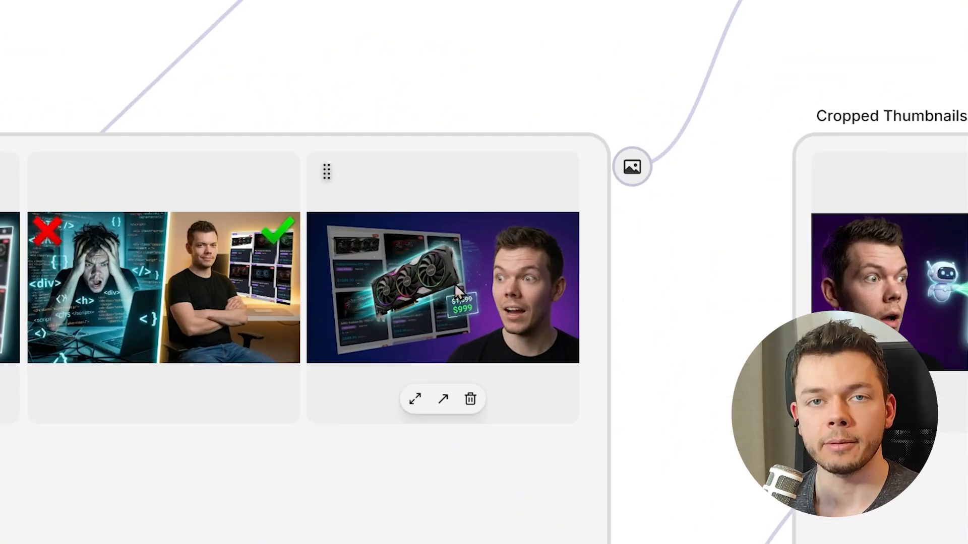
drag(678, 270, 477, 334)
scroll(489, 283, down, 4)
scroll(448, 357, up, 5)
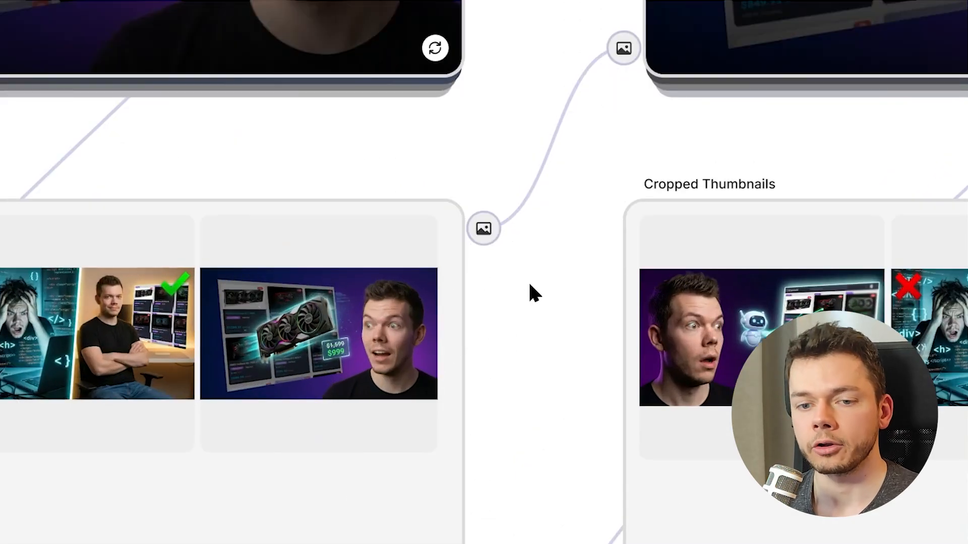
- Inspect the Thumbnail Cropper's focus hint and its aspect ratio options, leaving them unchanged
drag(531, 290, 71, 427)
scroll(522, 265, down, 4)
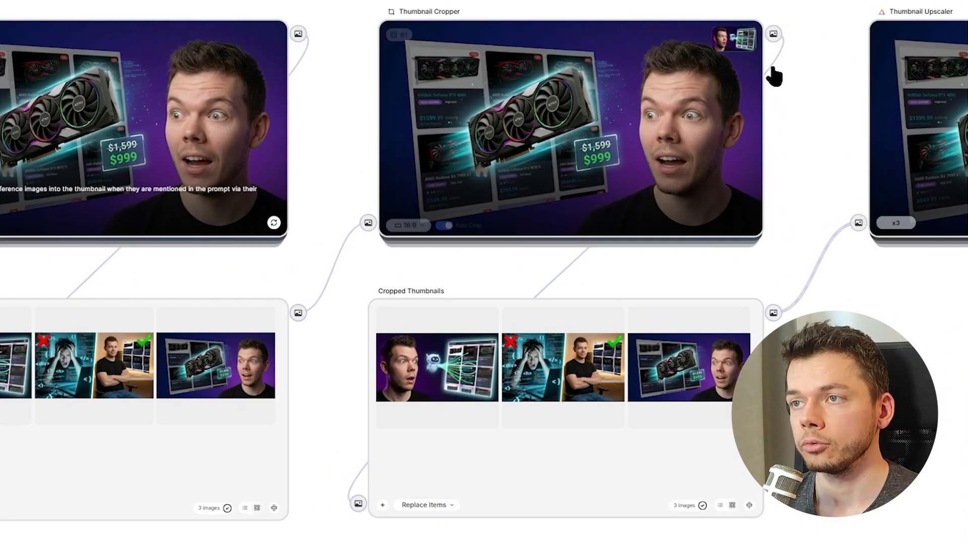
drag(822, 93, 533, 134)
mouse_move(136, 101)
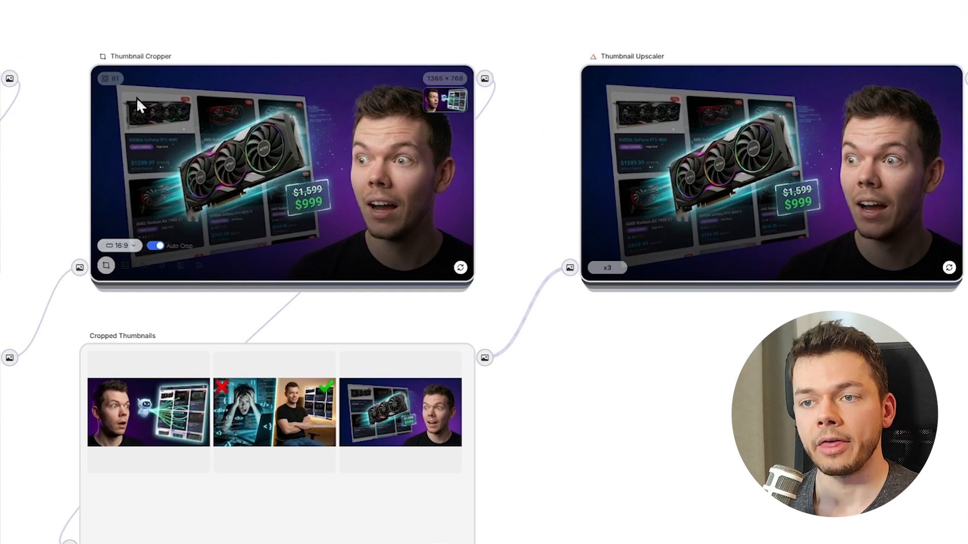
click(131, 246)
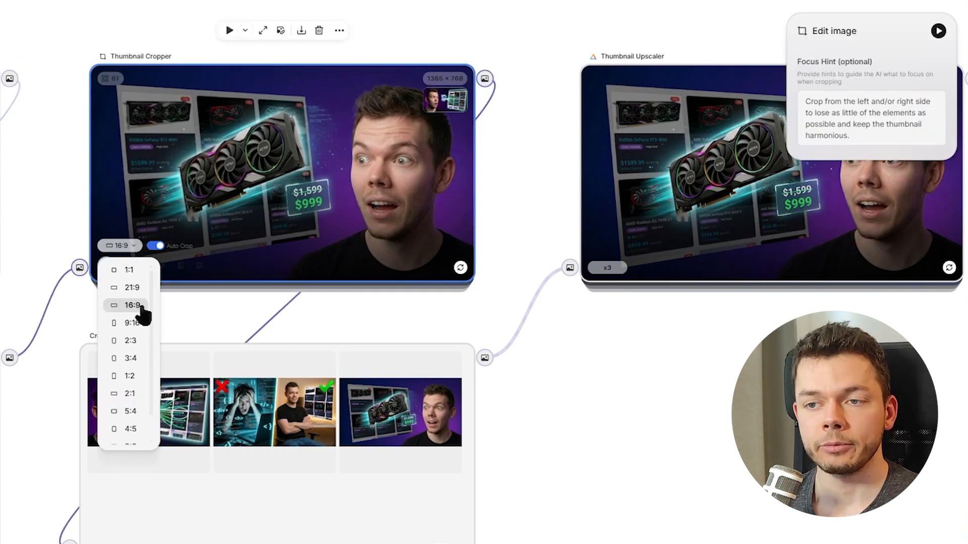
click(712, 348)
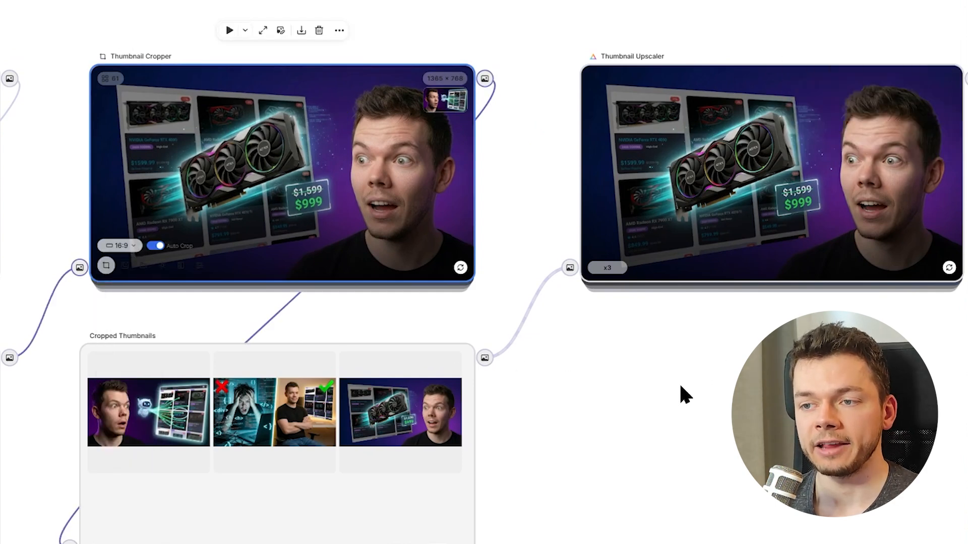
- View the Thumbnail Upscaler and inspect the graphics card image from Final Thumbnails (Cropped + Upscaled) at full size
drag(665, 408, 415, 443)
mouse_move(408, 126)
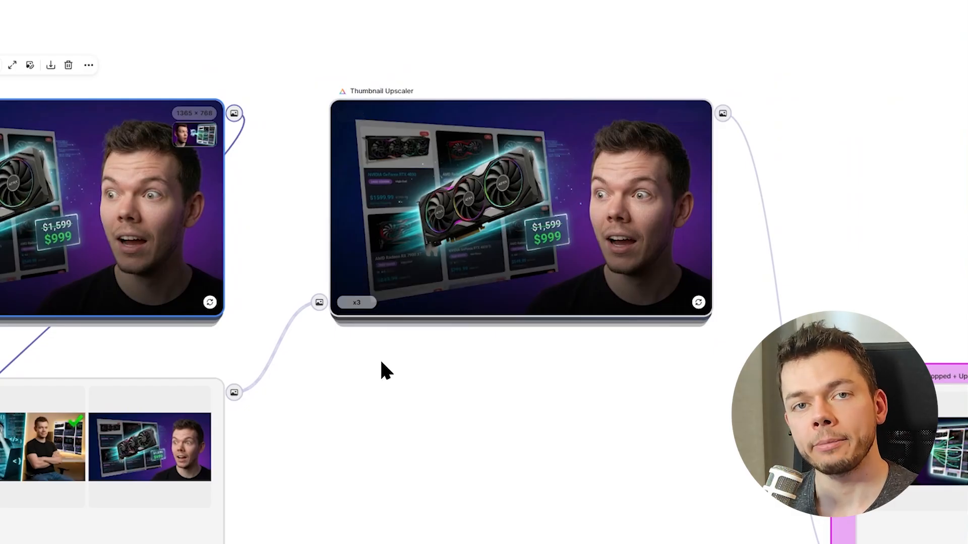
scroll(383, 446, down, 3)
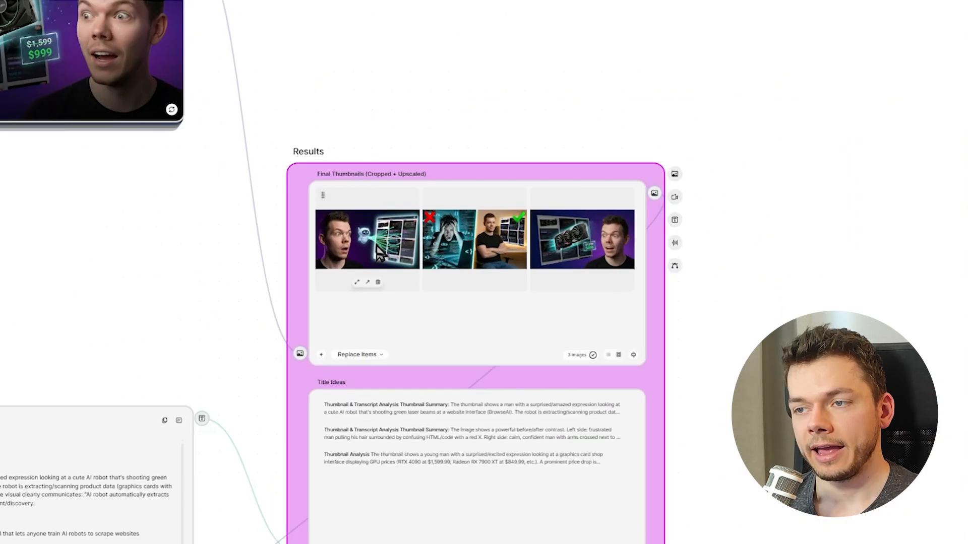
scroll(381, 252, up, 5)
click(912, 212)
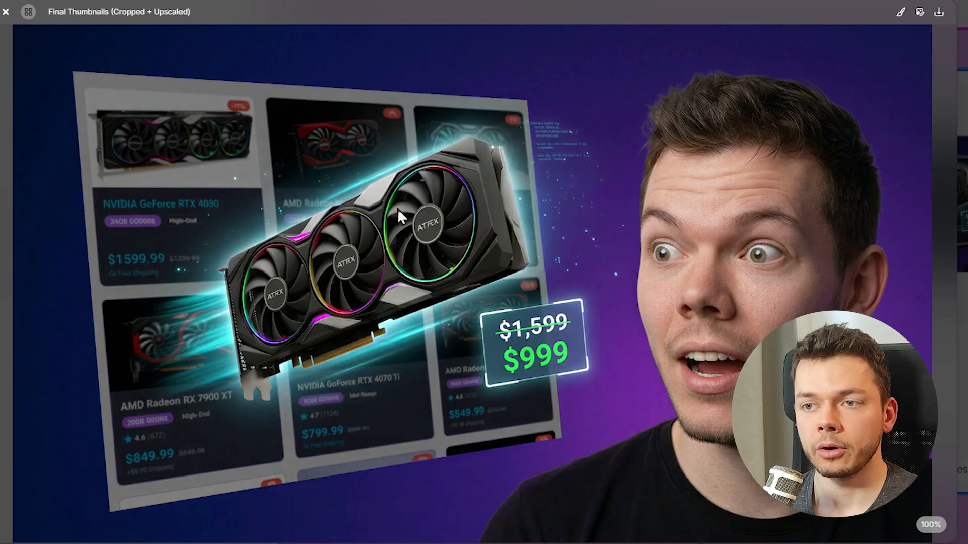
key(Escape)
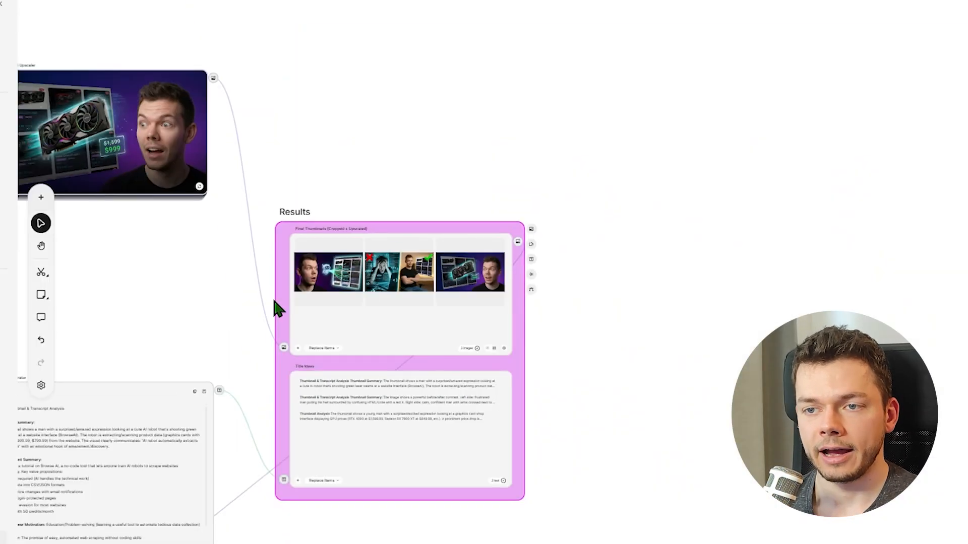
- Revisit the Inputs #2 (Assets) group and examine its browse ai screenshot and character reference
scroll(274, 301, down, 3)
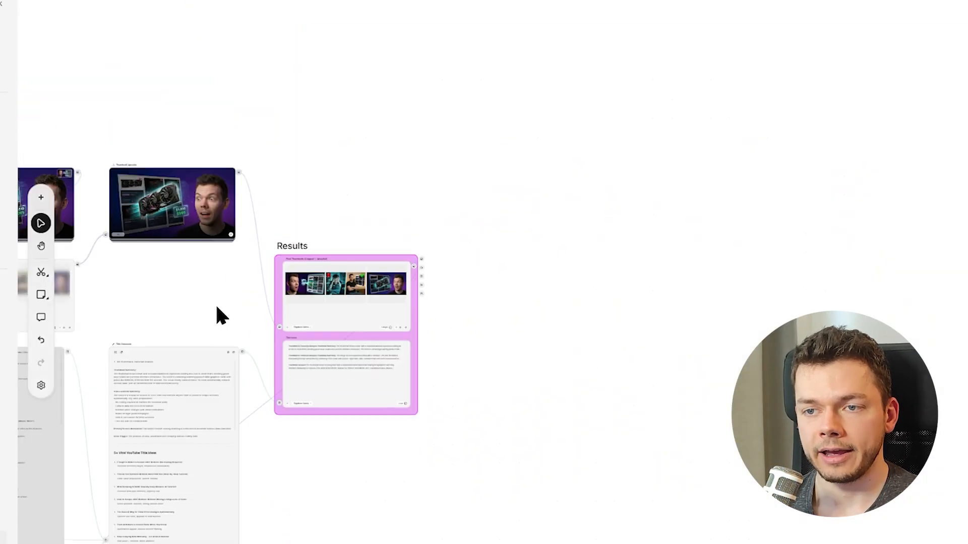
drag(215, 305, 717, 426)
drag(363, 348, 578, 386)
scroll(217, 293, up, 5)
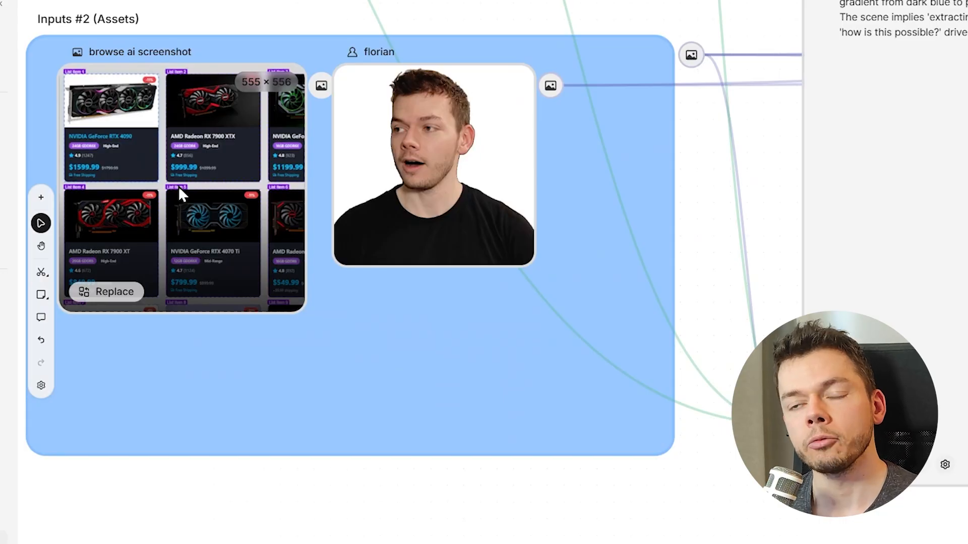
- Review the Title Best Practices instructions and the Title Generator's analysis and title ideas
scroll(178, 186, down, 5)
drag(724, 288, 0, 327)
drag(802, 342, 101, 348)
drag(468, 323, 190, 227)
scroll(267, 261, up, 4)
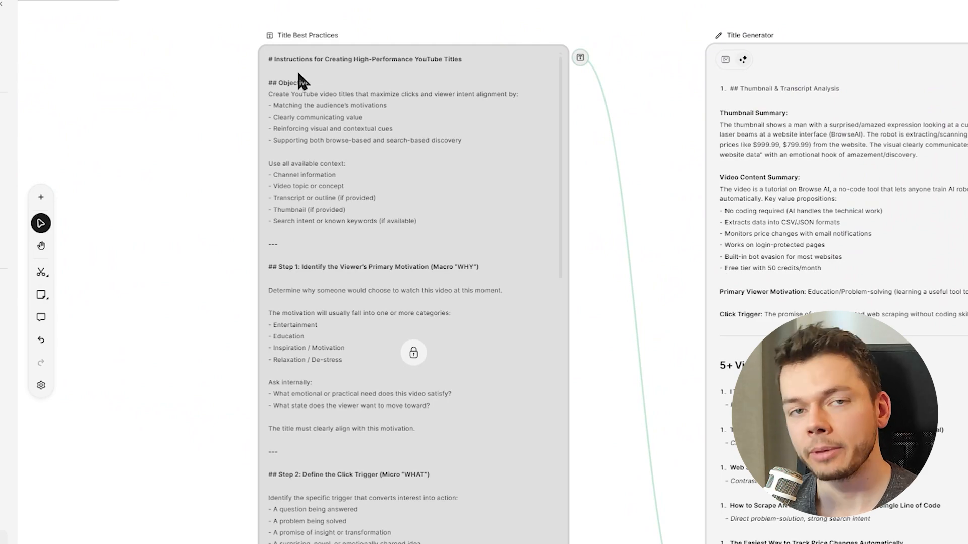
drag(866, 104, 510, 90)
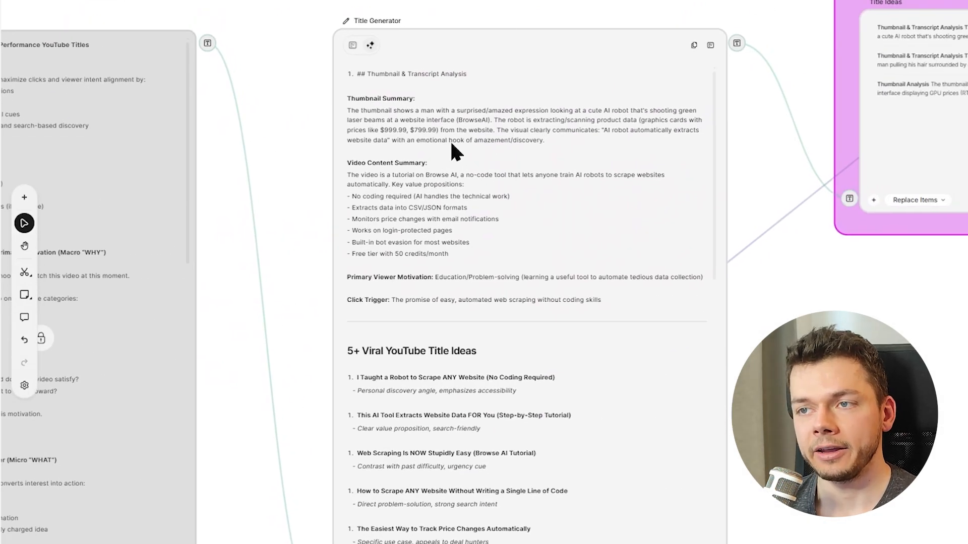
- Trace the Title Generator's incoming connections from the Final Thumbnails list and the Inputs #1 (Texts) group
scroll(414, 285, down, 4)
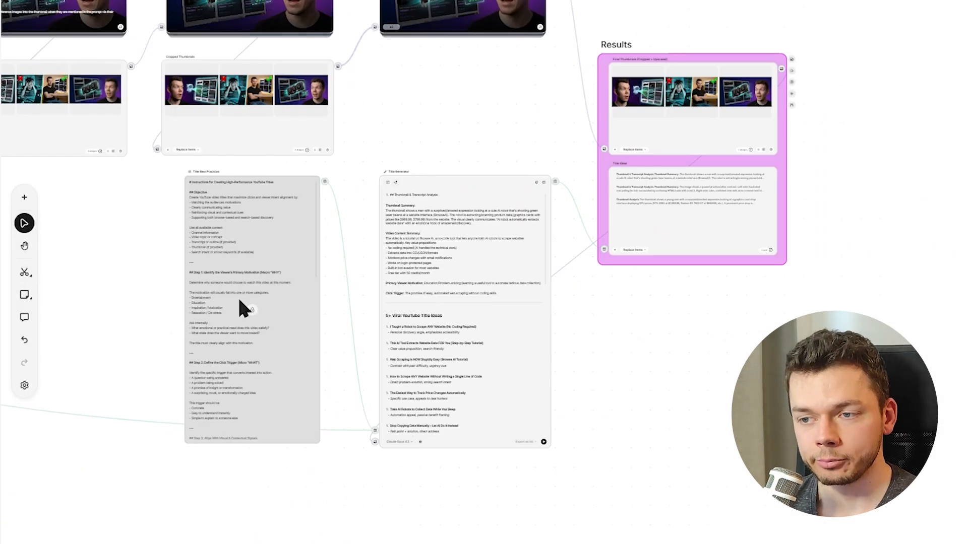
drag(183, 267, 323, 278)
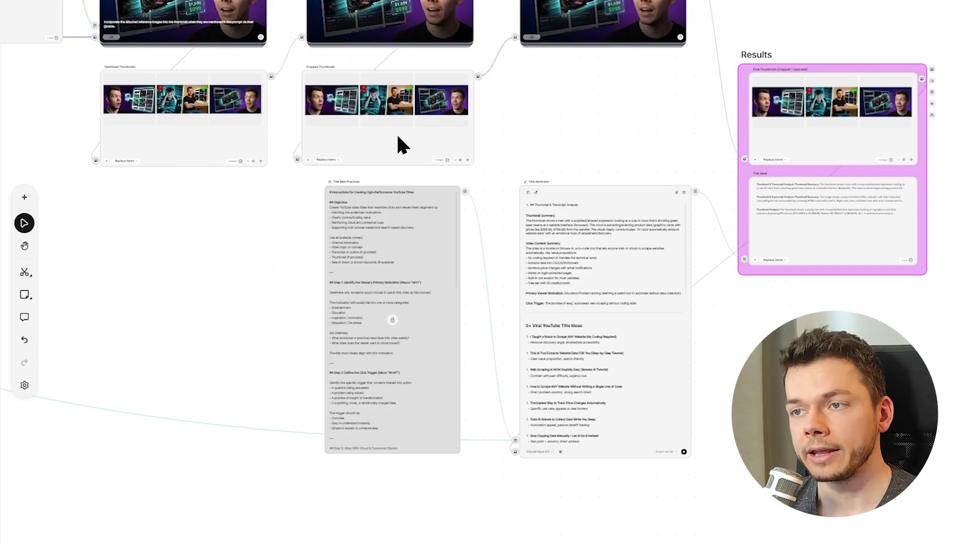
click(857, 126)
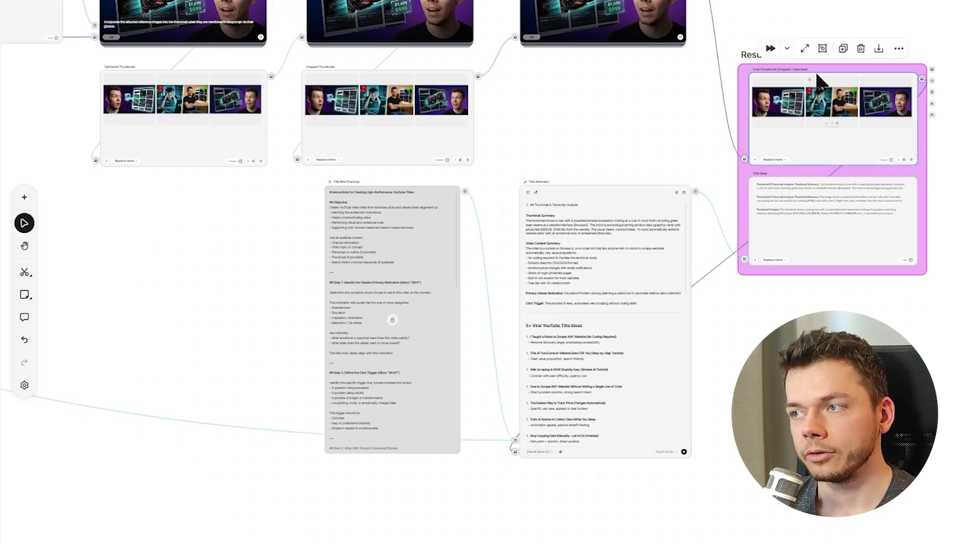
click(619, 342)
drag(225, 265, 700, 283)
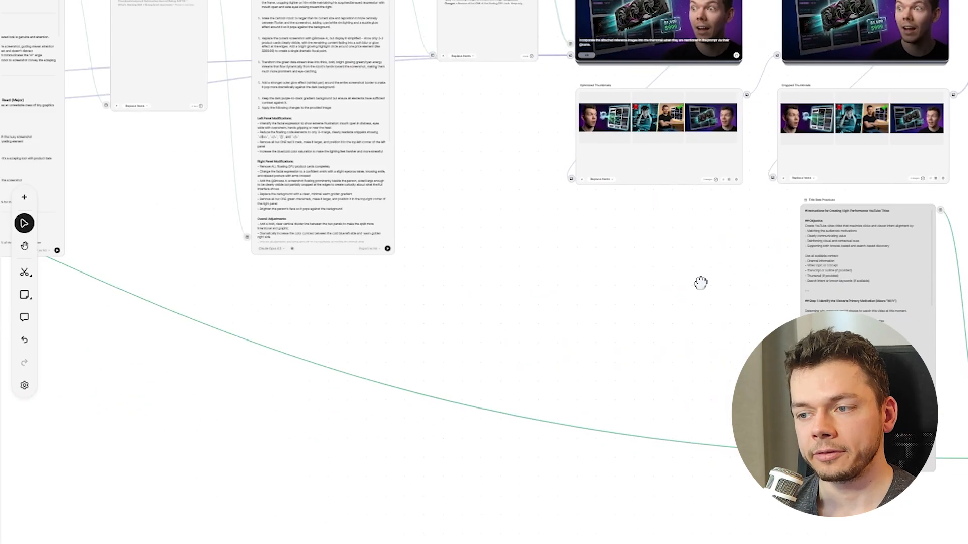
scroll(345, 307, down, 5)
drag(215, 390, 593, 373)
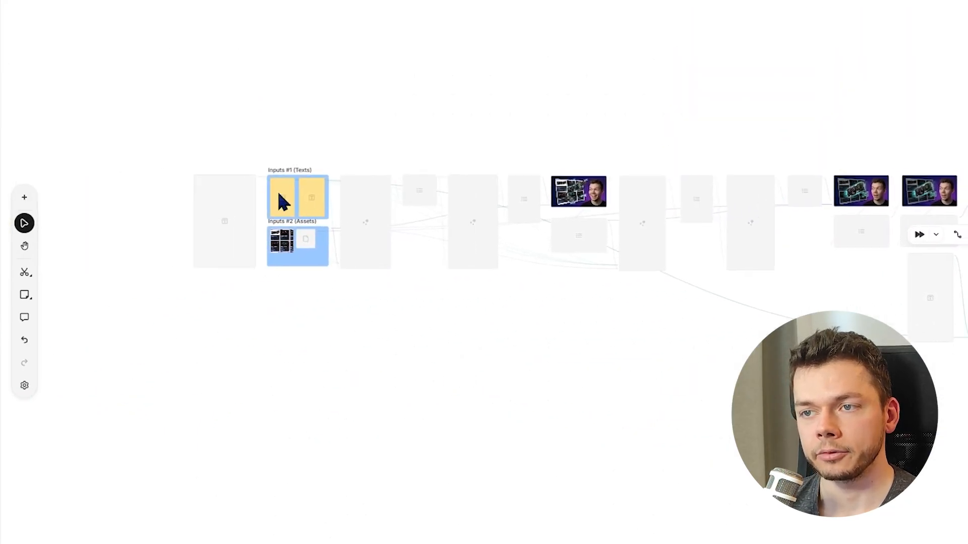
scroll(256, 175, up, 5)
drag(831, 50, 212, 2)
drag(726, 448, 112, 364)
scroll(523, 304, down, 5)
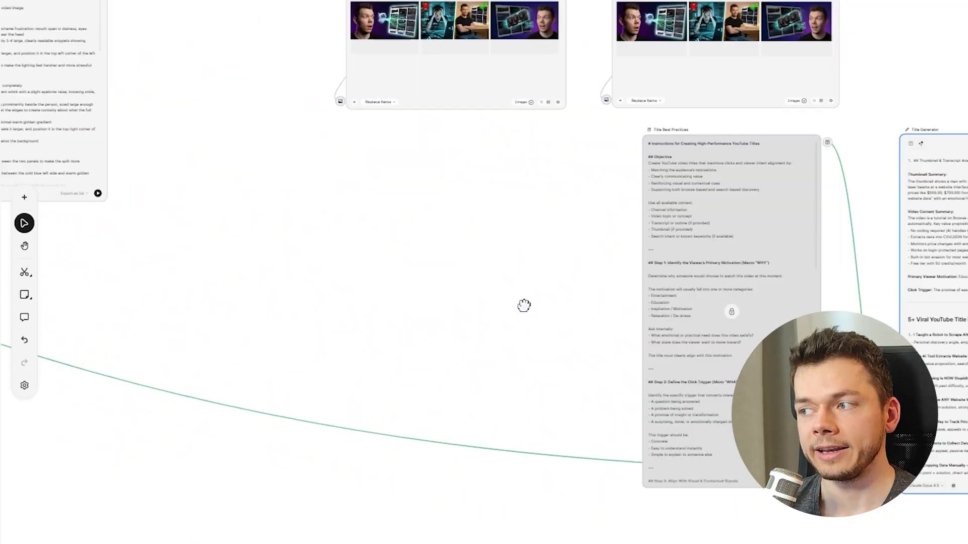
- Examine the Title Generator's output and follow it to the Title Ideas list in the Results group
drag(523, 304, 335, 277)
click(256, 339)
scroll(255, 339, up, 5)
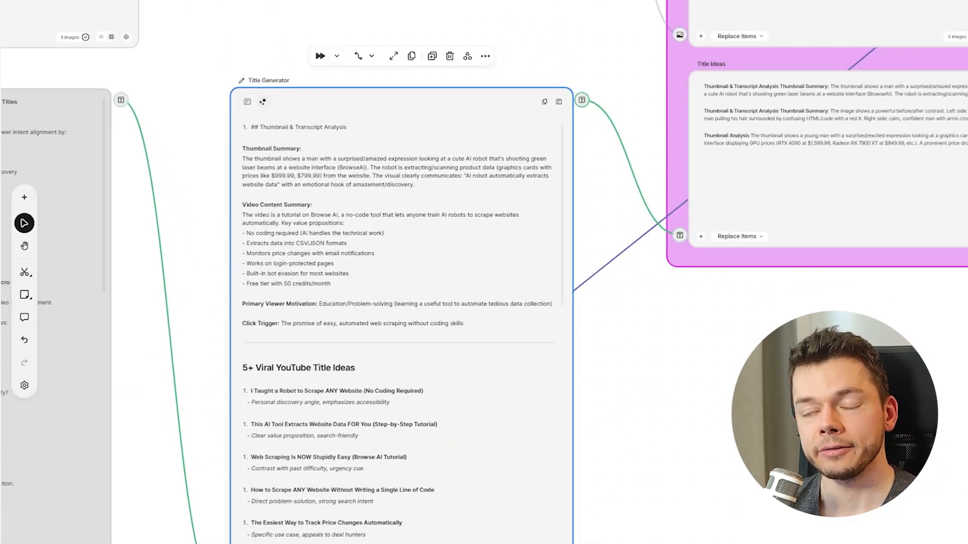
scroll(369, 325, right, 6)
scroll(369, 325, up, 4)
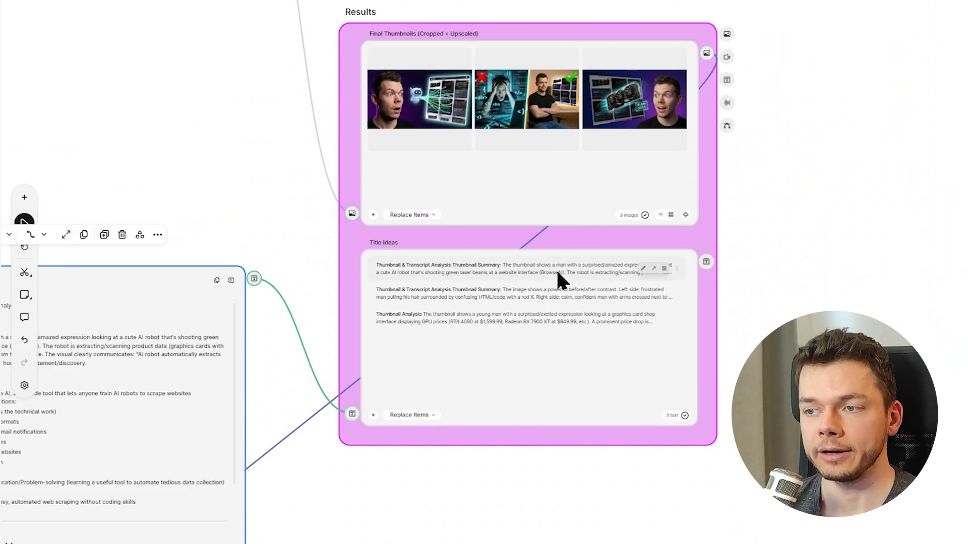
- Open the first Title Ideas entry and highlight its text from the thumbnail summary through the click trigger
click(646, 106)
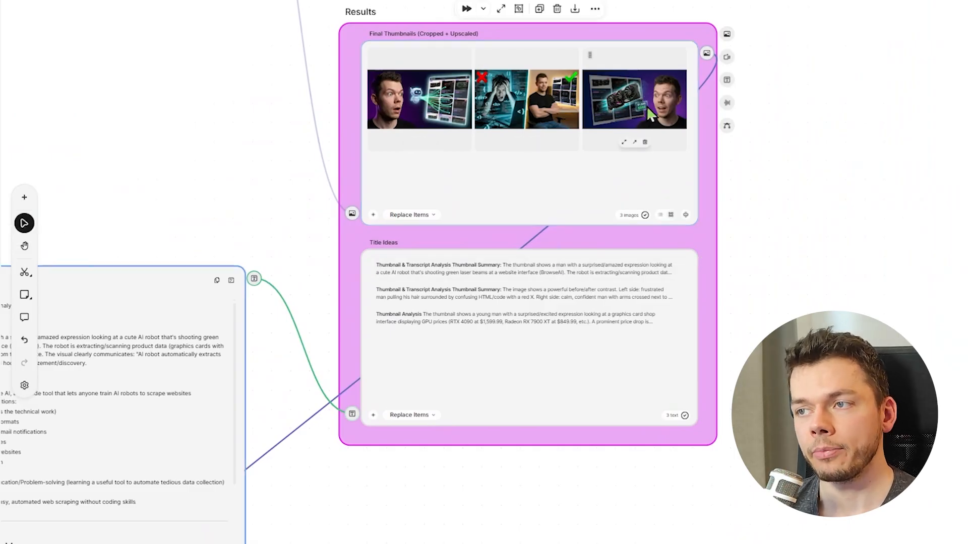
click(544, 279)
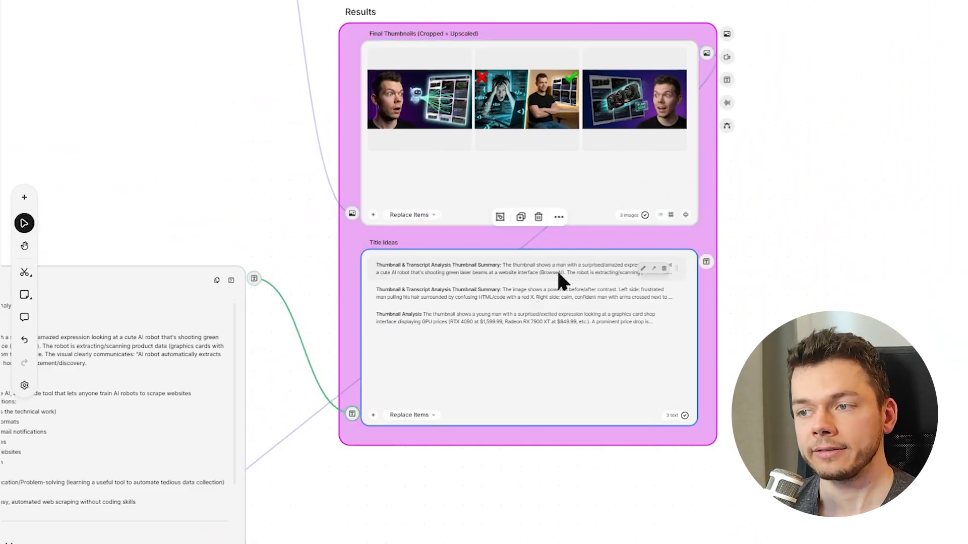
double_click(557, 272)
click(650, 323)
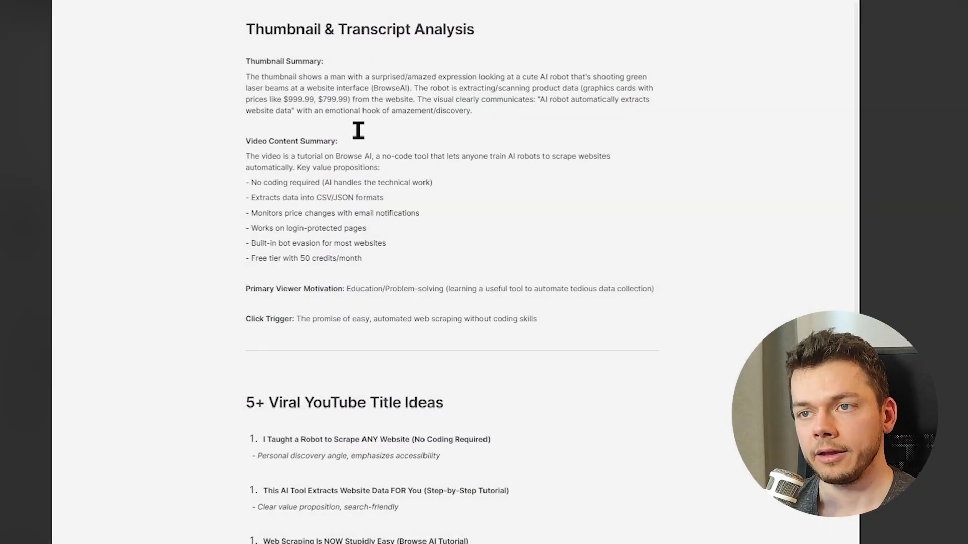
drag(277, 83, 540, 328)
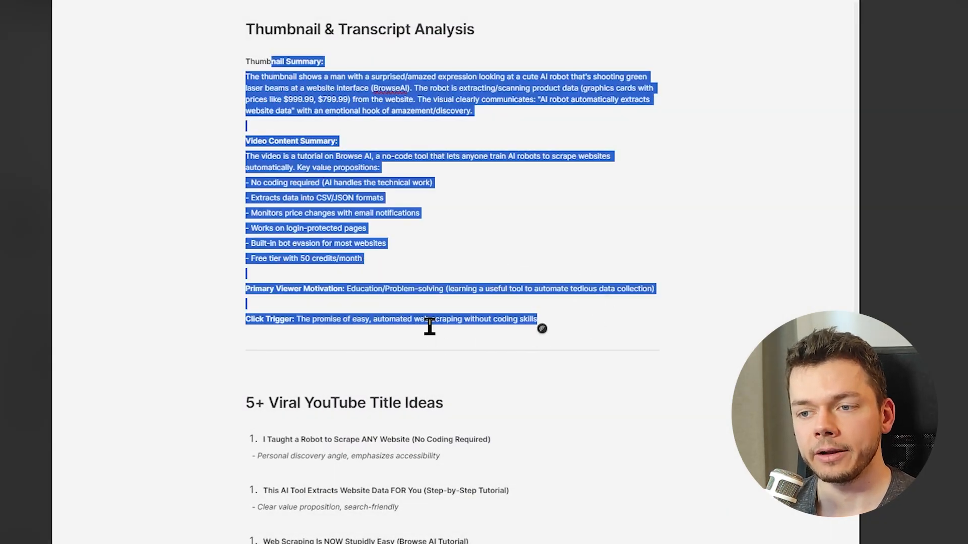
- Highlight the first viral YouTube title ideas in the open Title Ideas entry and close the entry
scroll(430, 328, down, 4)
drag(255, 202, 424, 419)
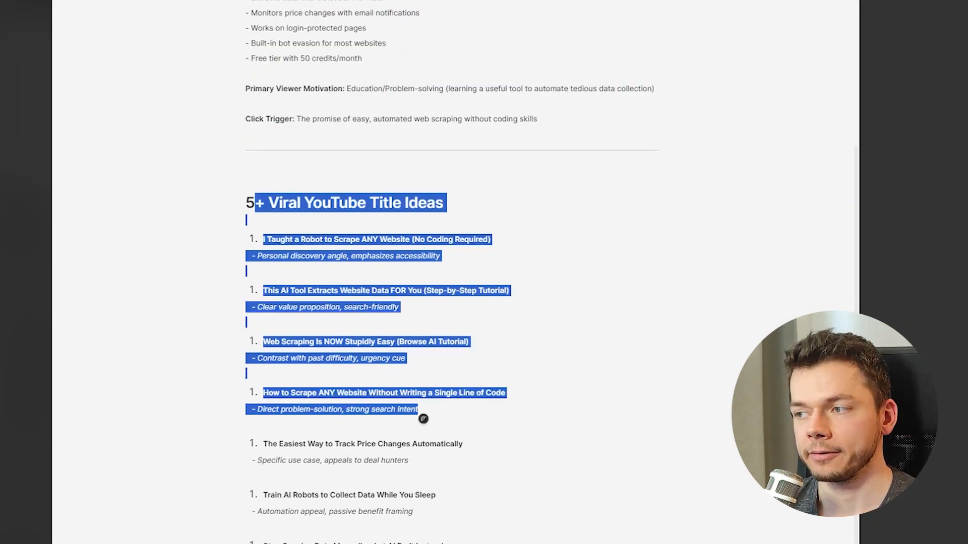
key(Escape)
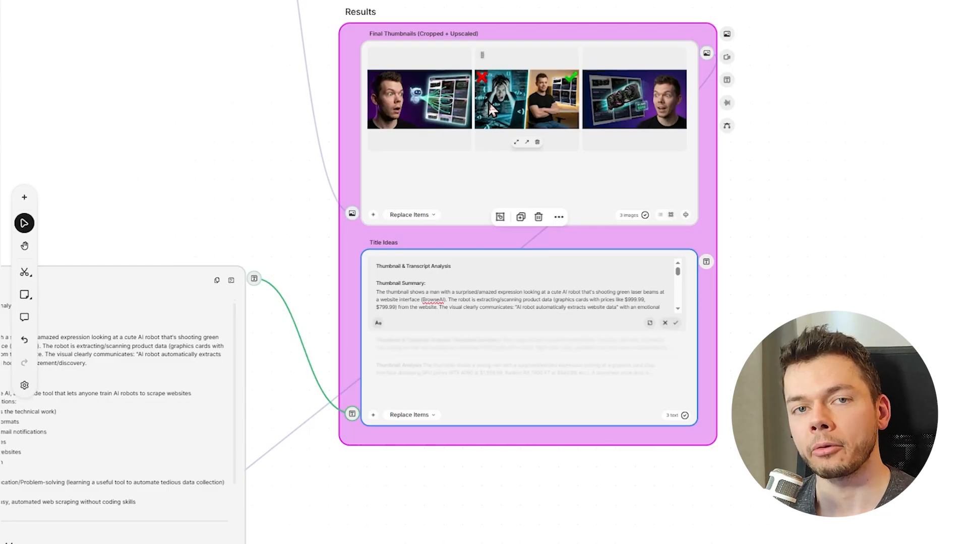
click(832, 169)
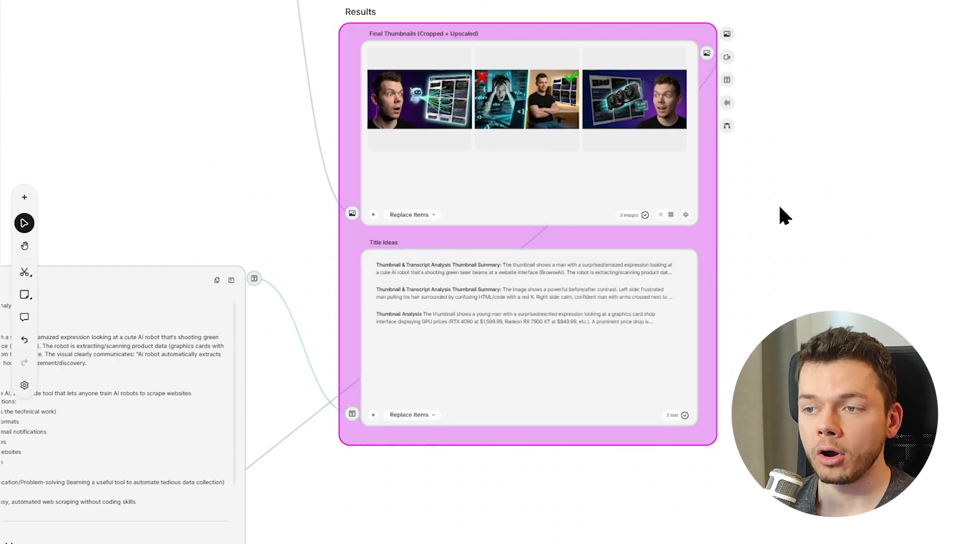
- Review the whole thumbnail workflow from the Inputs groups through the generator nodes to the final thumbnails in the Results group
scroll(673, 250, down, 5)
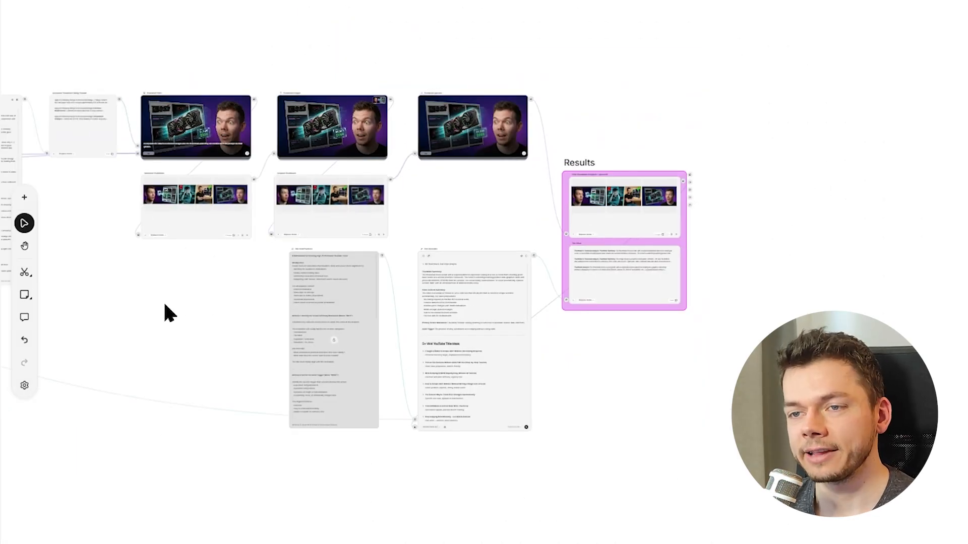
scroll(167, 313, left, 15)
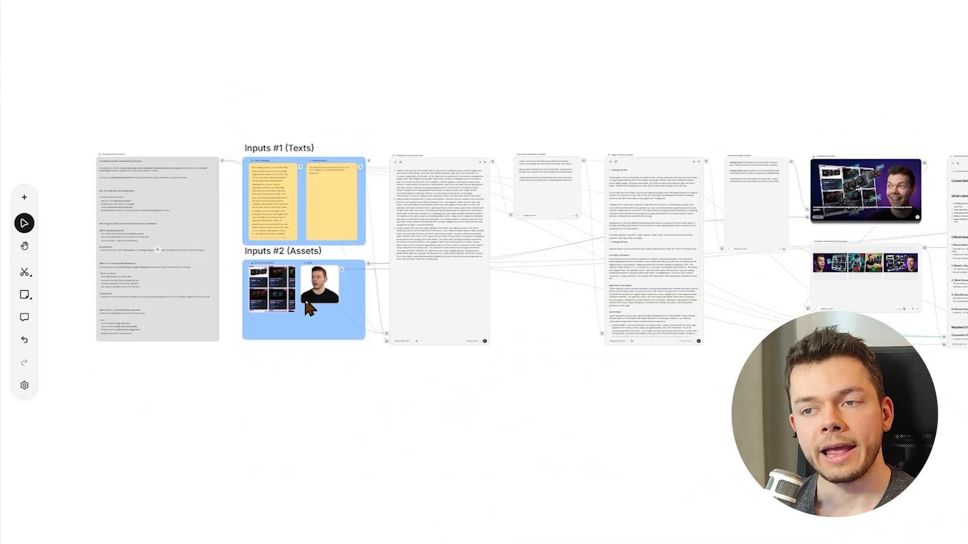
scroll(270, 269, up, 3)
scroll(270, 269, down, 4)
drag(723, 411, 138, 358)
drag(669, 404, 246, 350)
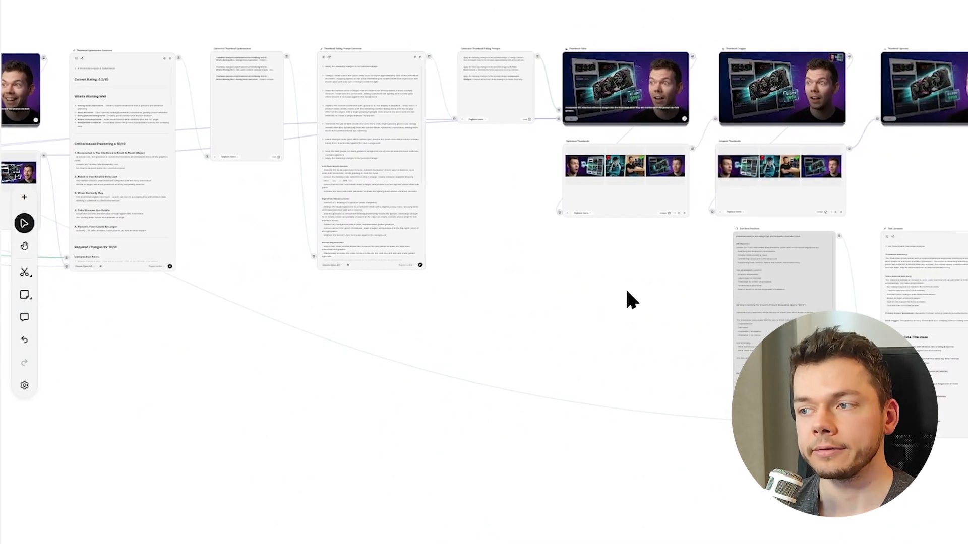
scroll(630, 300, right, 8)
scroll(566, 255, up, 6)
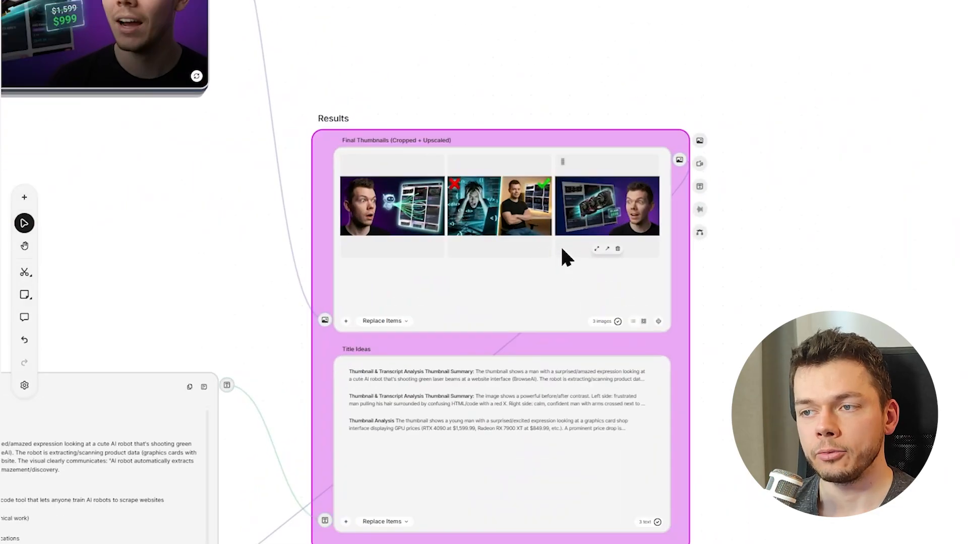
scroll(565, 257, up, 2)
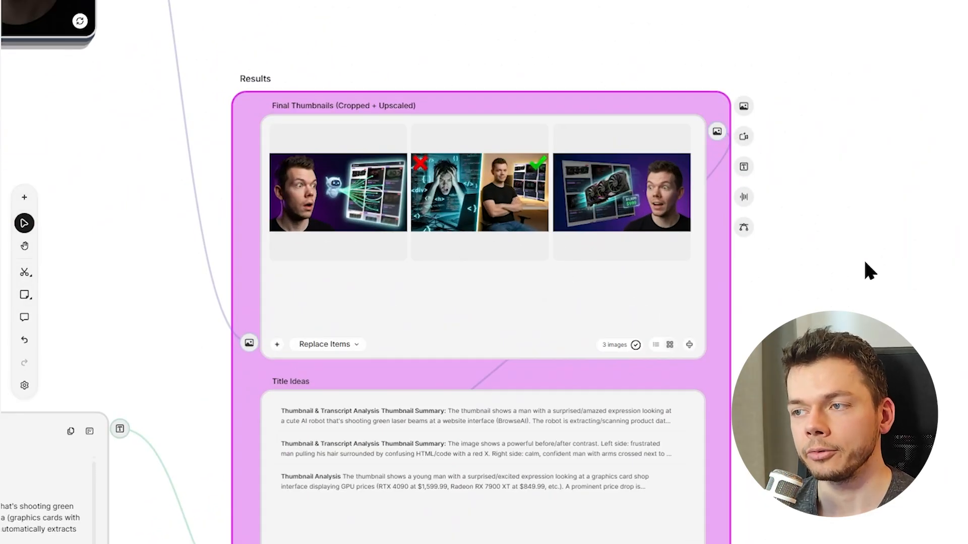
- Trace the workflow backwards from the Results group through the editing and prompt nodes to the two Inputs groups
scroll(403, 161, down, 6)
scroll(756, 194, left, 4)
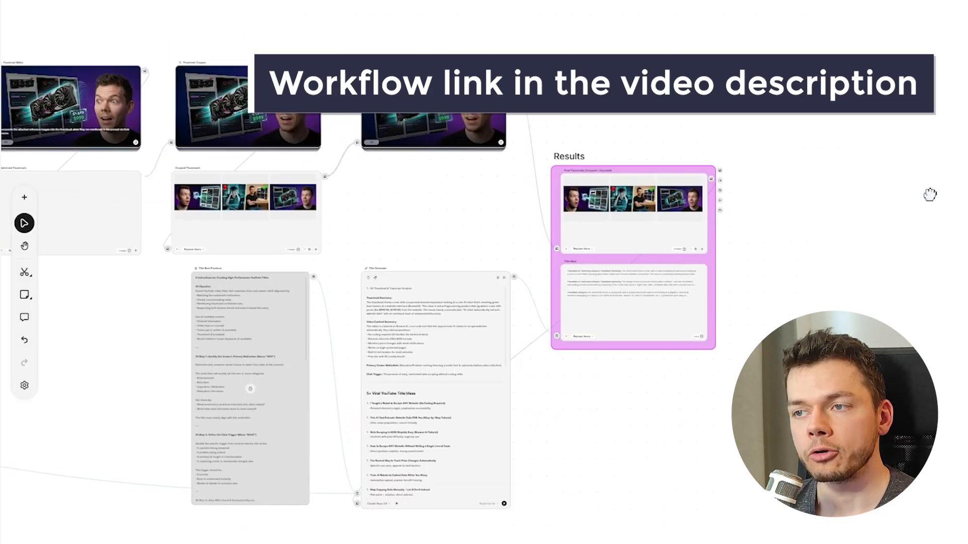
scroll(346, 210, down, 5)
scroll(168, 86, left, 5)
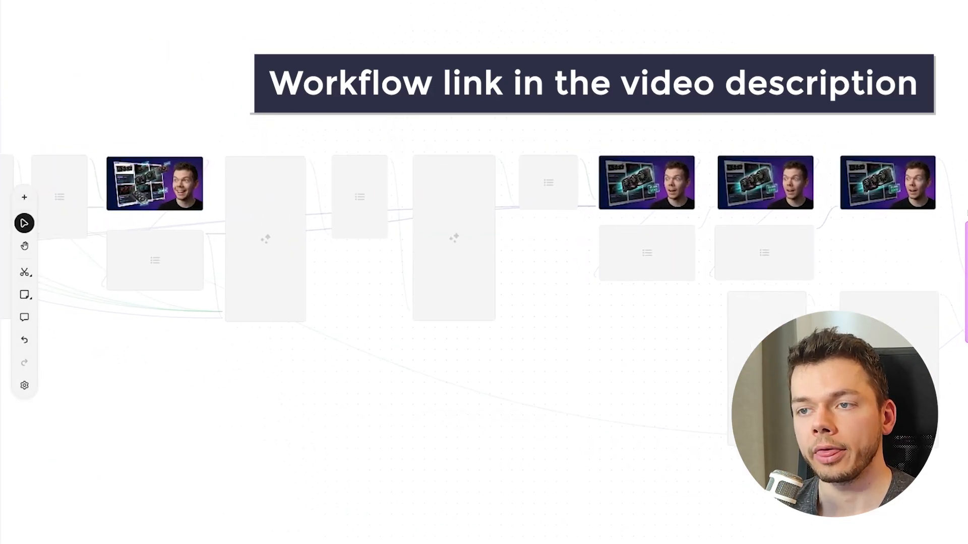
scroll(411, 151, up, 2)
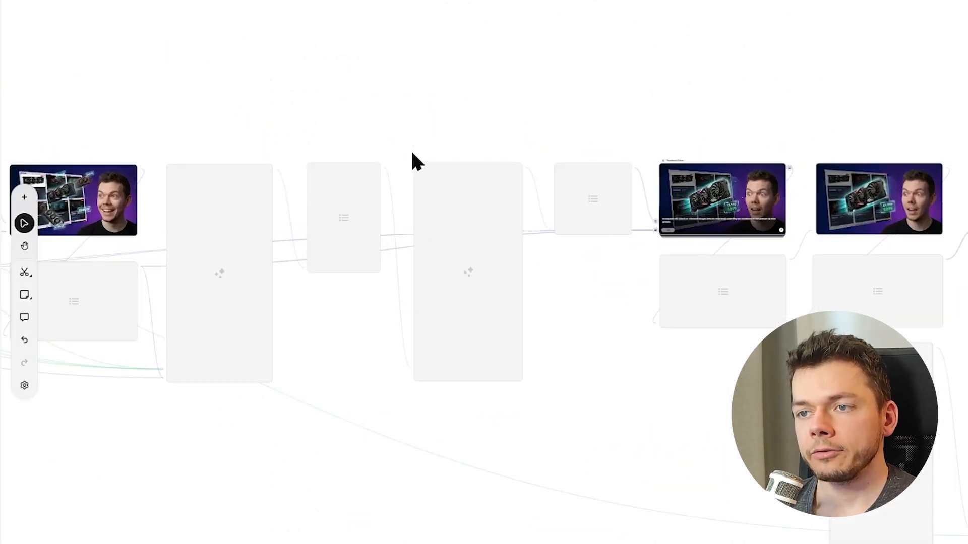
scroll(411, 160, up, 2)
scroll(281, 97, right, 8)
scroll(615, 69, left, 8)
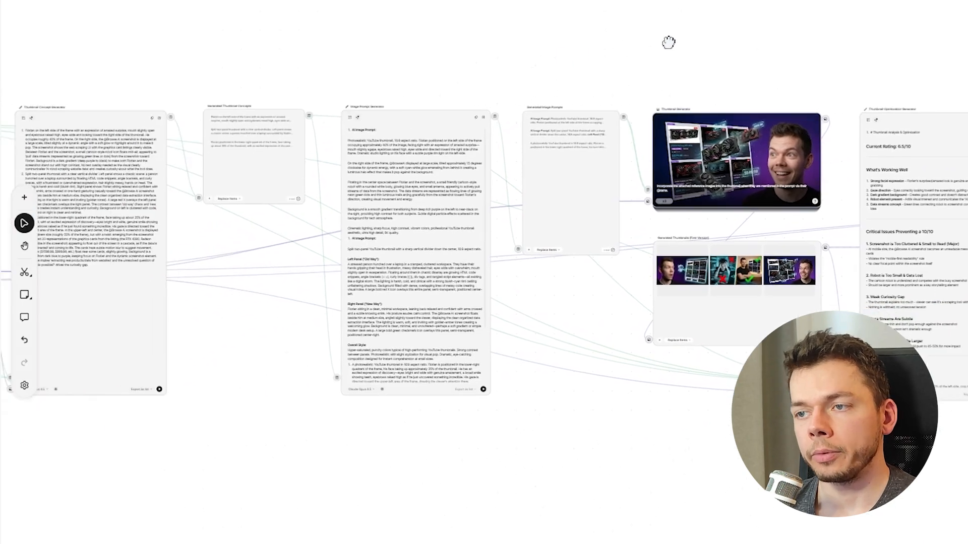
scroll(439, 43, left, 8)
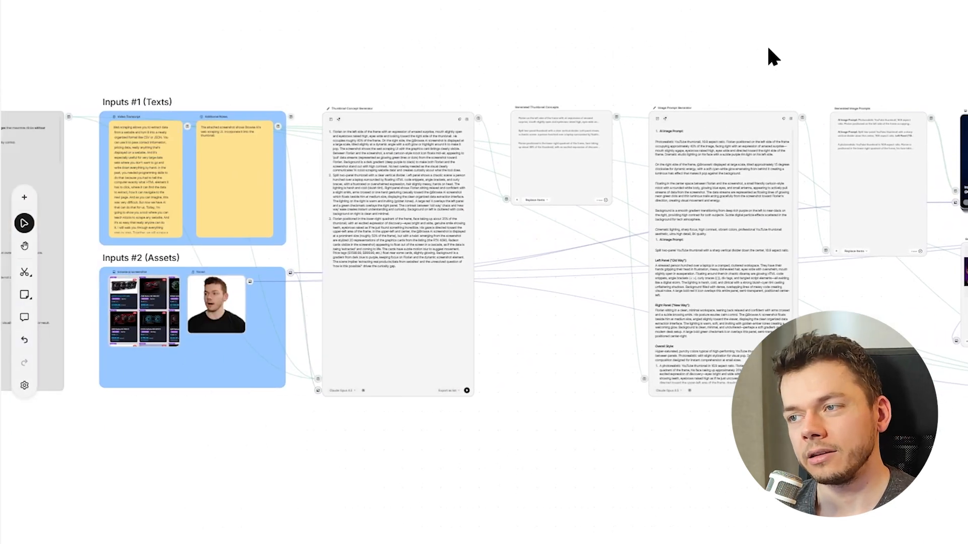
- Examine the middle of the workflow around the Thumbnail Generator and Thumbnail Optimization Generator nodes
scroll(361, 60, right, 10)
scroll(415, 65, left, 3)
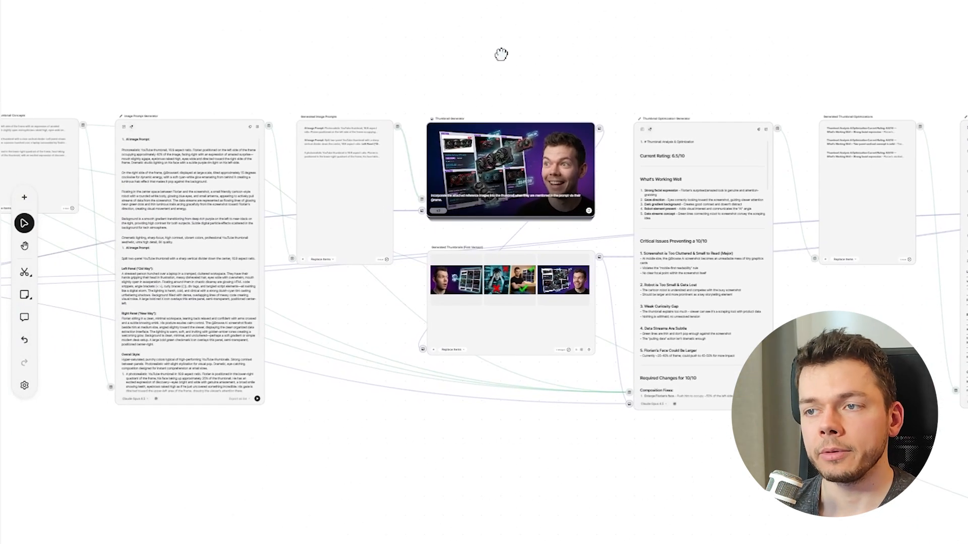
drag(501, 54, 375, 60)
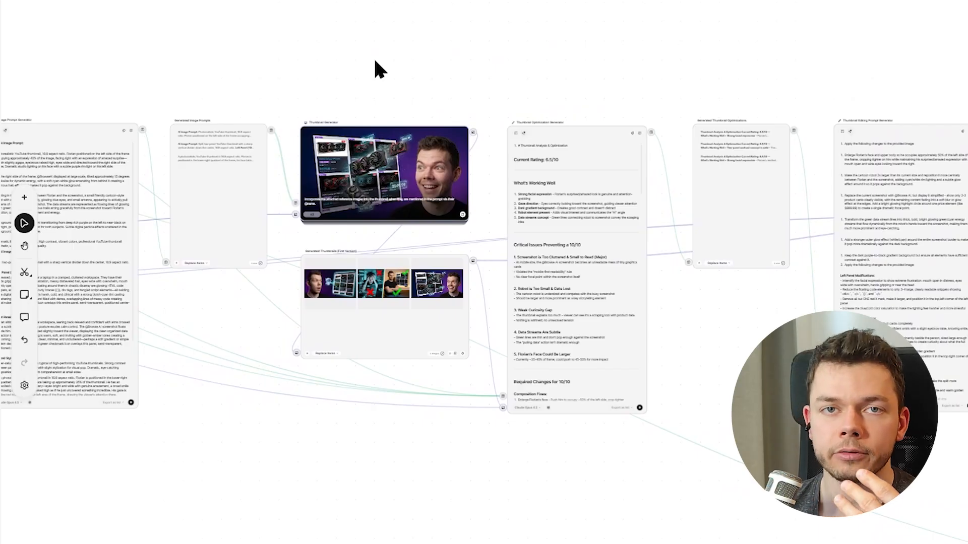
drag(456, 34, 394, 36)
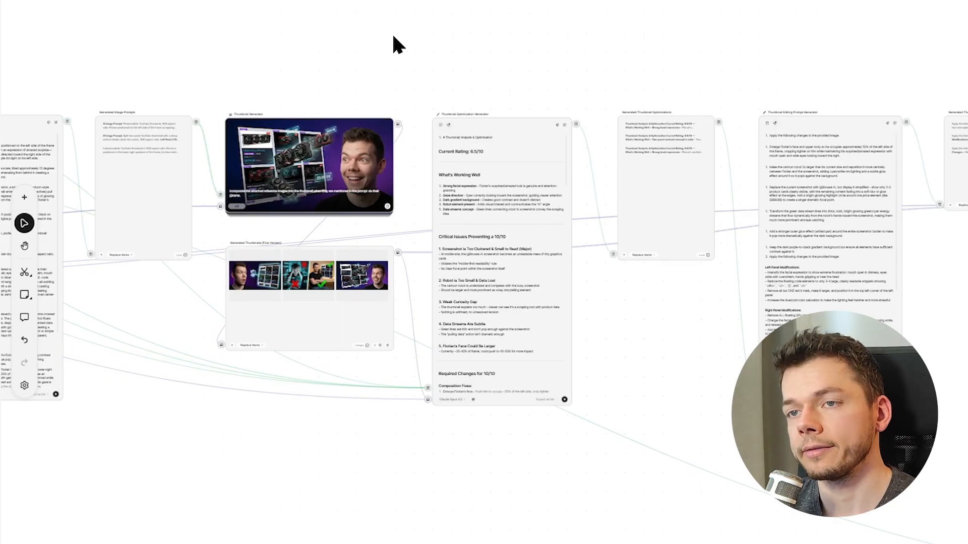
- Follow the node chain once more from the Inputs groups to the Final Thumbnails and Title Ideas lists
scroll(394, 36, down, 3)
drag(293, 53, 769, 103)
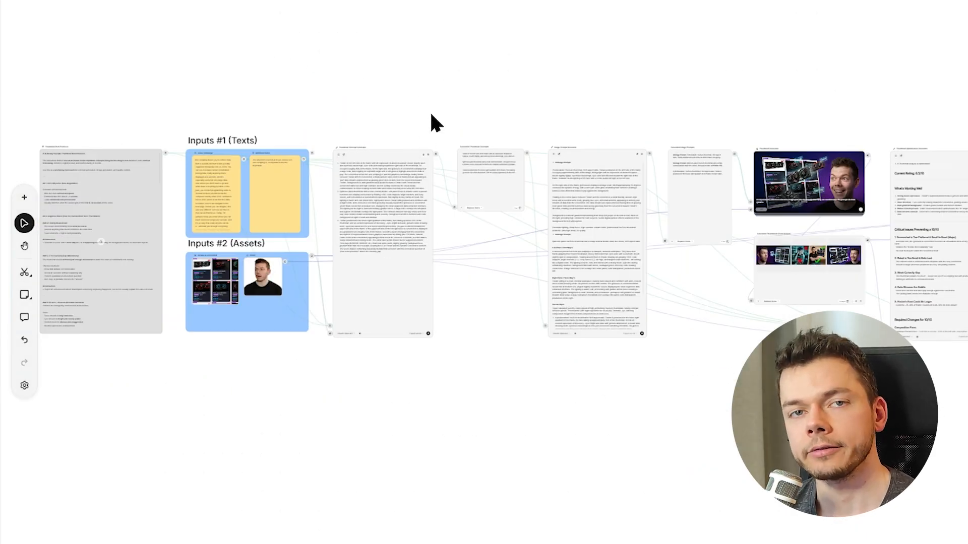
drag(464, 76, 343, 76)
drag(879, 92, 413, 56)
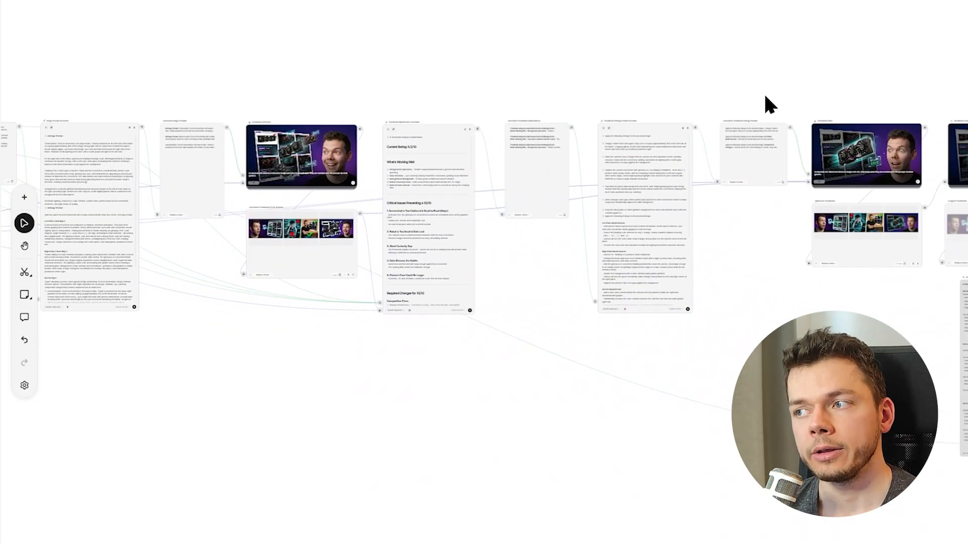
drag(766, 102, 616, 162)
scroll(616, 199, up, 5)
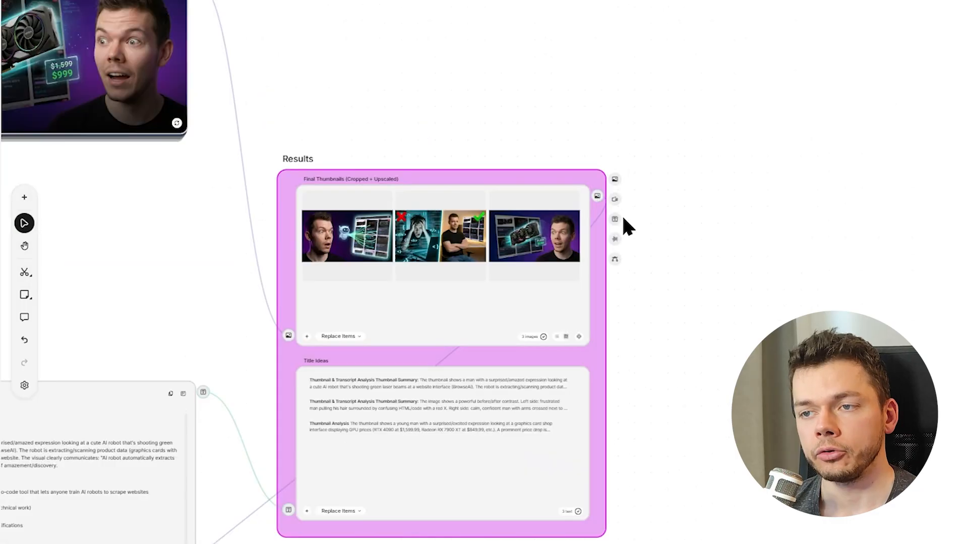
scroll(623, 219, up, 2)
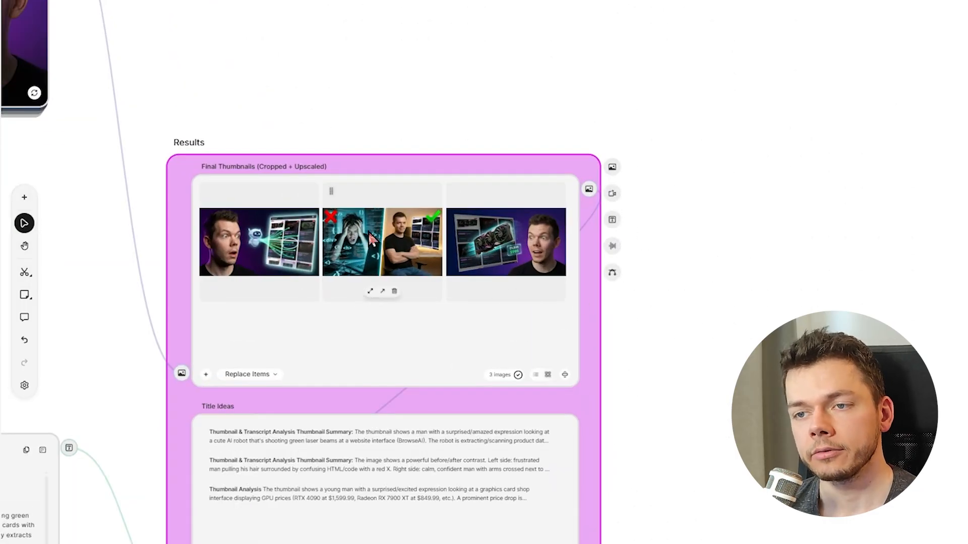
- Examine the Thumbnail Editor node's model, references and prompt, and compare its output with the Thumbnail Cropper's
drag(370, 99, 461, 115)
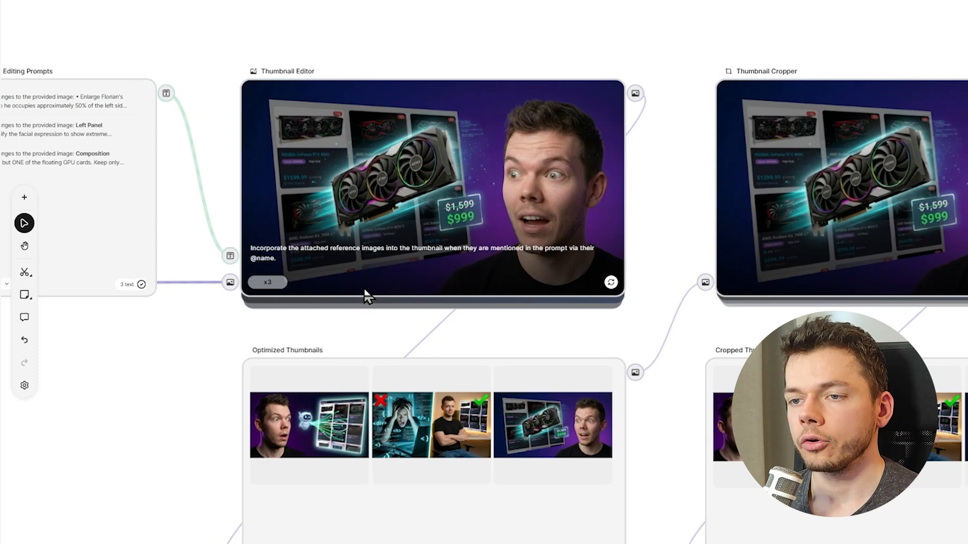
mouse_move(313, 290)
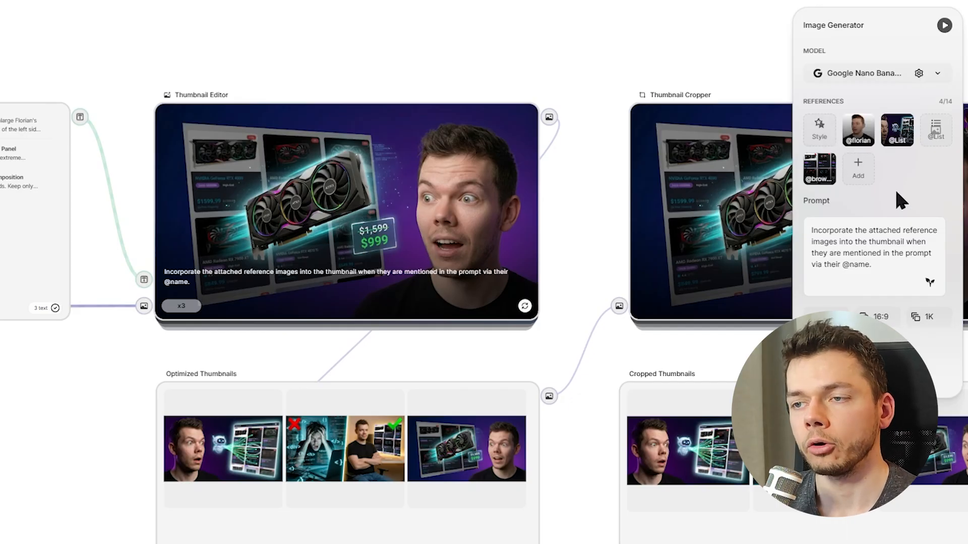
scroll(529, 67, down, 5)
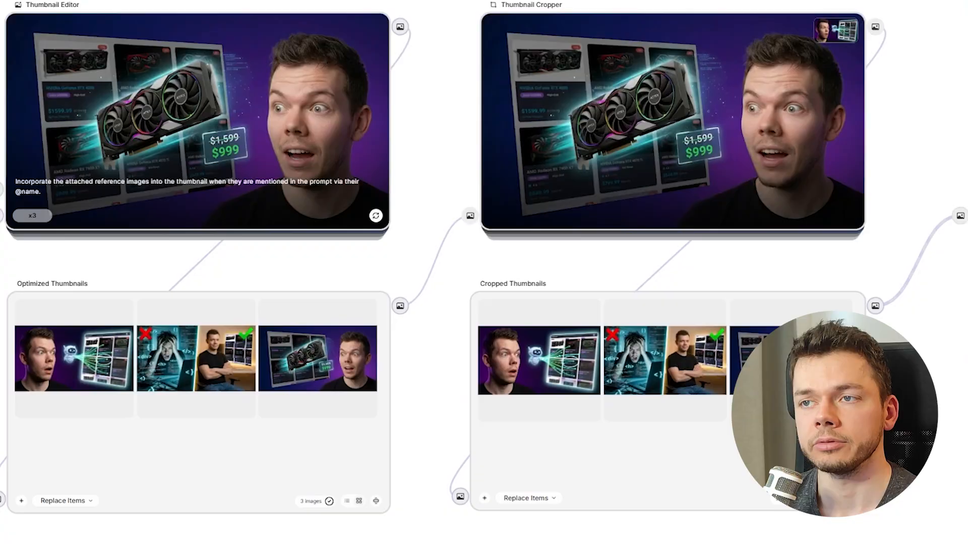
scroll(434, 461, up, 2)
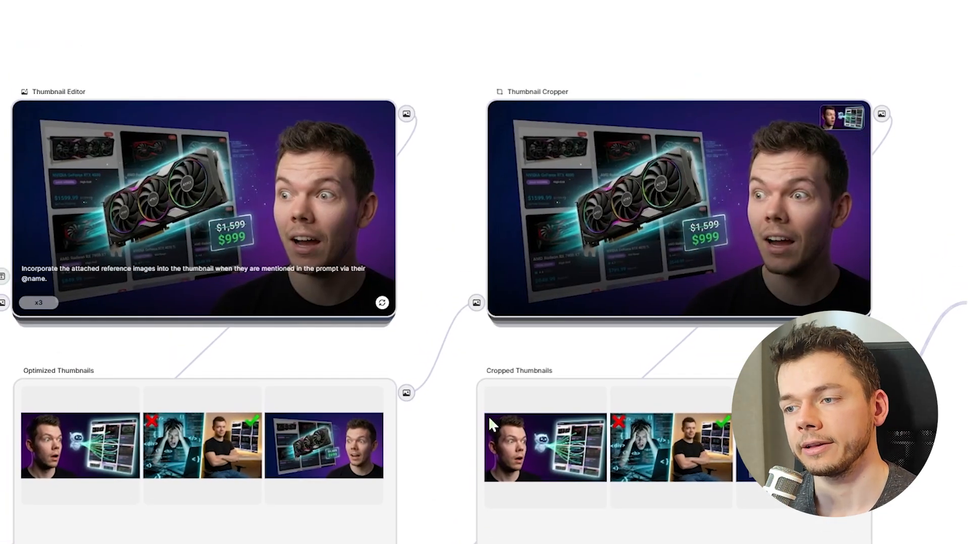
click(255, 244)
click(60, 303)
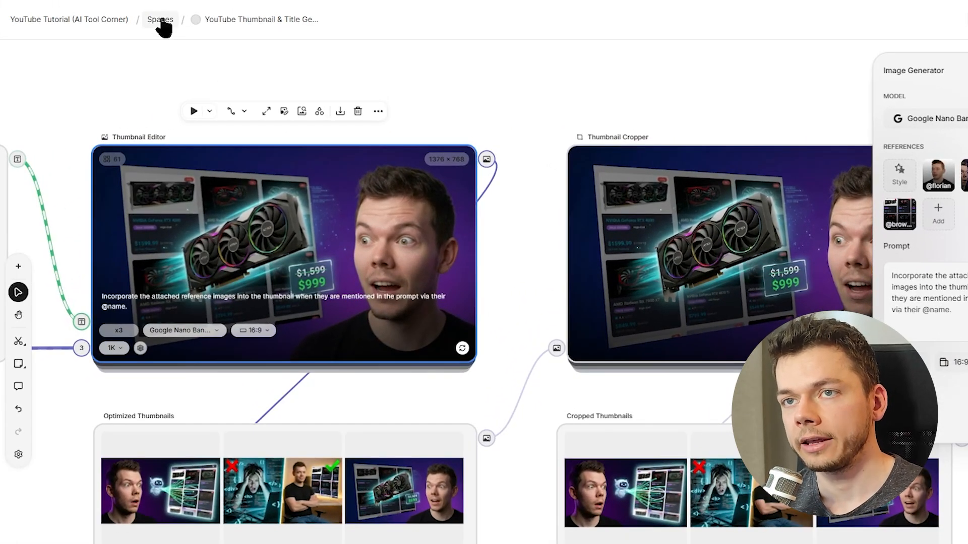
- Return to the Spaces overview and browse the available Spaces templates
click(161, 20)
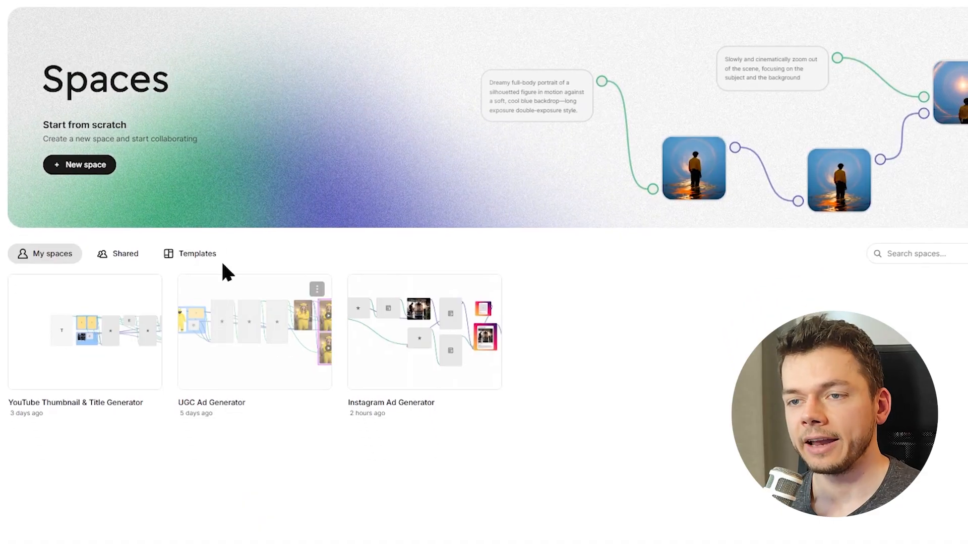
click(228, 301)
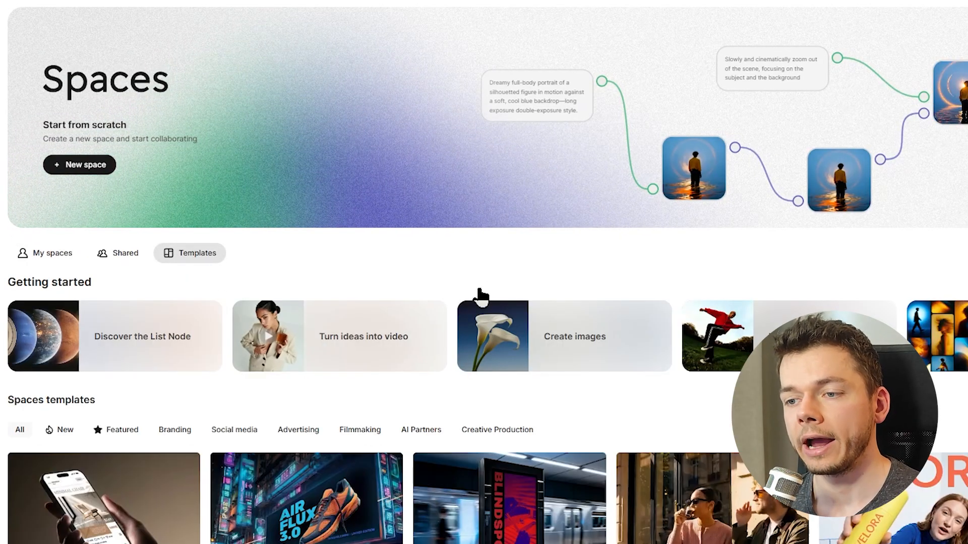
scroll(439, 256, down, 4)
scroll(439, 256, down, 8)
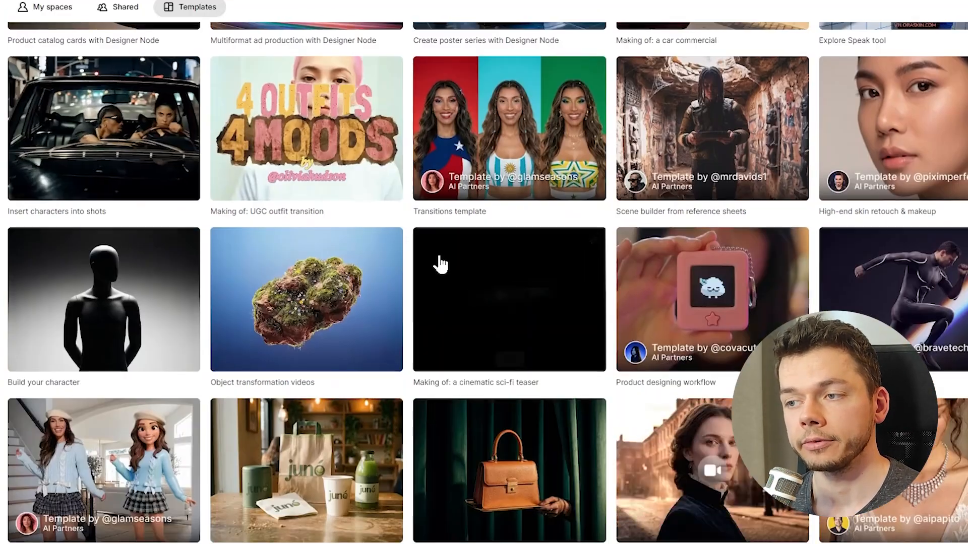
scroll(439, 256, up, 8)
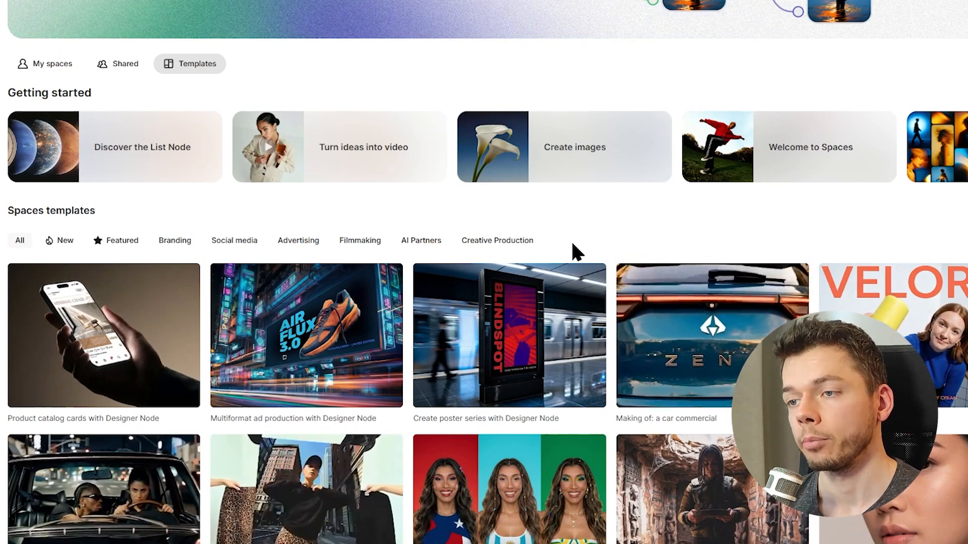
scroll(590, 260, up, 1)
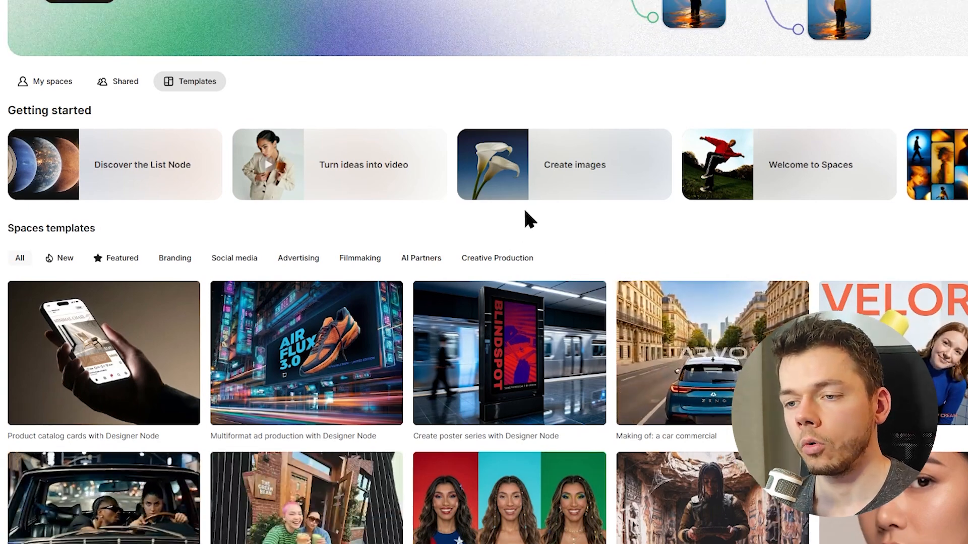
- Open the "Multiformat ad production with Designer Node" template and inspect the hero image and logo in its campaign assets input
click(342, 386)
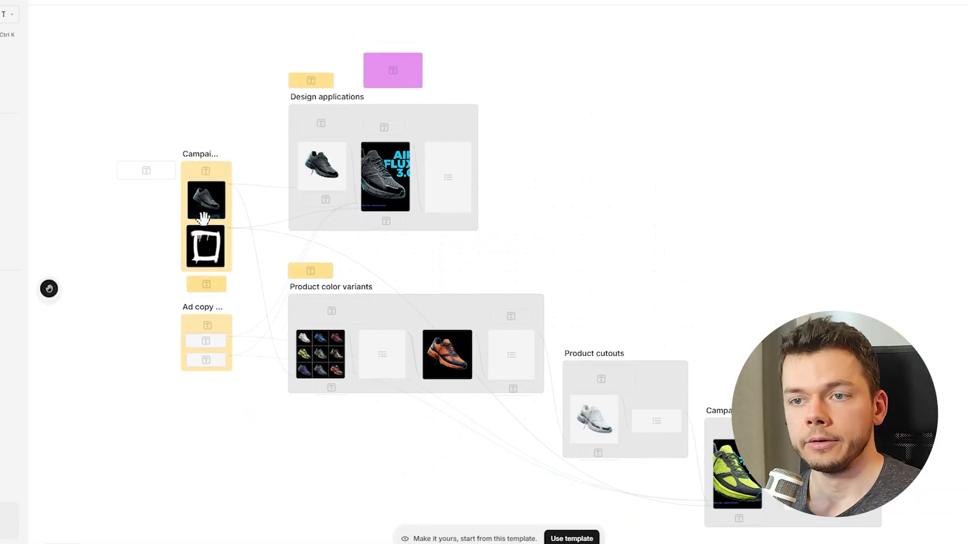
scroll(197, 209, up, 10)
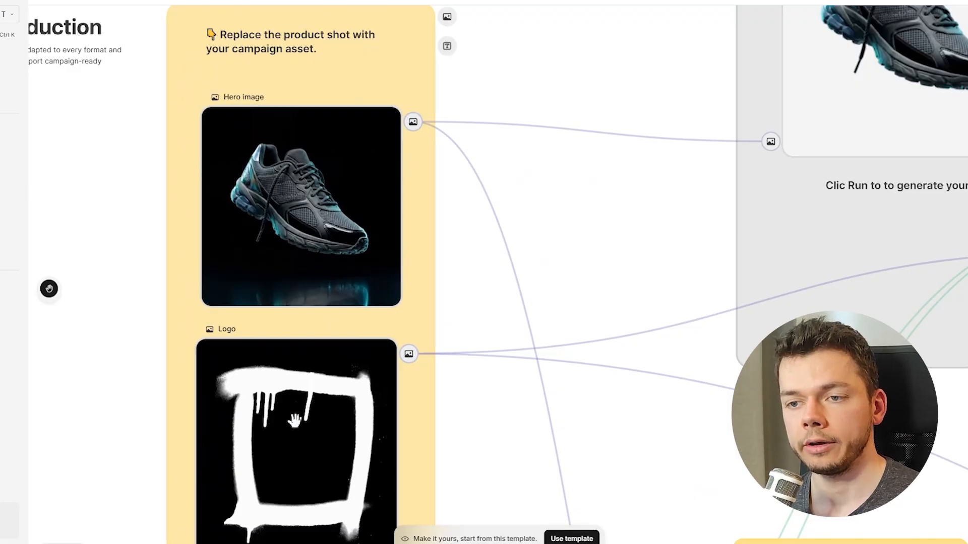
scroll(581, 195, down, 5)
- Examine the template's Ad creative builder from the product cutout through the product ad creatives to the ads creatives list
drag(609, 111, 316, 283)
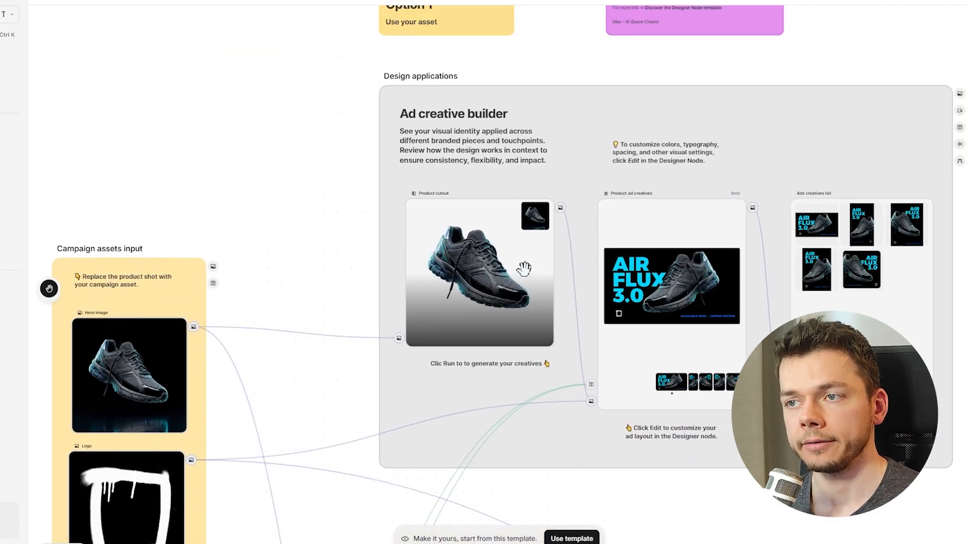
scroll(524, 268, up, 3)
drag(724, 154, 408, 81)
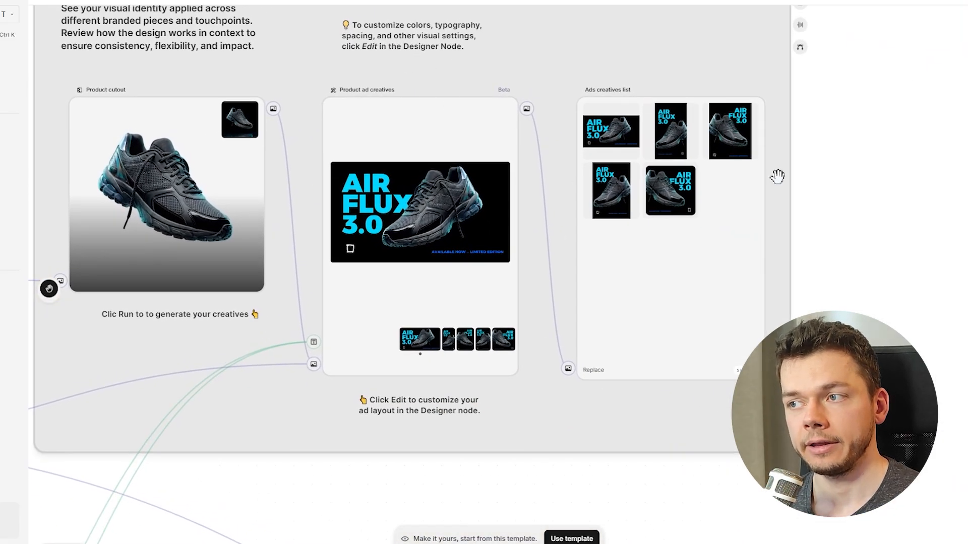
drag(777, 176, 551, 211)
scroll(547, 199, up, 3)
scroll(549, 196, down, 5)
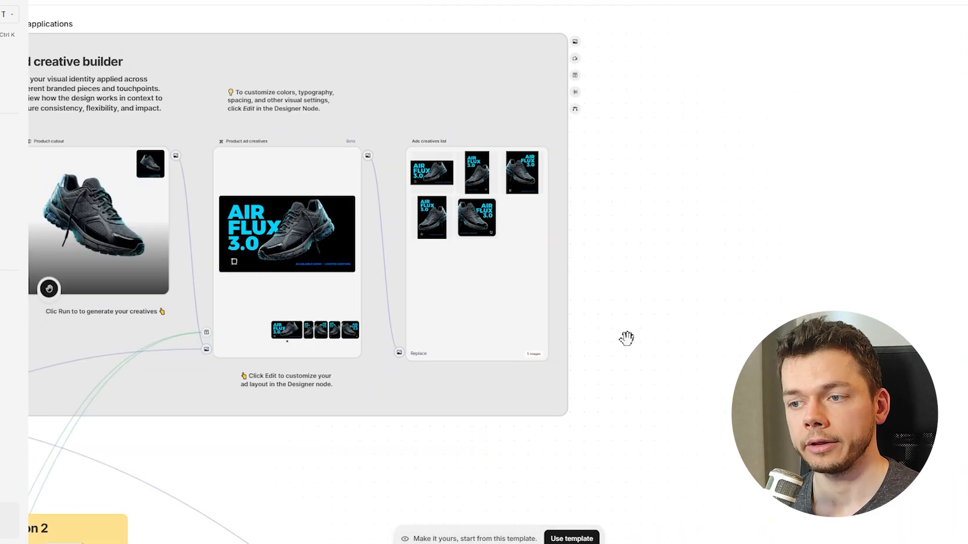
- Examine the template's Option 2 product color variants, from the product variations and upscaler to the upscaled product list
scroll(615, 368, down, 3)
drag(611, 309, 579, 147)
drag(443, 451, 453, 307)
drag(263, 473, 344, 432)
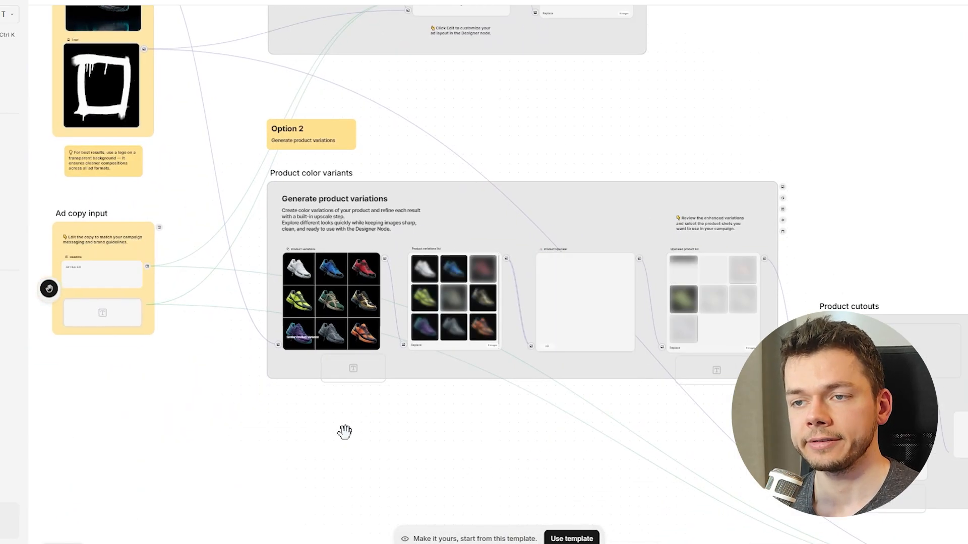
scroll(352, 325, up, 5)
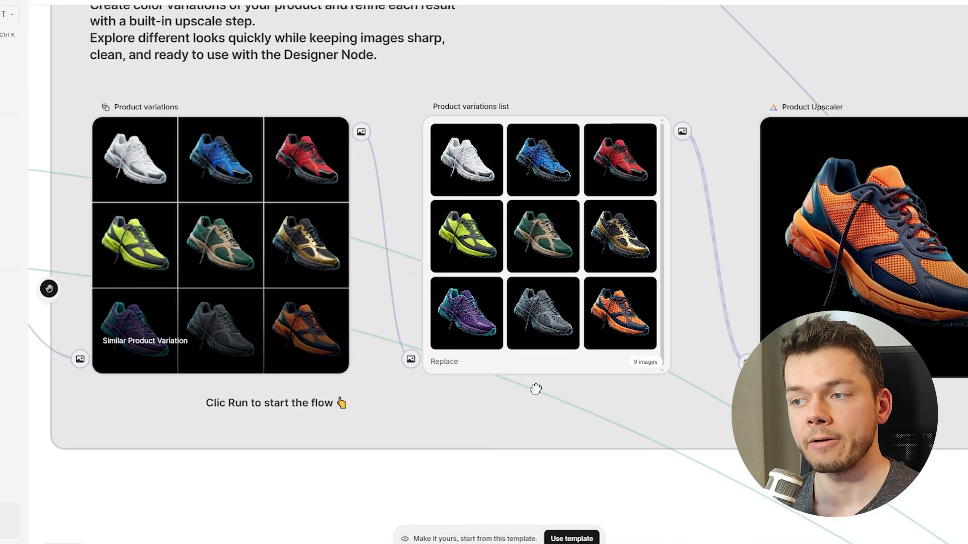
drag(536, 389, 113, 331)
drag(696, 257, 91, 298)
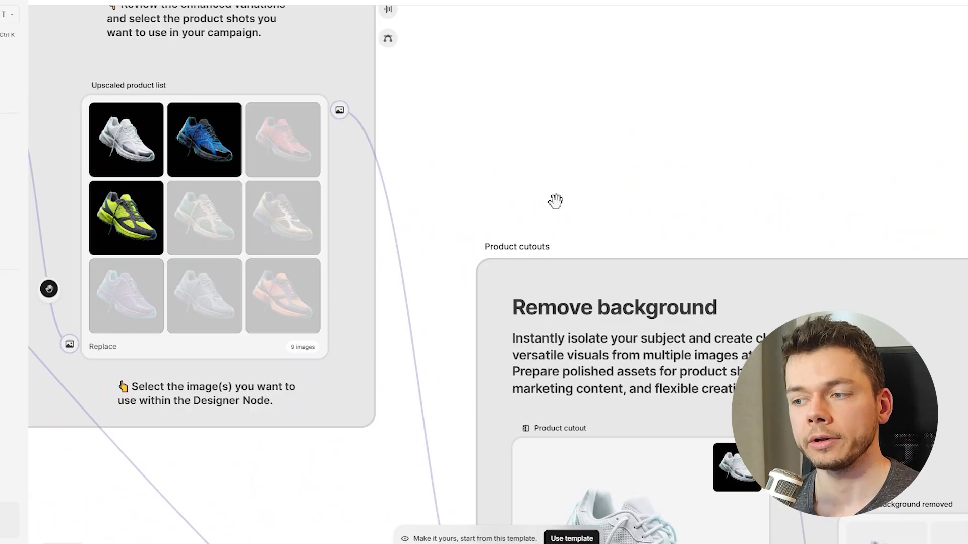
- Inspect the product cutouts with removed backgrounds and the campaign deliverables' ad designs and format specs list
scroll(555, 201, down, 3)
drag(750, 358, 273, 79)
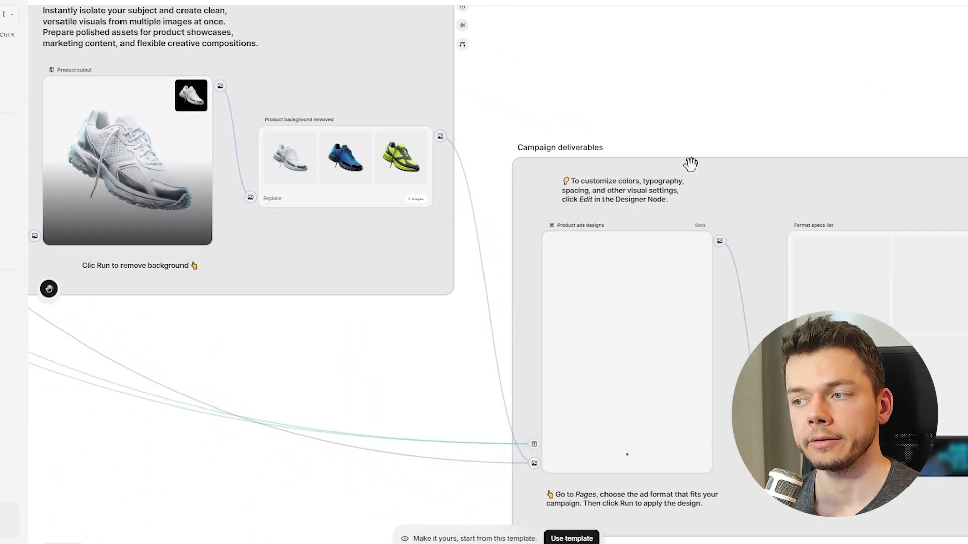
drag(691, 164, 471, 56)
scroll(605, 303, up, 3)
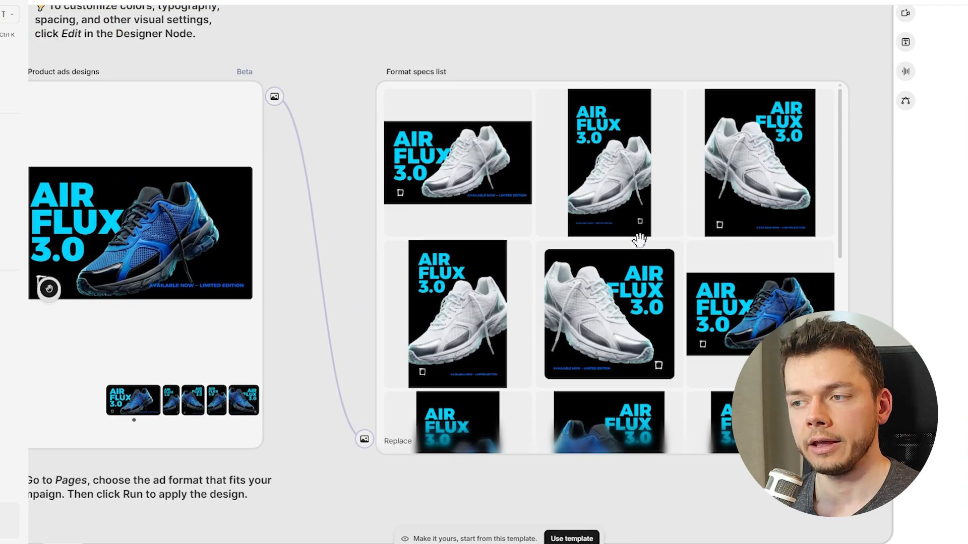
scroll(639, 240, down, 5)
drag(445, 440, 545, 331)
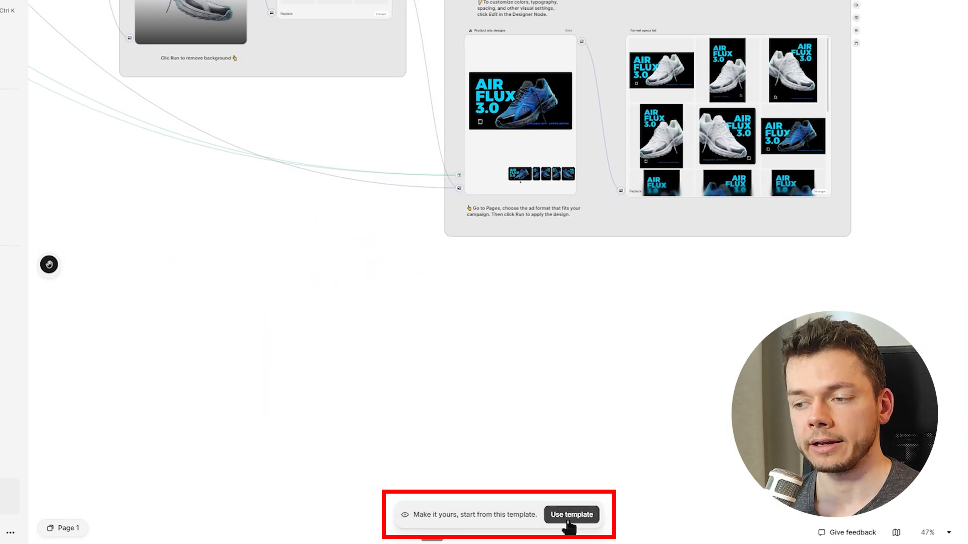
- Review the whole ad production template in overview, from the campaign deliverables back to the starting inputs
scroll(307, 237, down, 3)
drag(307, 237, 499, 436)
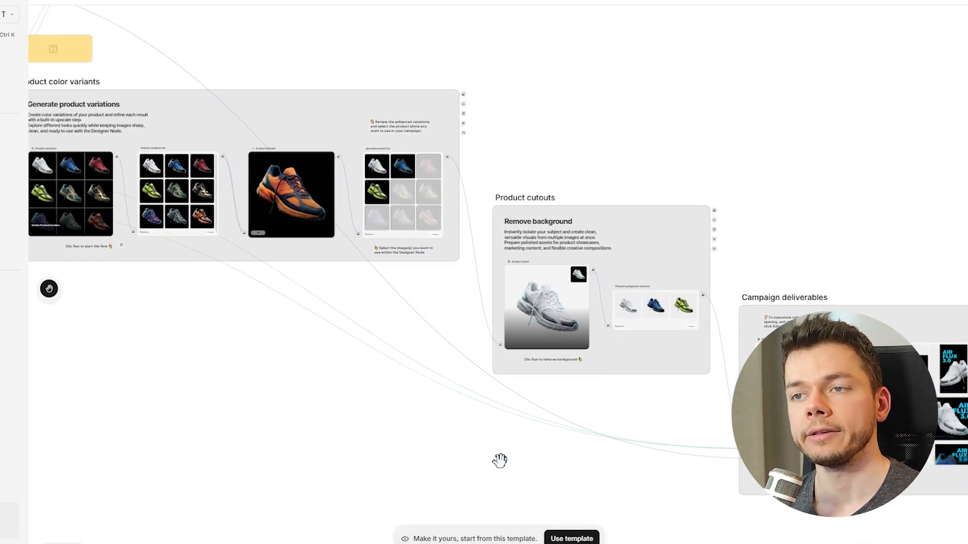
drag(299, 341, 555, 392)
scroll(512, 386, down, 4)
drag(702, 136, 562, 184)
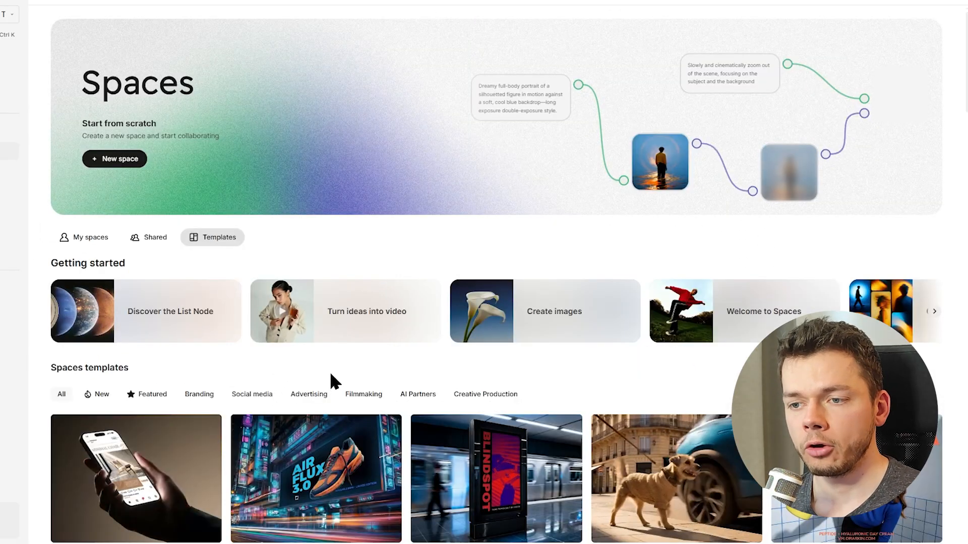
- Filter the Spaces templates to Social media and open the headshot template
click(255, 395)
scroll(496, 211, down, 3)
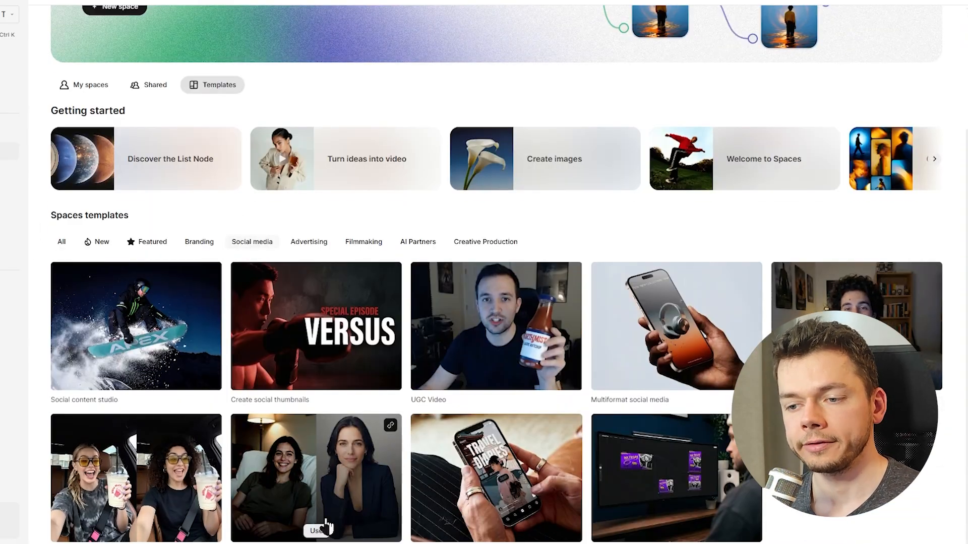
click(322, 497)
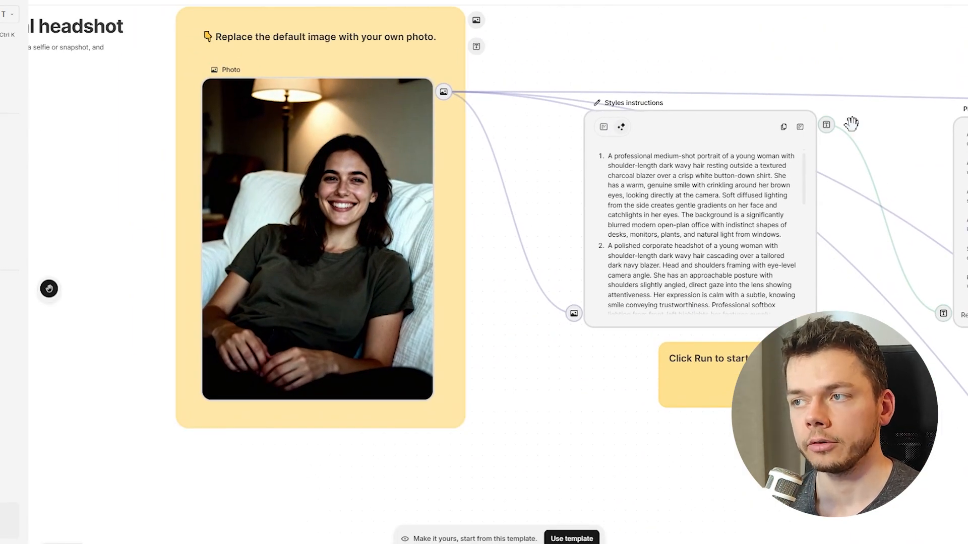
- Follow the headshot template from the input photo through the photography styles list to the studio headshot generator and its image list
scroll(706, 161, down, 3)
drag(825, 59, 392, 125)
drag(520, 130, 235, 209)
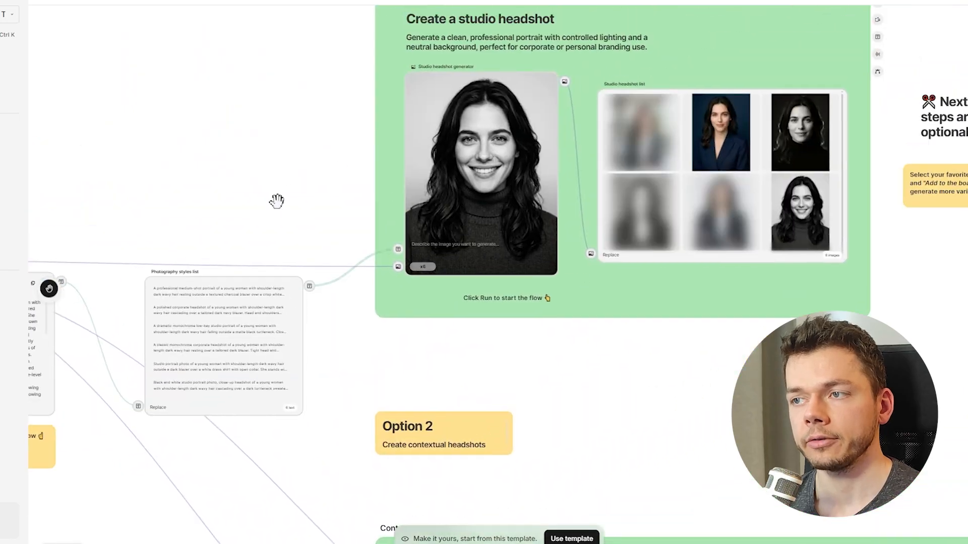
drag(324, 160, 191, 228)
scroll(622, 238, up, 5)
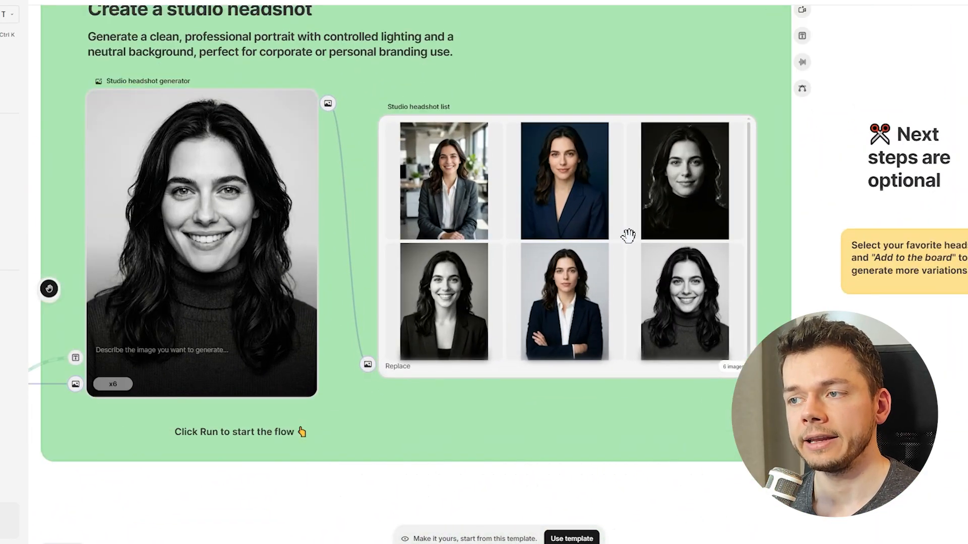
scroll(613, 204, down, 4)
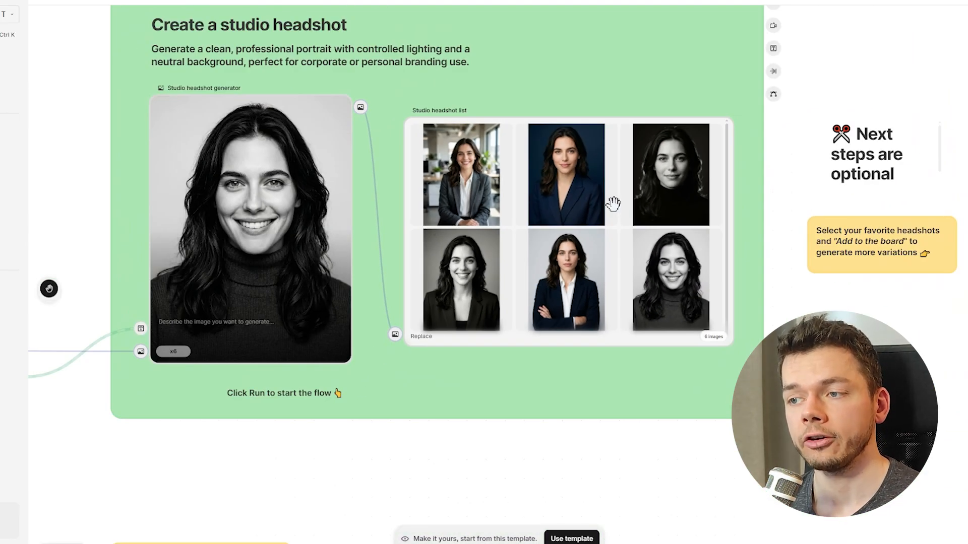
- Check the styles instructions feeding the studio headshots, and examine the Option 2 contextual headshot in a work environment
scroll(589, 268, right, 3)
scroll(475, 264, down, 3)
drag(243, 326, 618, 212)
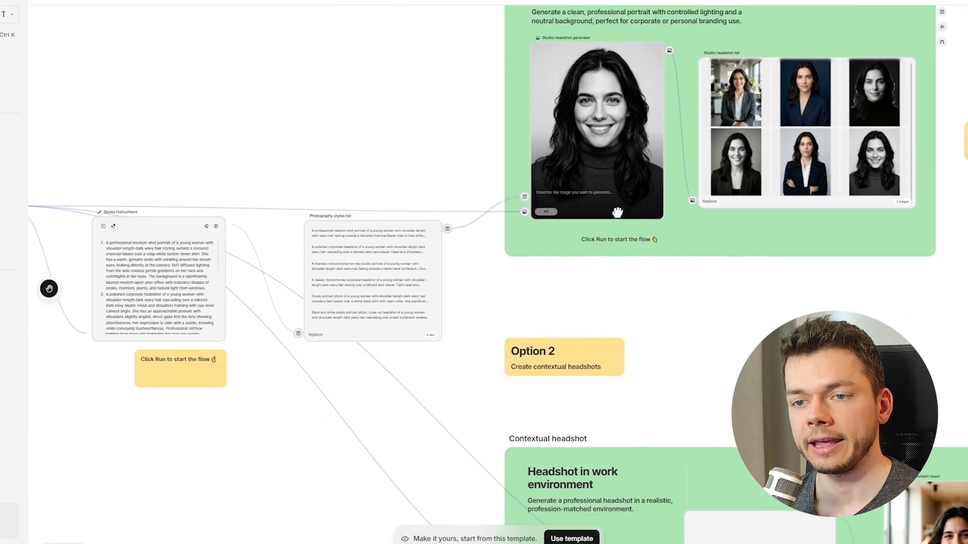
scroll(372, 272, up, 6)
scroll(387, 273, down, 5)
drag(744, 313, 426, 116)
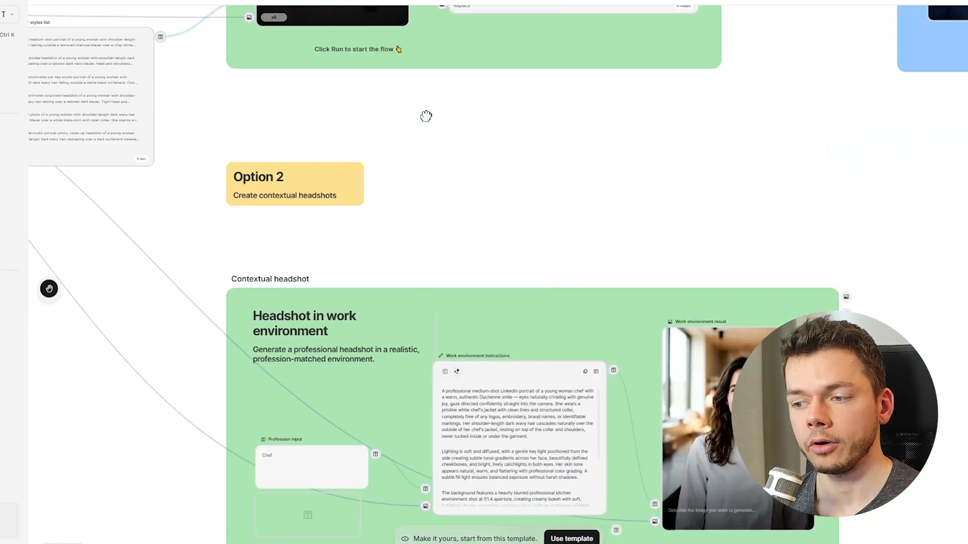
- Review the headshot template's optional step and the overall layout linking the input photo to both headshot options
drag(905, 127, 302, 481)
scroll(568, 301, down, 8)
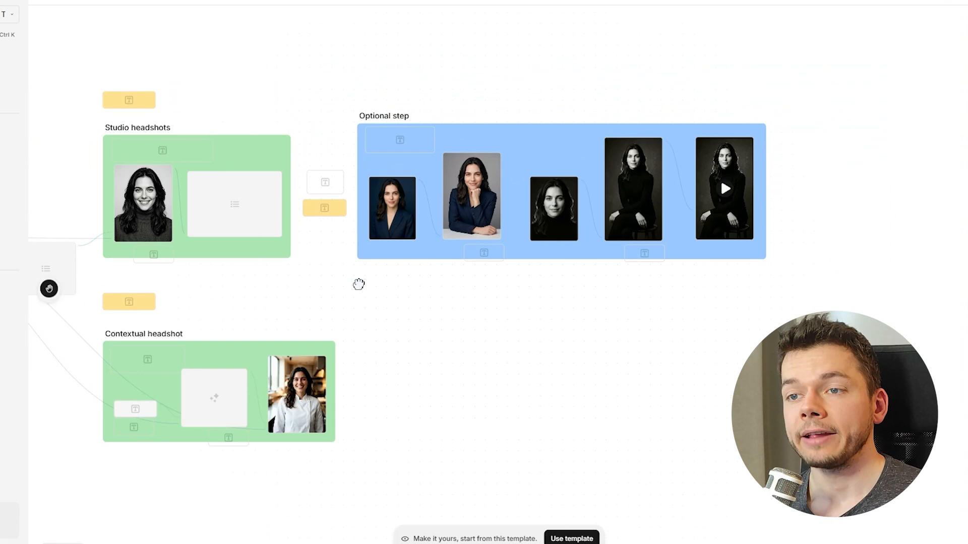
drag(358, 283, 549, 277)
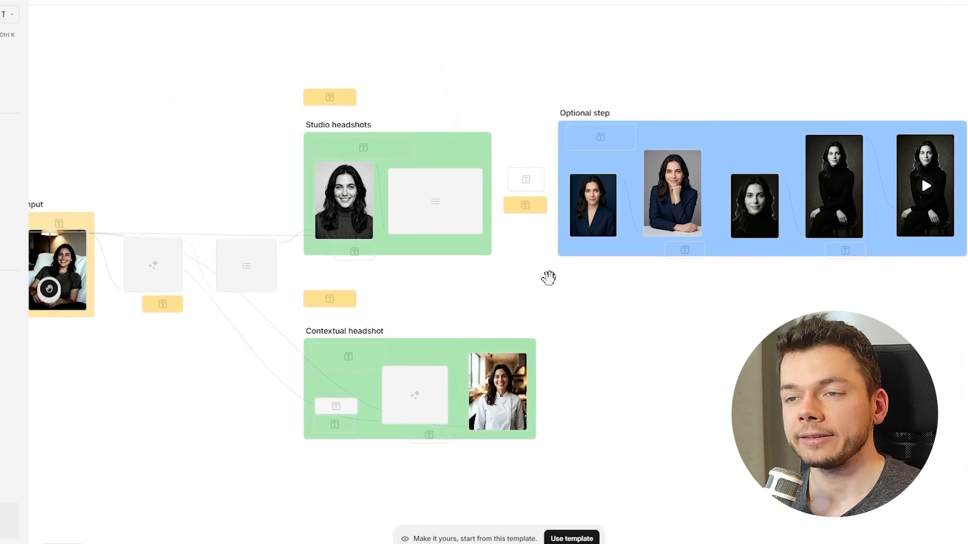
drag(386, 302, 659, 279)
scroll(476, 311, up, 4)
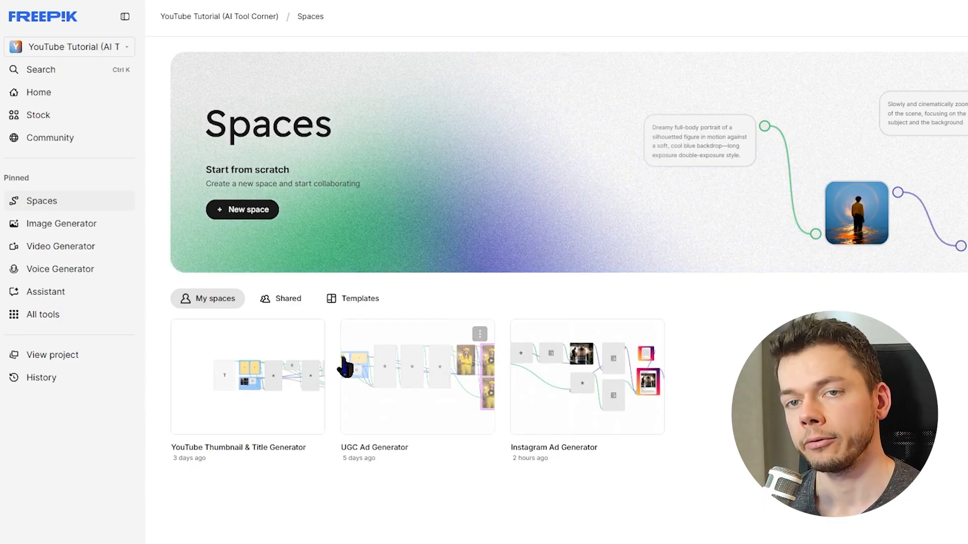
- Open the Image Generator and look through its available models, leaving the model on Auto
click(66, 224)
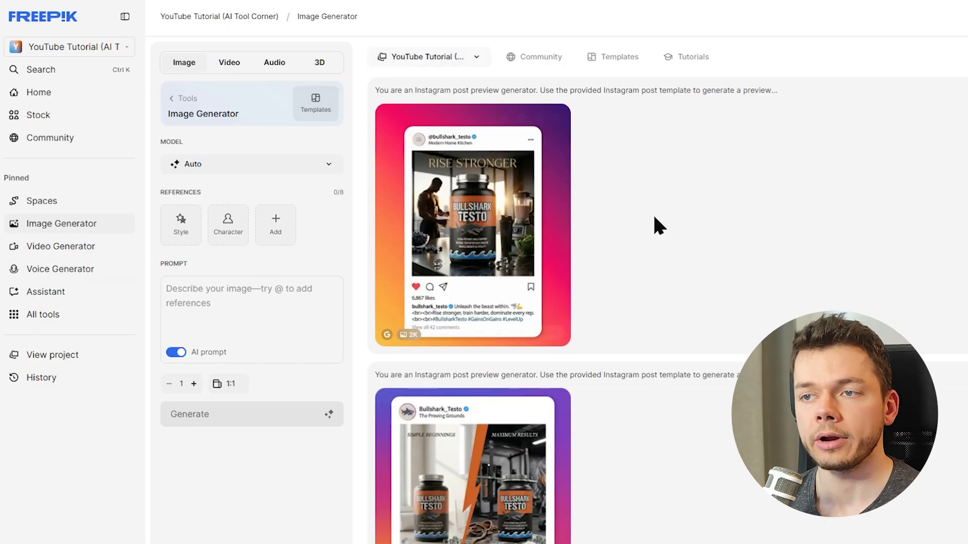
click(315, 165)
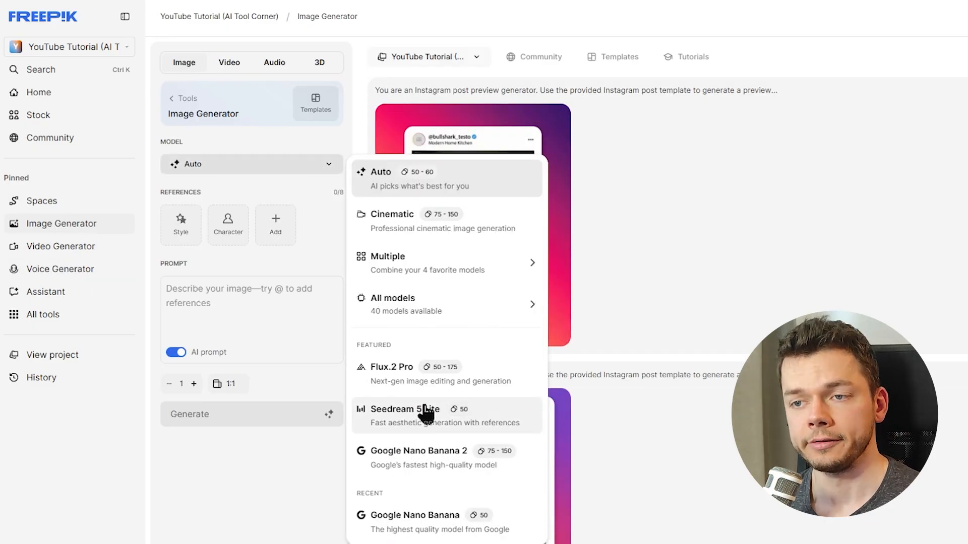
click(280, 188)
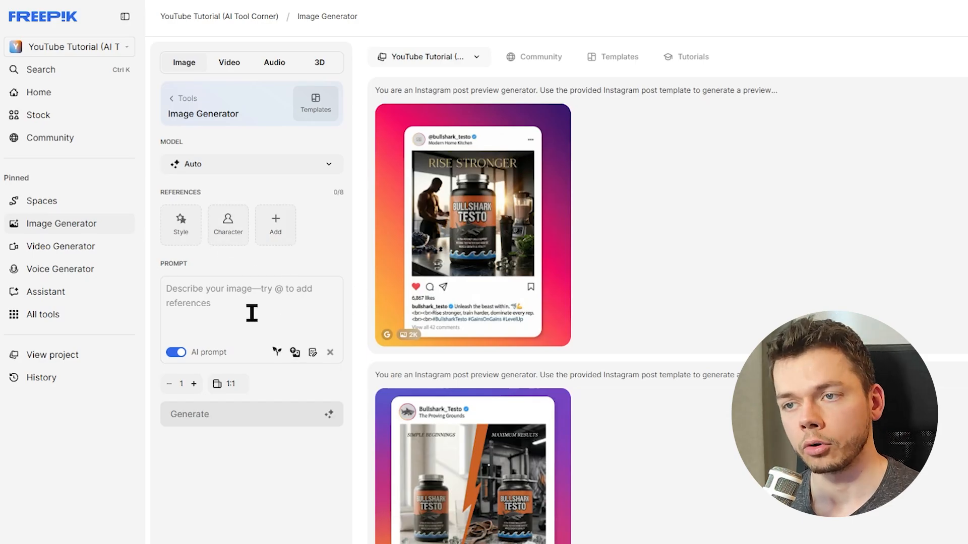
- Open the Video Generator and browse its complete list of models and the provider filter
click(57, 246)
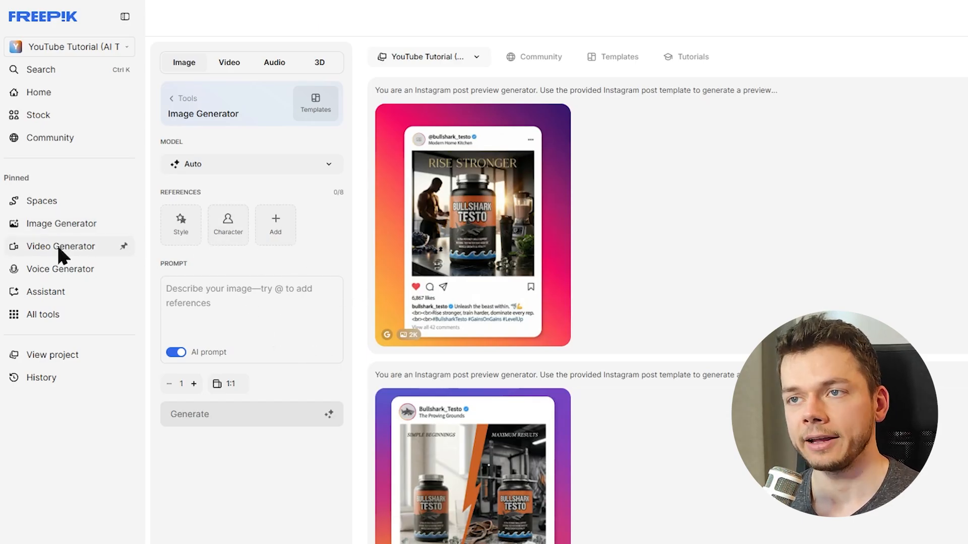
click(302, 165)
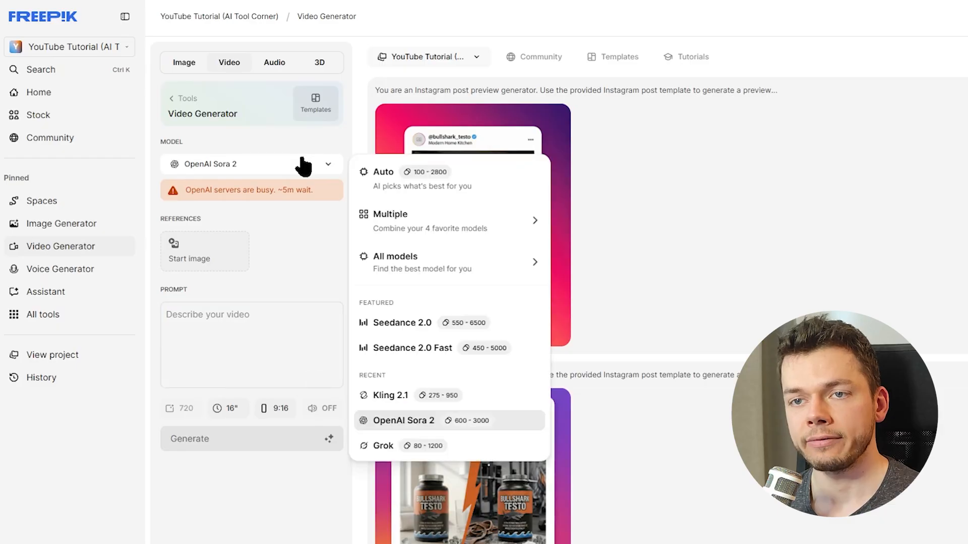
click(460, 271)
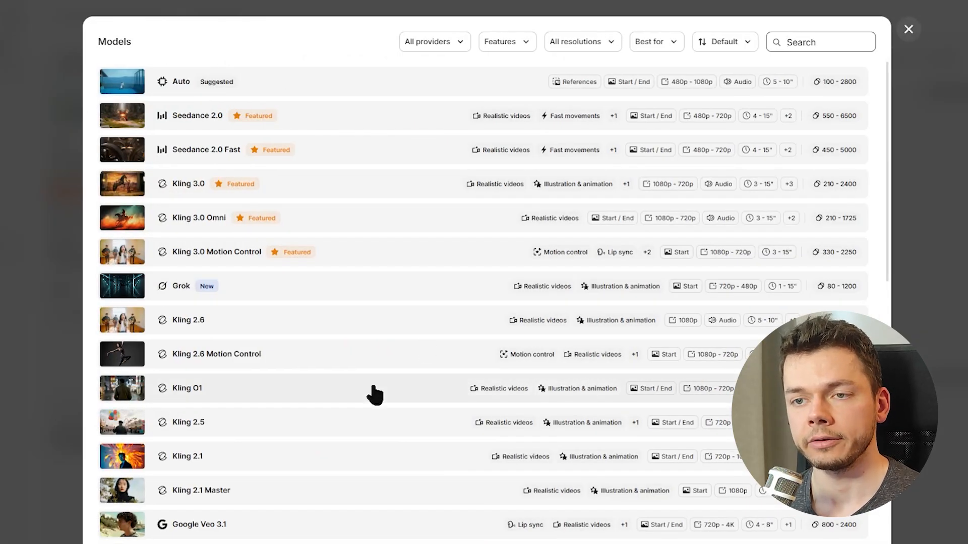
scroll(389, 448, down, 10)
scroll(388, 450, down, 5)
scroll(398, 446, up, 15)
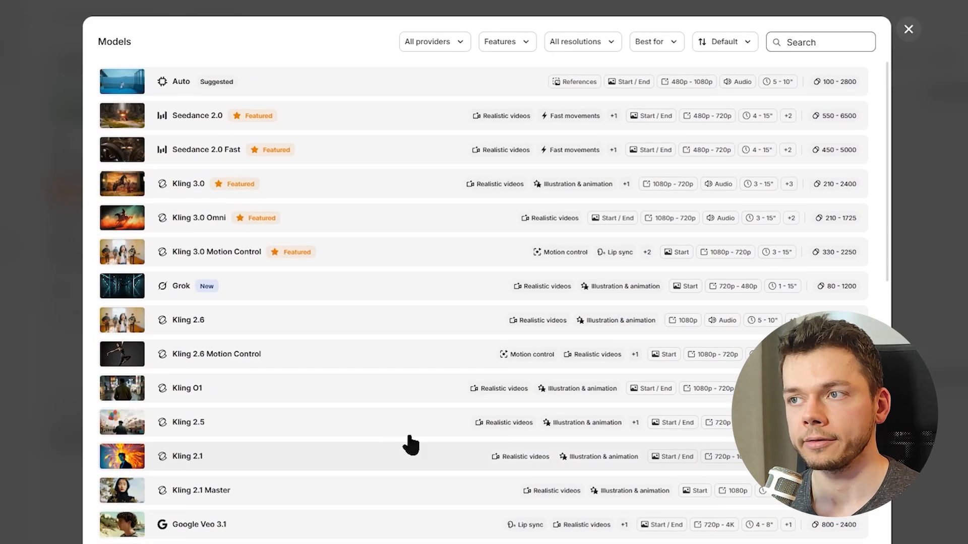
click(461, 41)
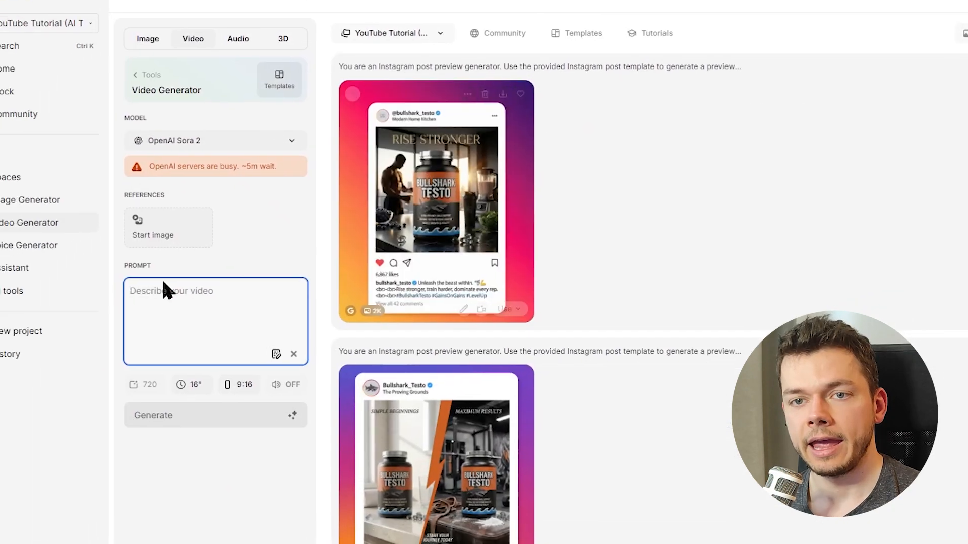
- Compare the prices, credits and features of the individual plans on the pricing page, and highlight Essential's Commercial AI license
mouse_move(0, 247)
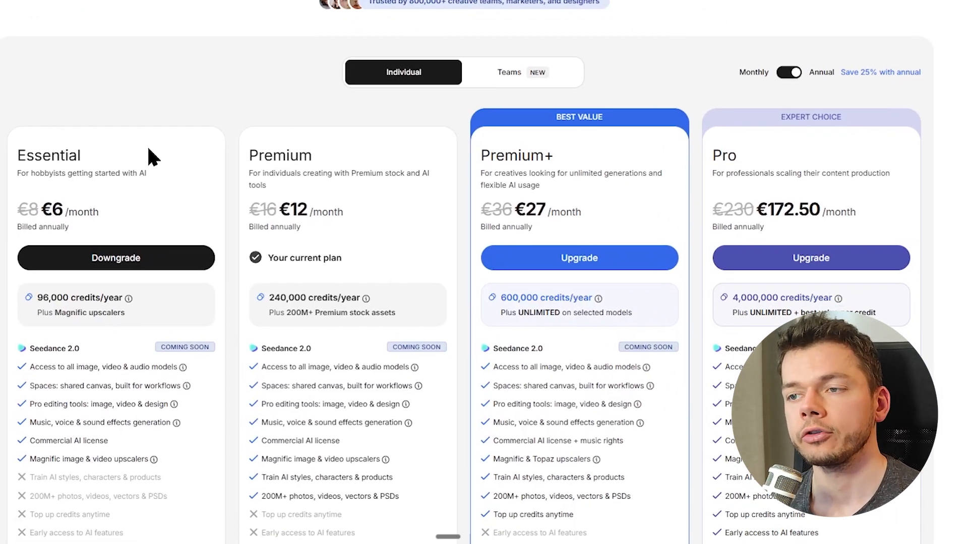
scroll(446, 274, down, 5)
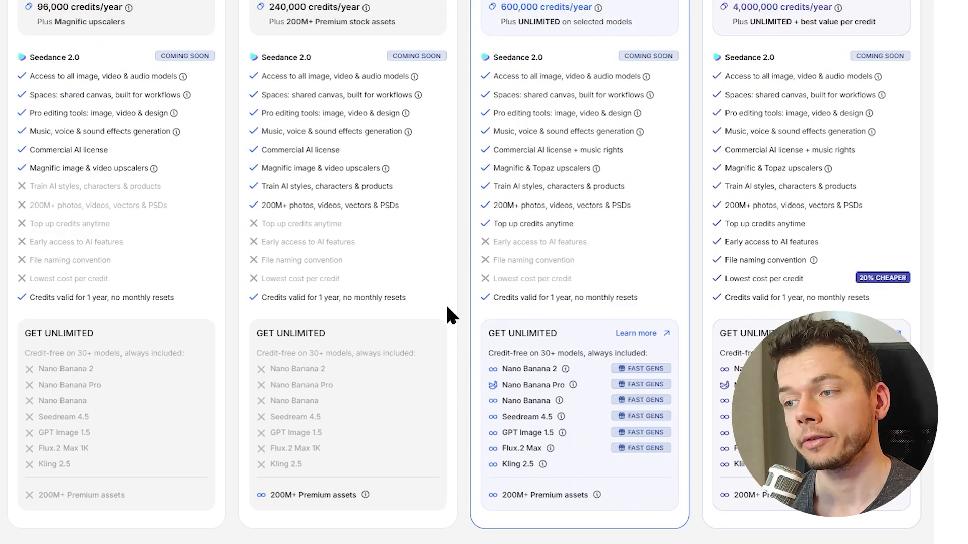
scroll(448, 308, up, 3)
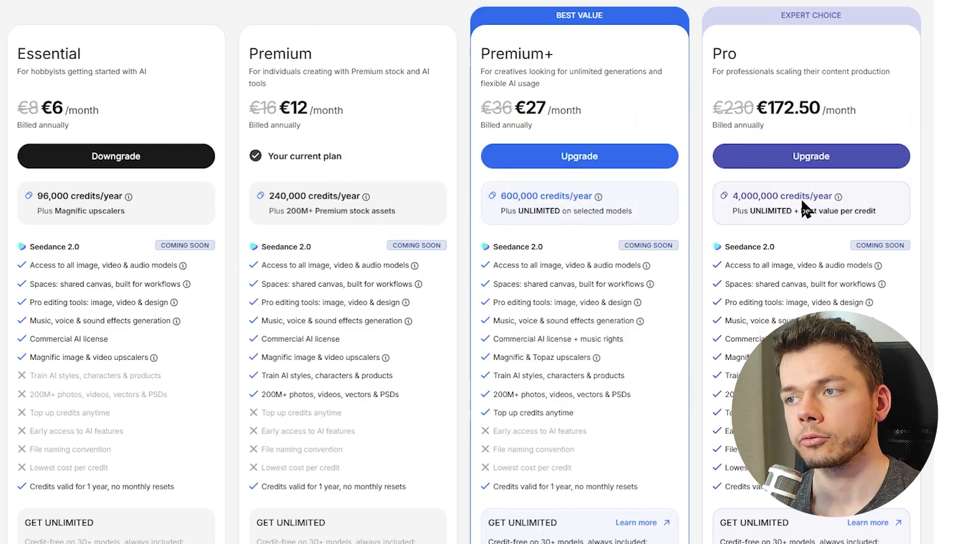
scroll(955, 229, down, 1)
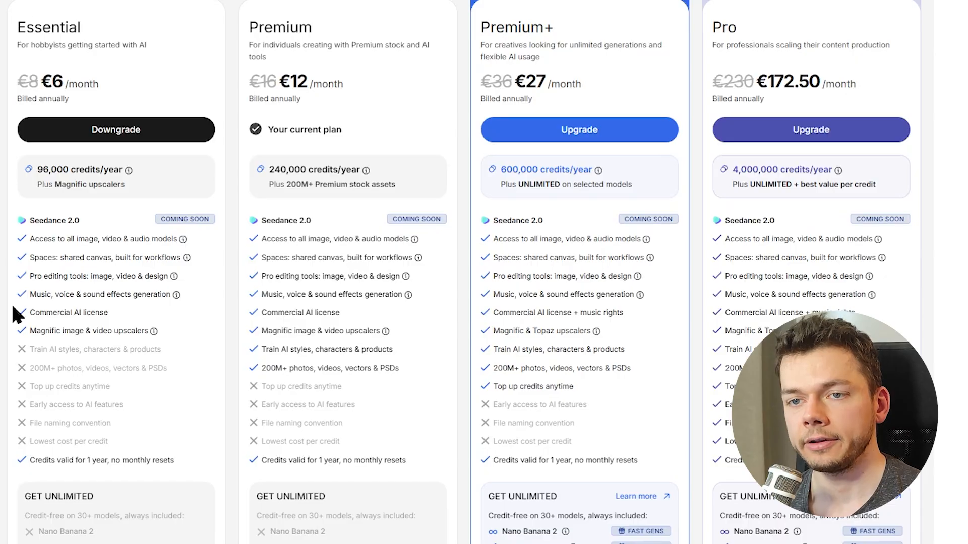
triple_click(48, 315)
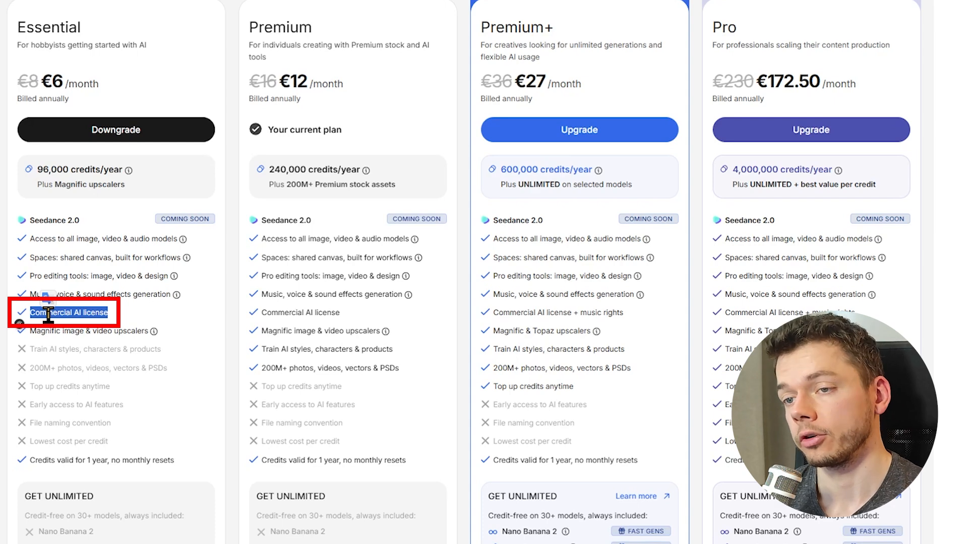
- Examine the Premium+ plan and its credit-free unlimited models, highlighting Nano Banana 2
scroll(620, 152, up, 1)
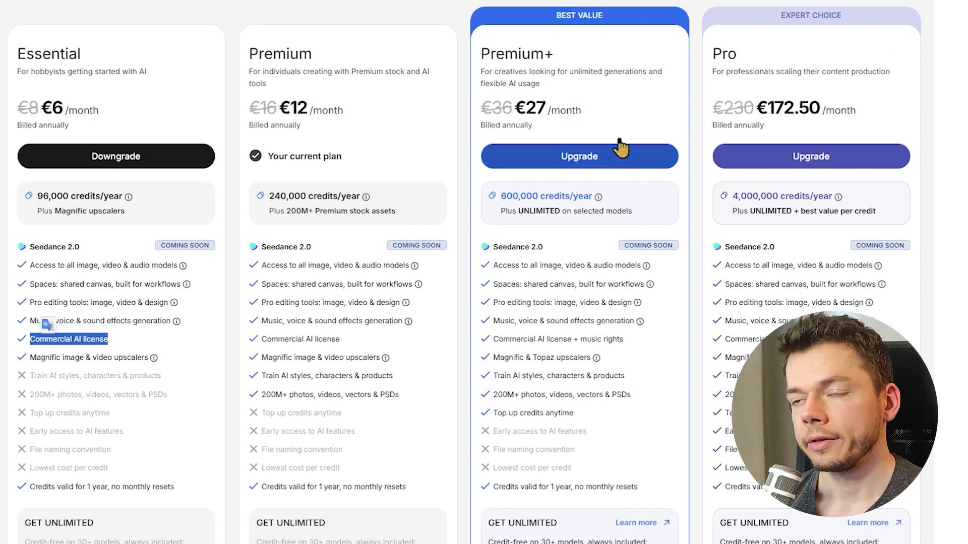
triple_click(487, 54)
scroll(564, 90, down, 4)
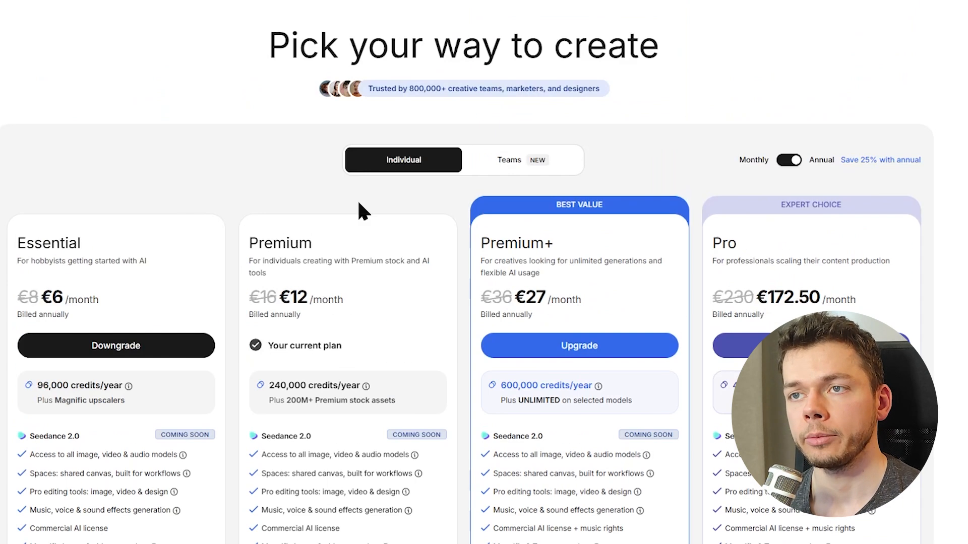
scroll(313, 441, down, 1)
scroll(313, 441, down, 6)
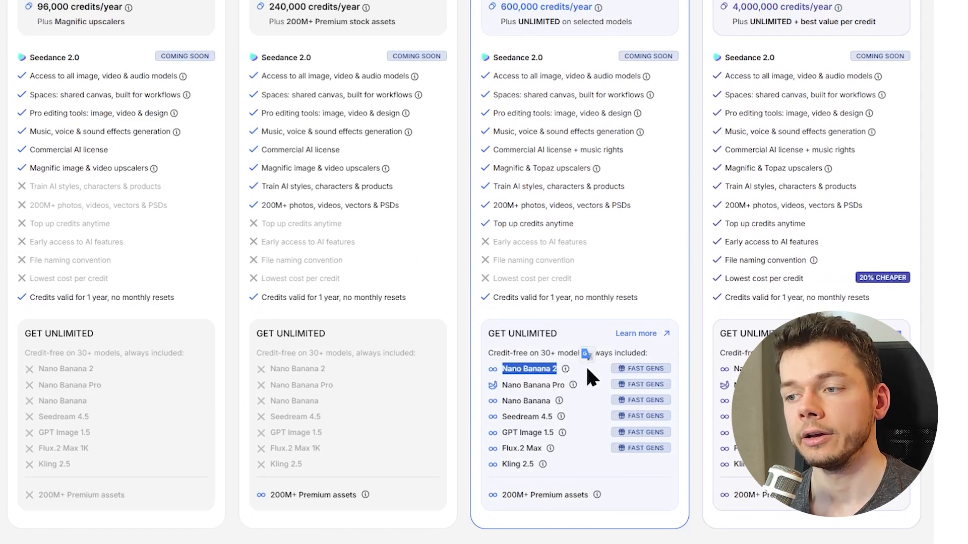
scroll(598, 377, up, 1)
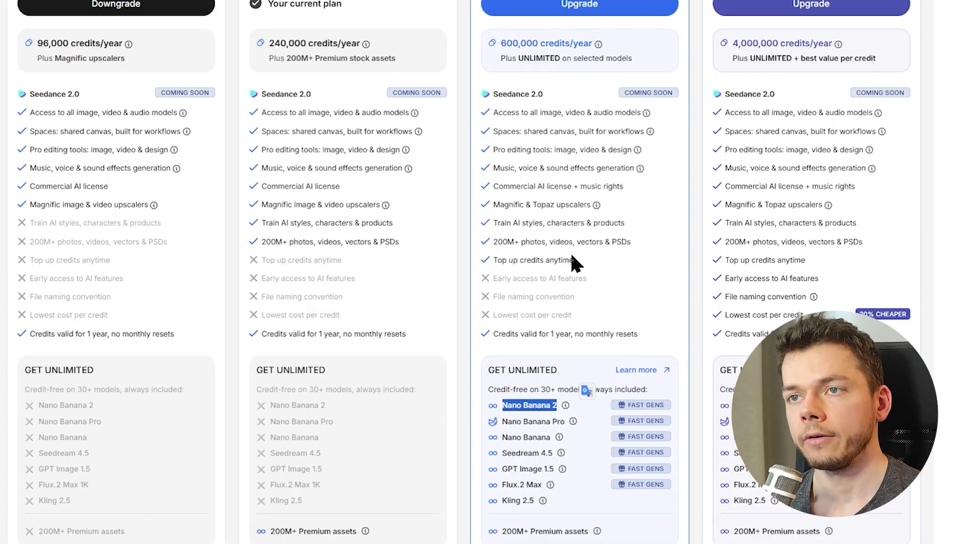
- Review the Premium plan against the other plans, highlighting its name and its yearly credit allowance
scroll(444, 268, up, 4)
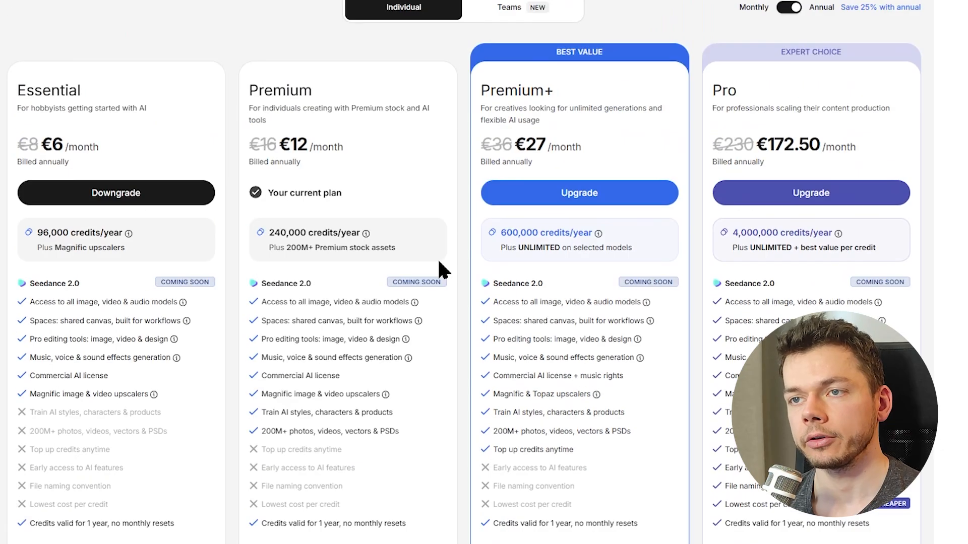
double_click(310, 92)
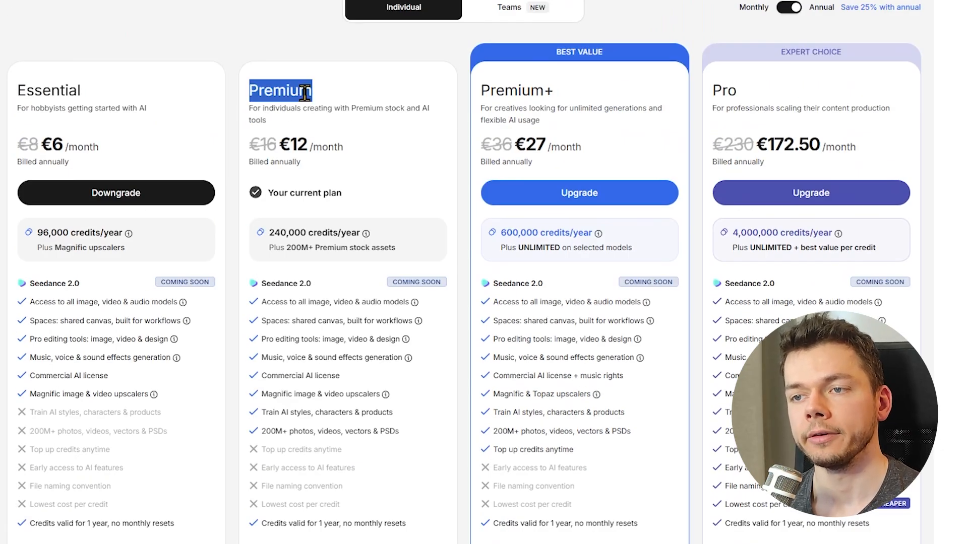
double_click(279, 233)
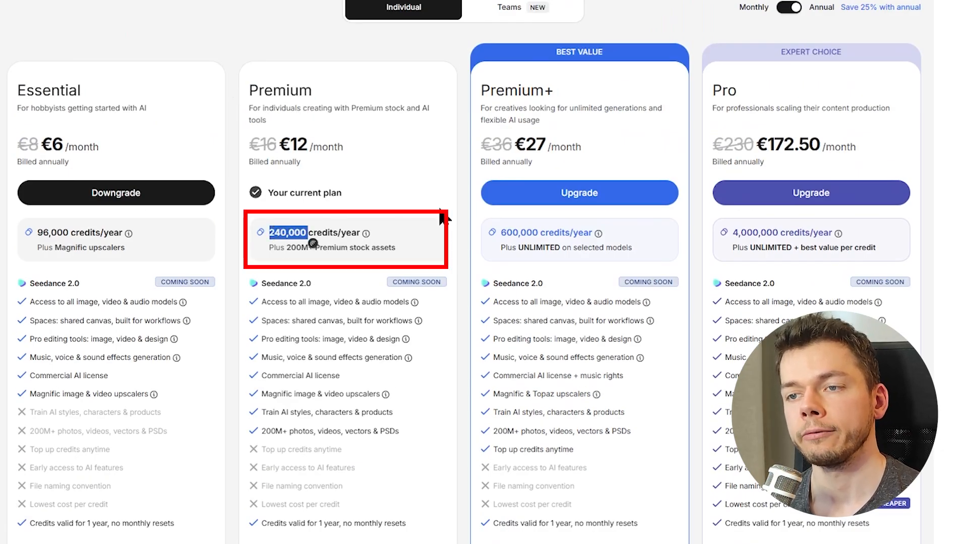
scroll(414, 187, down, 4)
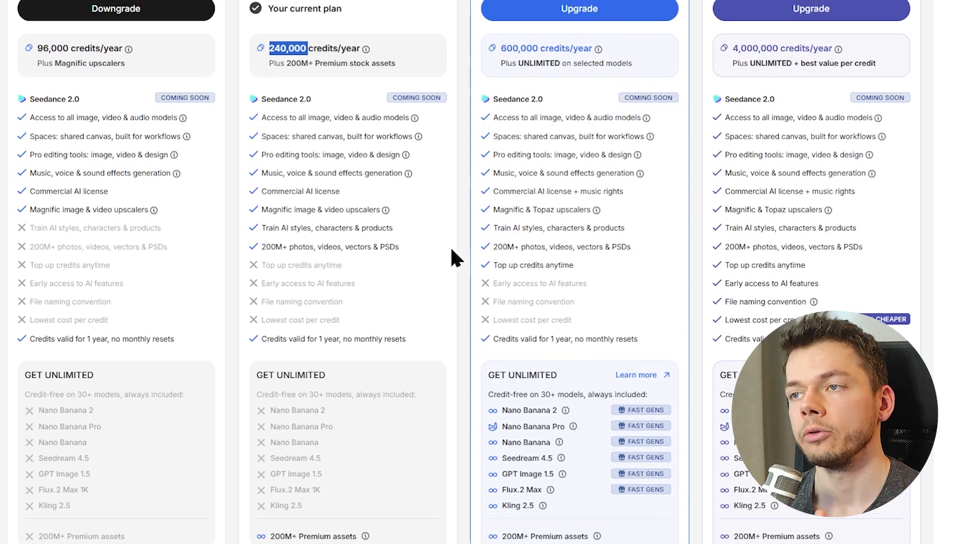
scroll(454, 257, up, 4)
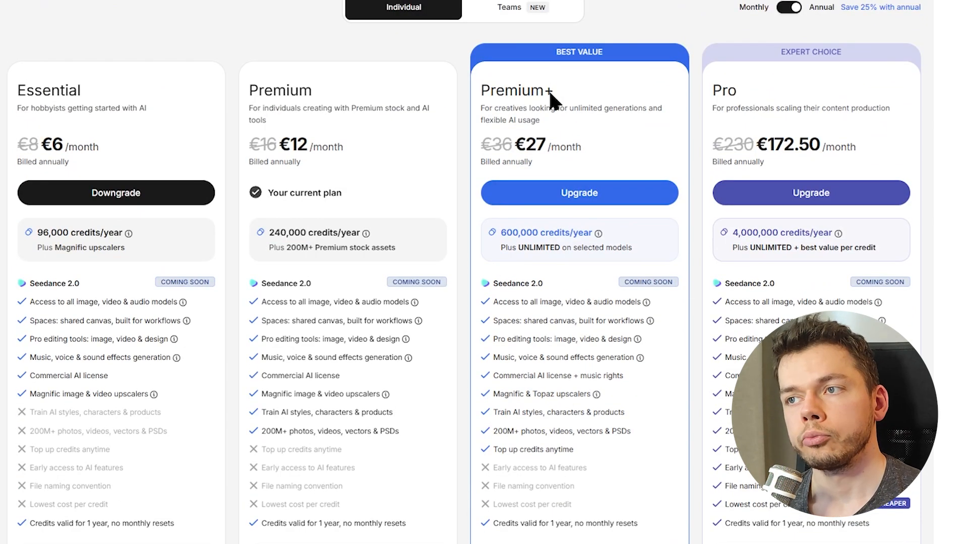
- Compare the "Top up credits anytime" feature between Premium+ and Premium, and check the unlimited models and premium assets of each plan
scroll(497, 320, down, 4)
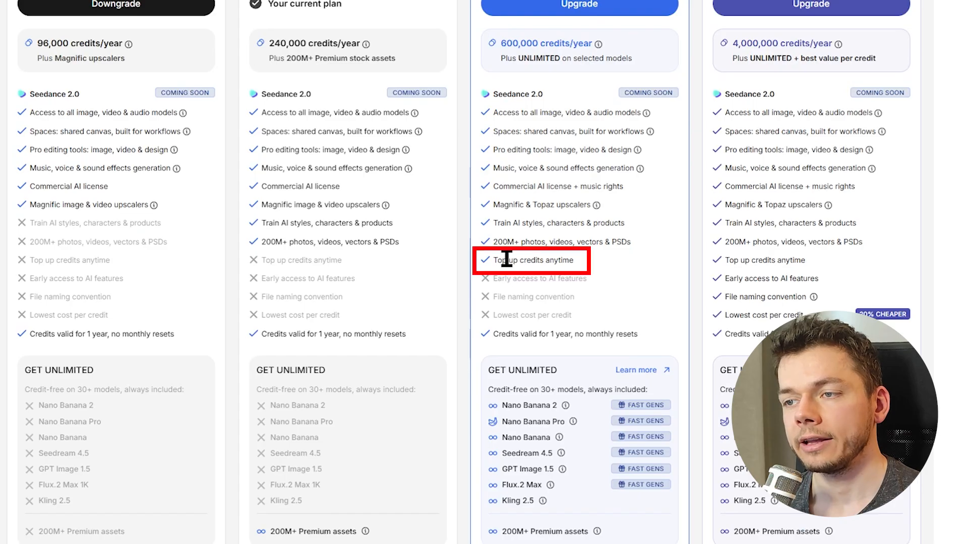
triple_click(506, 261)
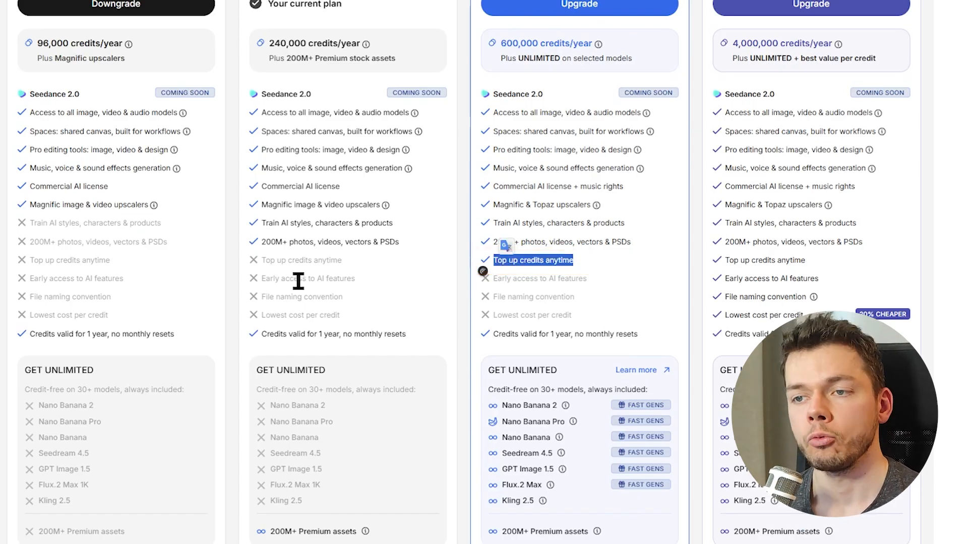
triple_click(319, 260)
click(466, 271)
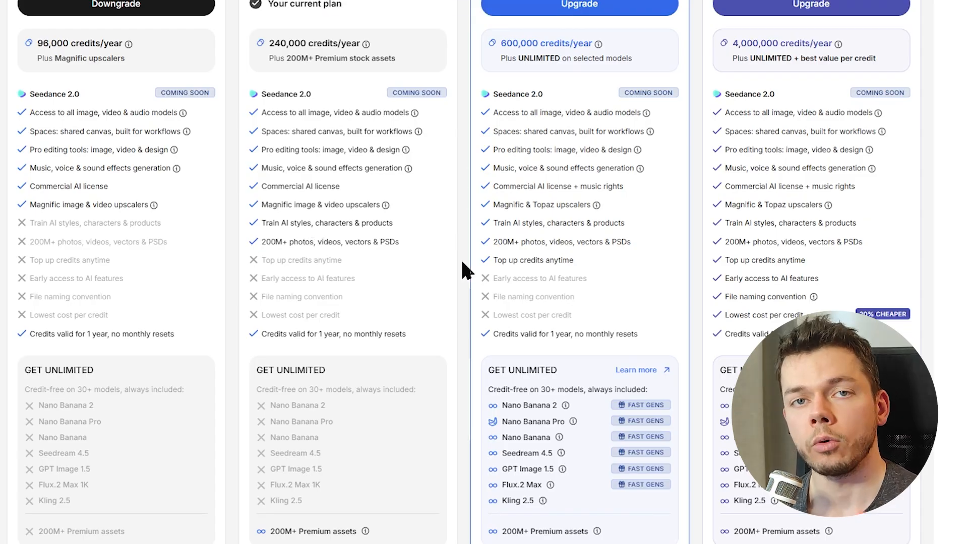
scroll(427, 267, down, 4)
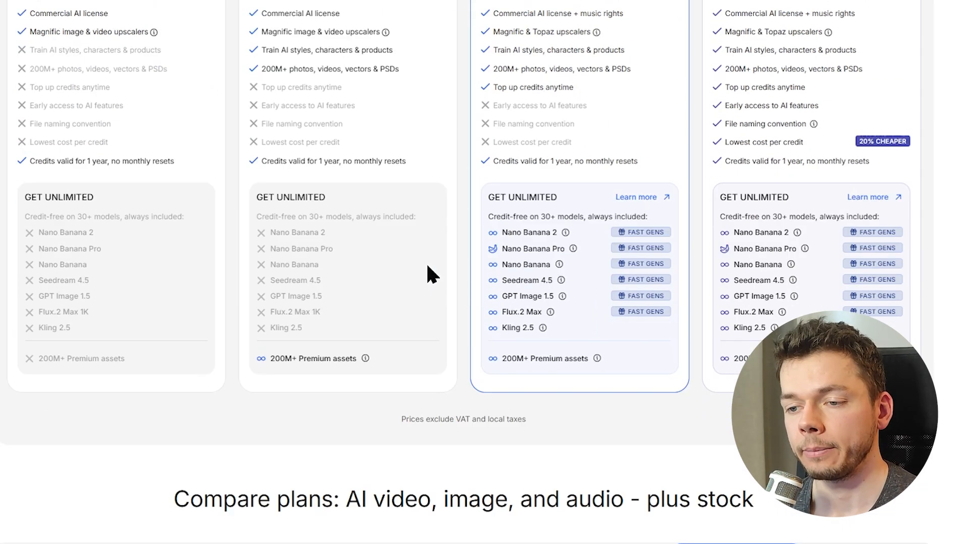
drag(311, 342, 359, 342)
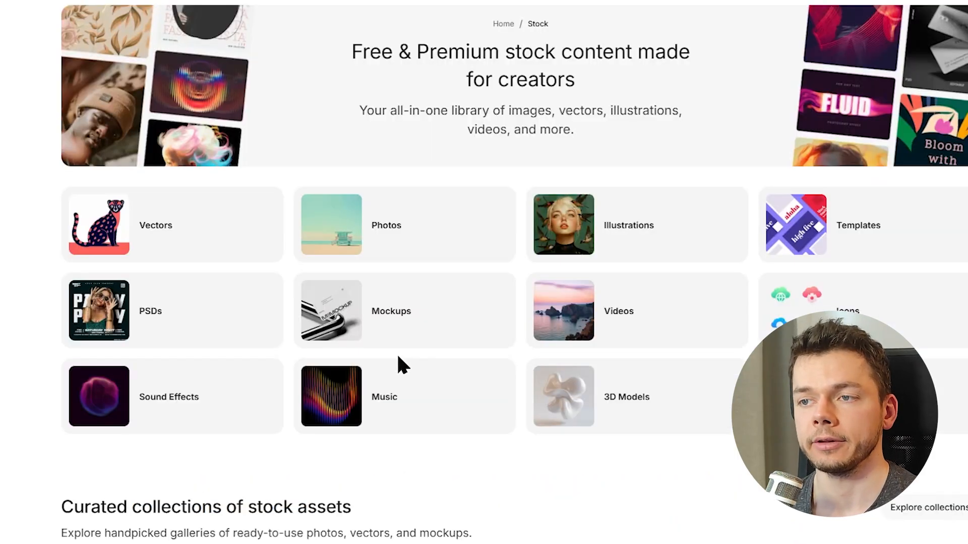
- Look over the stock content categories, open the Fonts collection and browse its free and premium fonts
scroll(607, 391, down, 6)
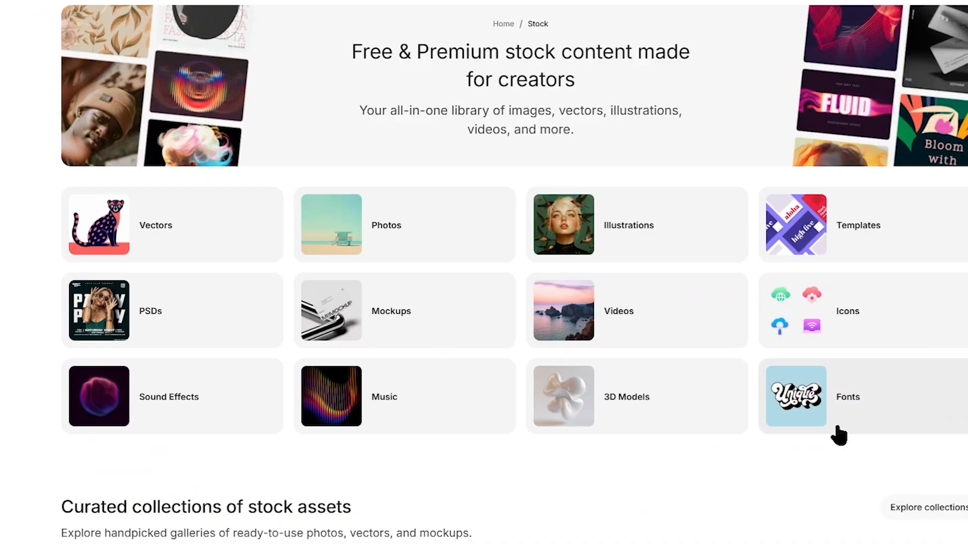
scroll(839, 429, down, 3)
click(859, 220)
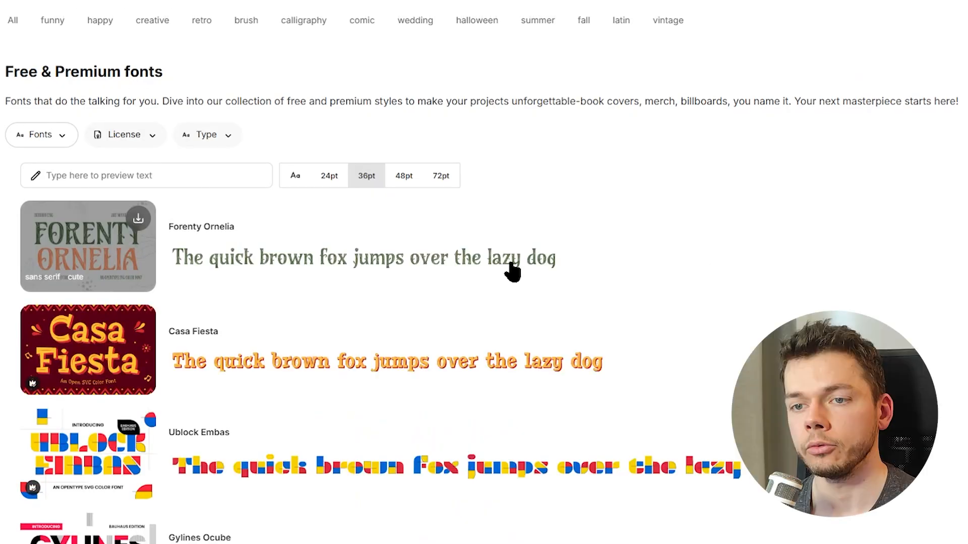
scroll(536, 280, down, 10)
scroll(567, 281, down, 10)
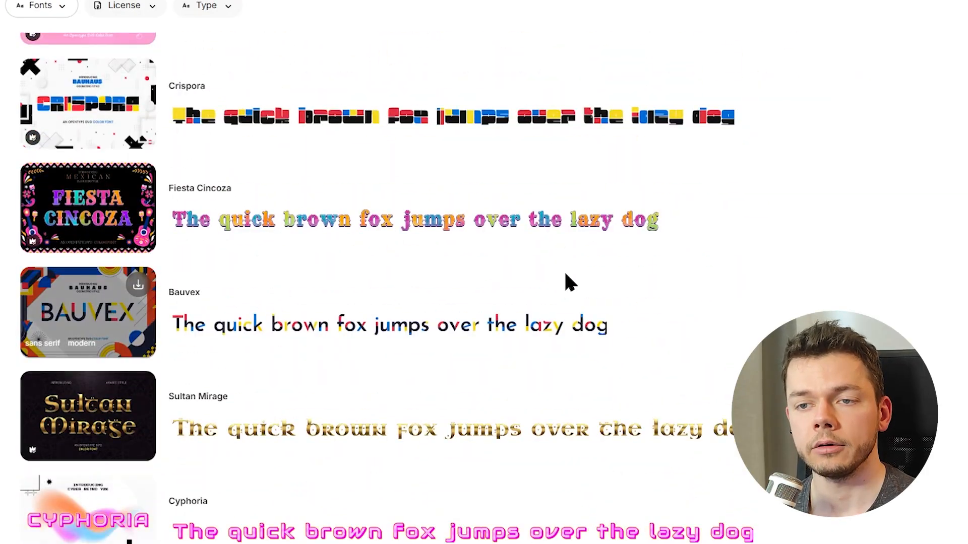
scroll(611, 299, down, 10)
scroll(610, 300, down, 10)
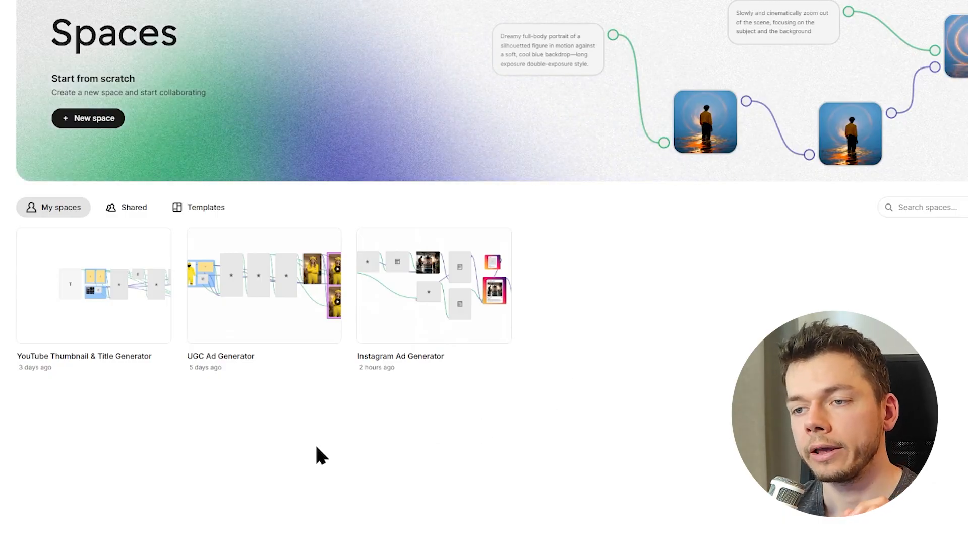
- Open the YouTube Thumbnail & Title Generator space and survey its node workflow from the thumbnail nodes back to the inputs
click(106, 303)
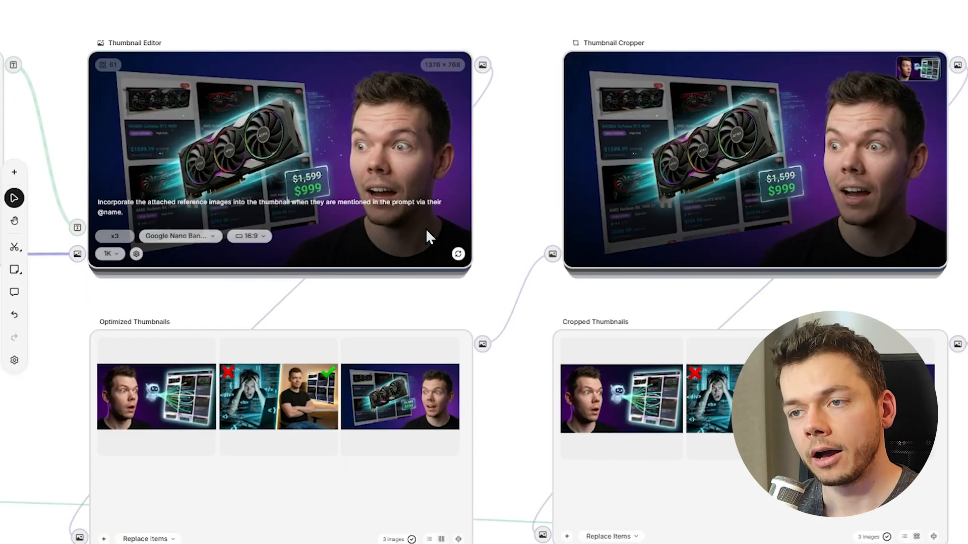
scroll(425, 229, down, 5)
scroll(408, 97, left, 5)
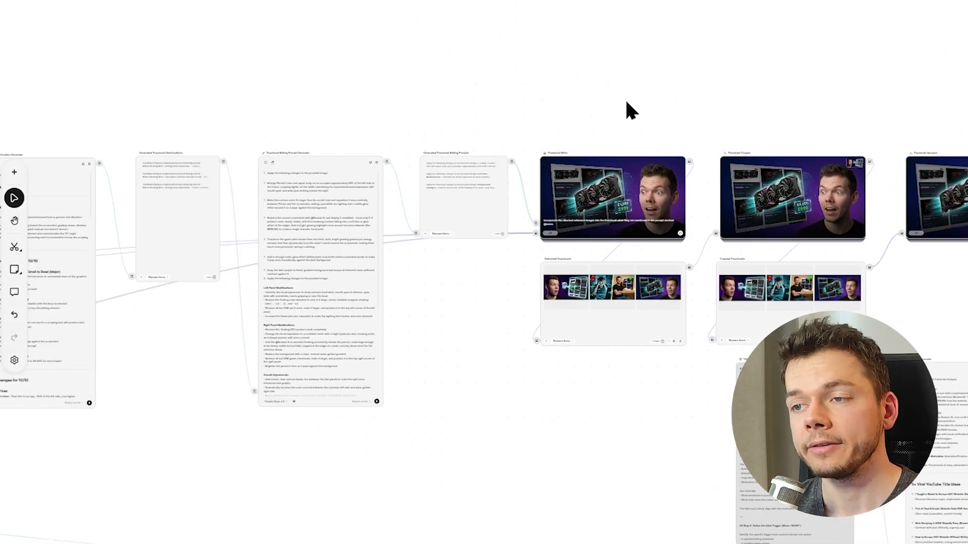
scroll(578, 86, left, 5)
scroll(498, 134, down, 3)
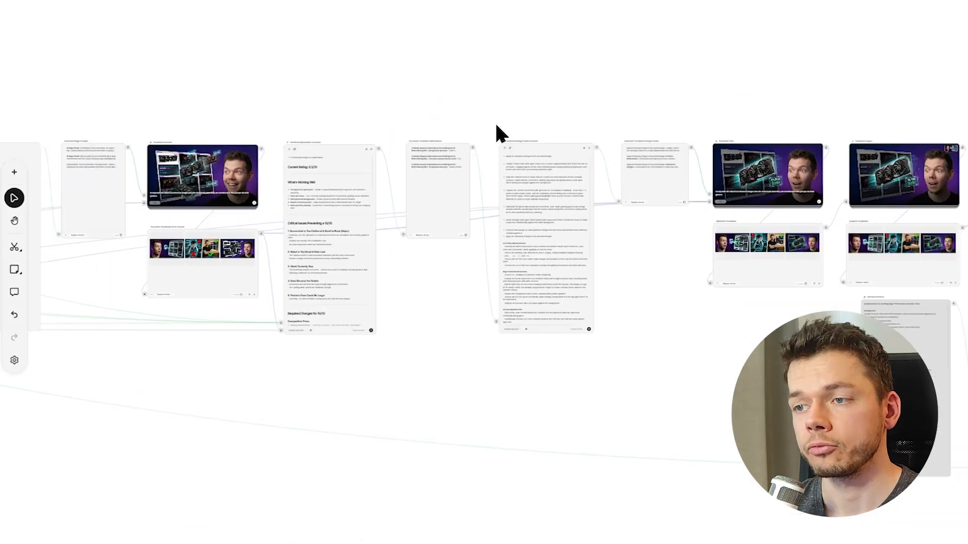
scroll(290, 93, left, 10)
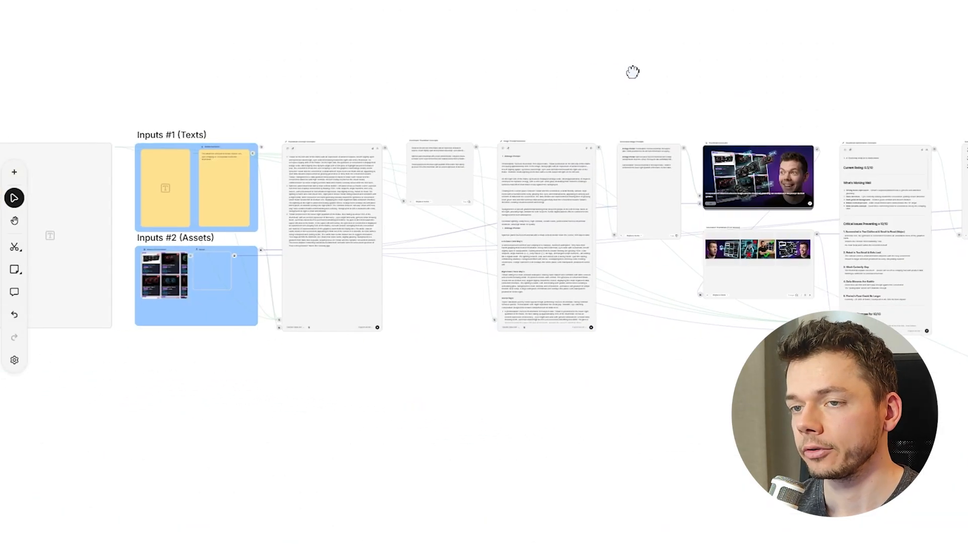
scroll(458, 84, down, 5)
scroll(454, 71, right, 5)
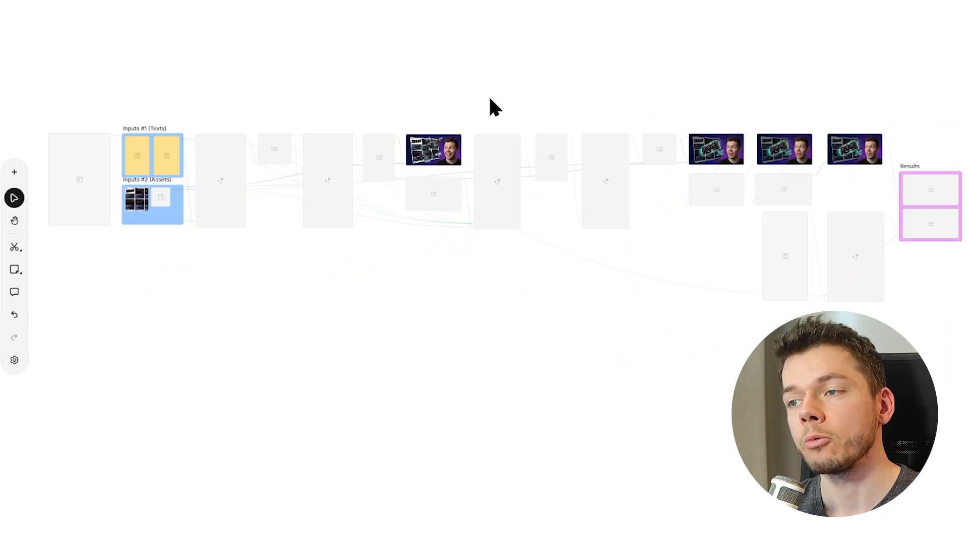
- Inspect the system prompt in the settings of the first Claude Opus node after the inputs, and close it to view the workflow
mouse_move(233, 230)
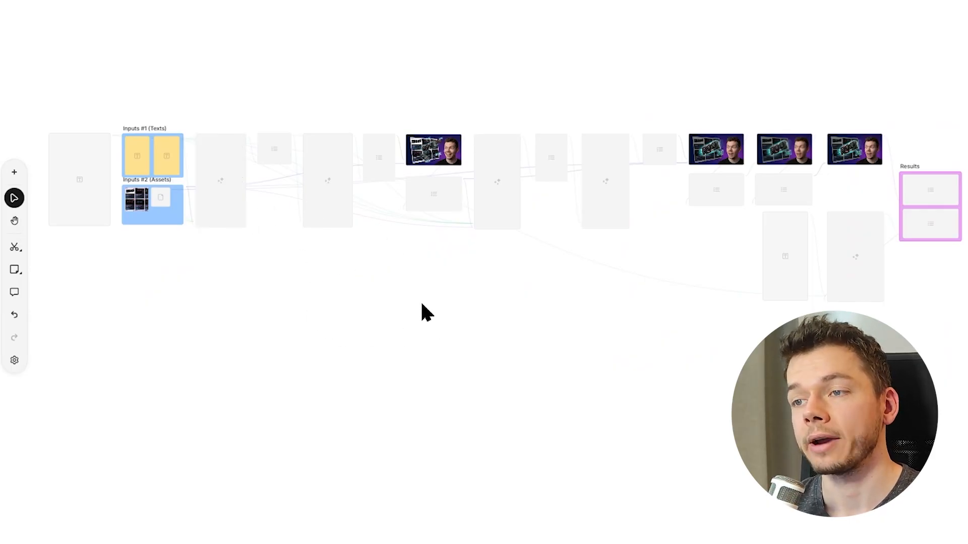
drag(421, 312, 529, 335)
scroll(304, 280, up, 5)
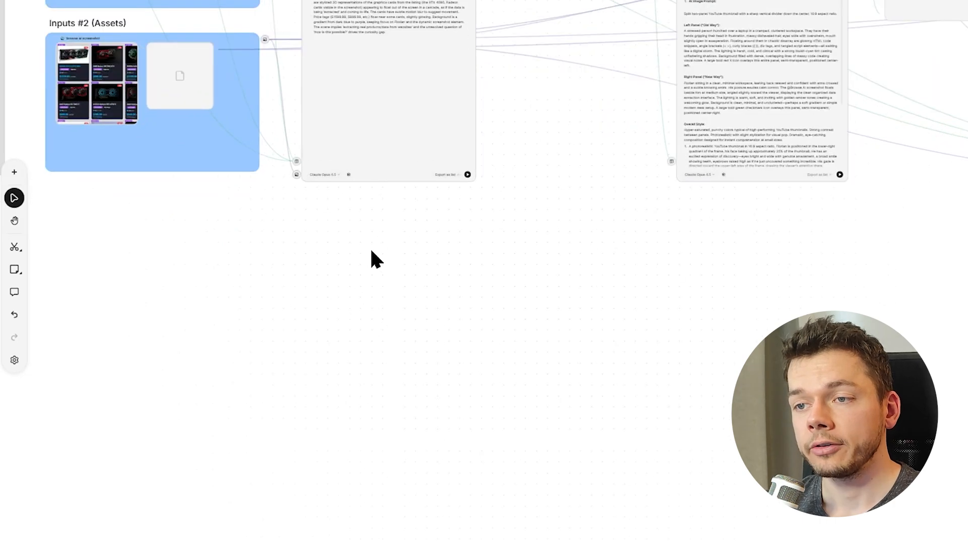
click(349, 175)
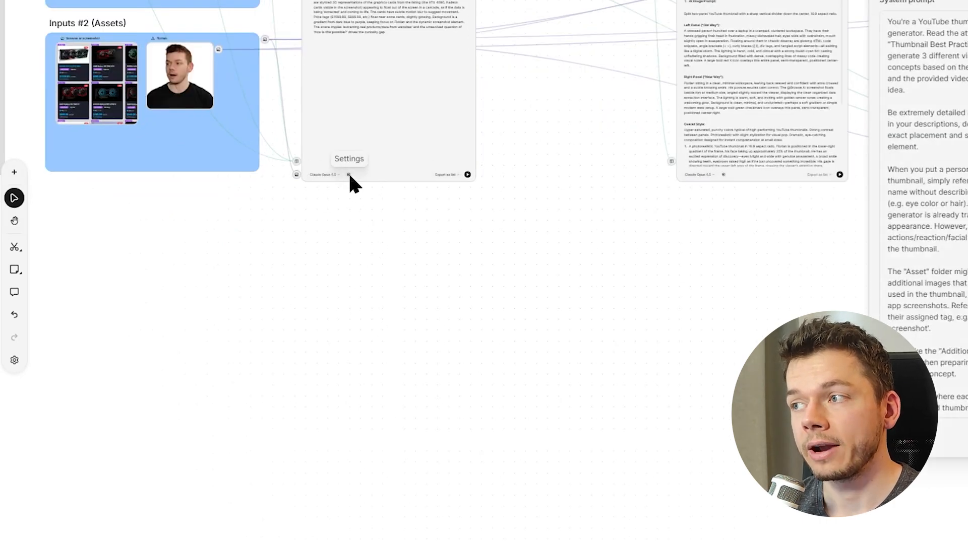
drag(592, 198, 449, 293)
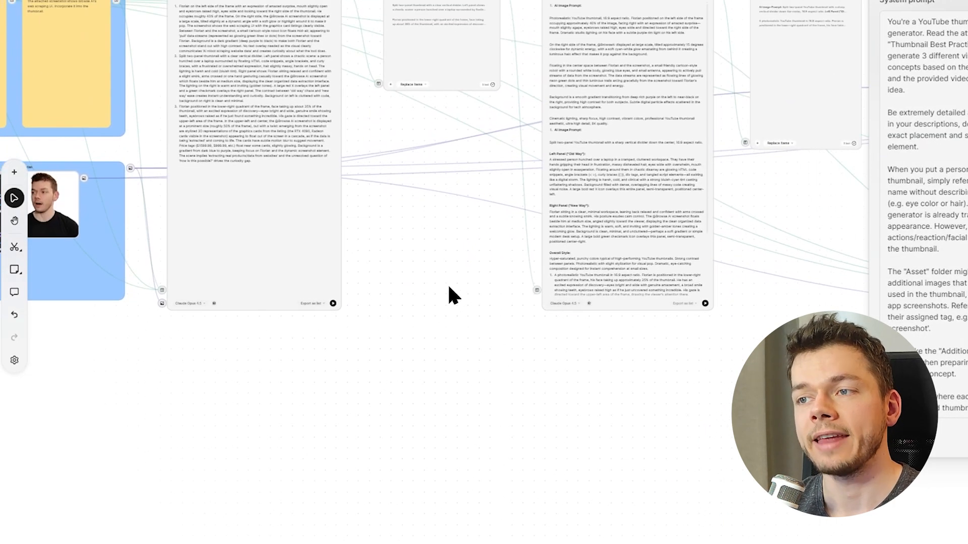
click(451, 295)
scroll(452, 289, down, 2)
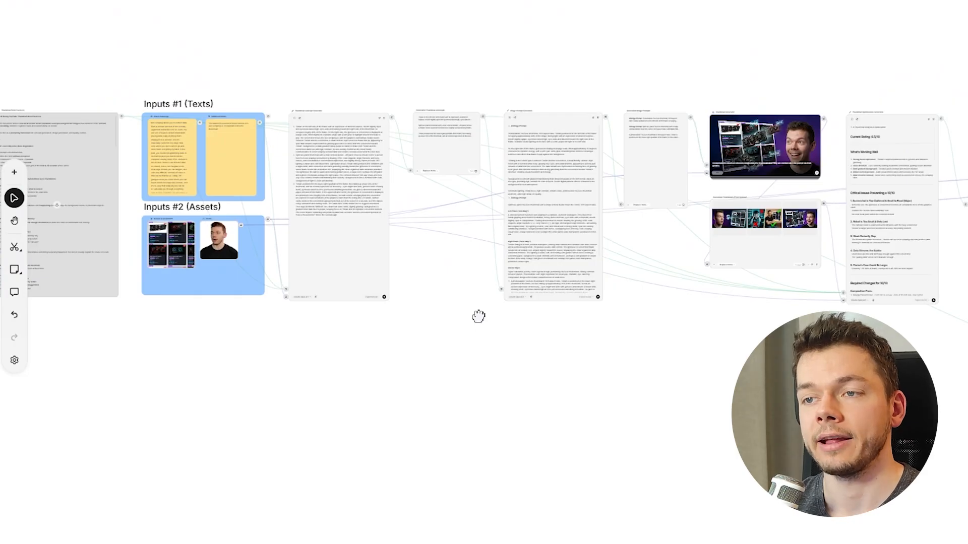
scroll(400, 136, left, 3)
drag(571, 383, 471, 366)
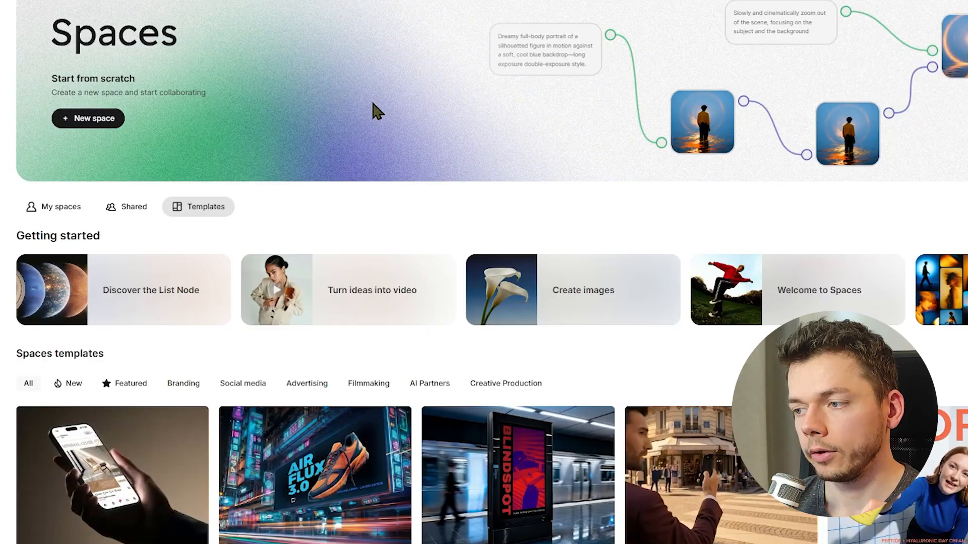
- Browse the ready-made Spaces templates and return to the list of own spaces
scroll(372, 101, down, 7)
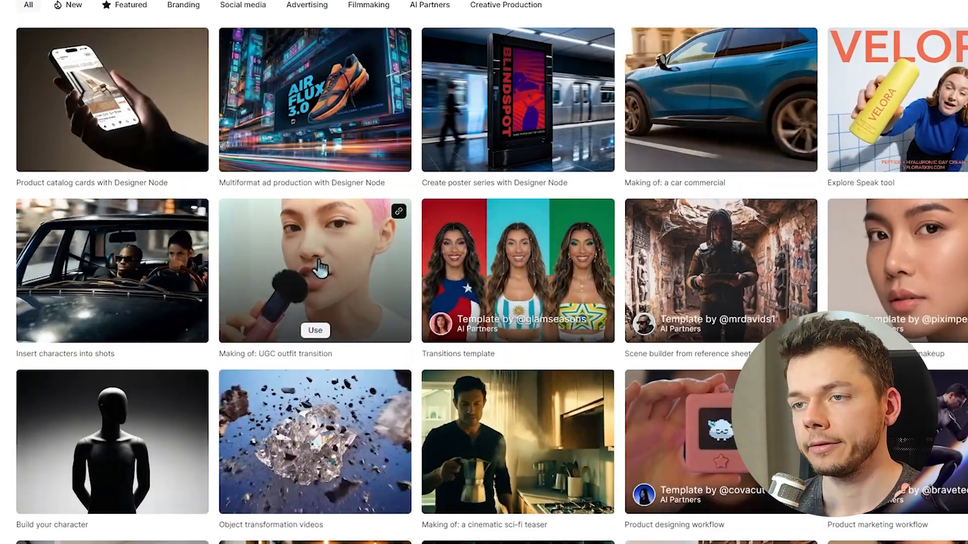
scroll(321, 268, up, 7)
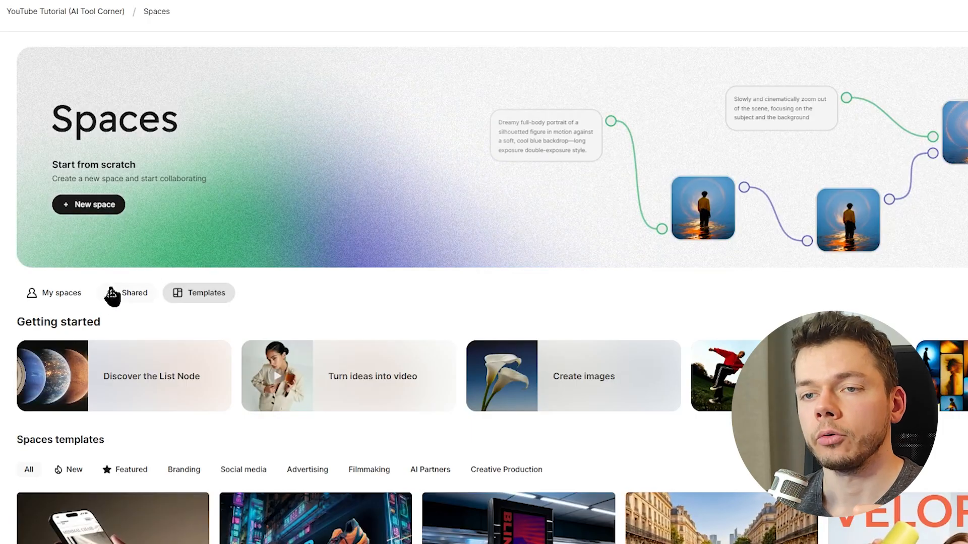
click(68, 297)
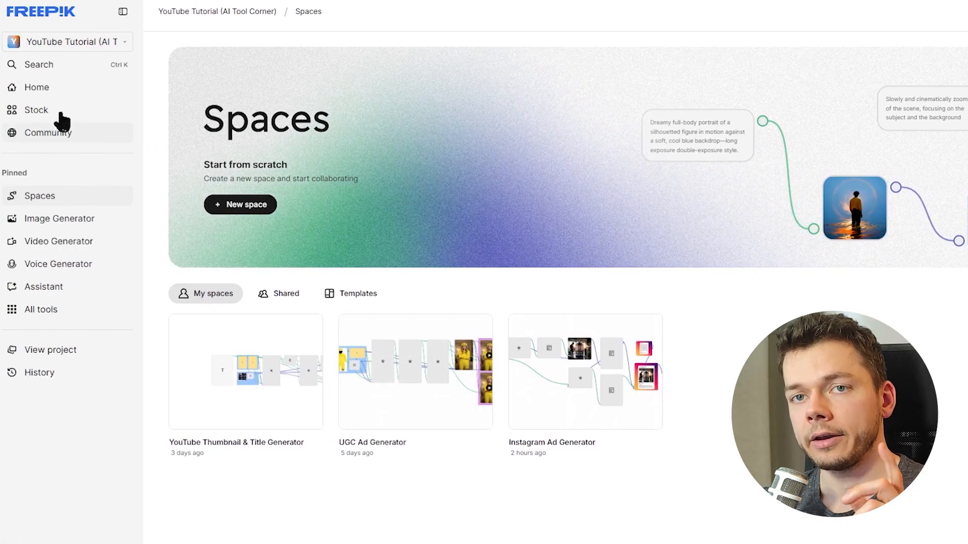
- Open the Stock page and look through its curated collections, consistent asset series and frequently asked questions
mouse_move(49, 106)
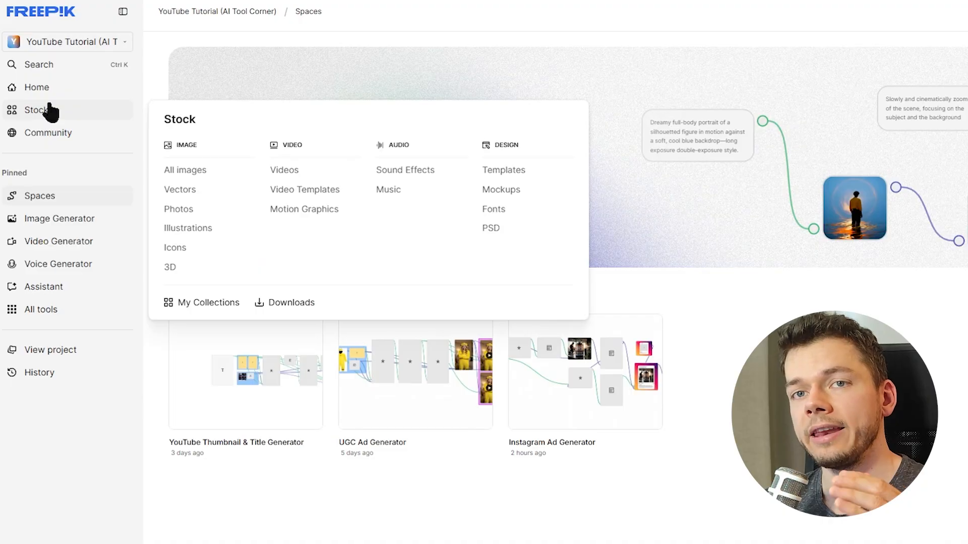
click(51, 110)
scroll(545, 445, down, 10)
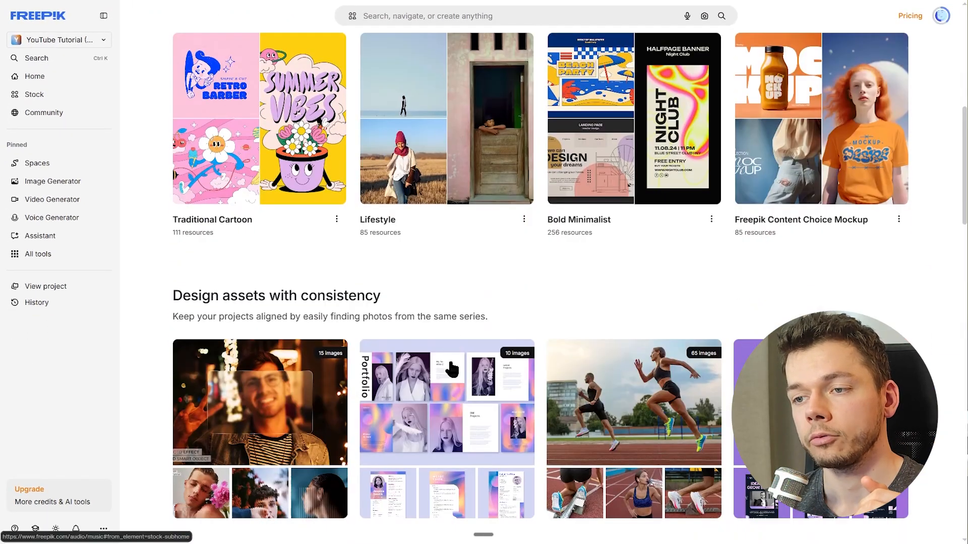
scroll(451, 370, down, 20)
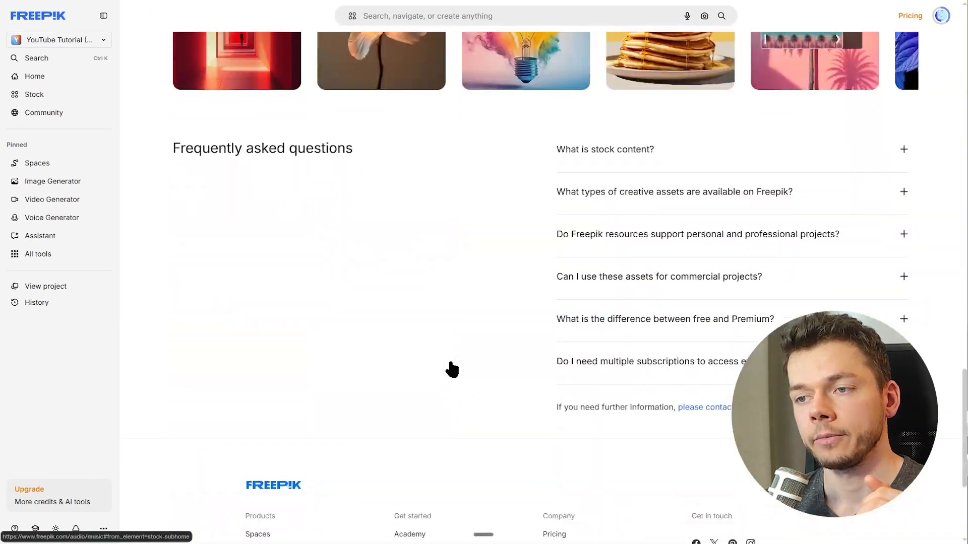